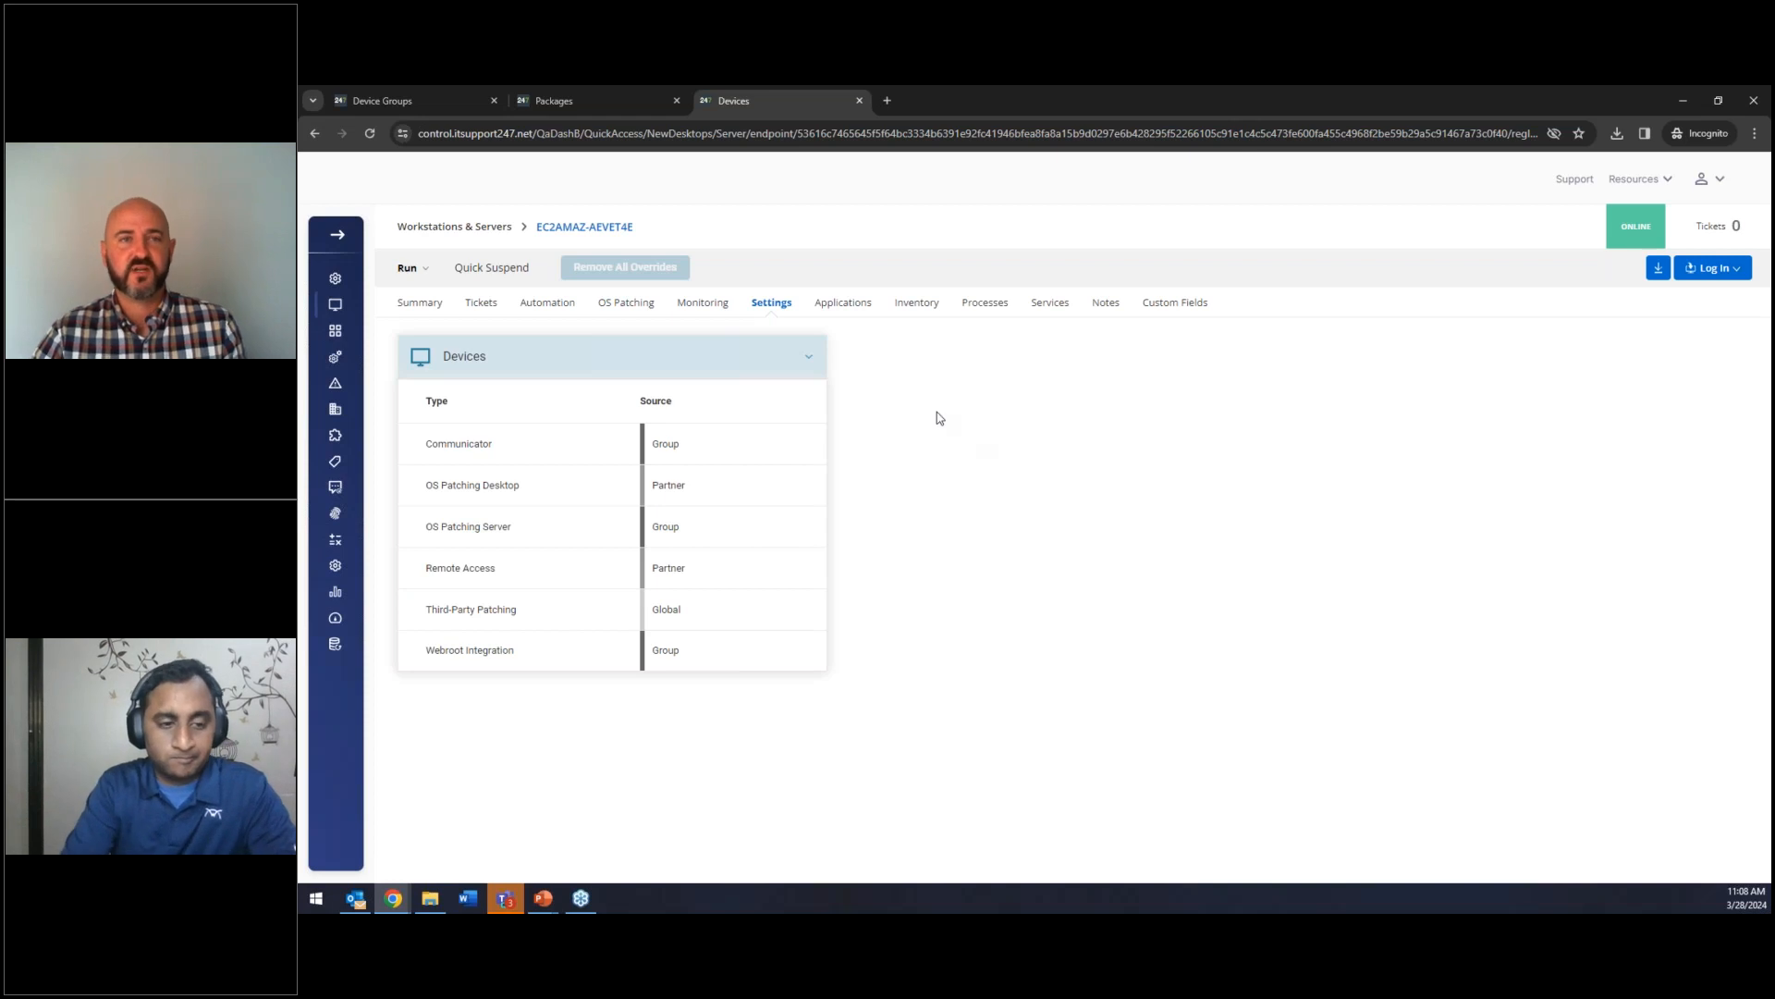
Review the Enable Webroot, Secondary Servers and Added to PSA policy groups, and check the setting sources of device EC2AMAZ-AEVET4E.
left_click(551, 101)
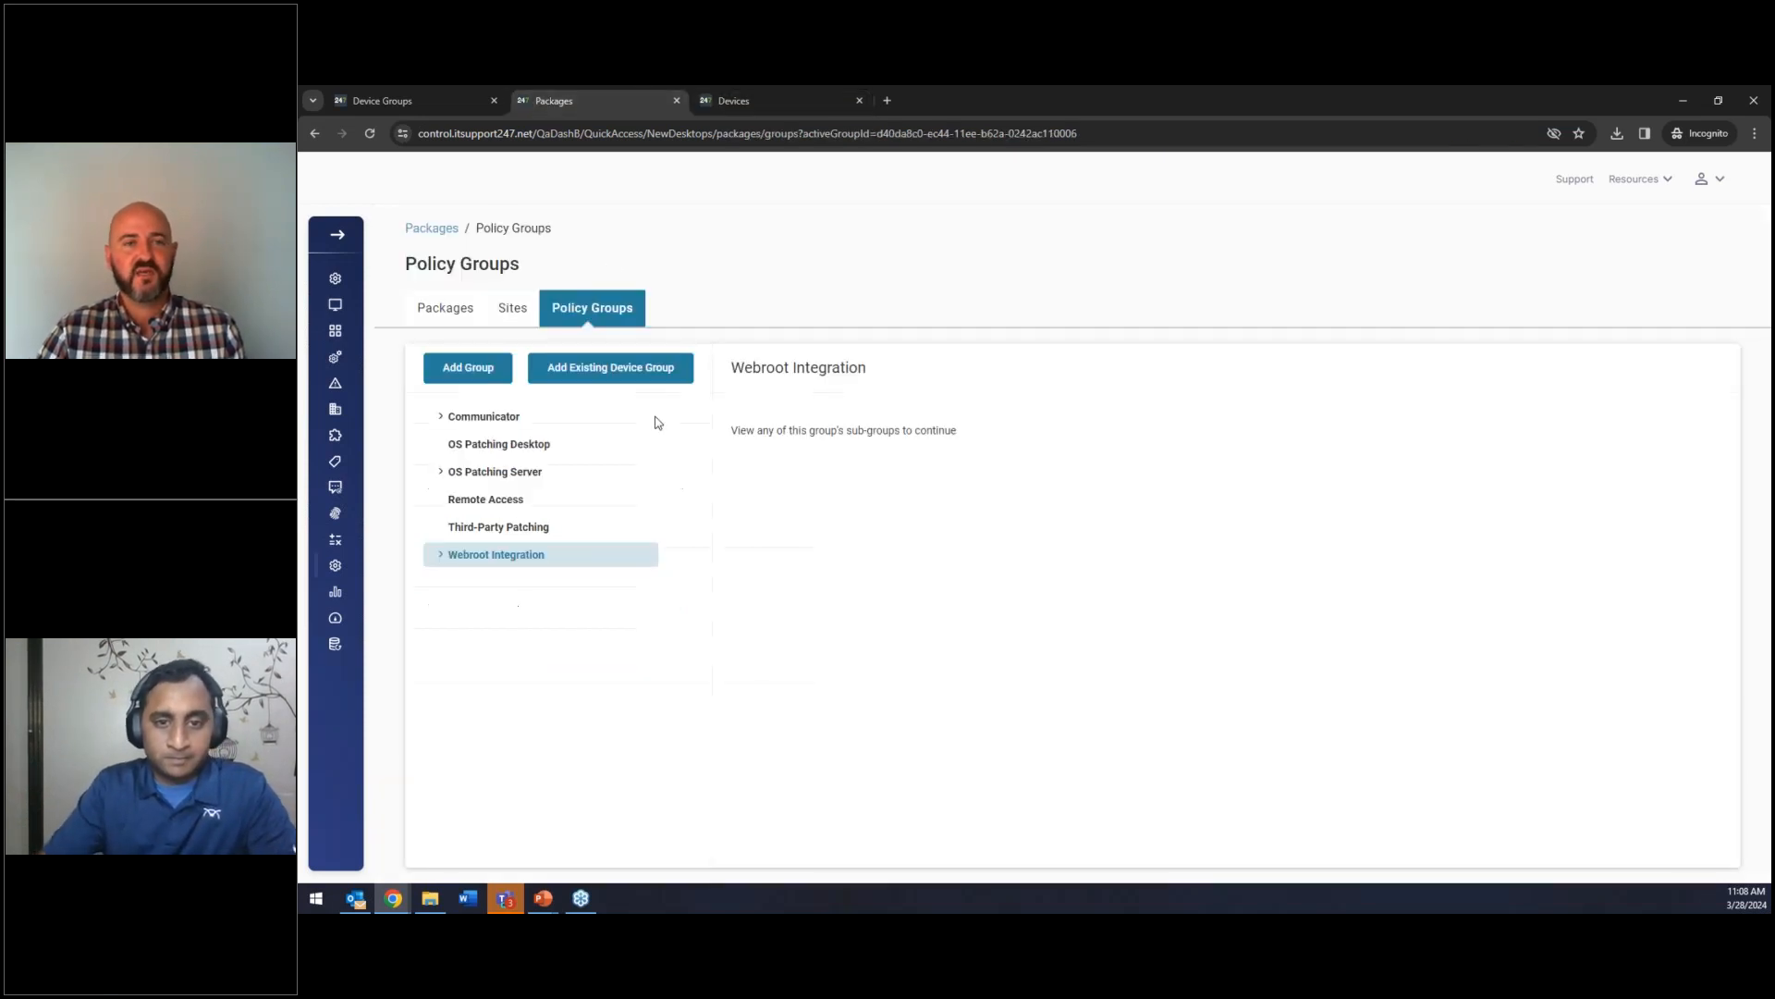
left_click(440, 416)
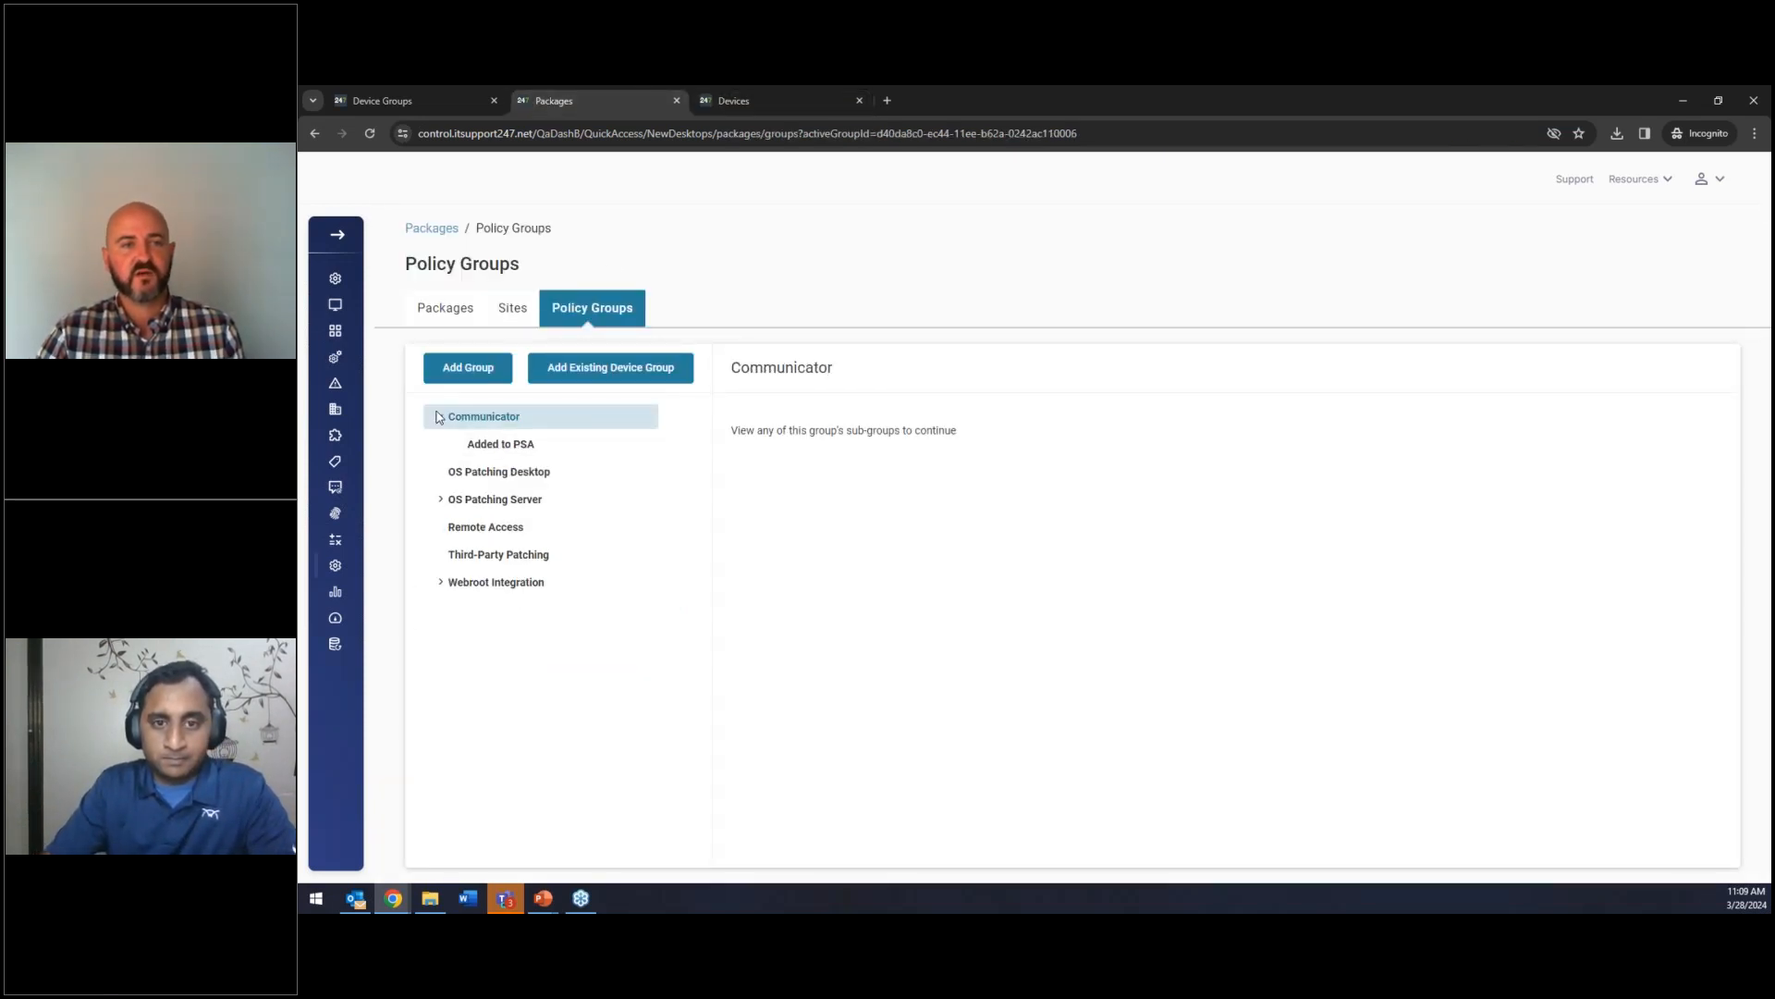
left_click(442, 500)
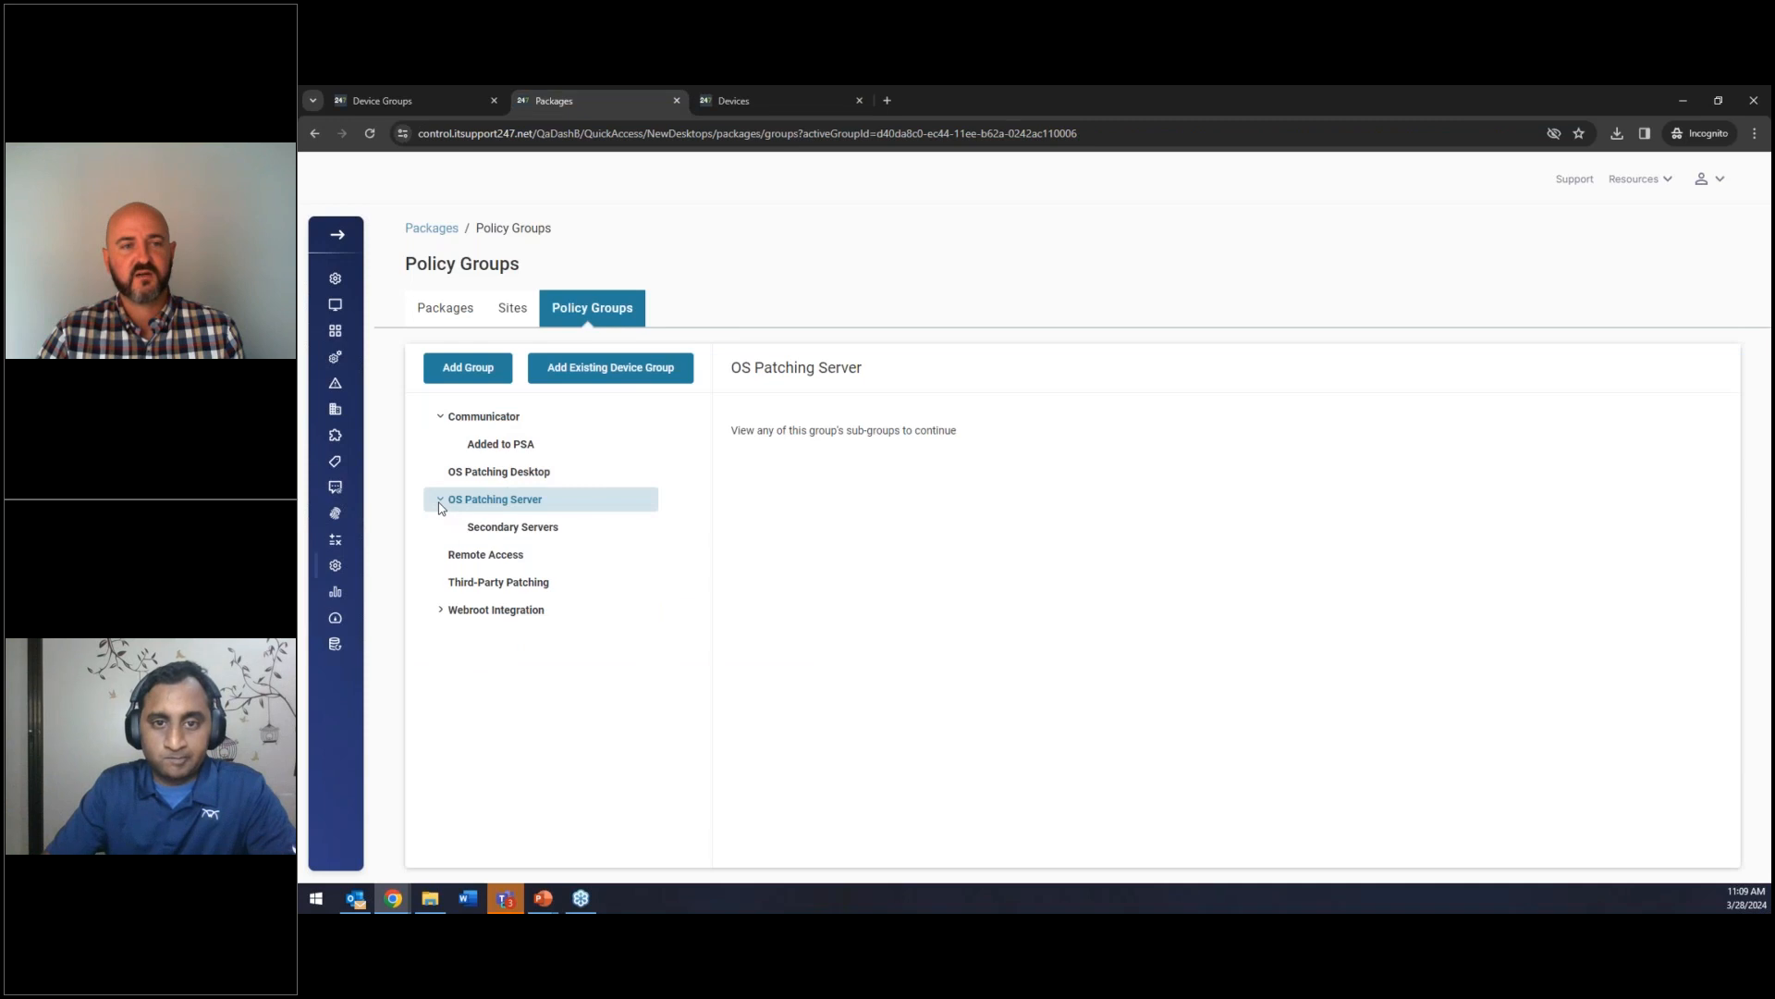
left_click(442, 611)
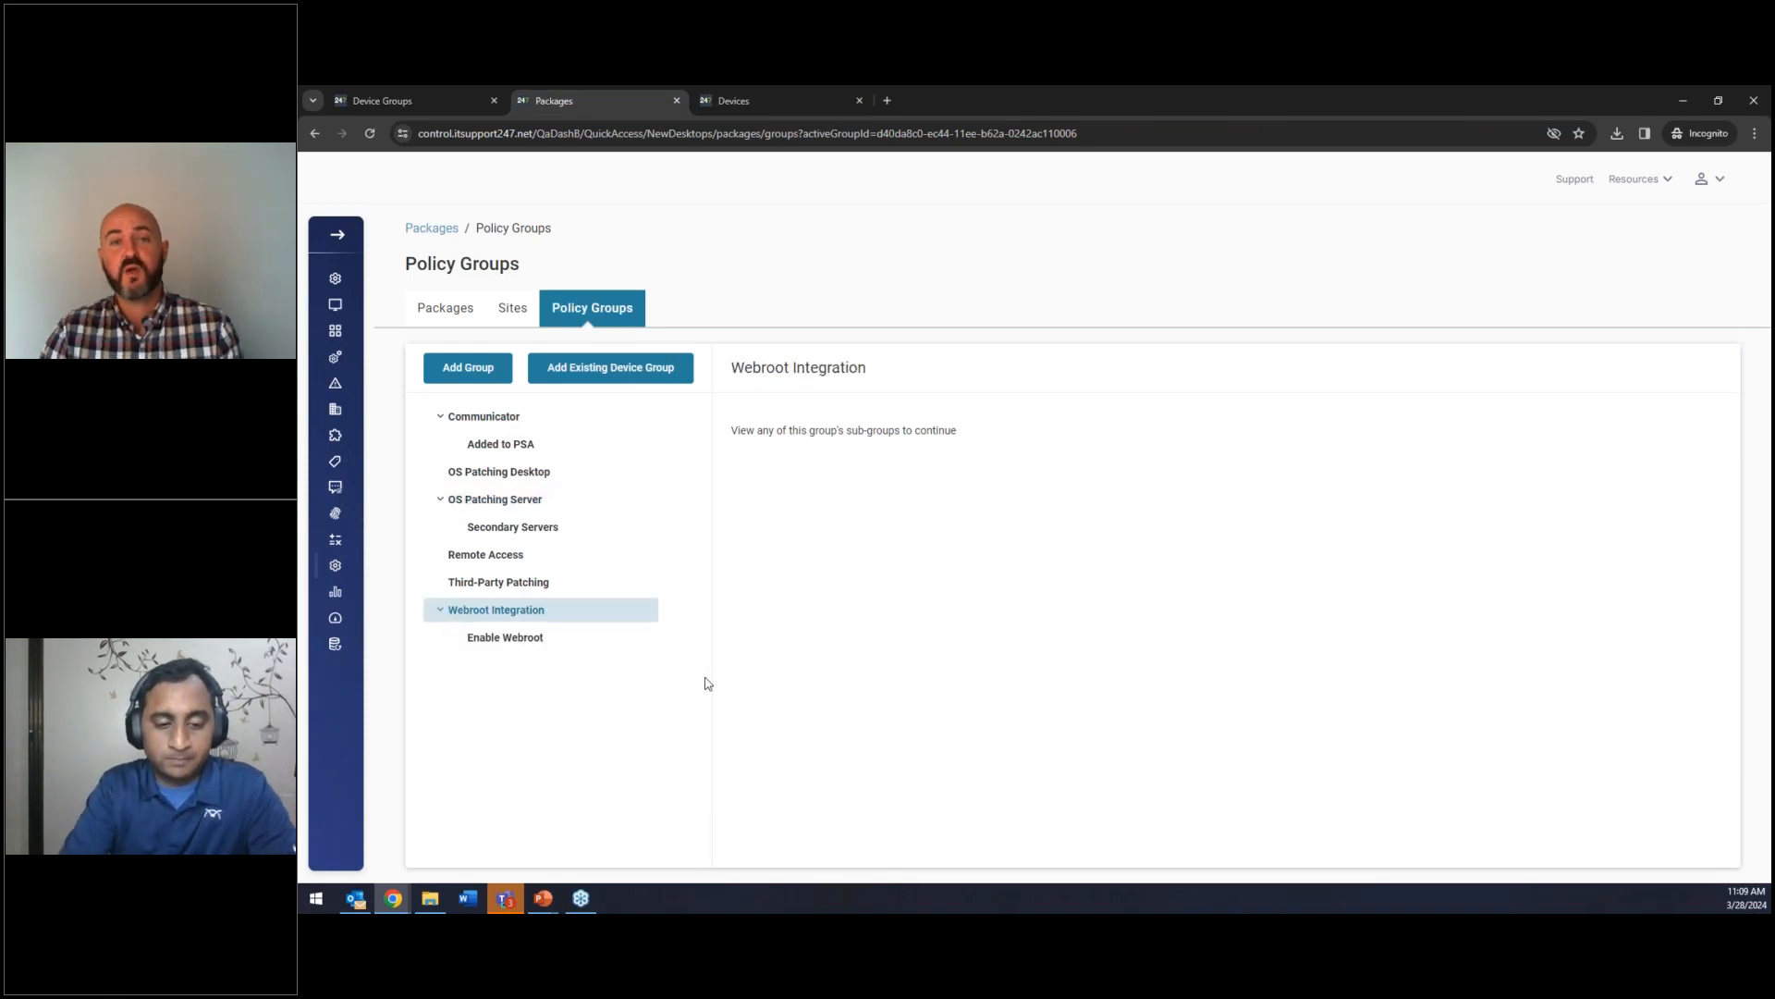
left_click(518, 638)
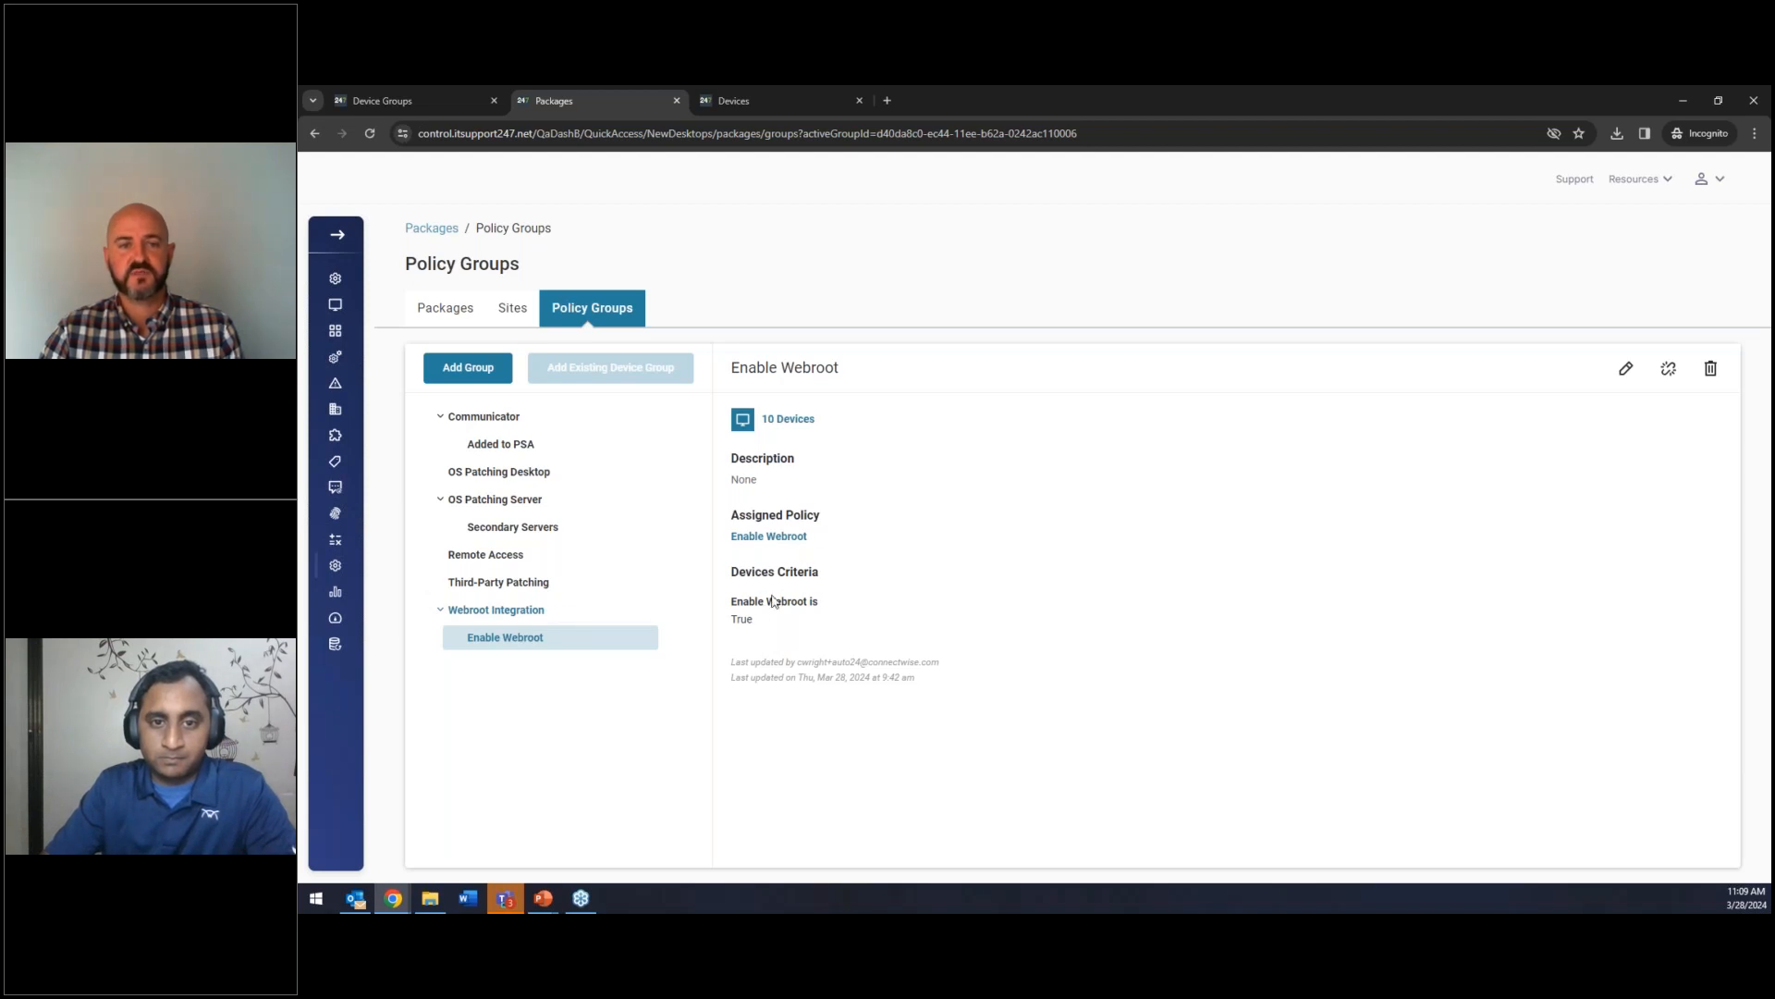
left_click(535, 527)
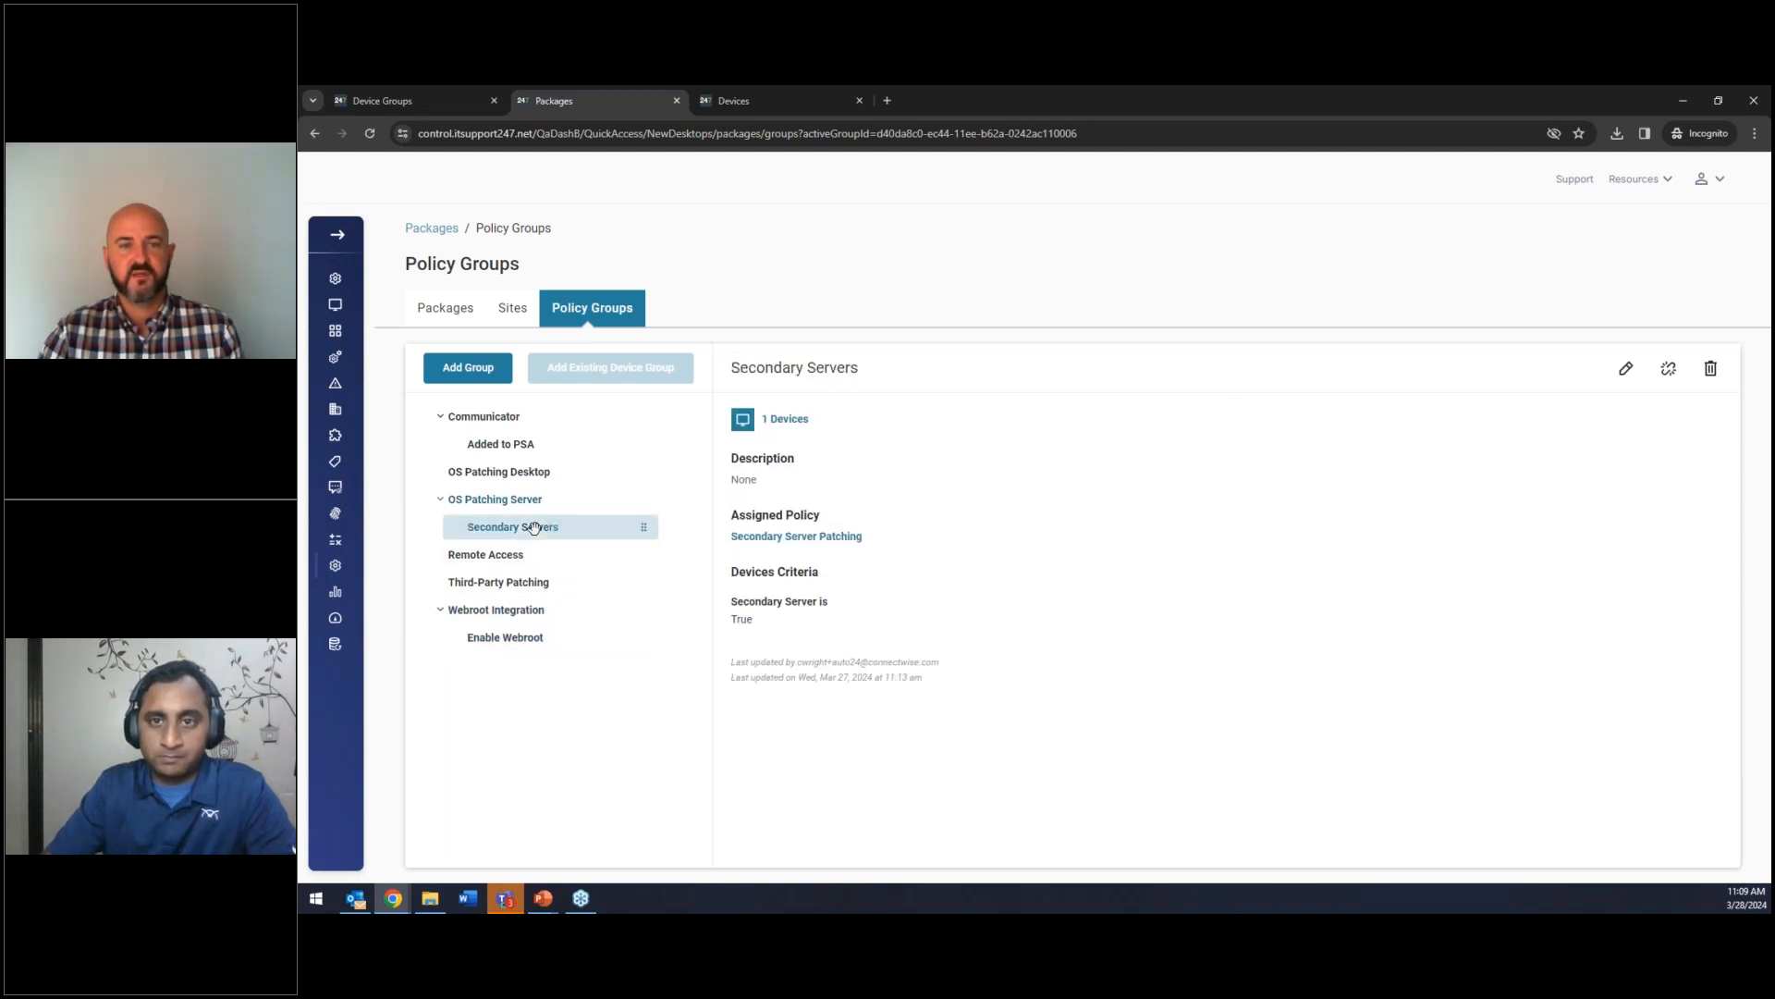
left_click(513, 445)
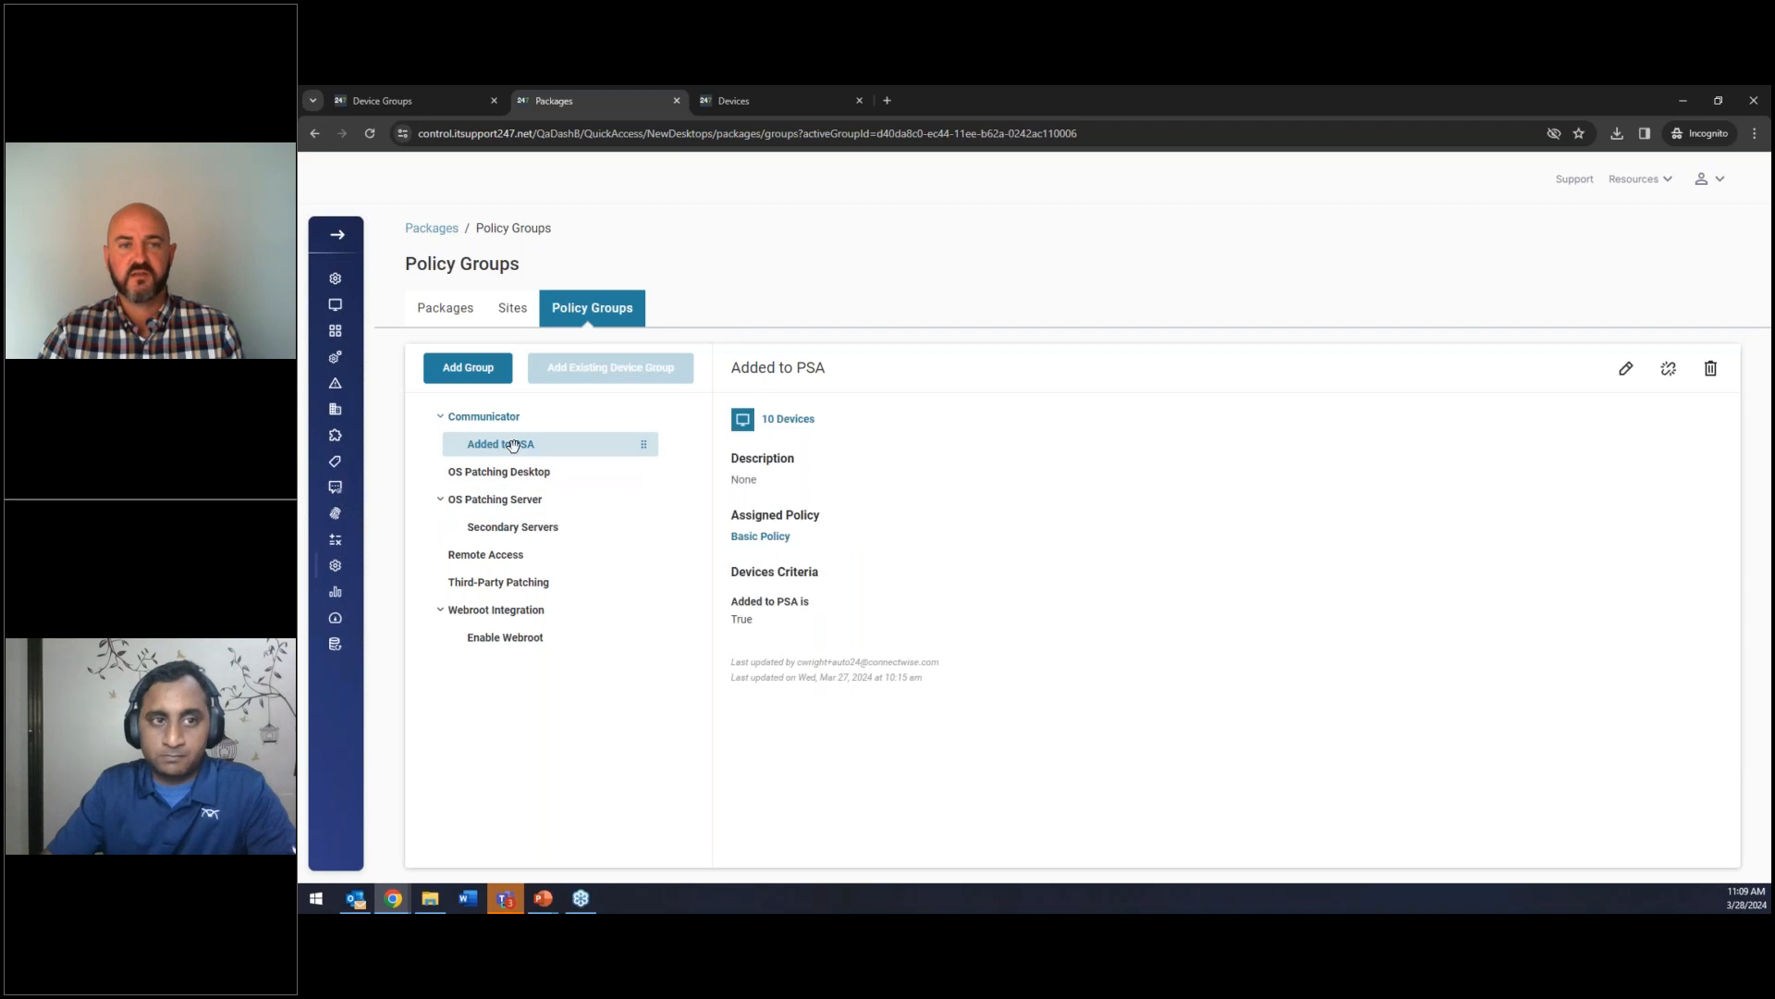
left_click(756, 104)
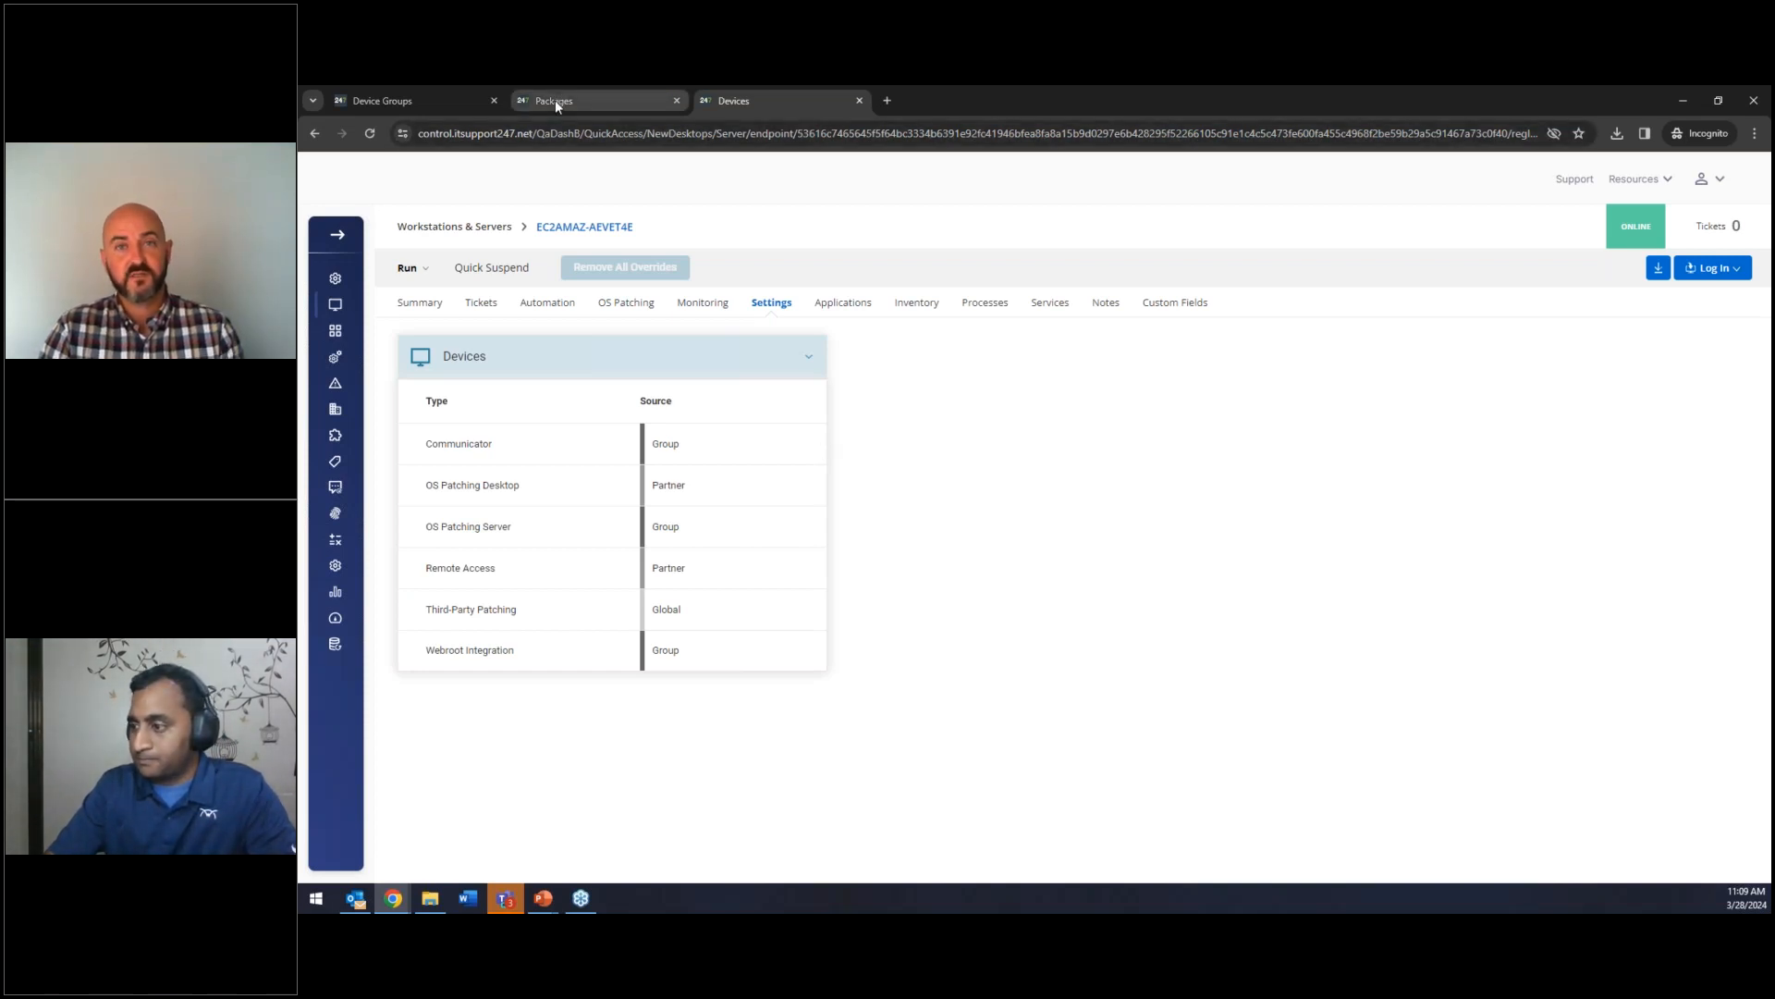
mouse_move(558, 104)
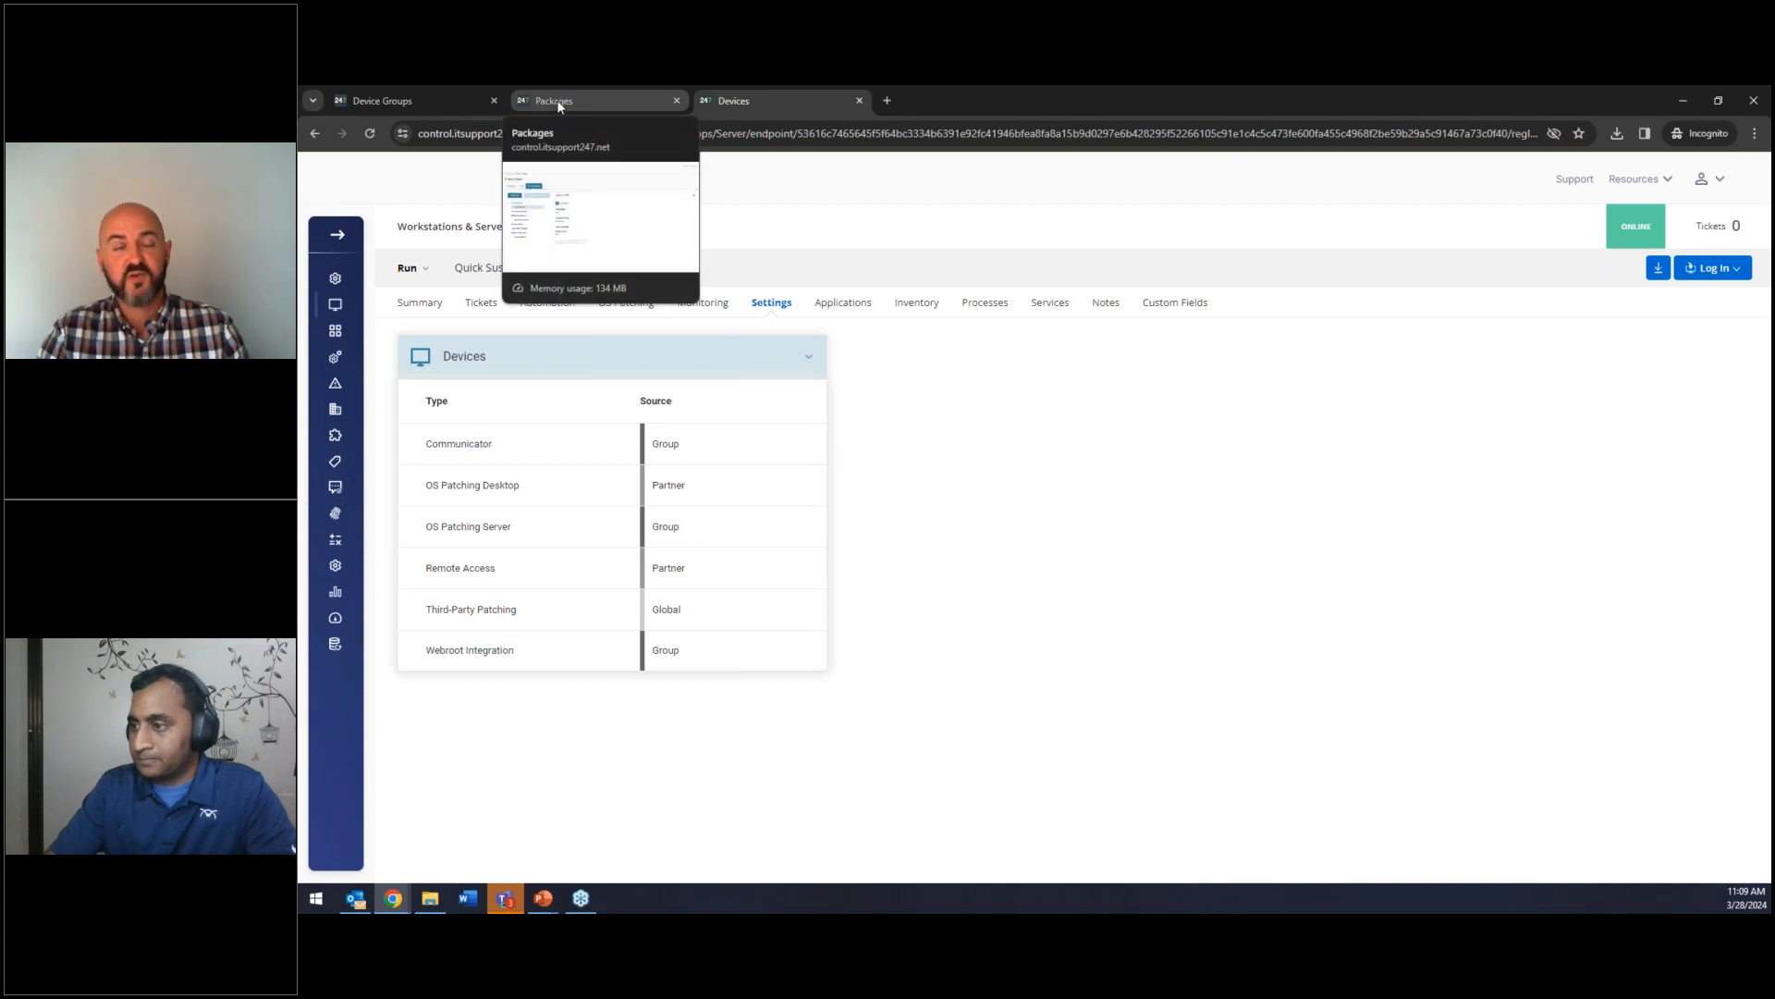
Copy the name of the Enable Webroot group under Webroot Integration in the policy groups.
left_click(558, 105)
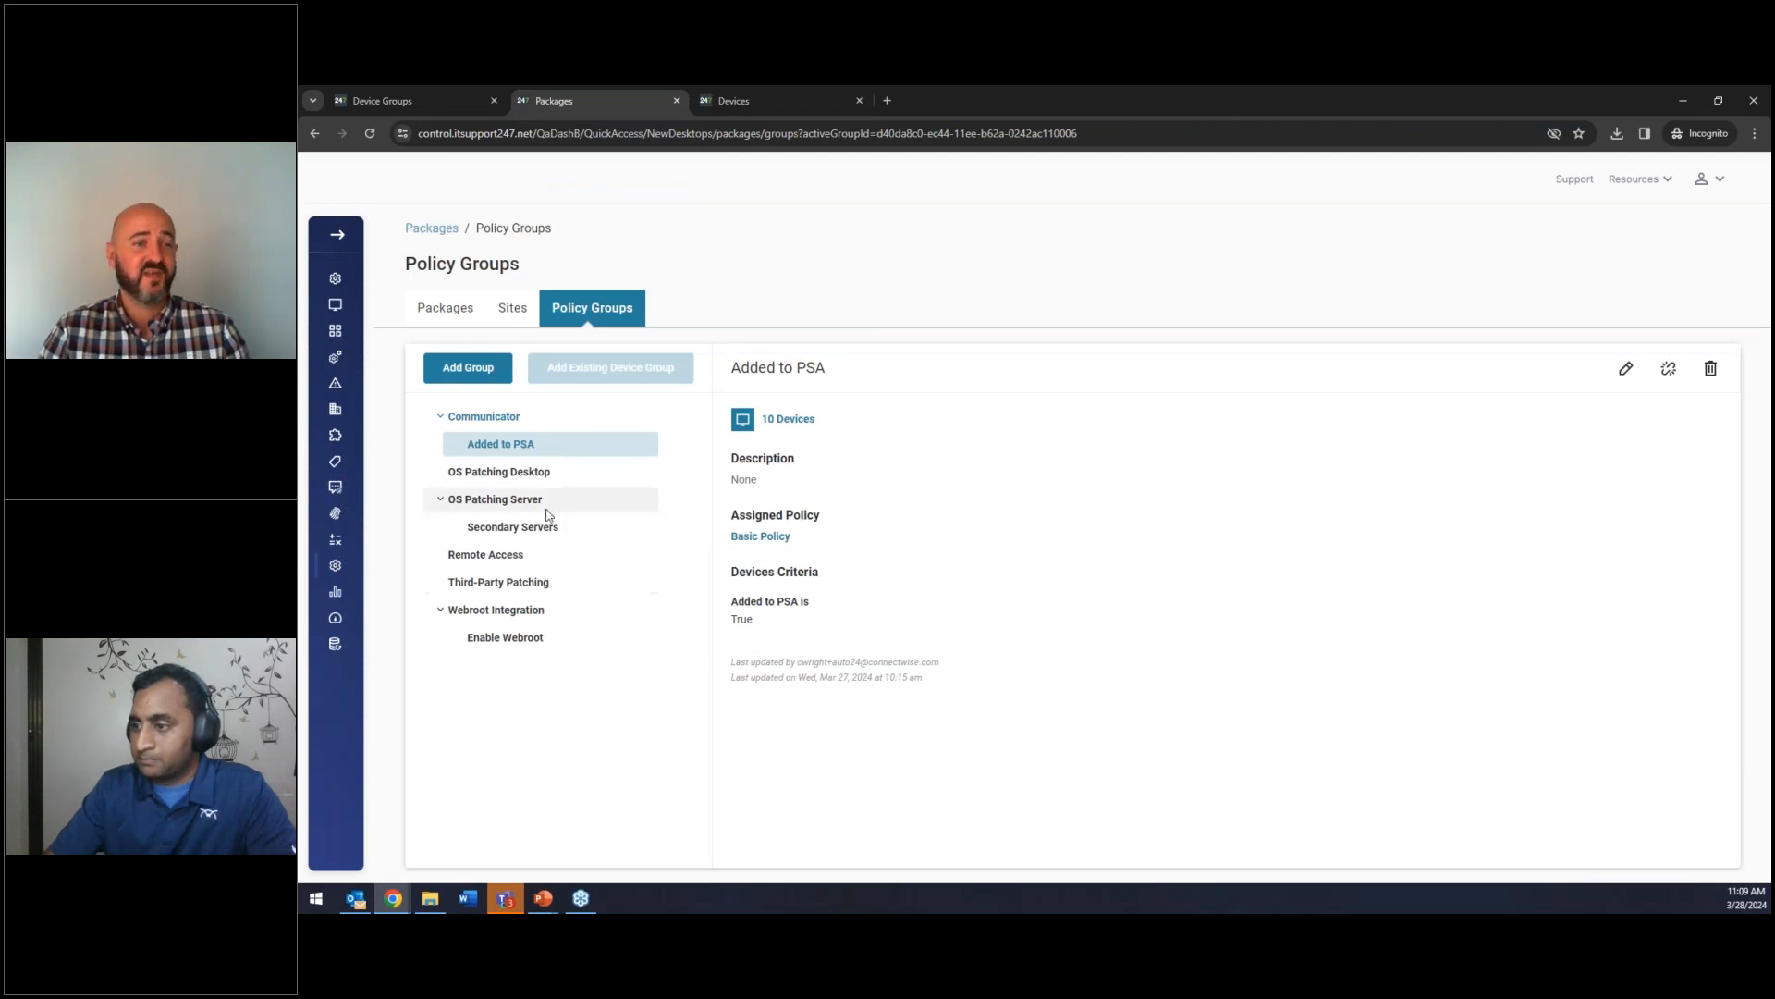
left_click(526, 642)
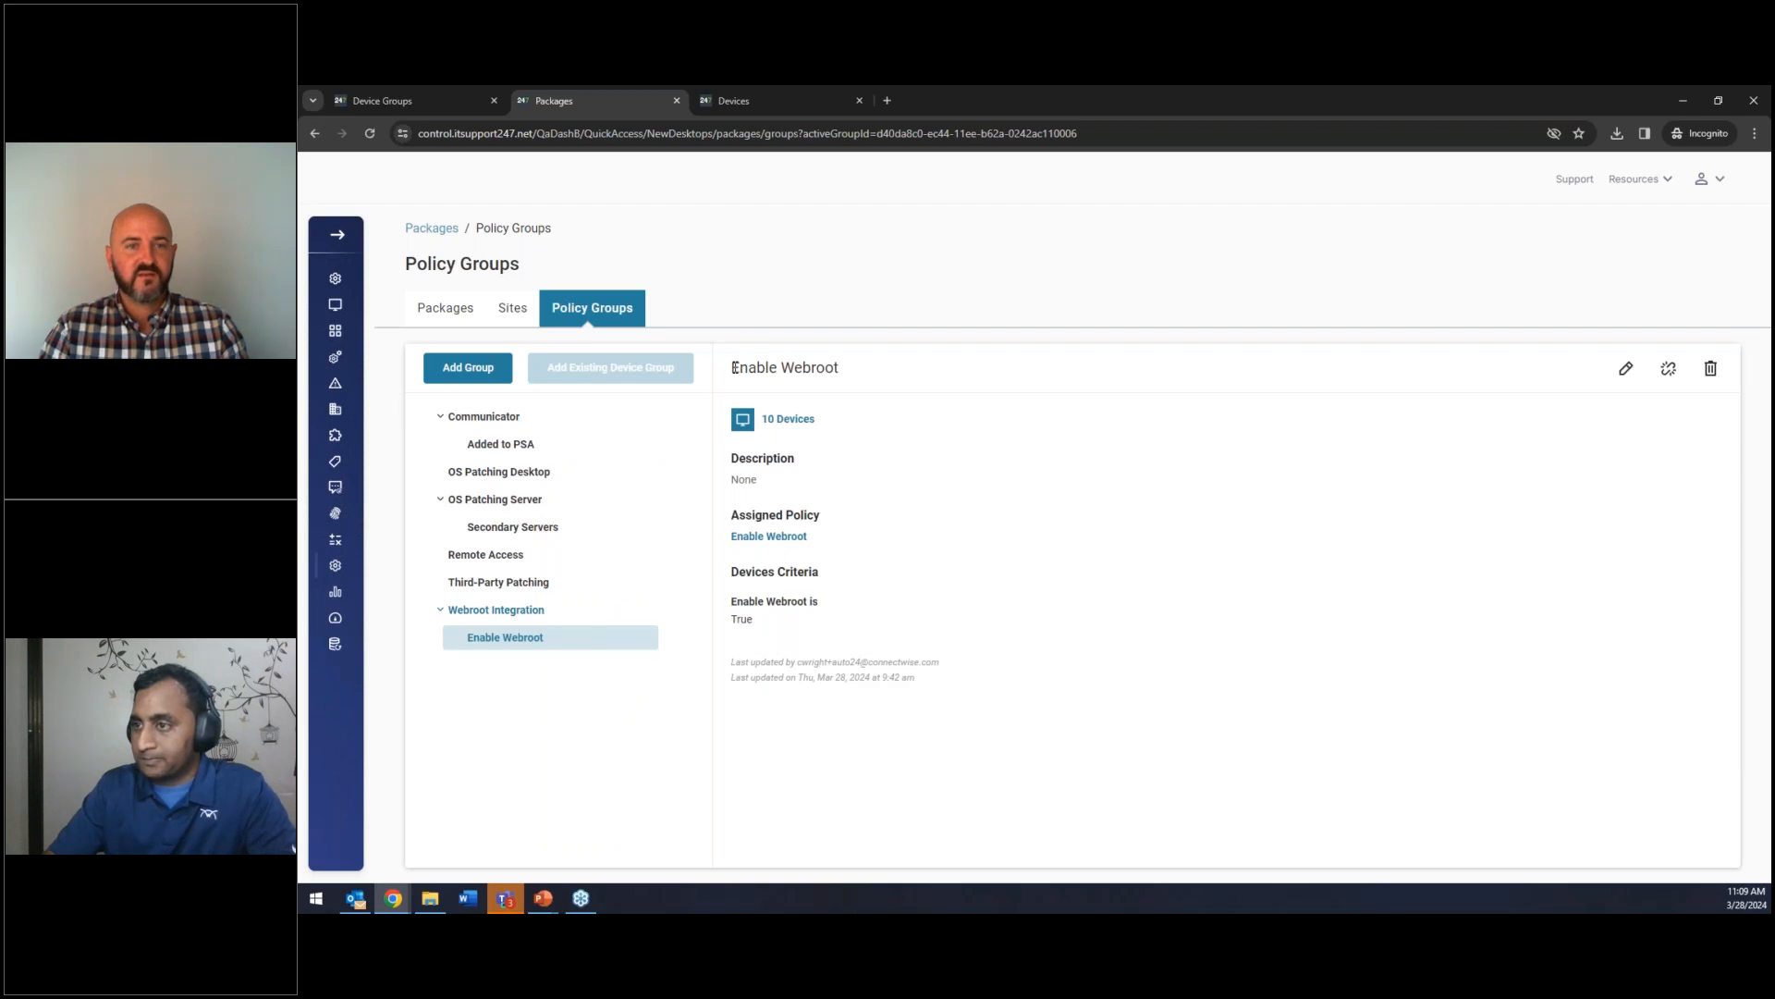
left_click_drag(732, 368, 844, 375)
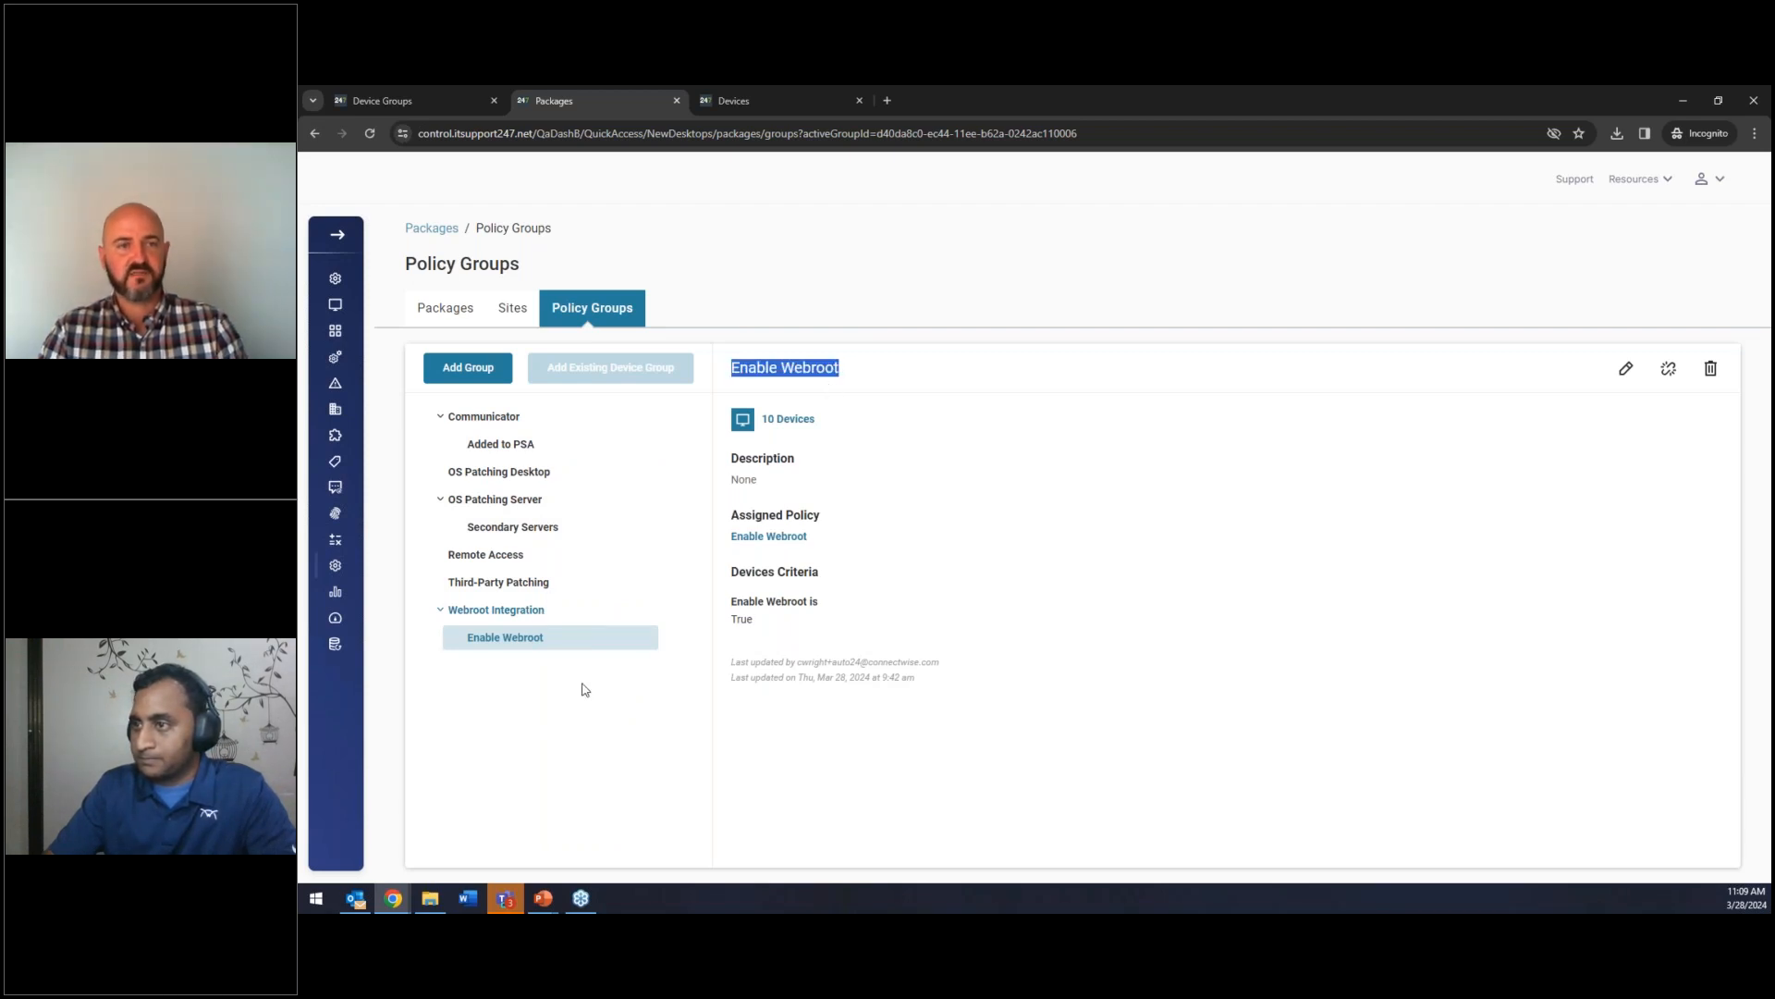
left_click(558, 740)
Start a Webroot Integration policy group based on an existing device group and name it Dynamic Enable Webroot.
left_click(529, 619)
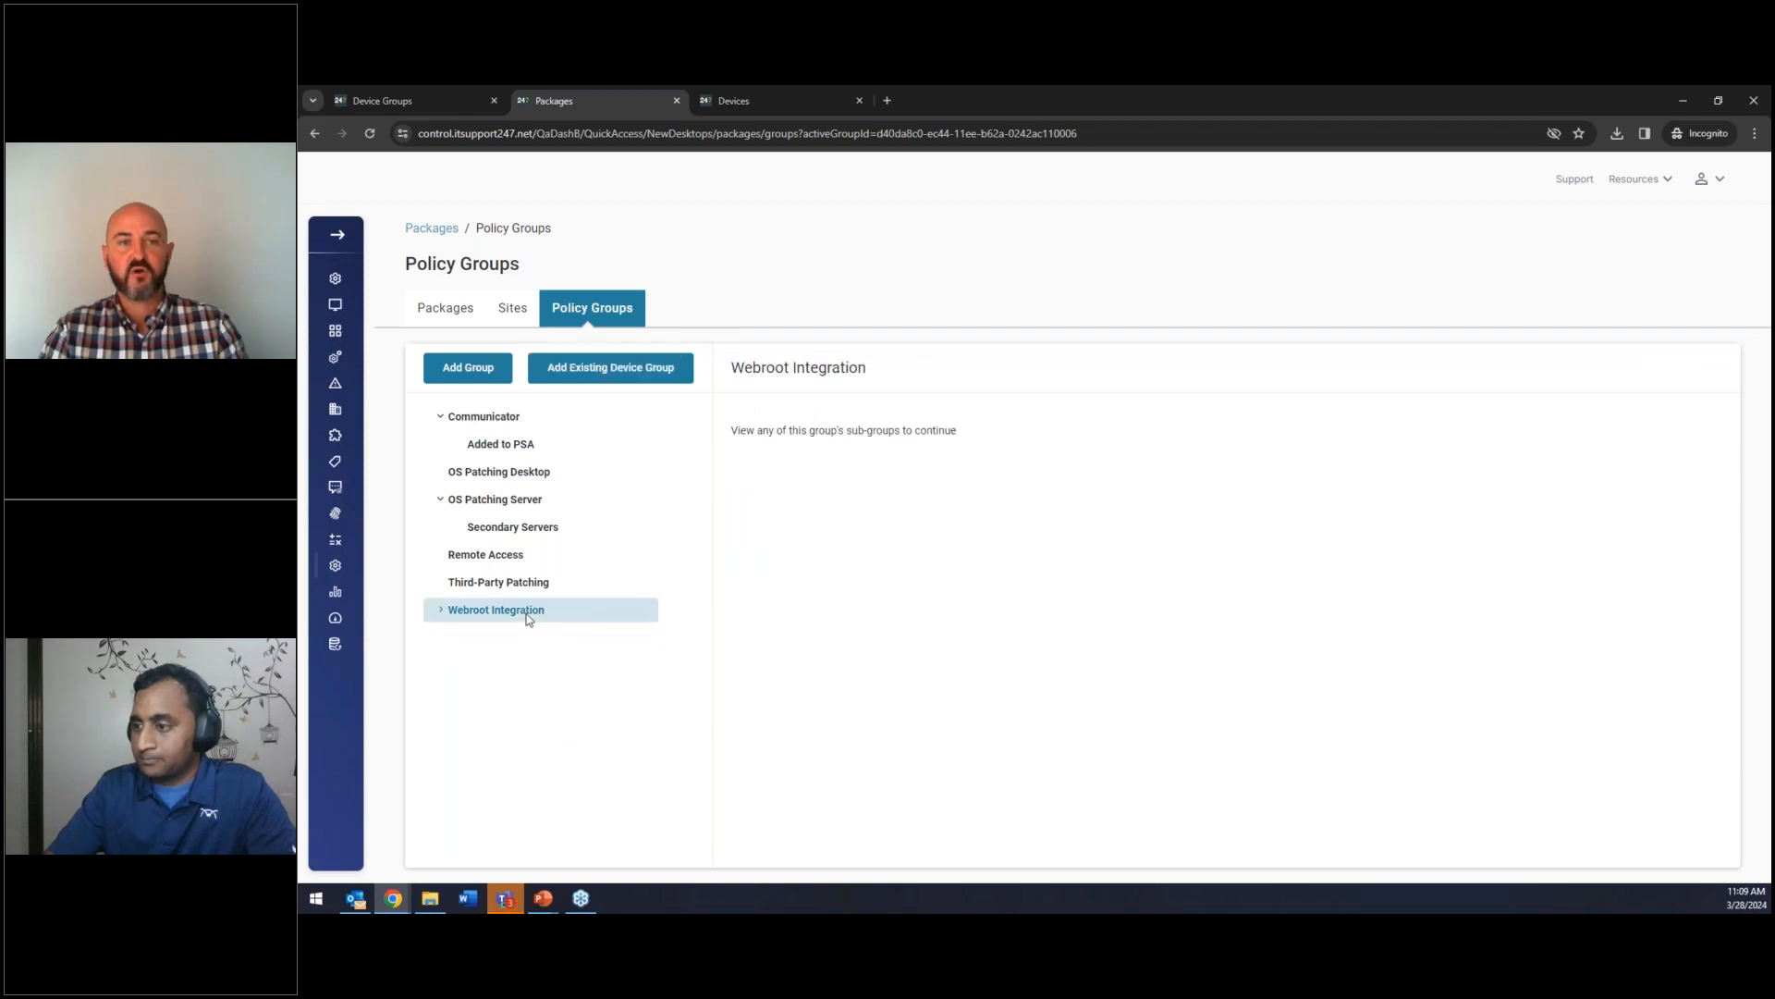
left_click(609, 370)
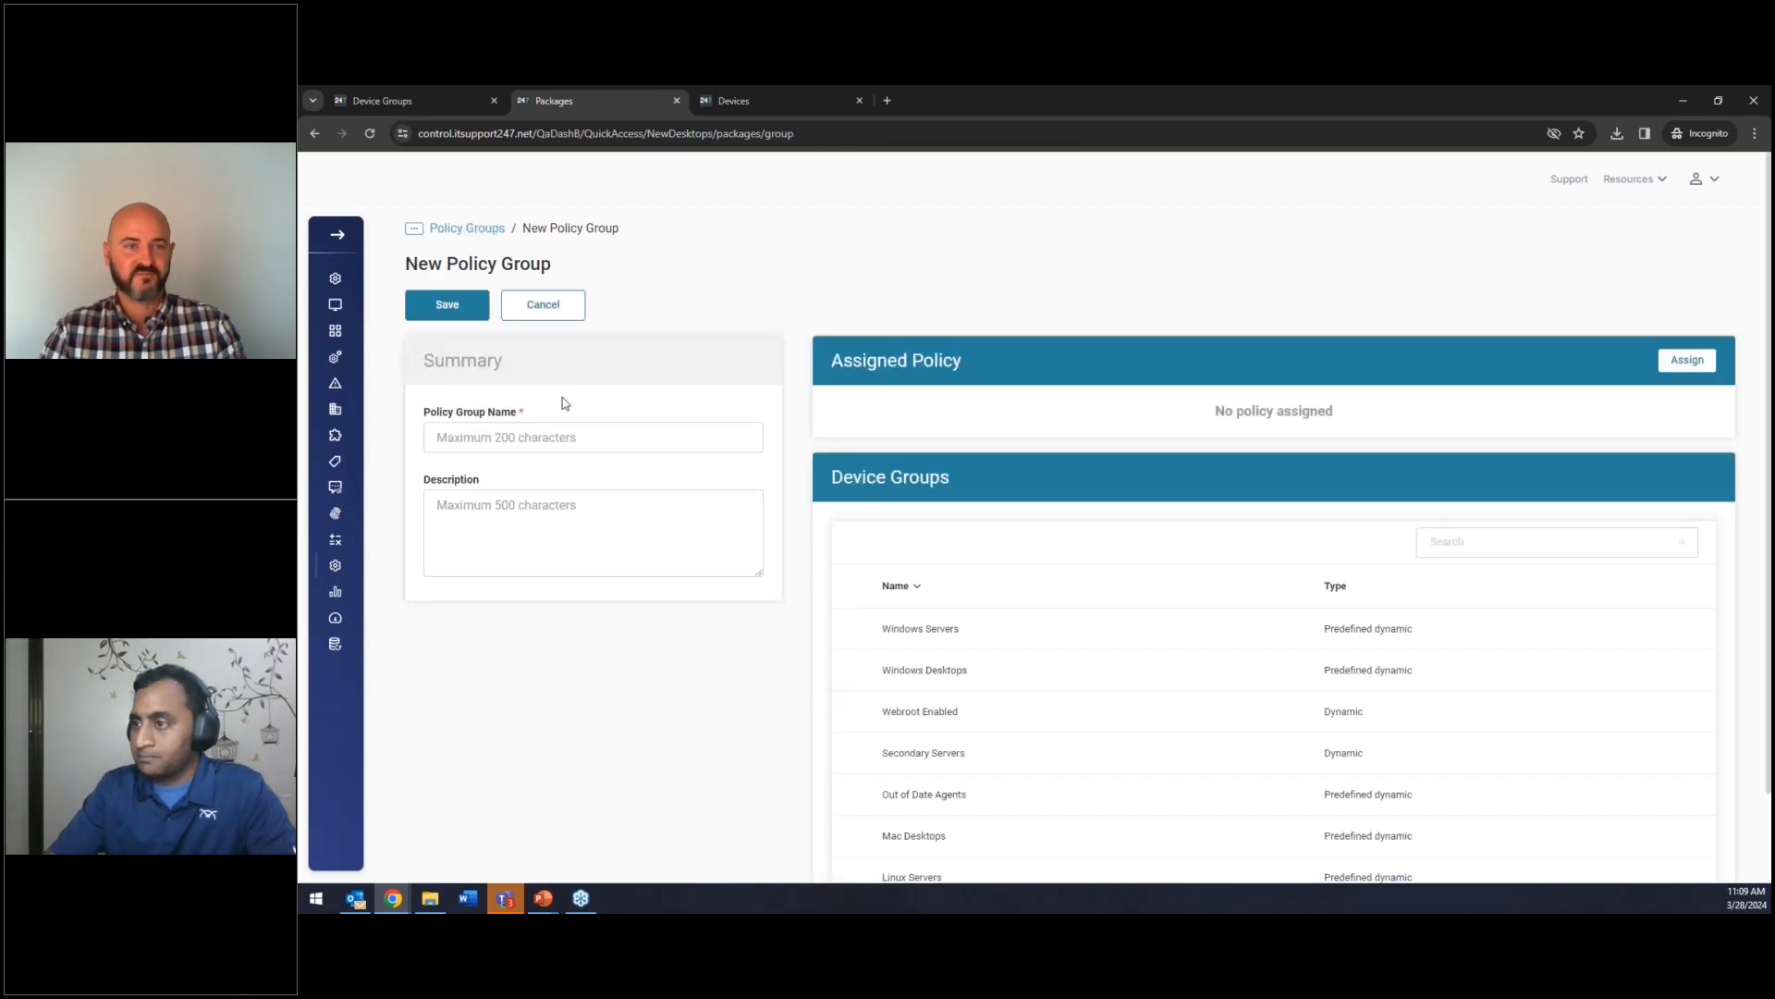
left_click(532, 436)
type("Dynamic Enable Webroot")
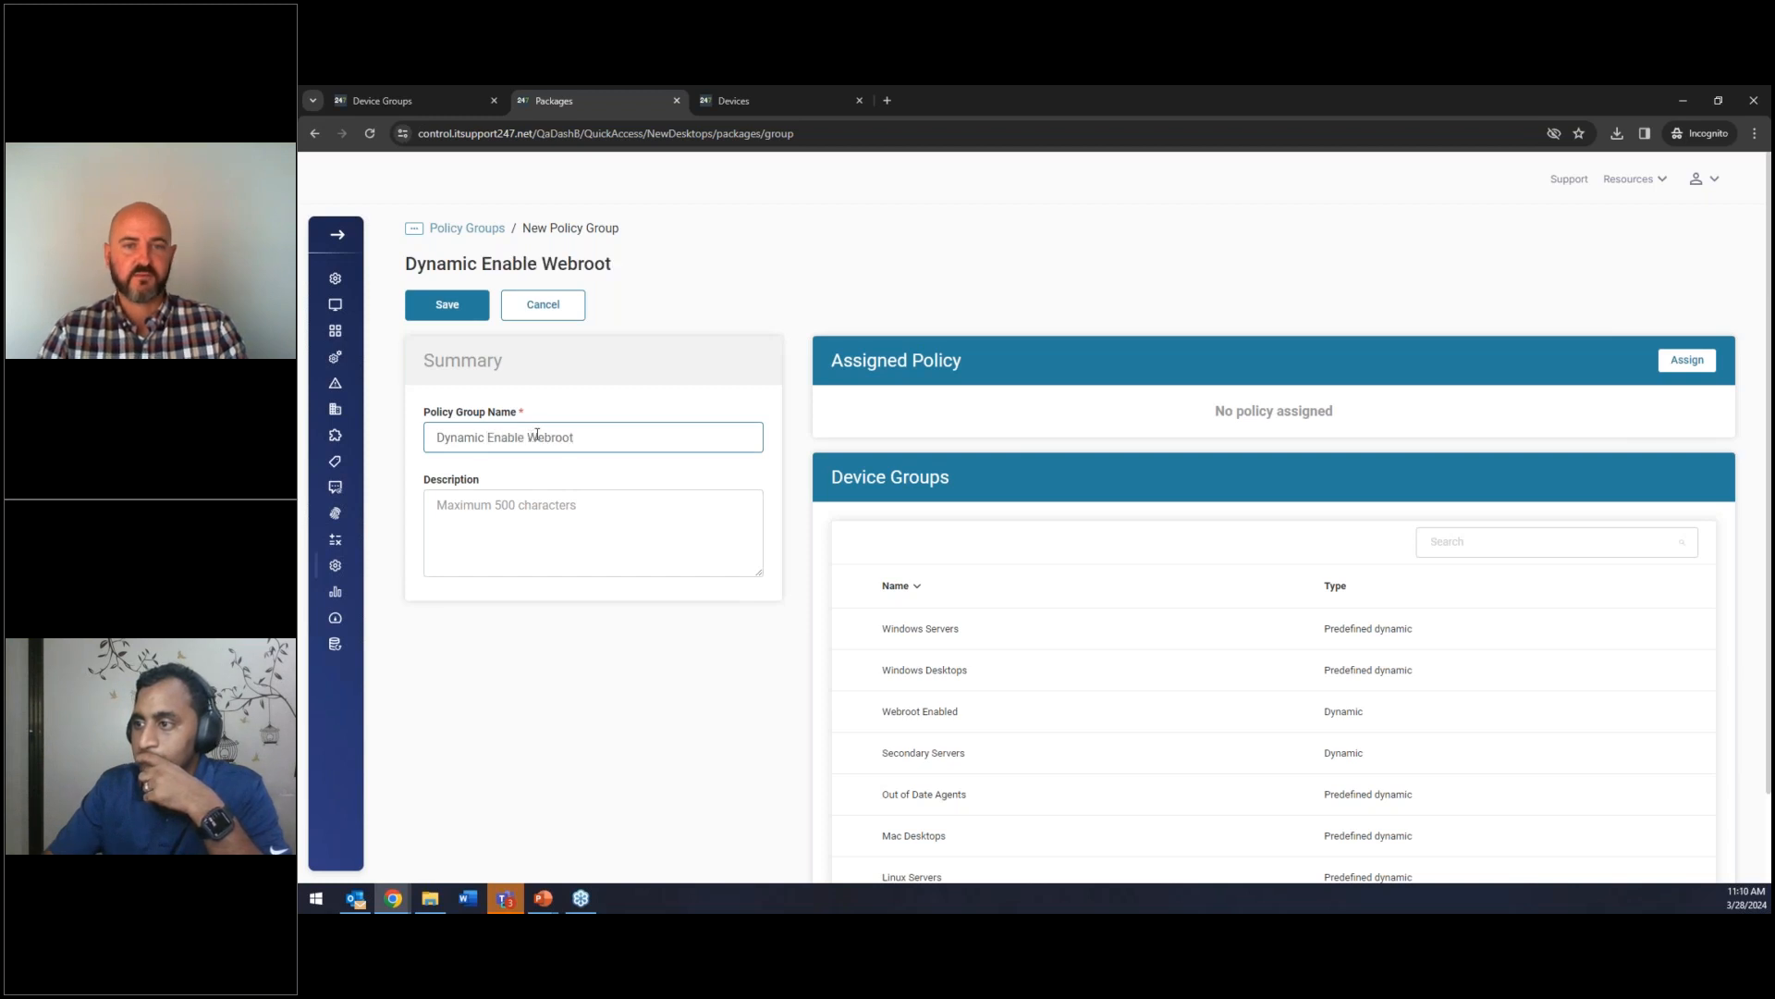
Find the device group by searching for "webr" and select Webroot Enabled for the new policy group.
left_click(1478, 542)
type("webr")
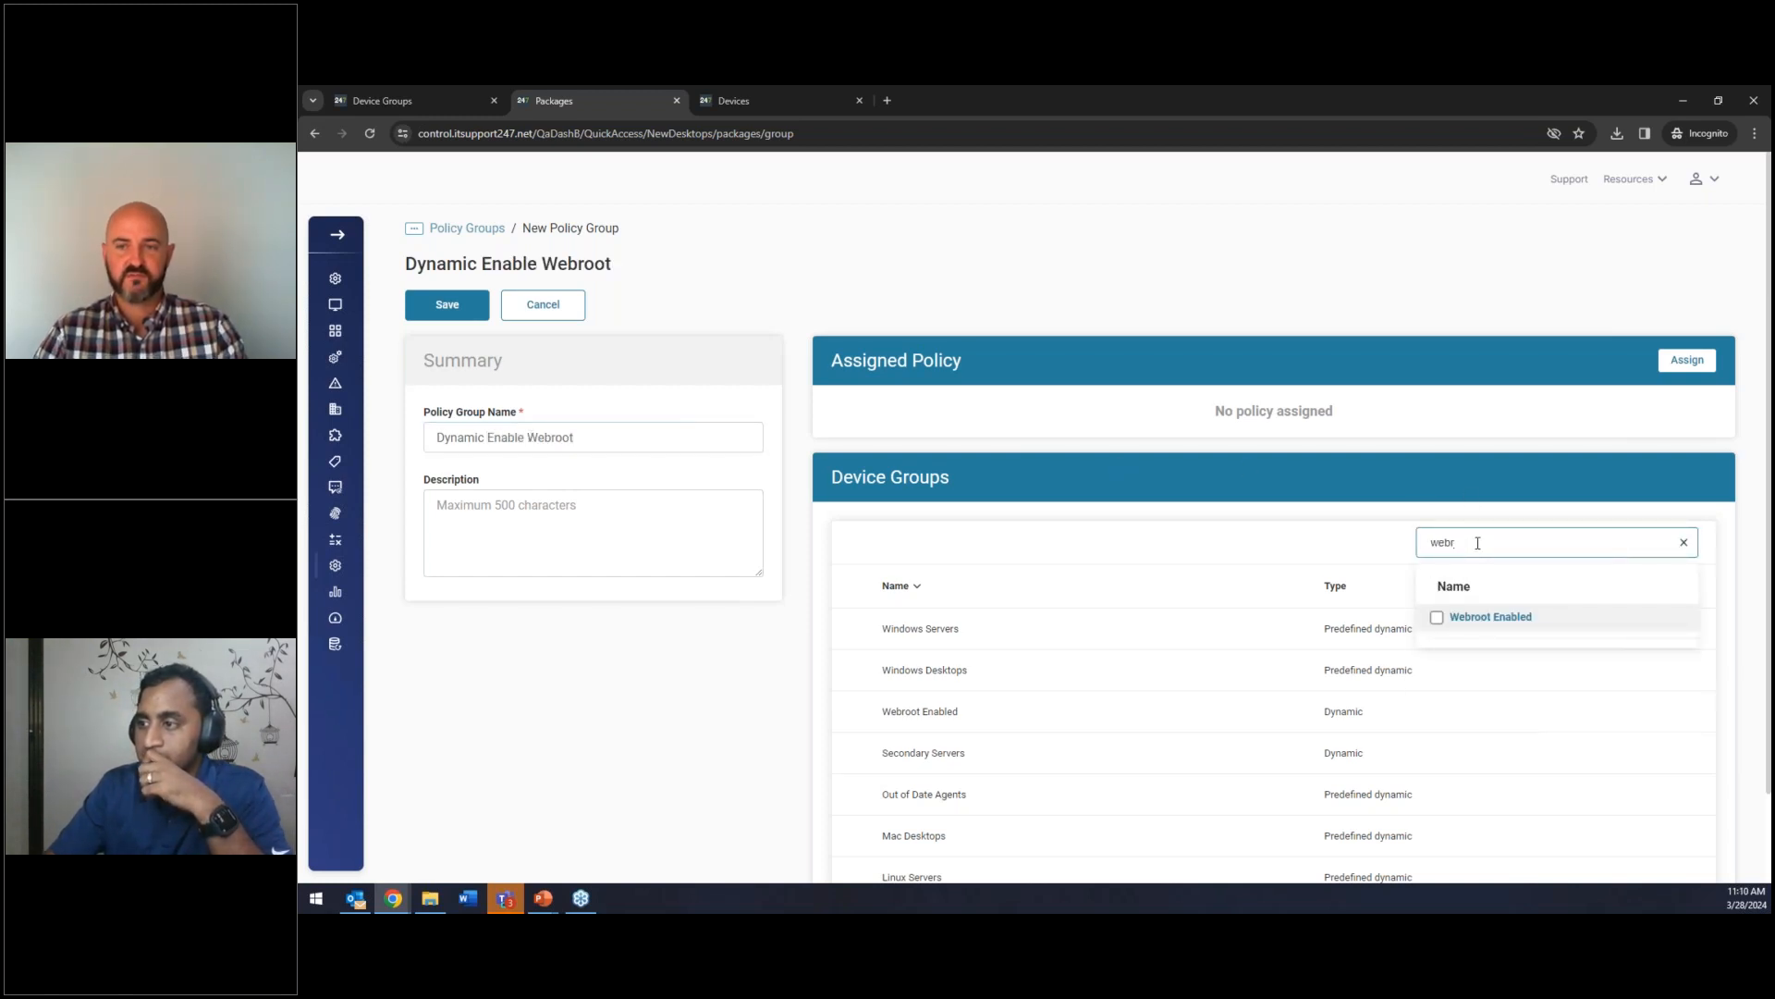
left_click(1437, 617)
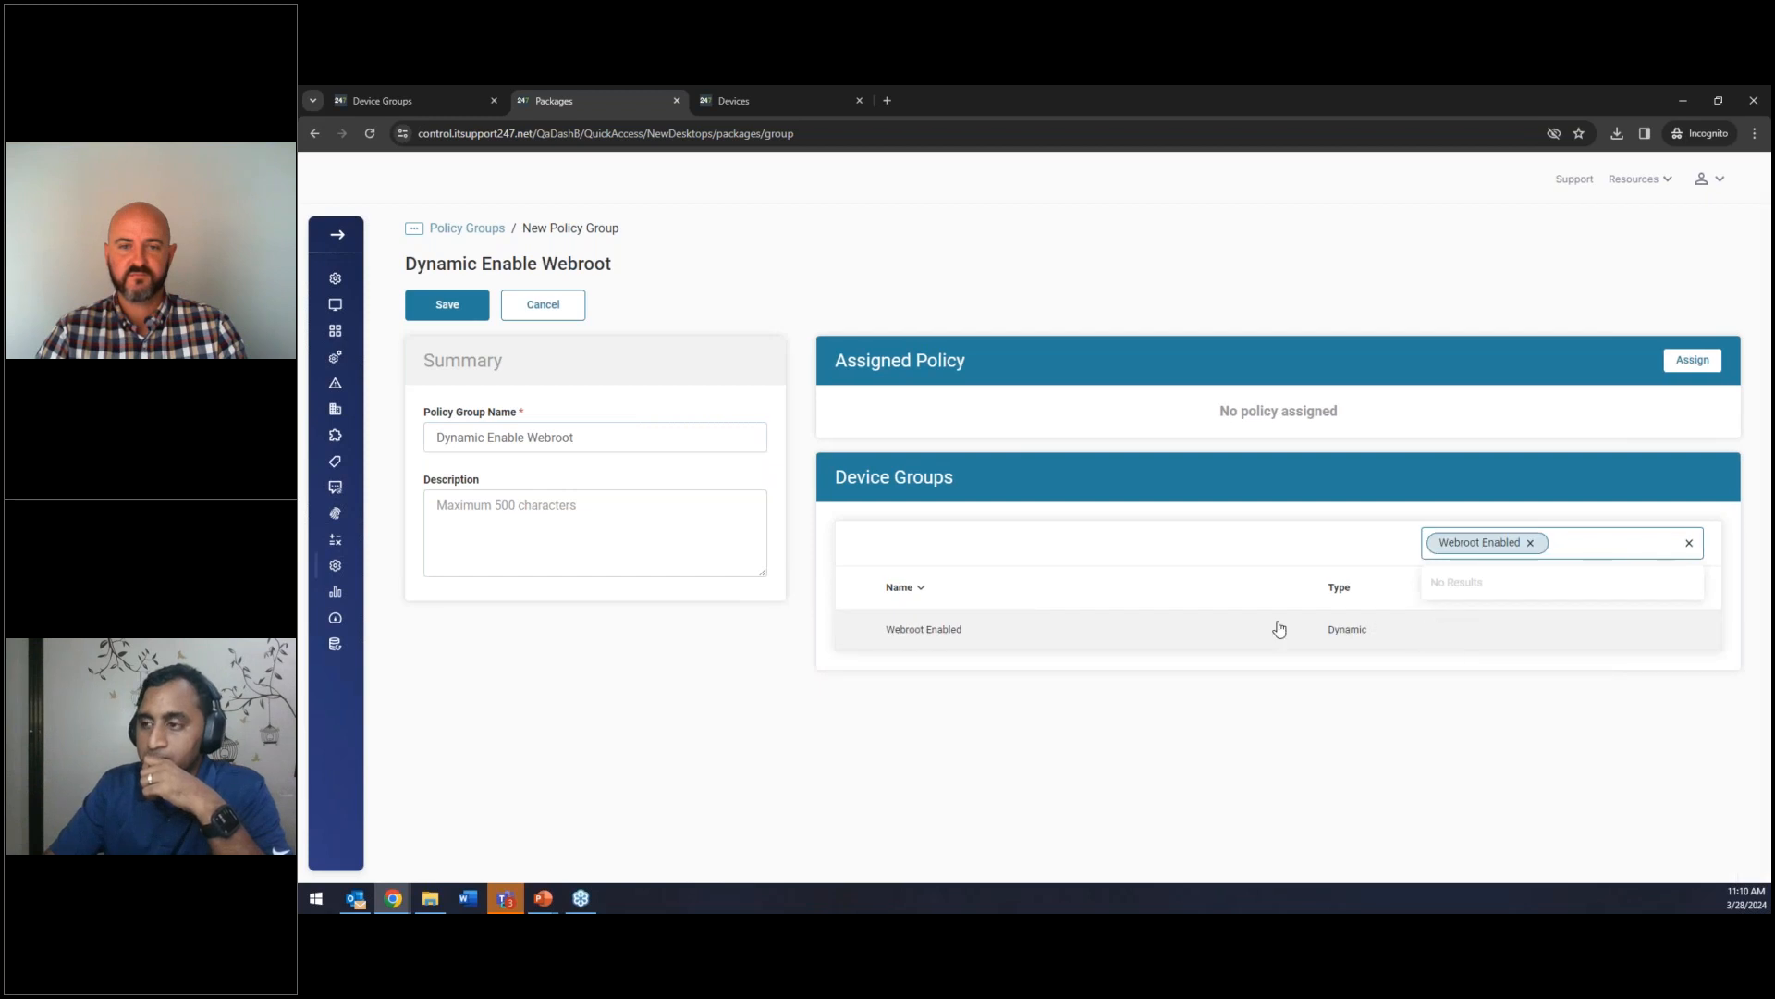
left_click(1193, 641)
Assign the Enable Webroot policy to the Dynamic Enable Webroot group and save the group.
left_click(1693, 360)
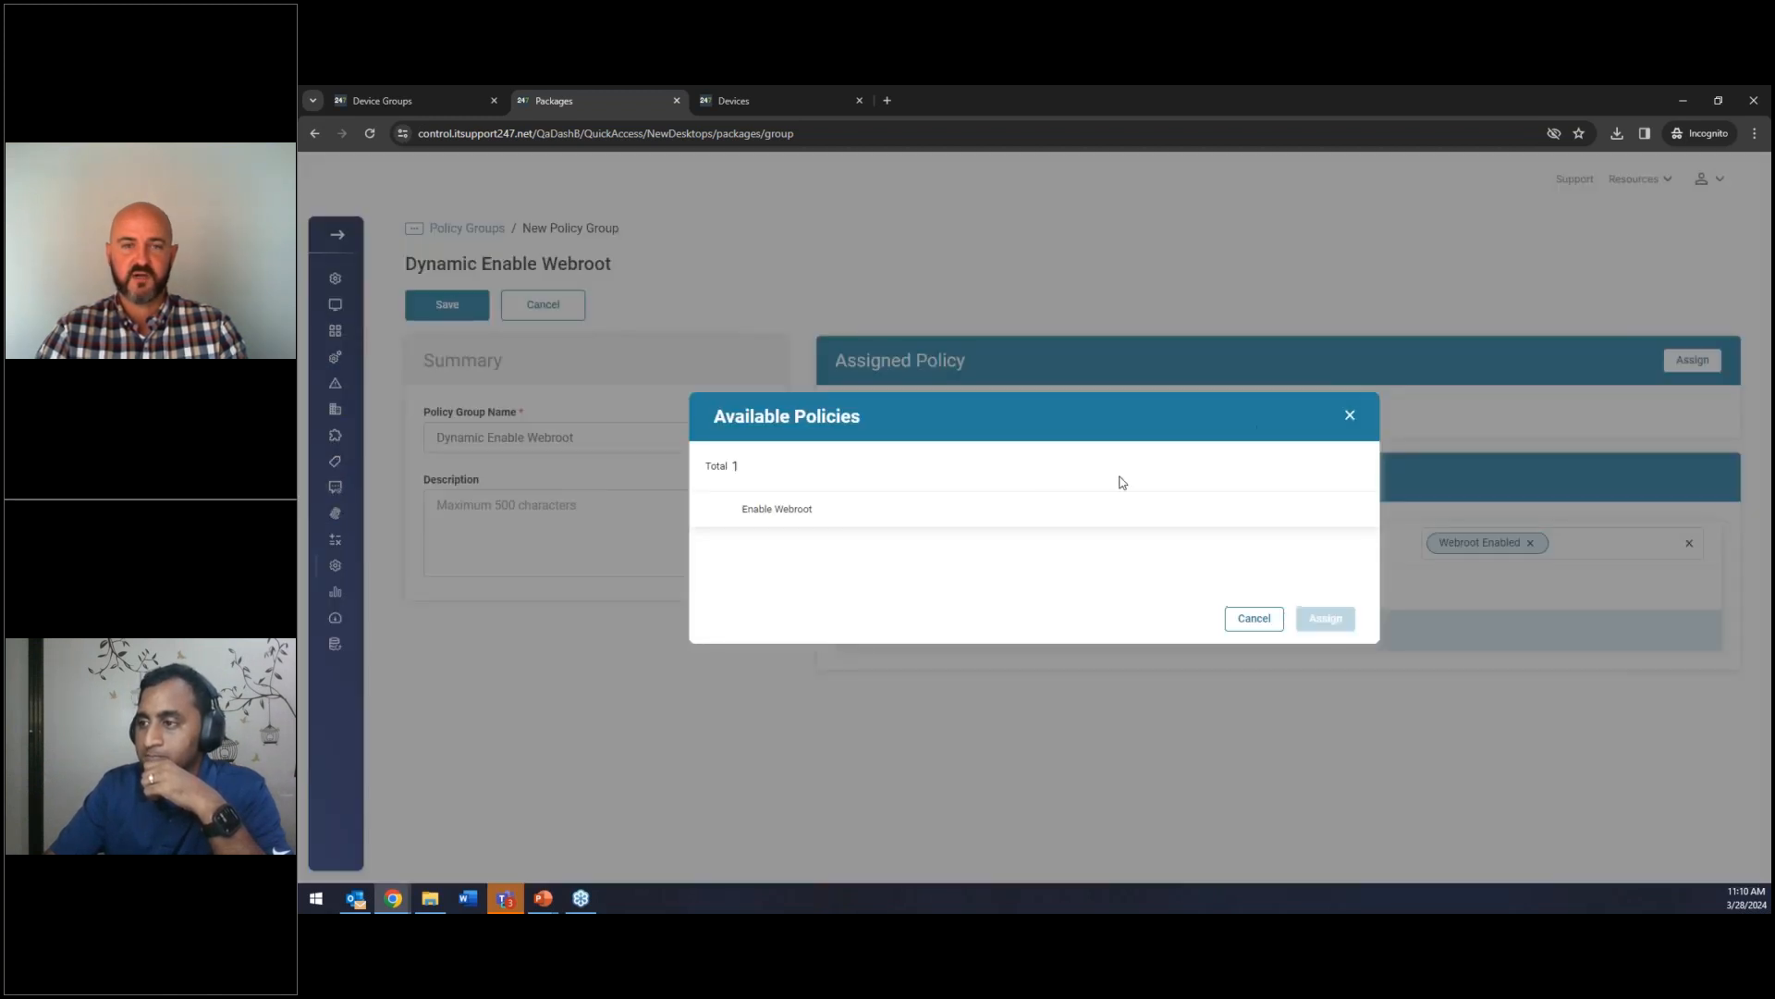
left_click(980, 510)
left_click(1326, 621)
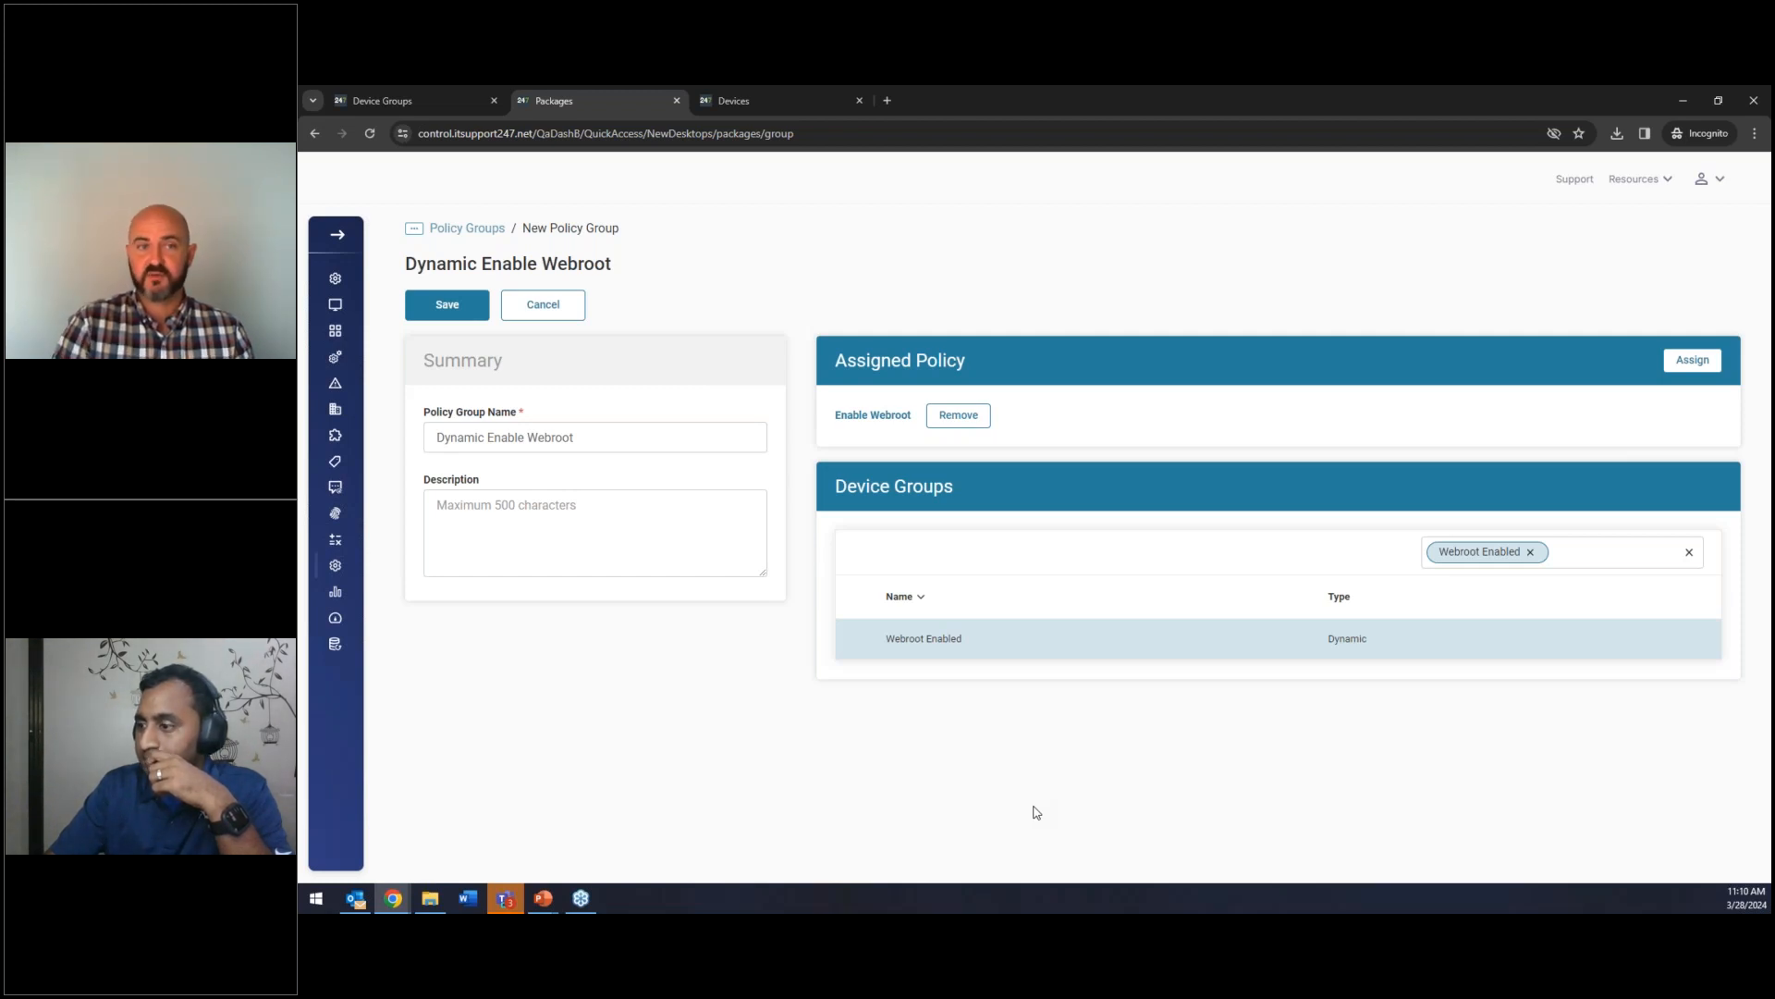
left_click(448, 304)
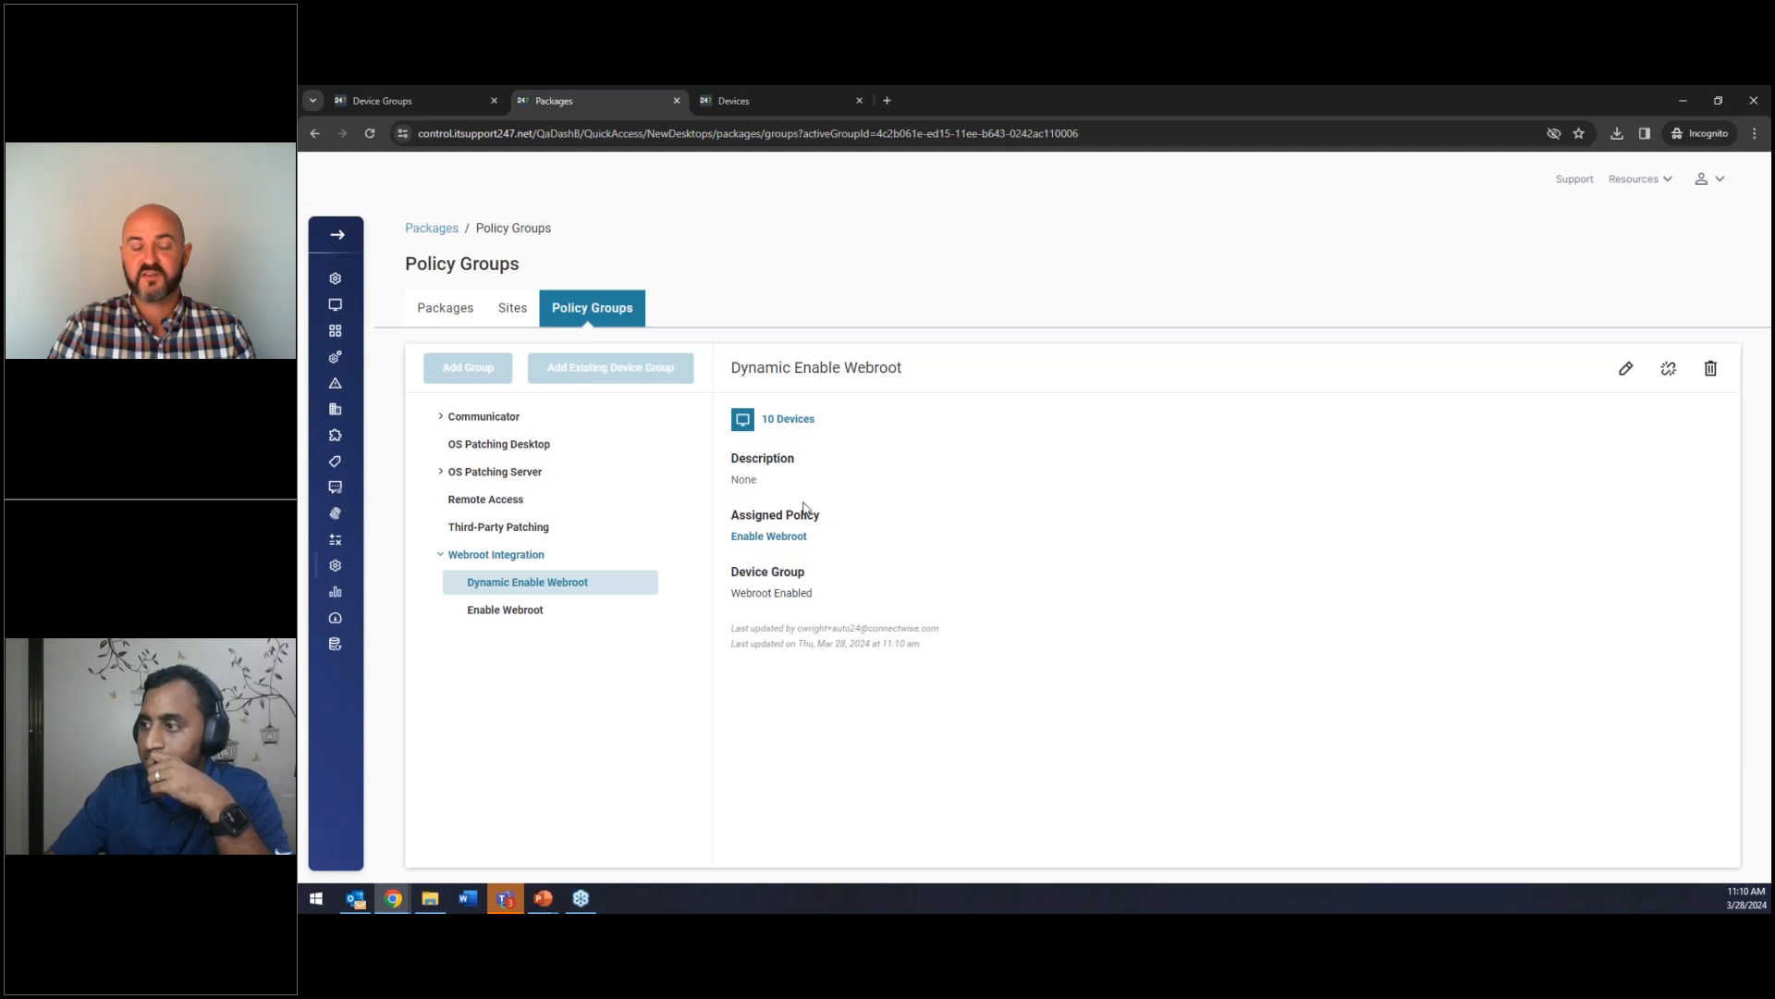
Compare the Enable Webroot and Dynamic Enable Webroot groups, and inspect the Webroot Integration settings on device EC2AMAZ-AEVET4E.
left_click(511, 610)
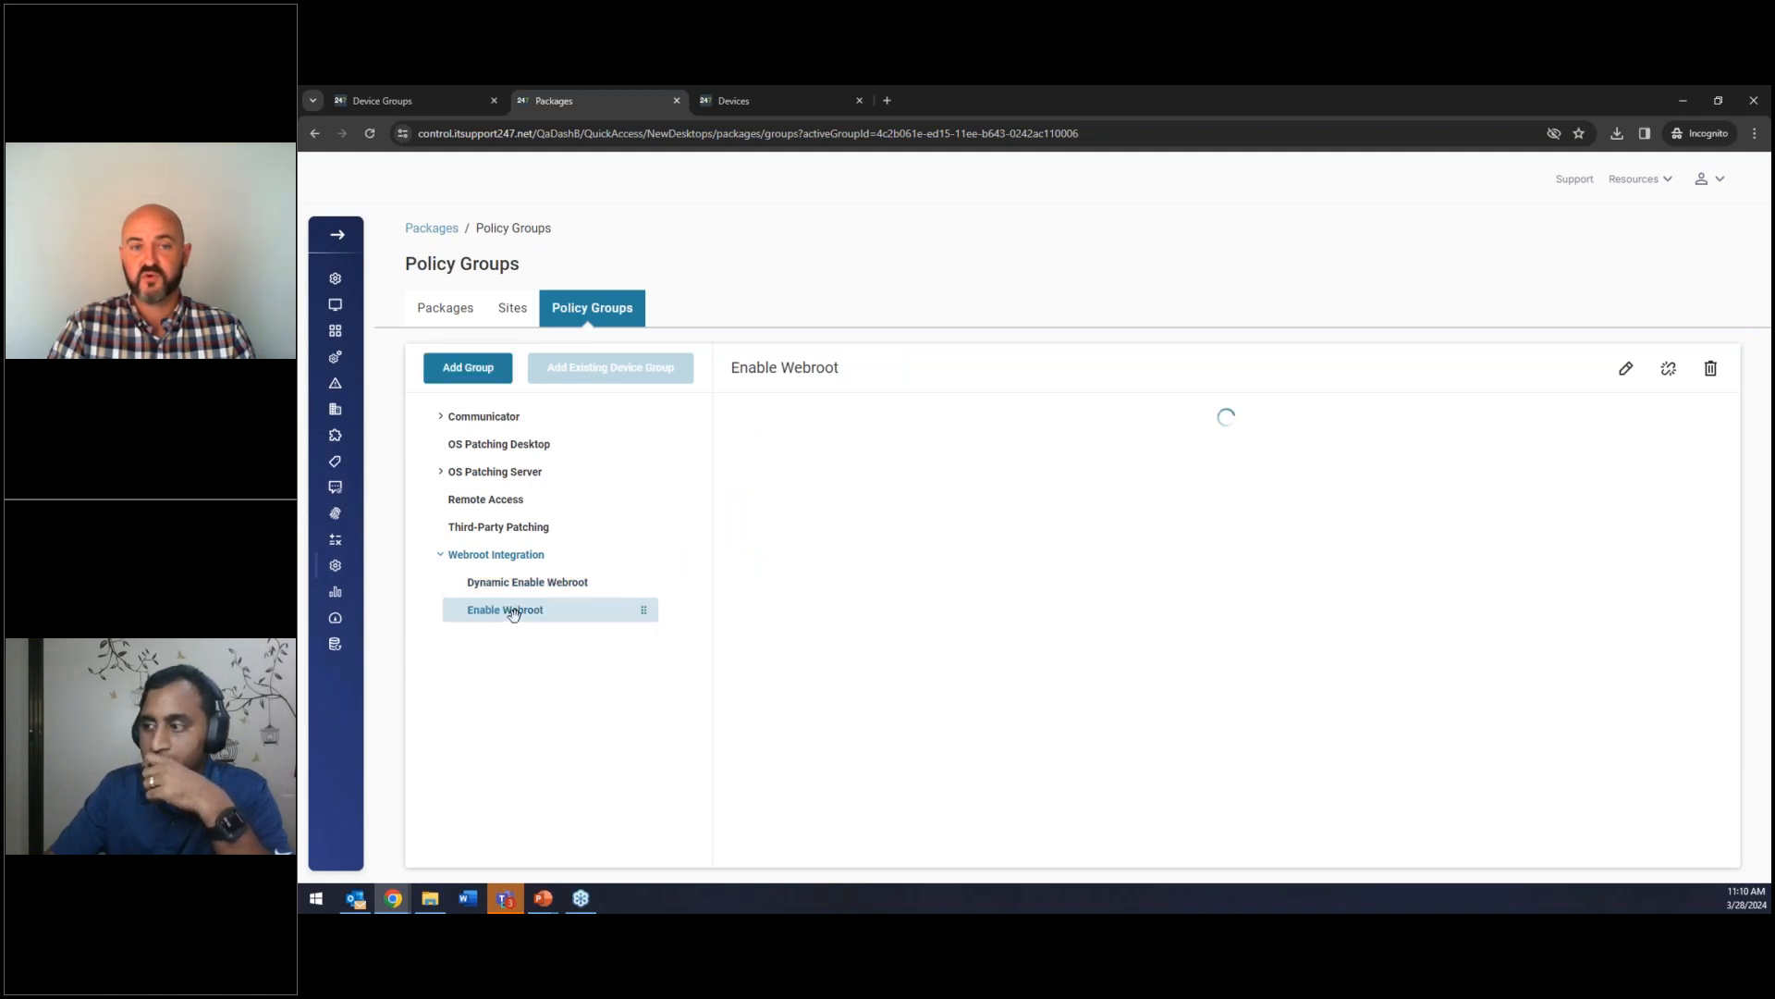
left_click(551, 585)
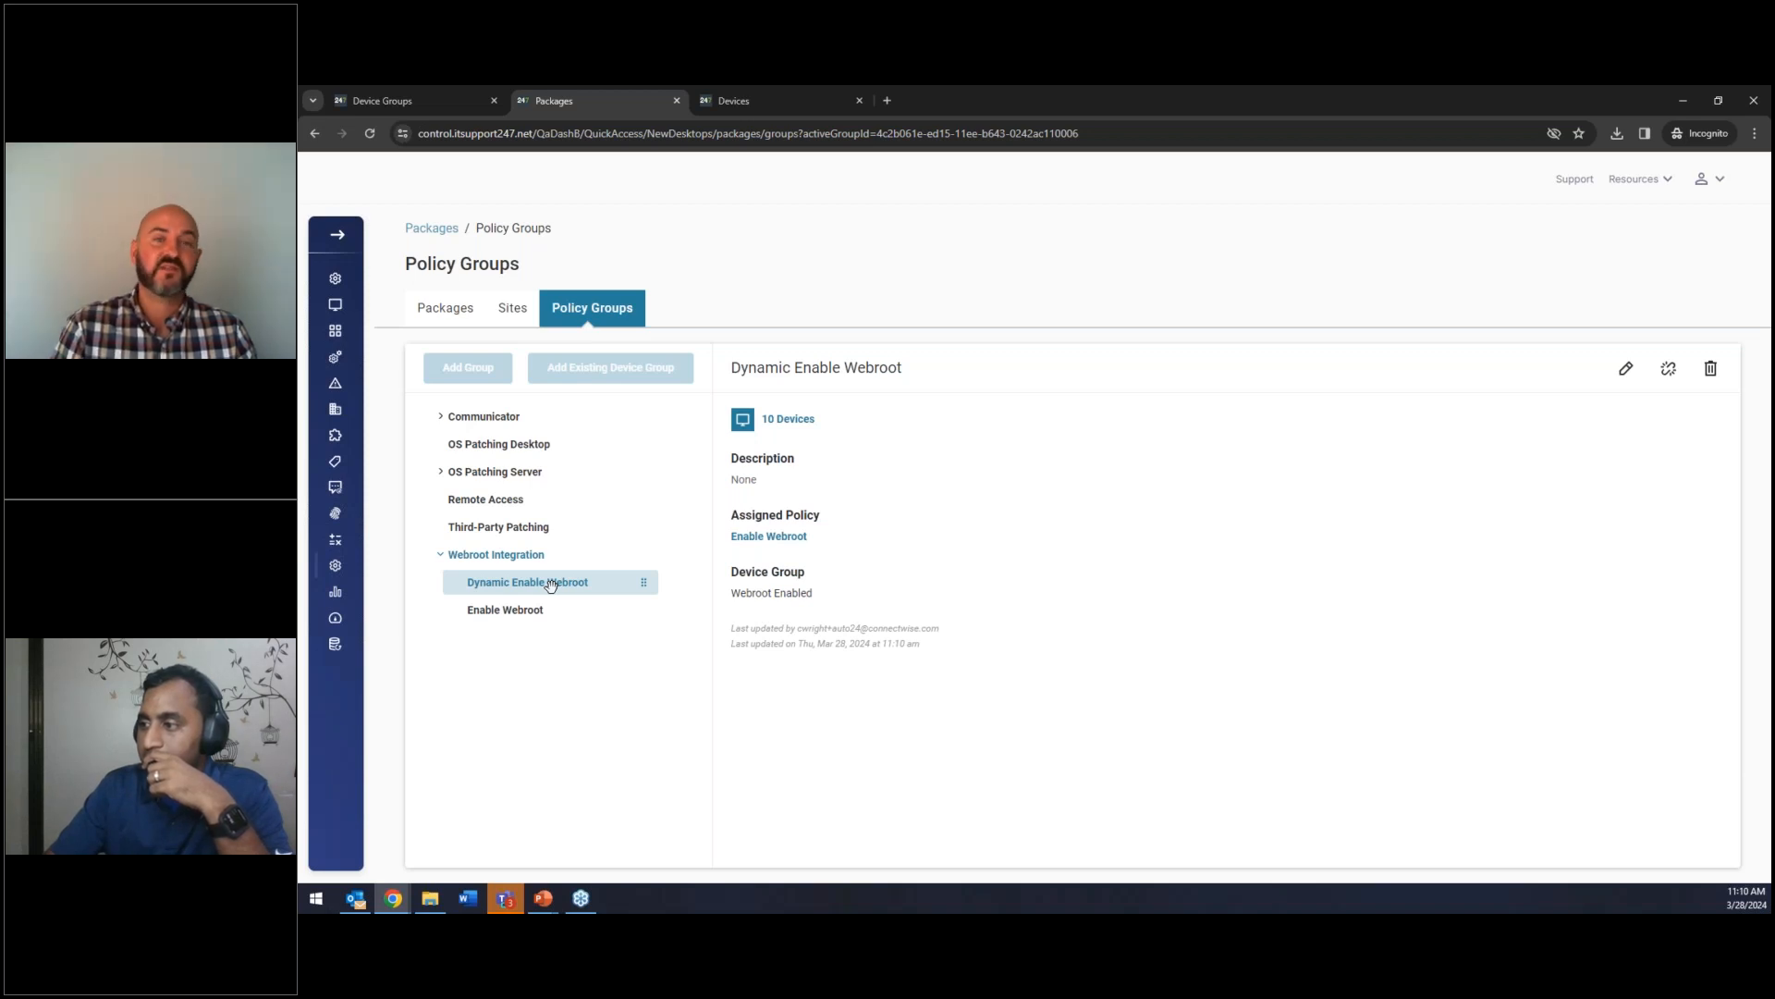
left_click(740, 103)
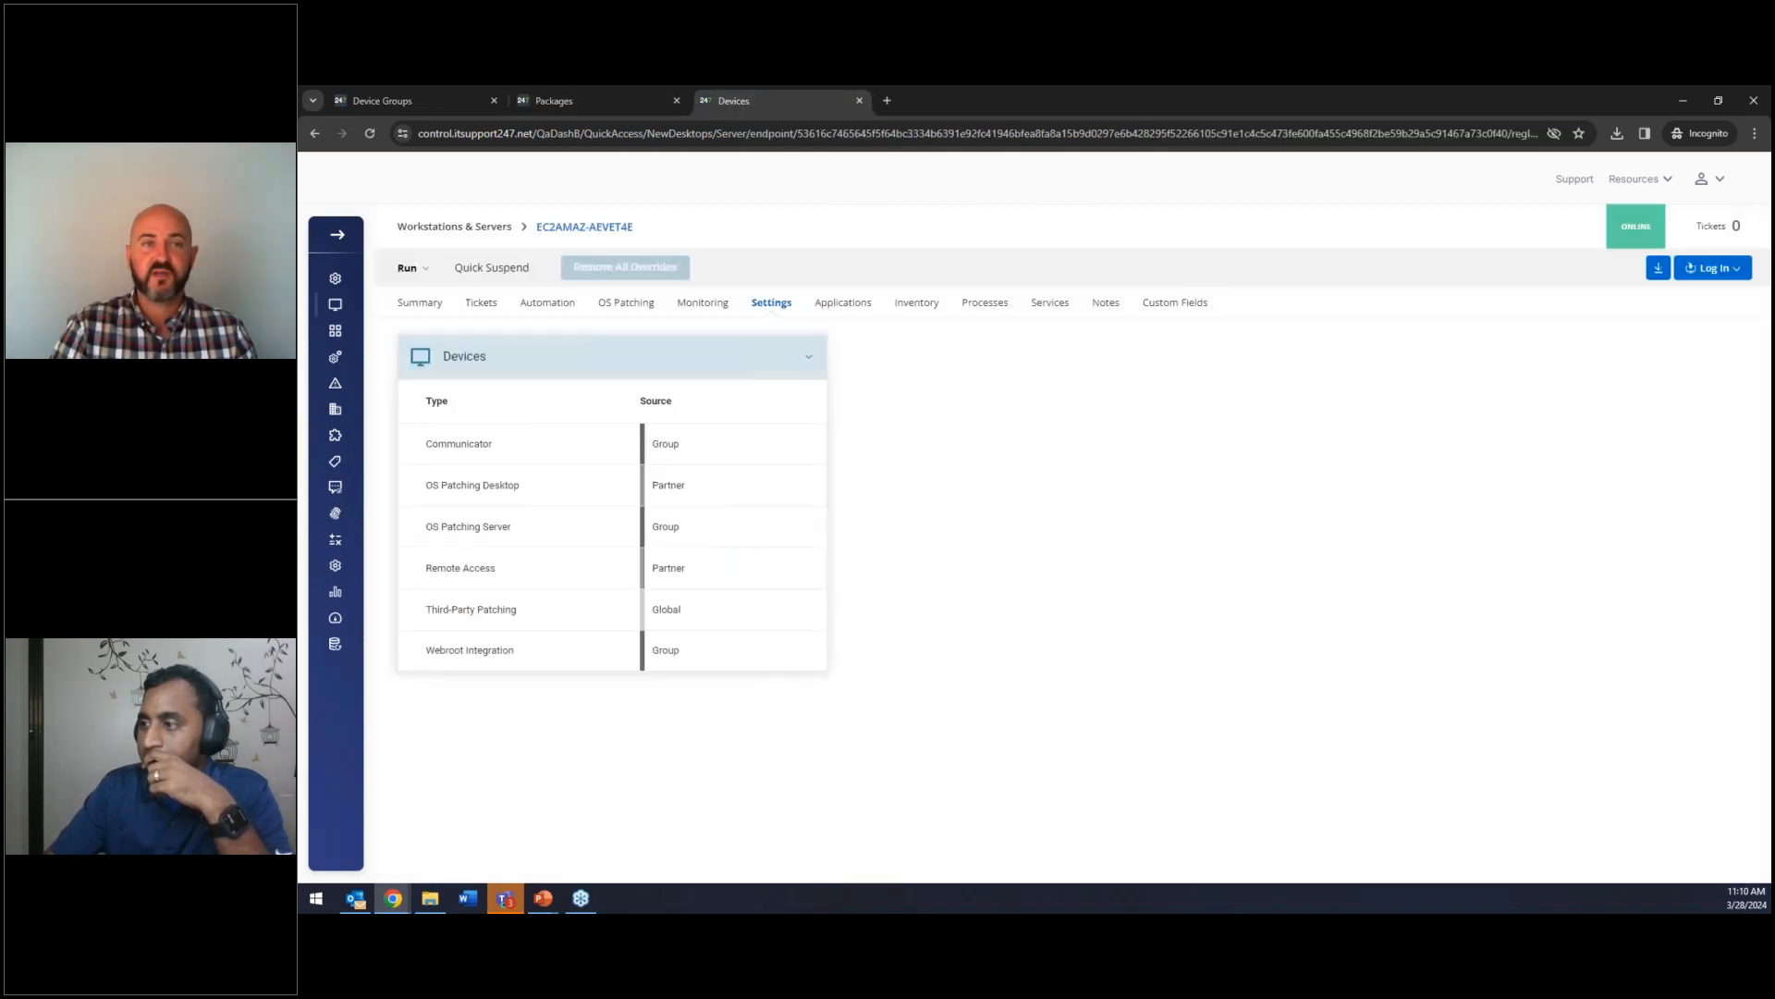
left_click(695, 309)
left_click(776, 308)
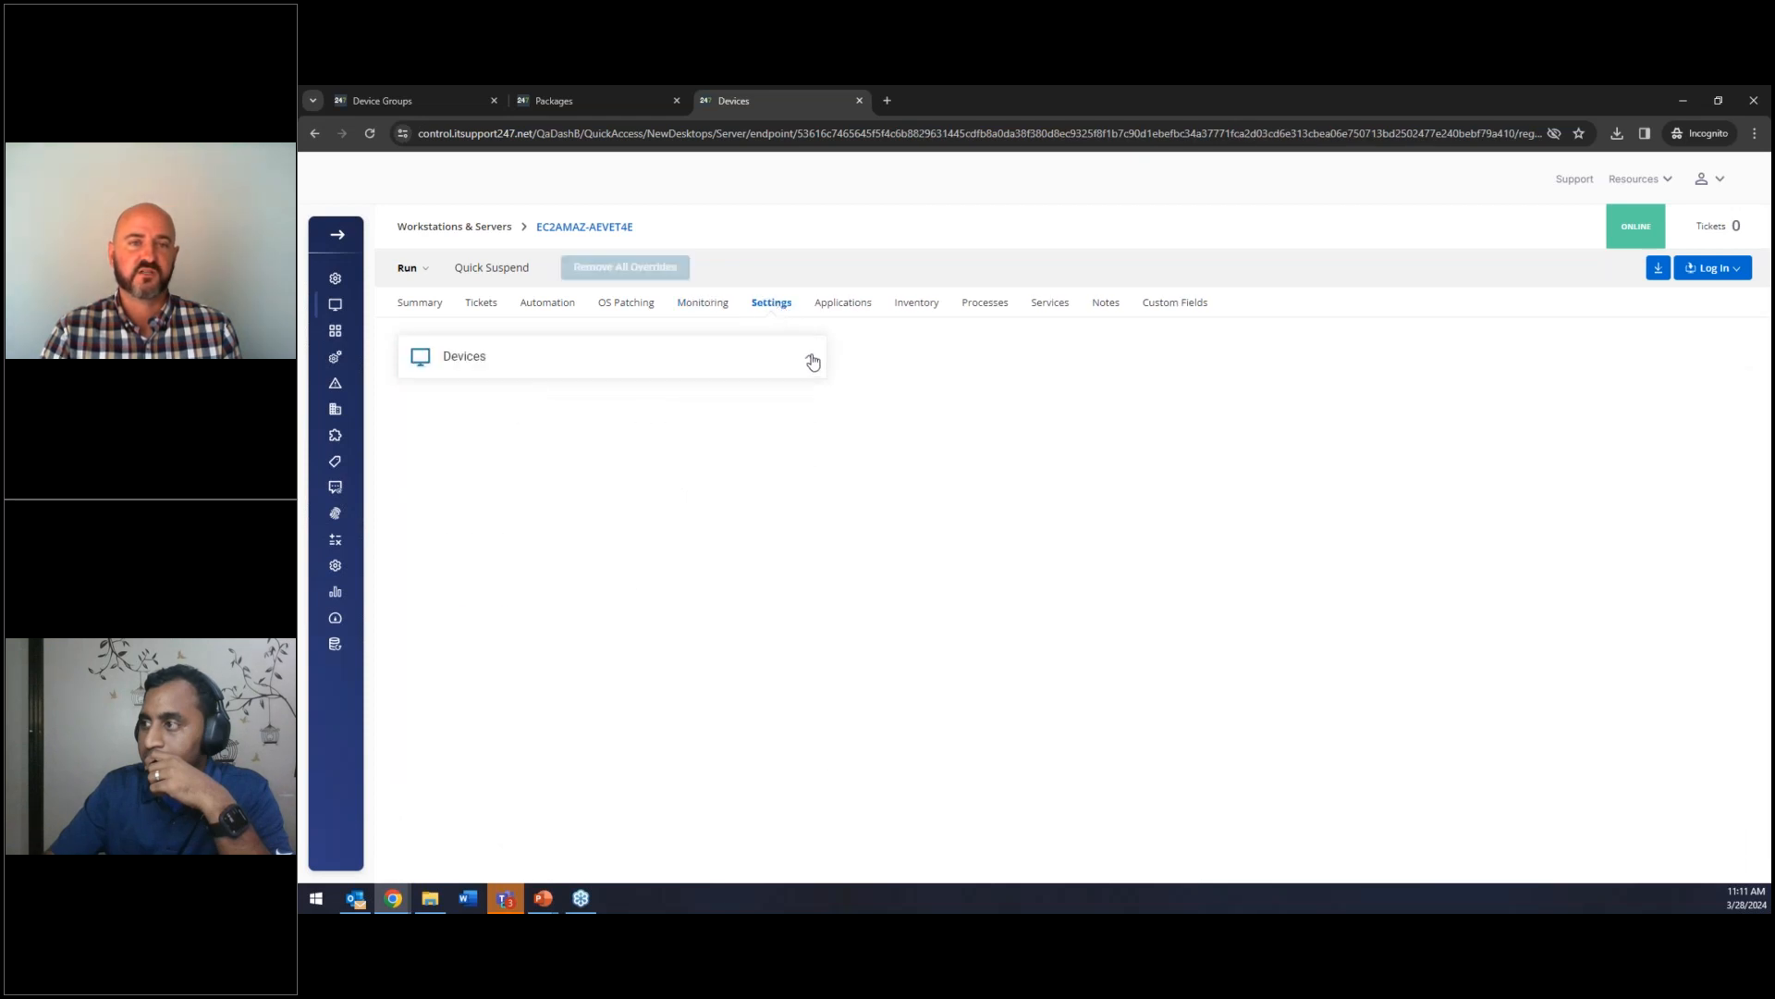
left_click(812, 360)
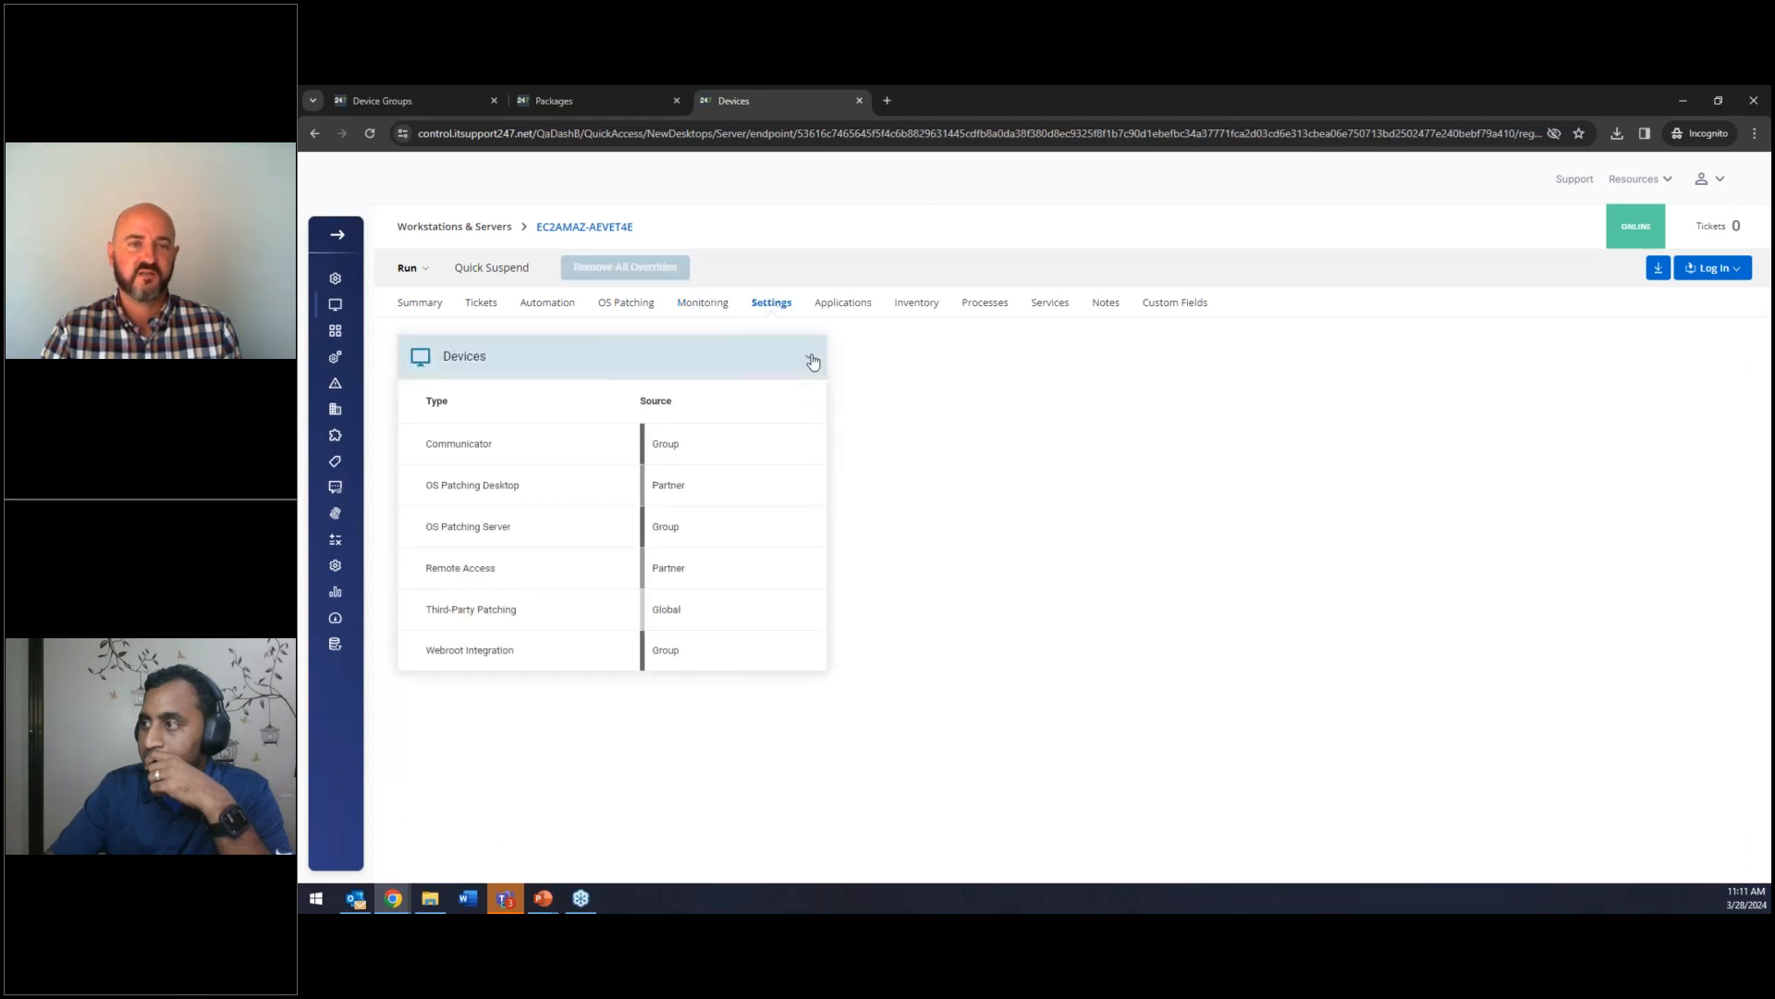
left_click(698, 656)
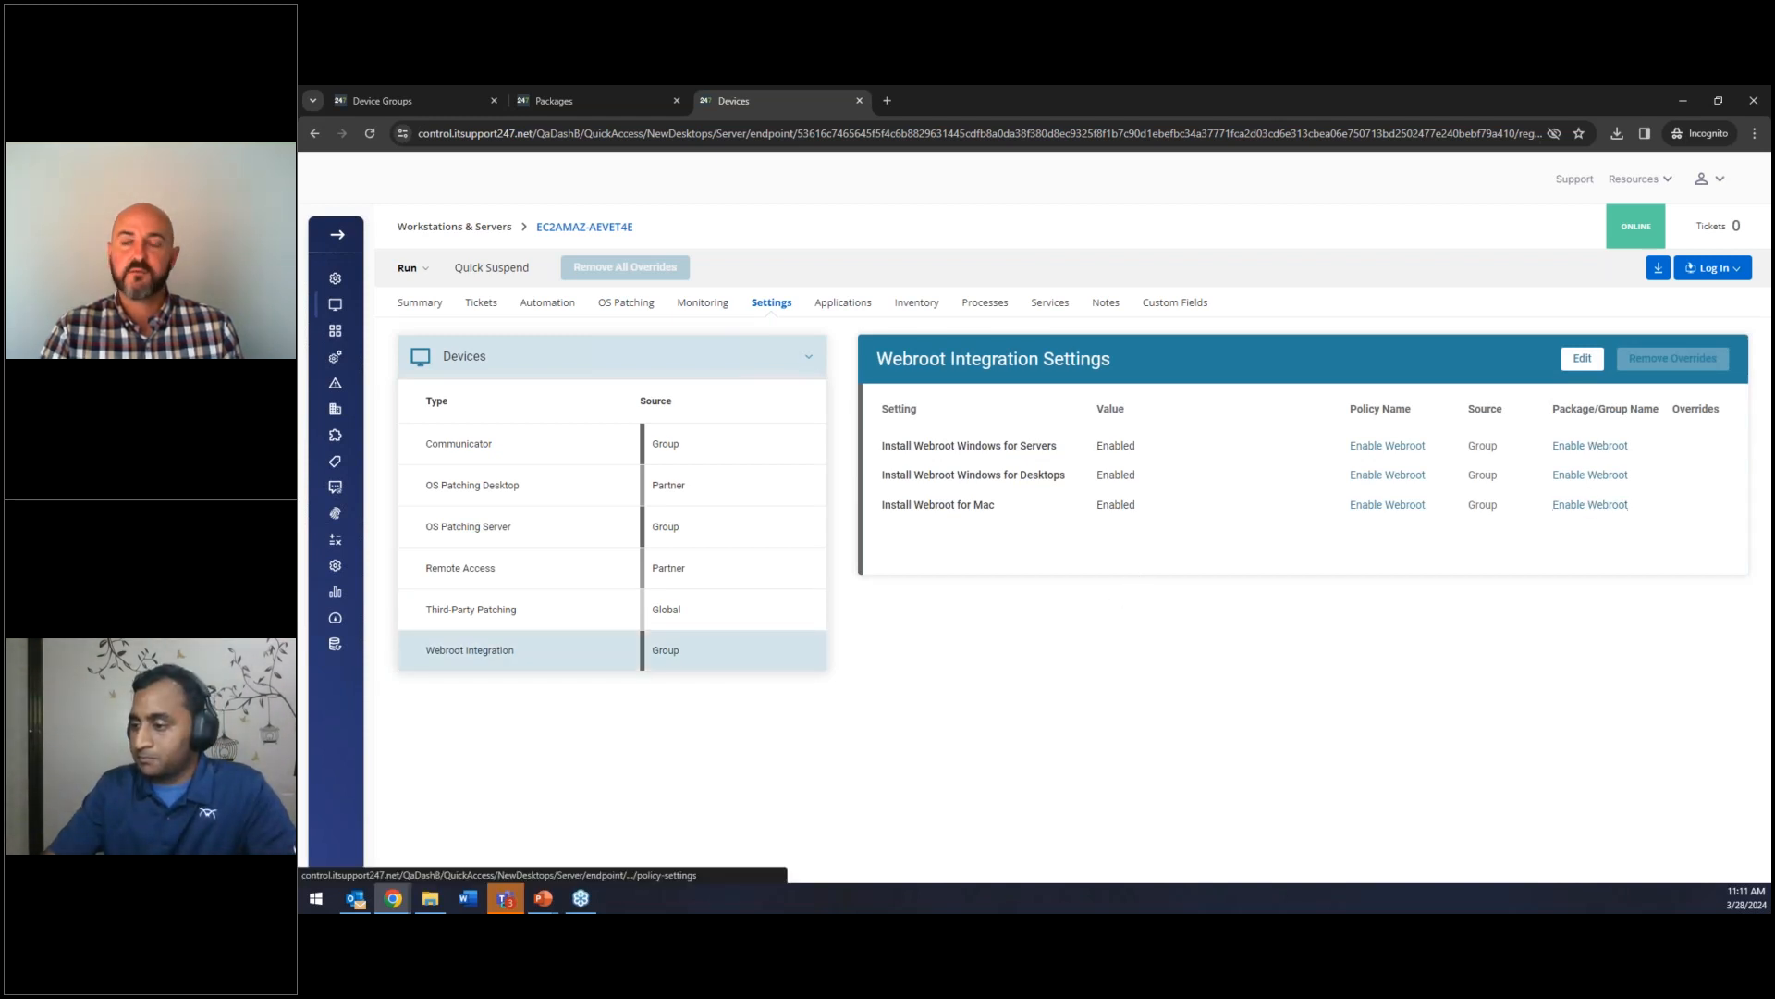
Copy the name of the Secondary Servers group under OS Patching Server in the policy groups.
left_click(577, 98)
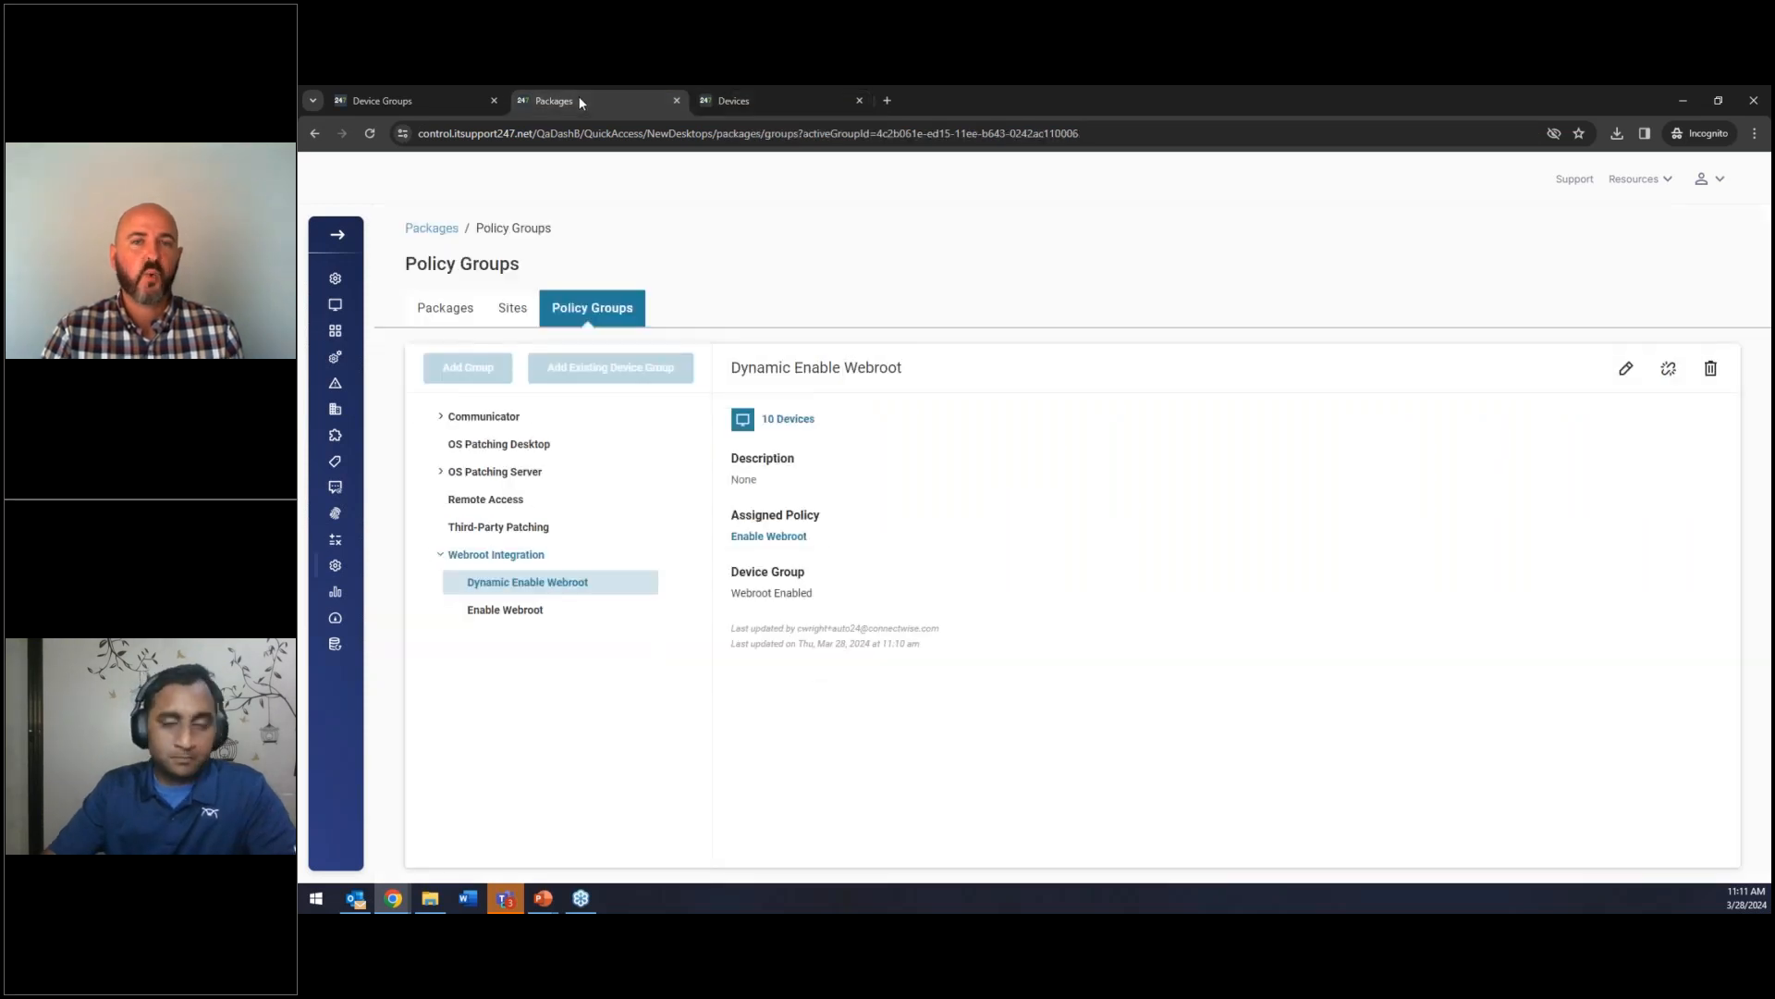
left_click(442, 474)
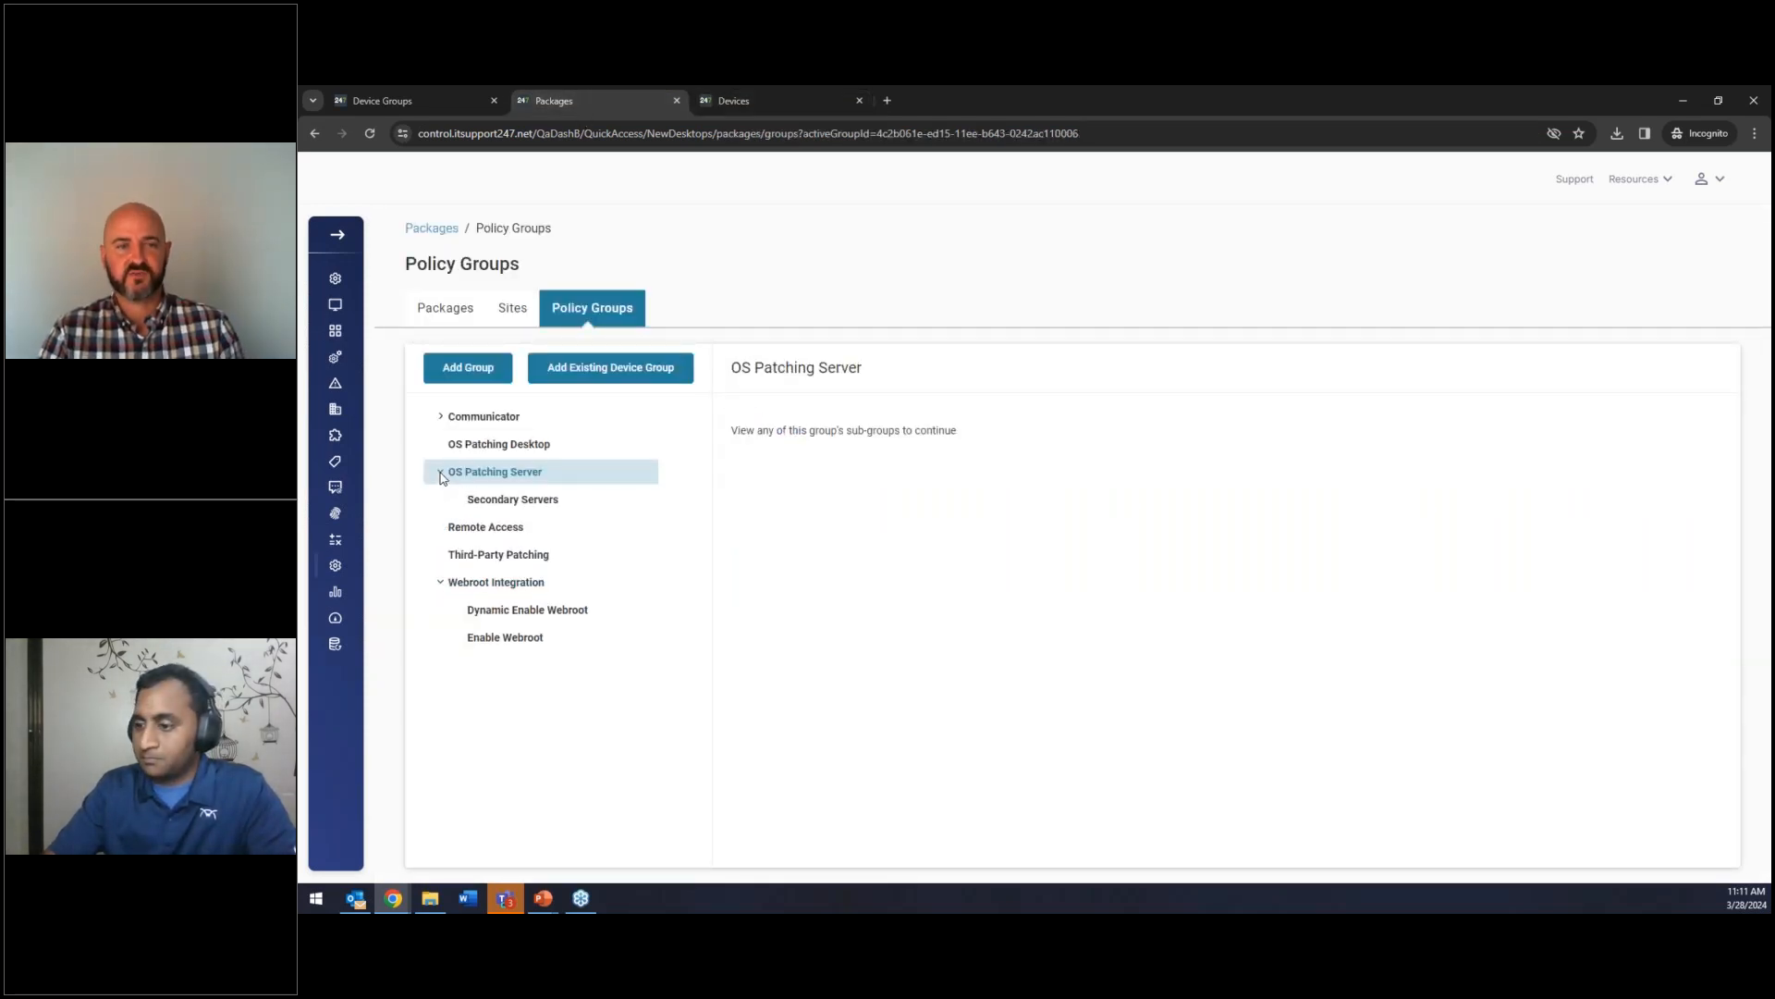
left_click(490, 500)
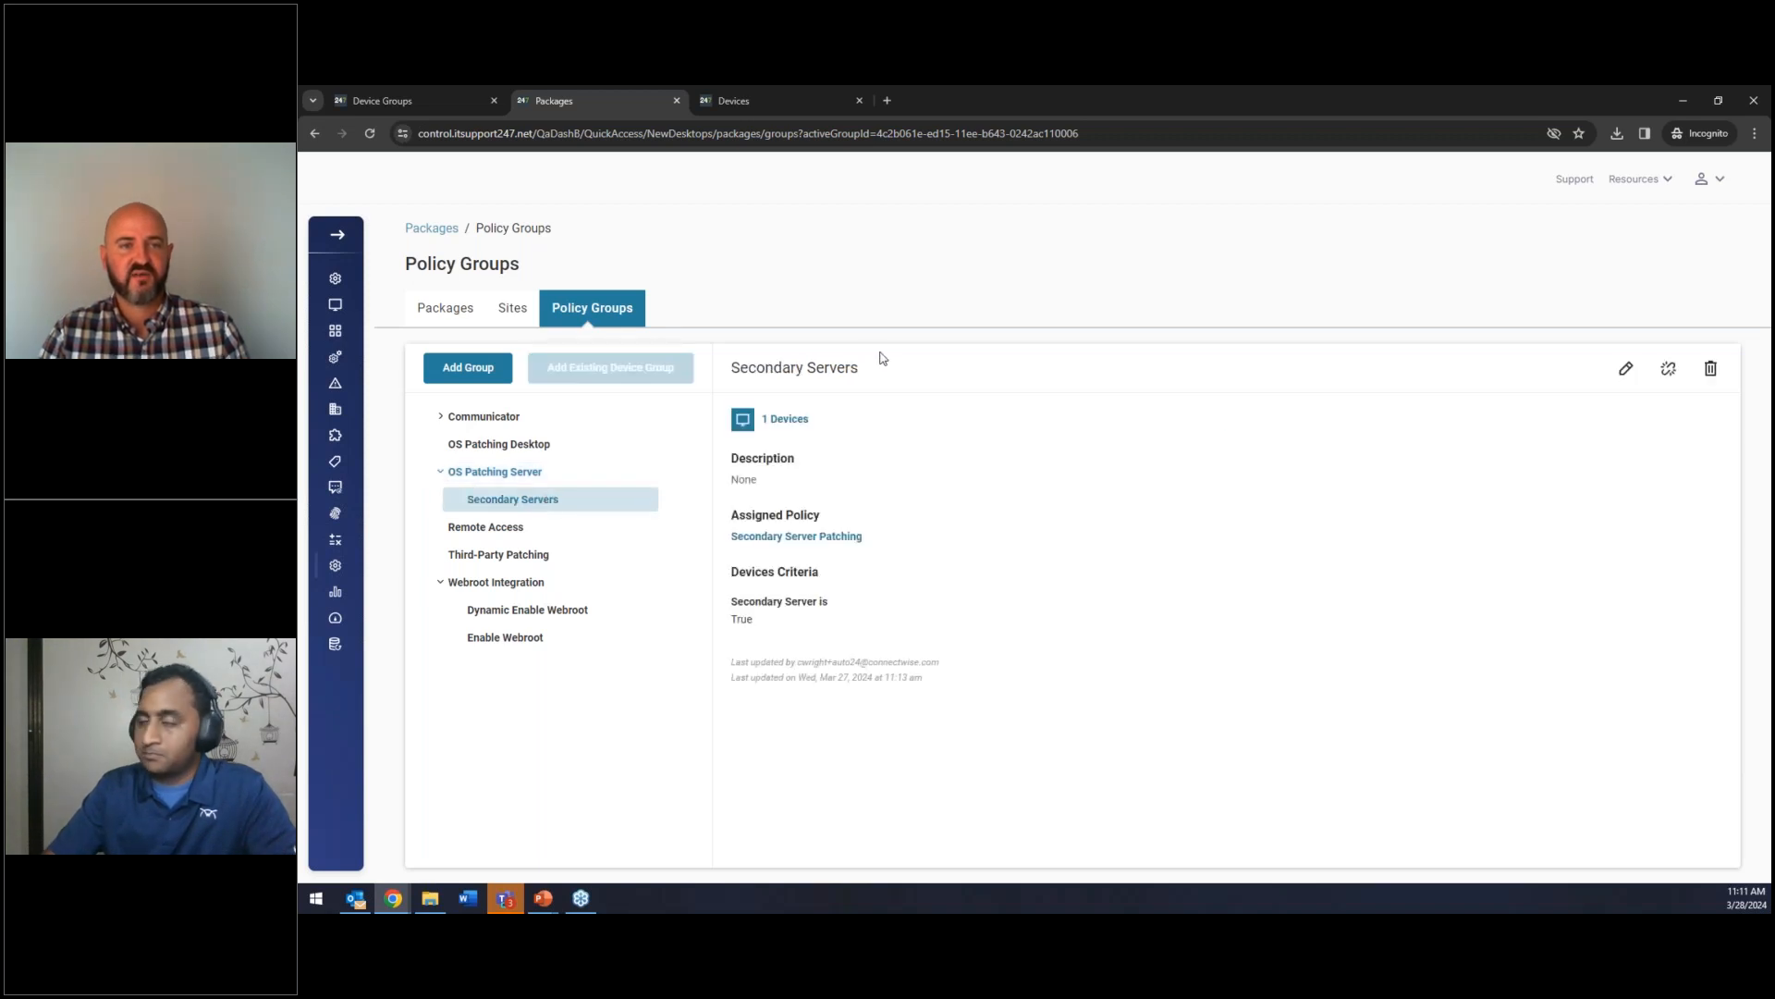
left_click_drag(729, 370, 869, 375)
key("ctrl+c")
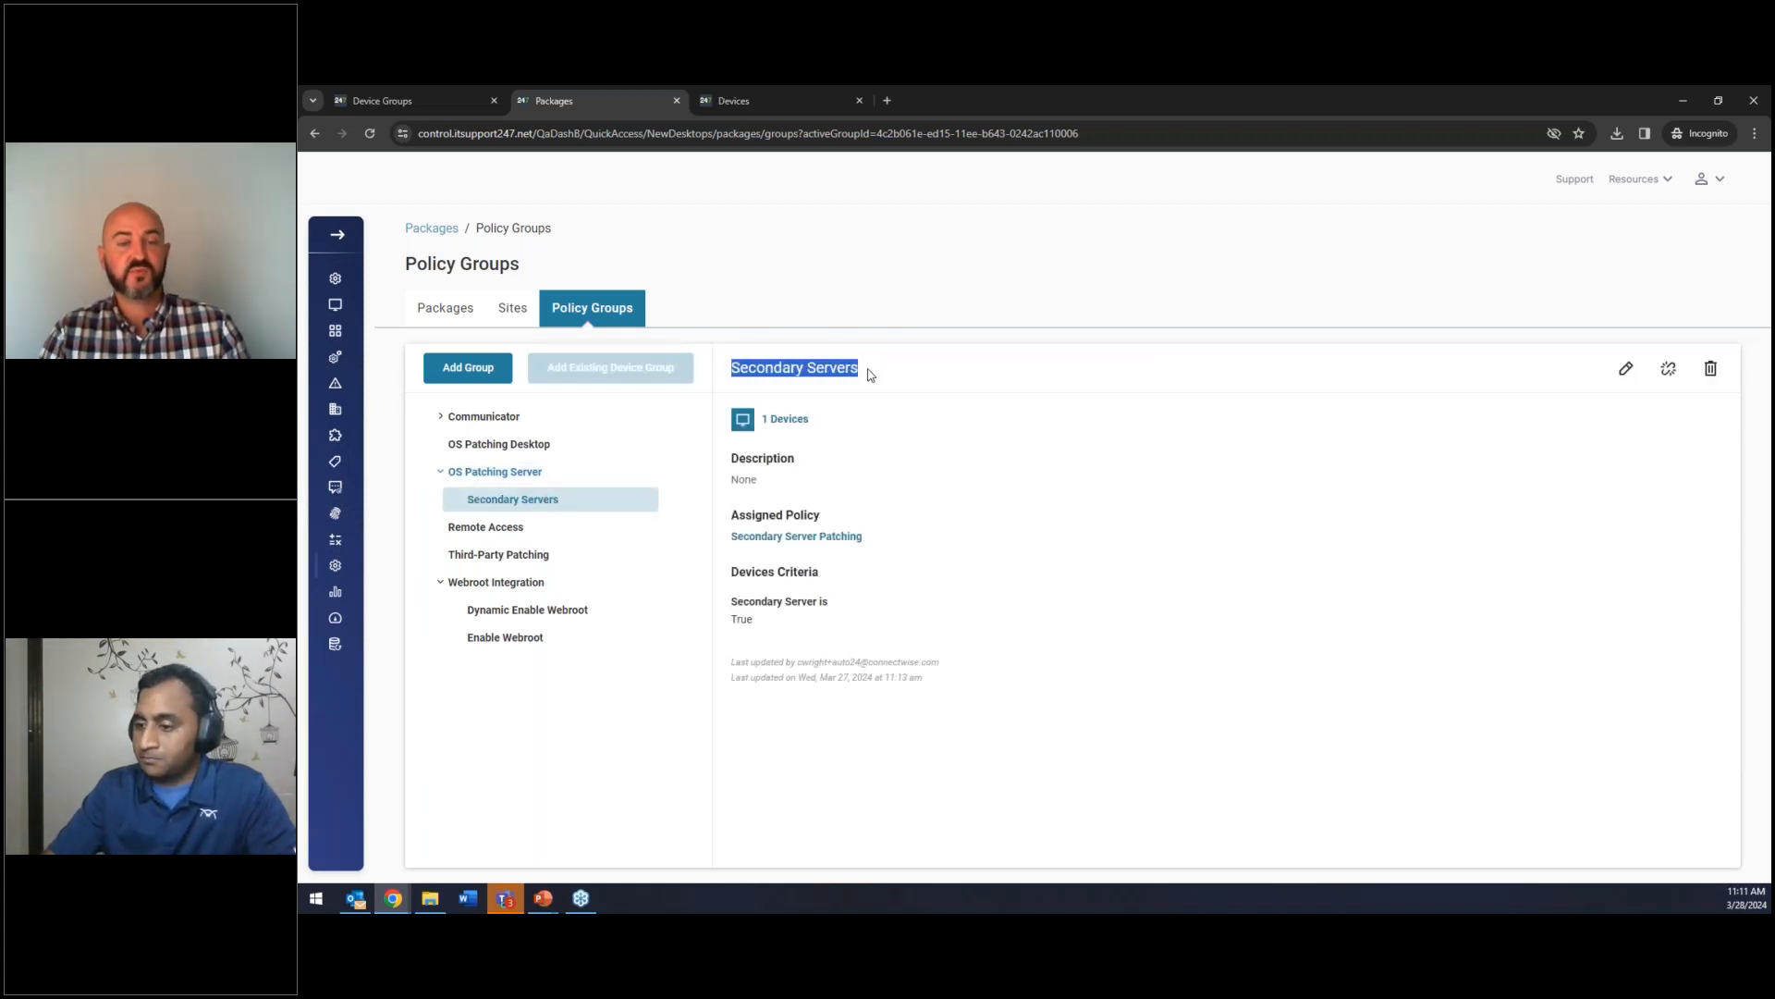
Start an OS Patching Server policy group based on an existing device group and name it Dynamic Secondary Servers.
left_click(520, 472)
left_click(590, 374)
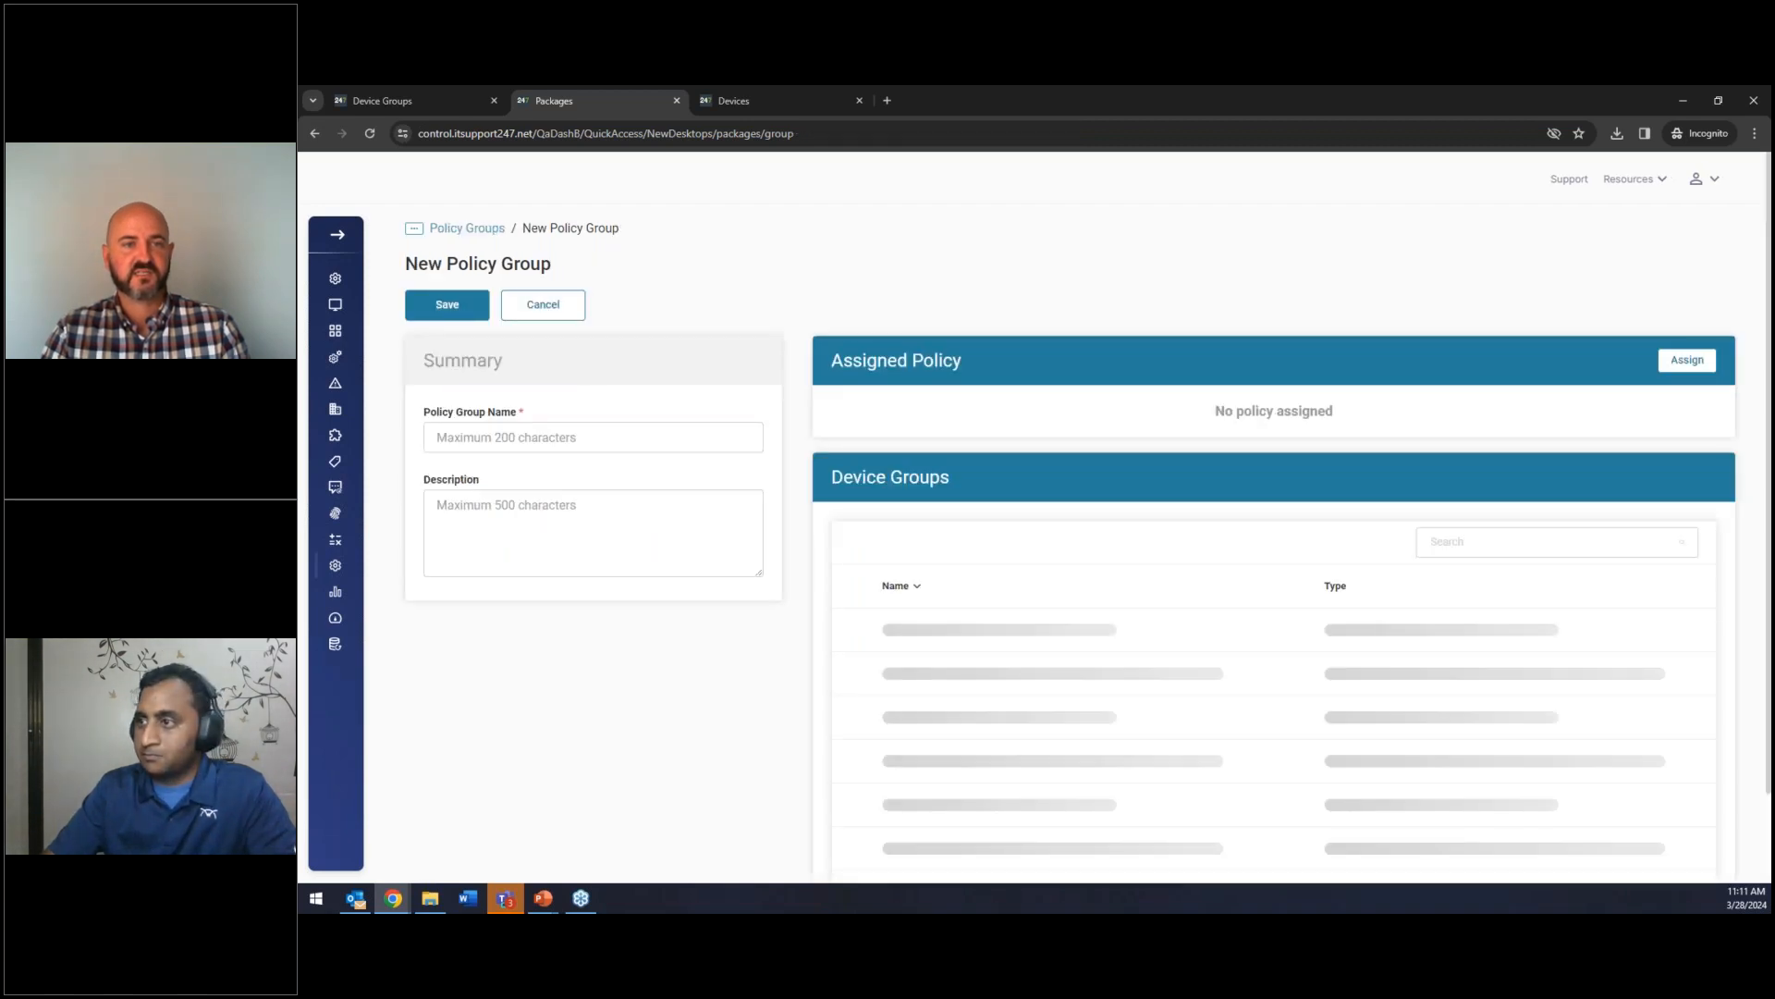
left_click(629, 441)
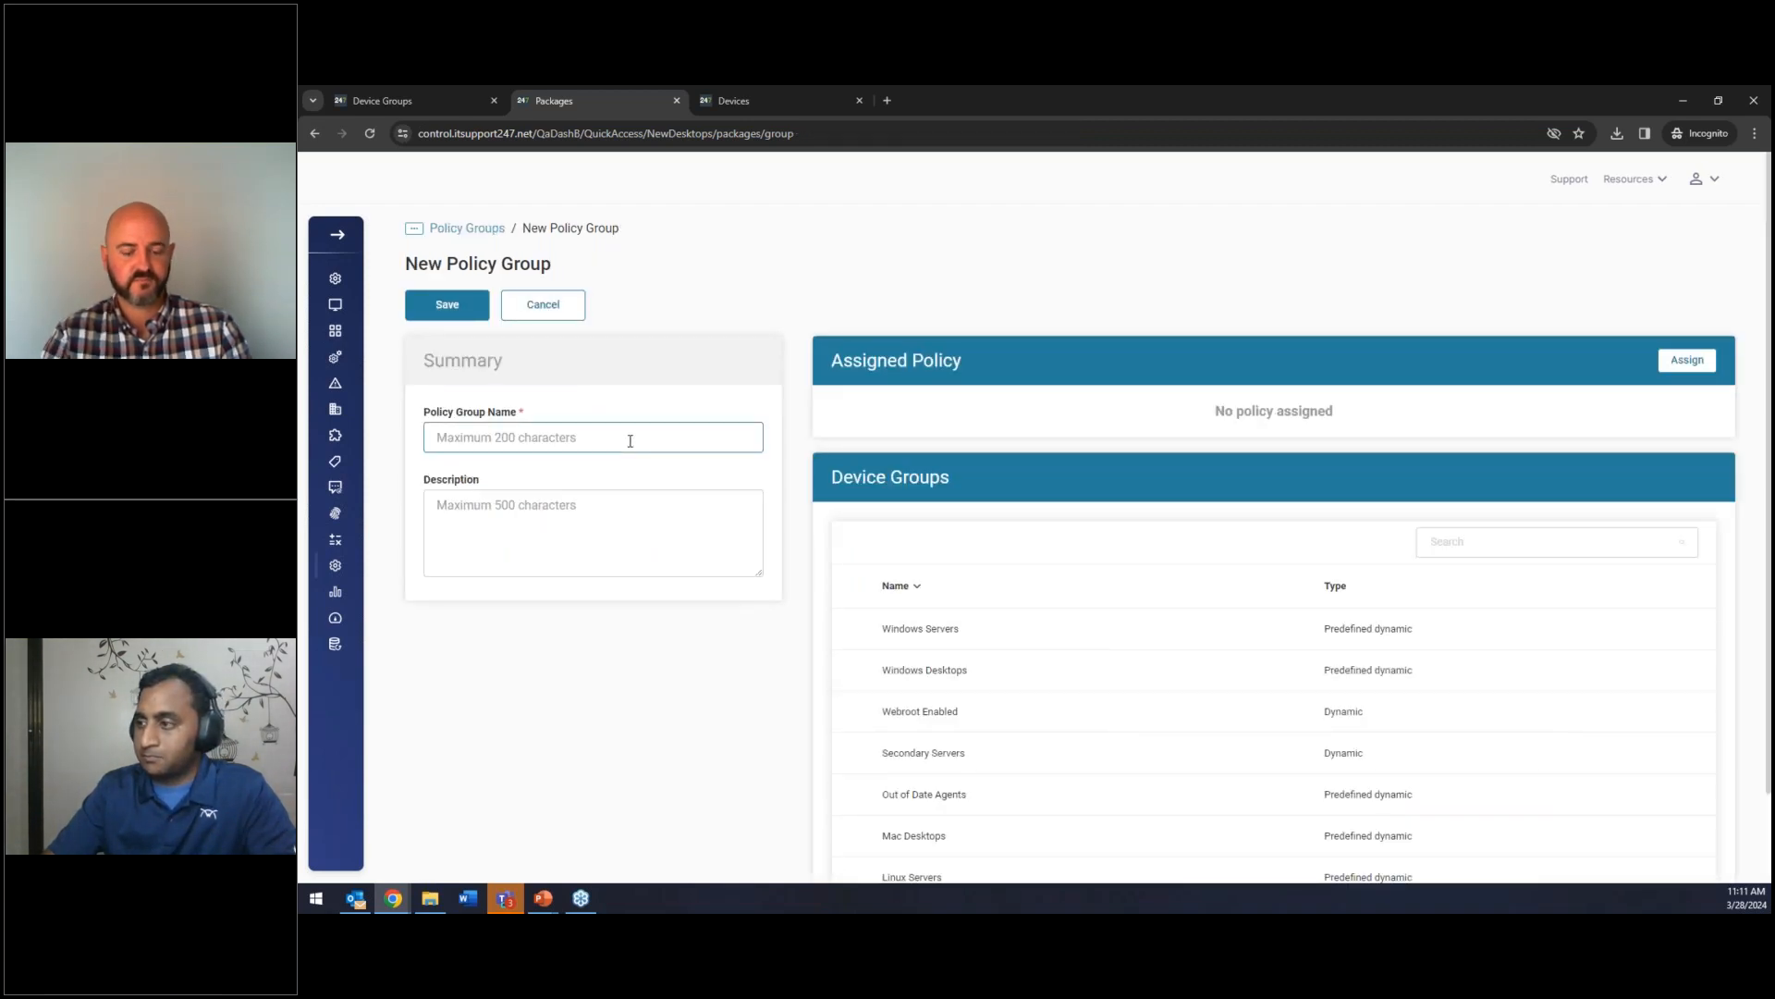
key("ctrl+v")
type("Dynamic")
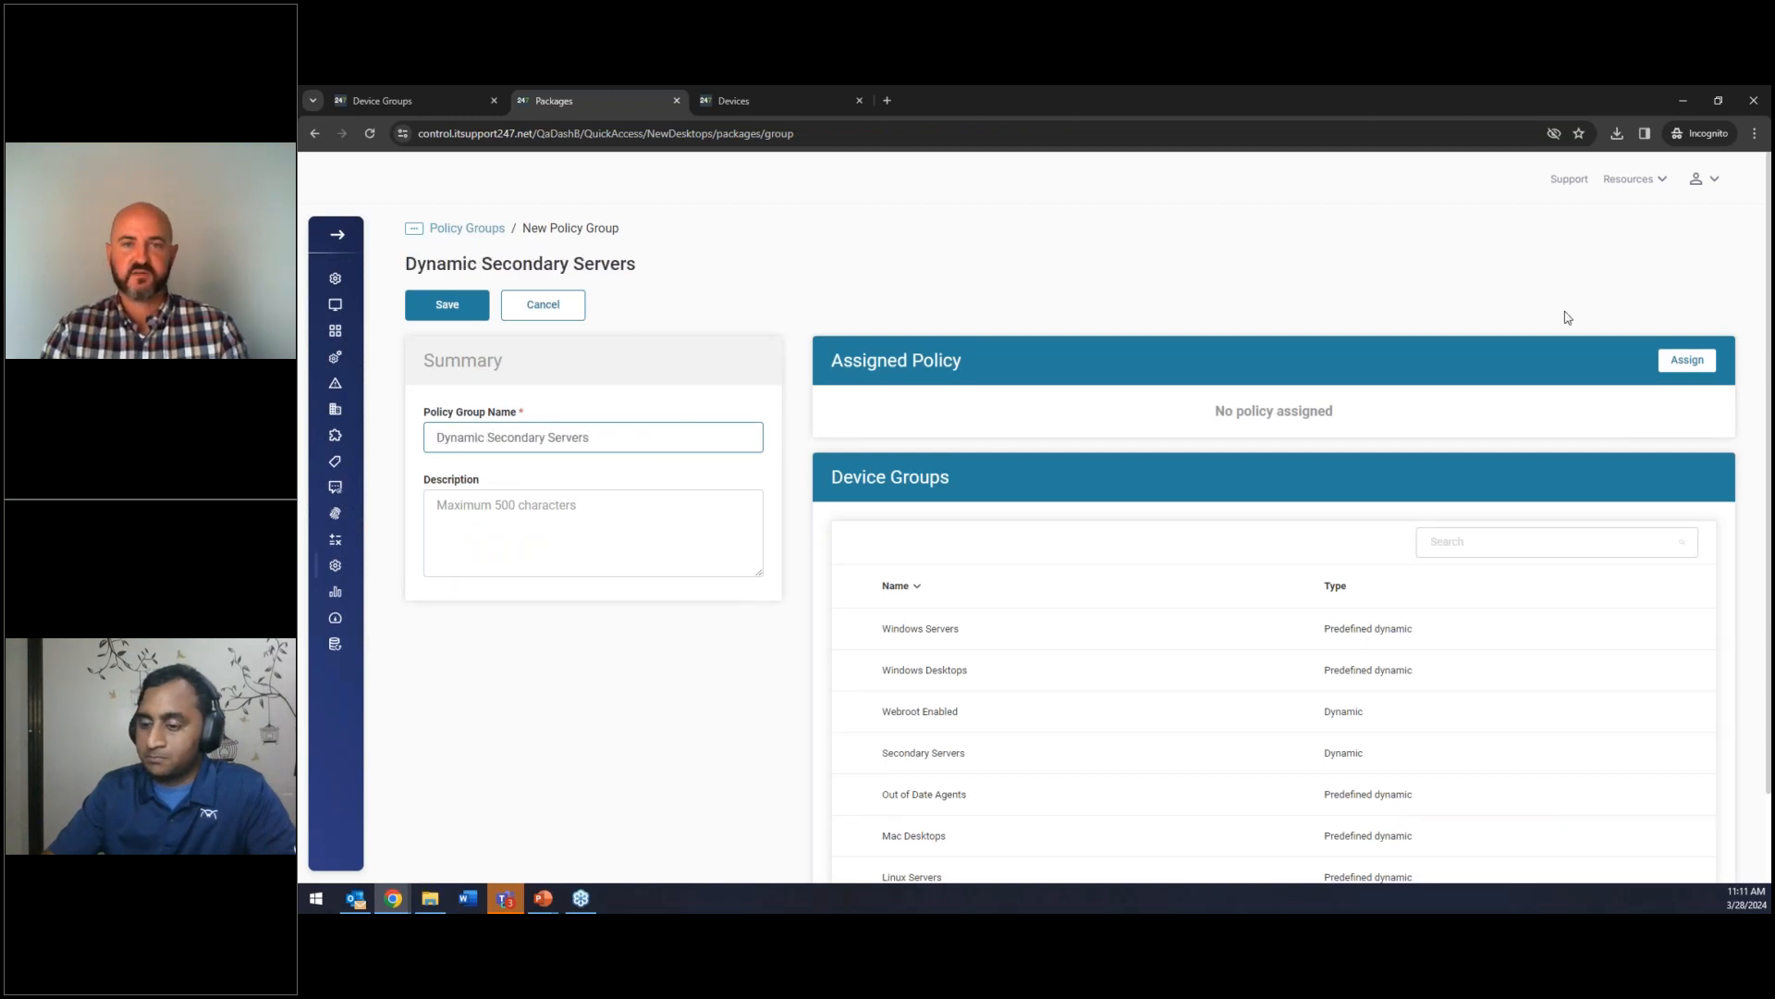
Assign the Secondary Server Patching policy to the Dynamic Secondary Servers group.
left_click(1685, 362)
left_click(935, 555)
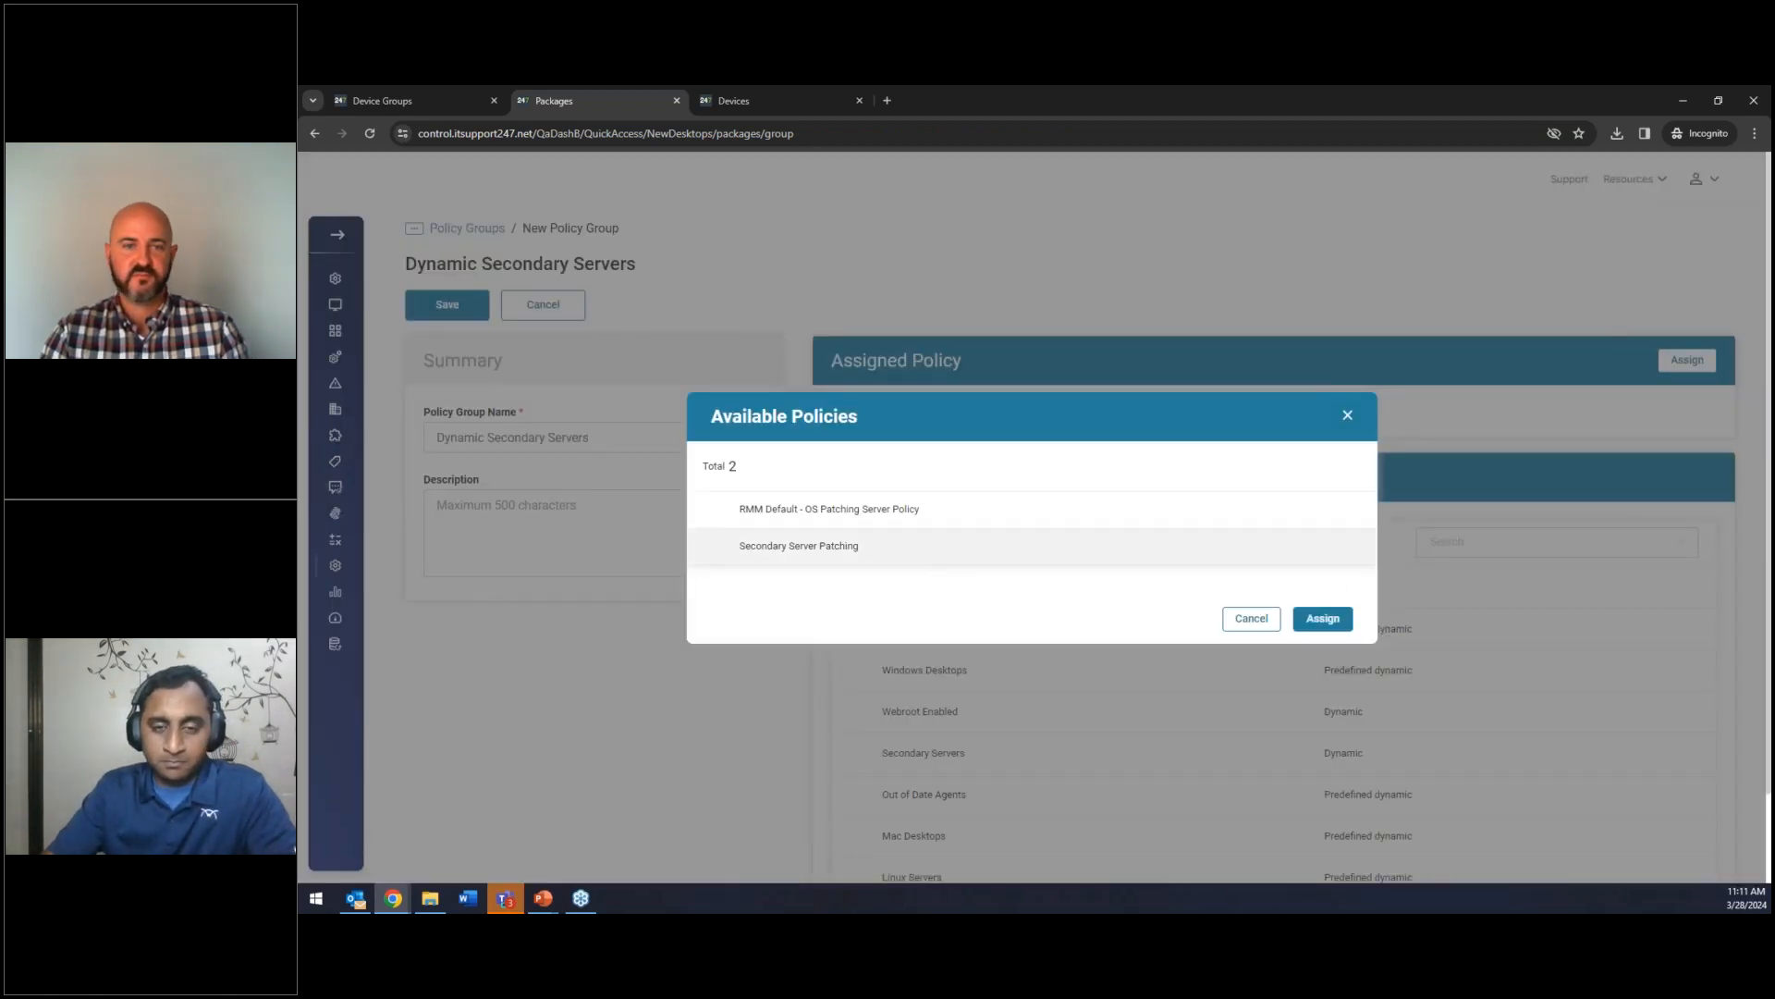
left_click(1323, 620)
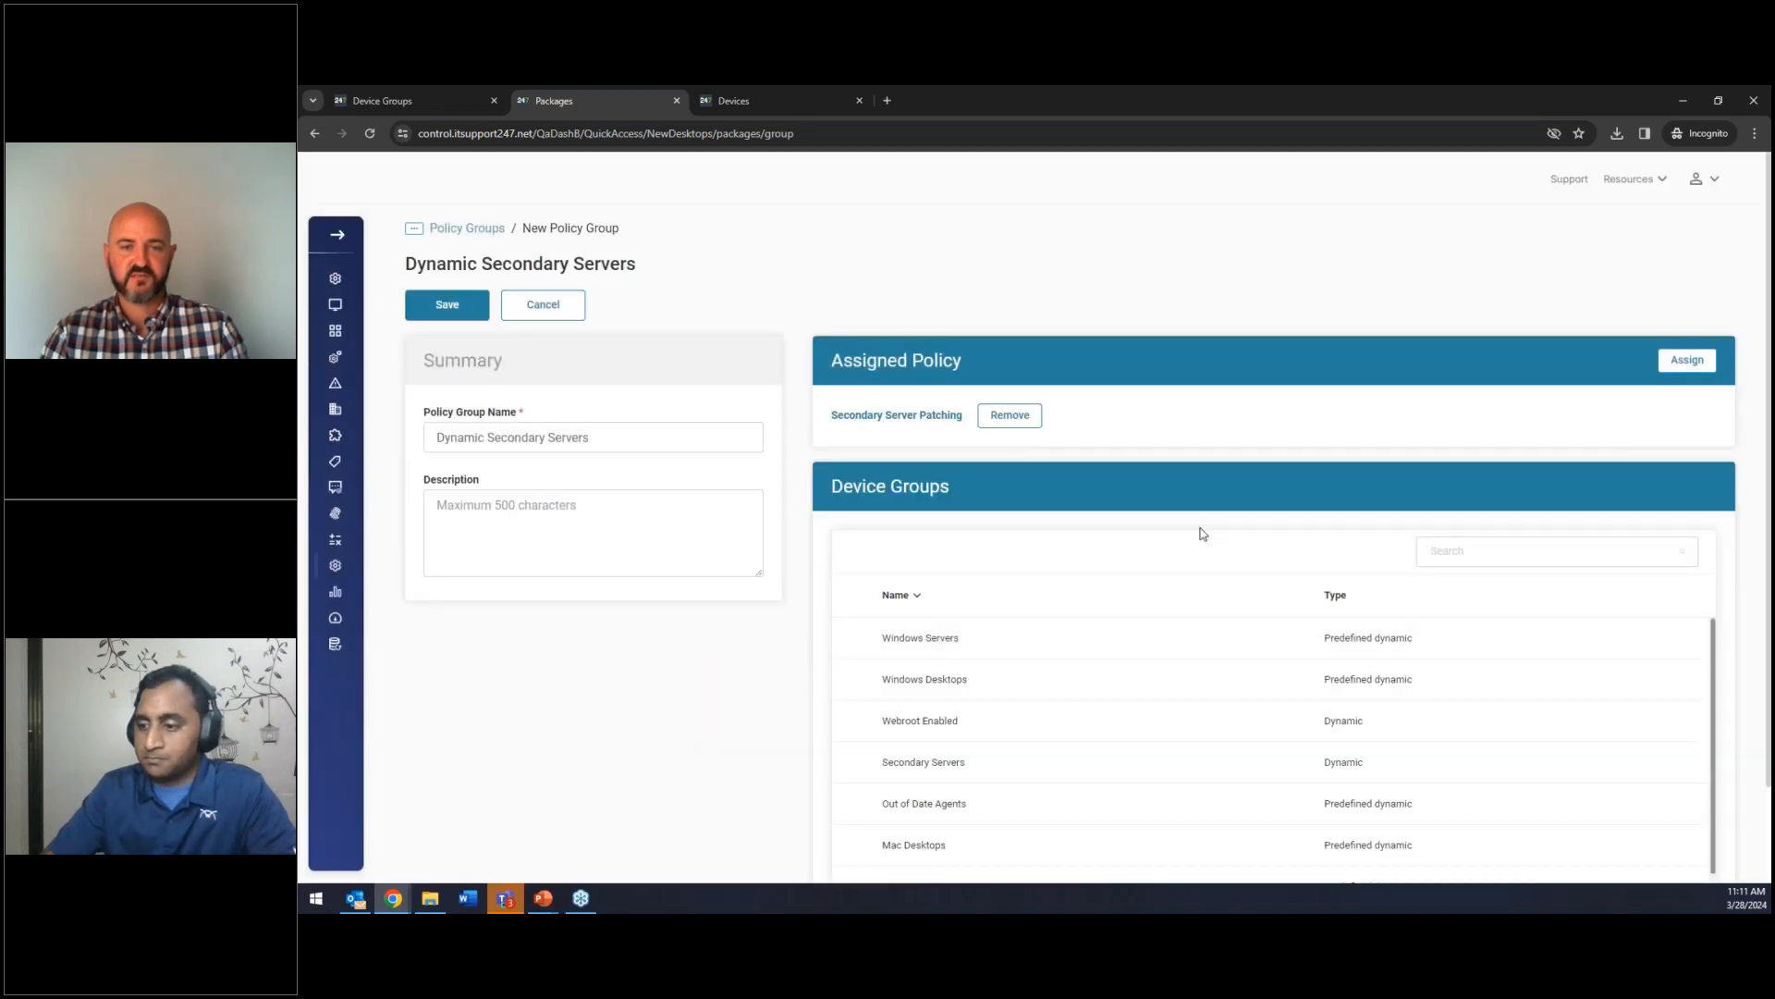
Link the Secondary Servers device group to the Dynamic Secondary Servers policy group and save it.
left_click(1534, 552)
type("se")
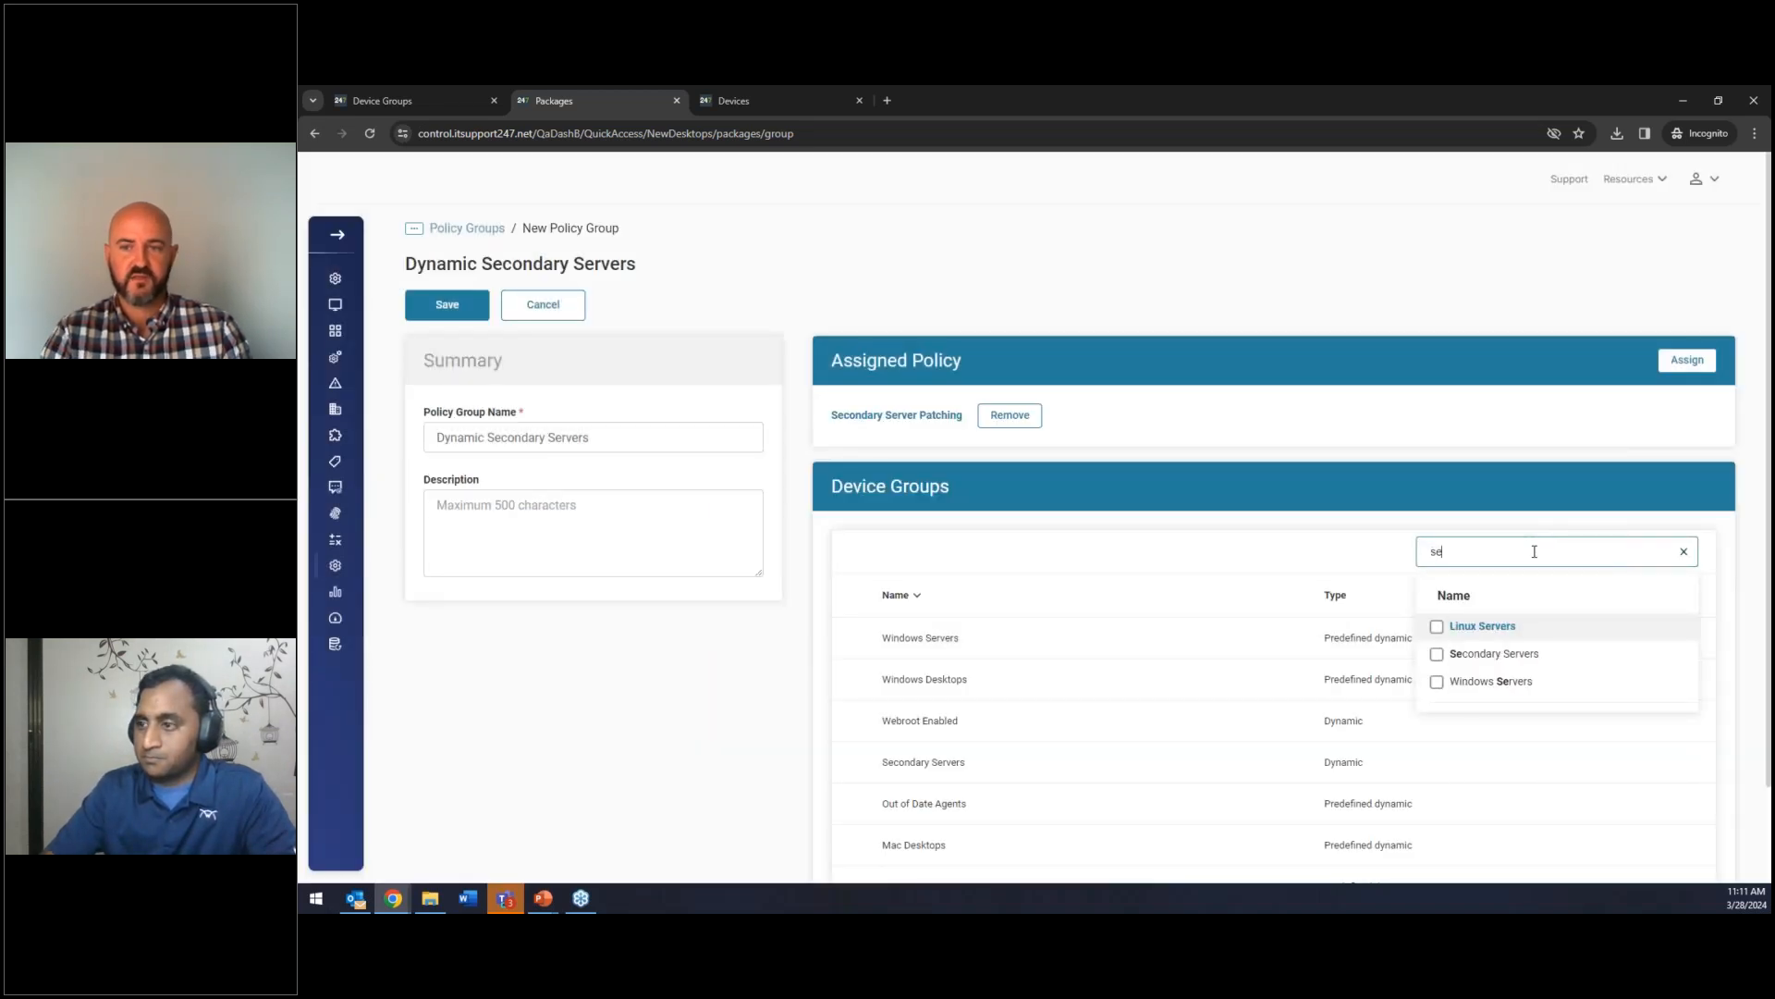
left_click(1500, 653)
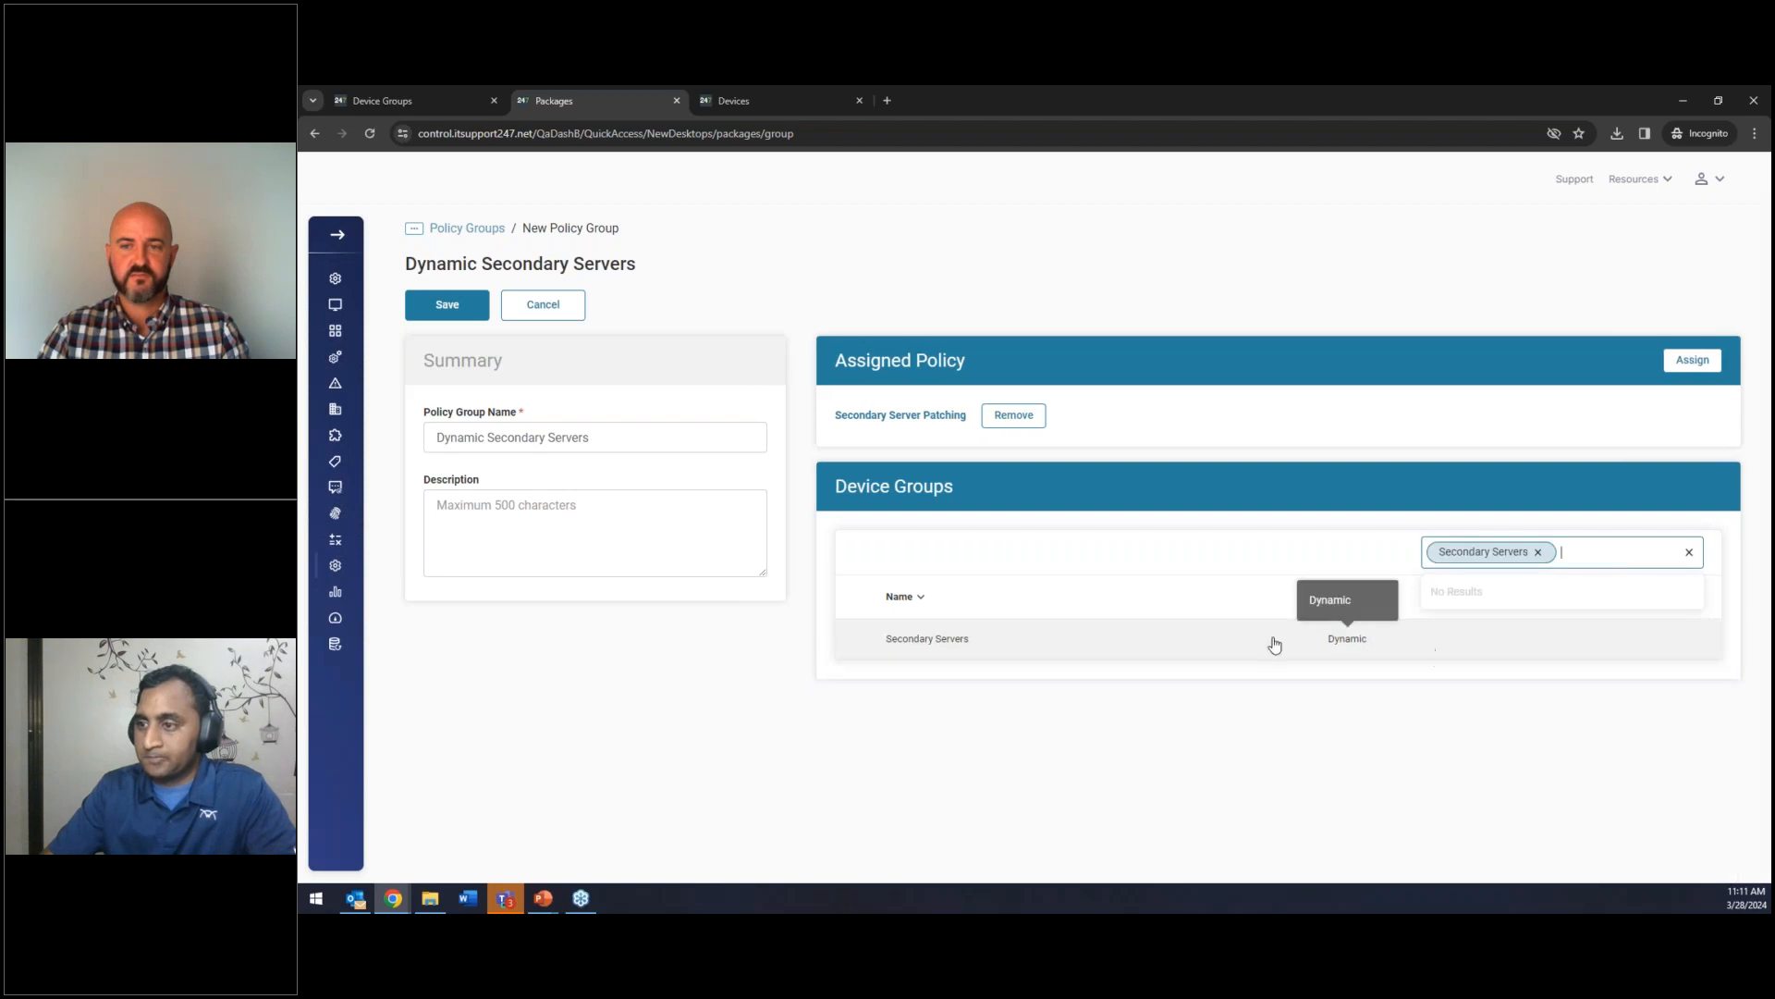
left_click(1006, 647)
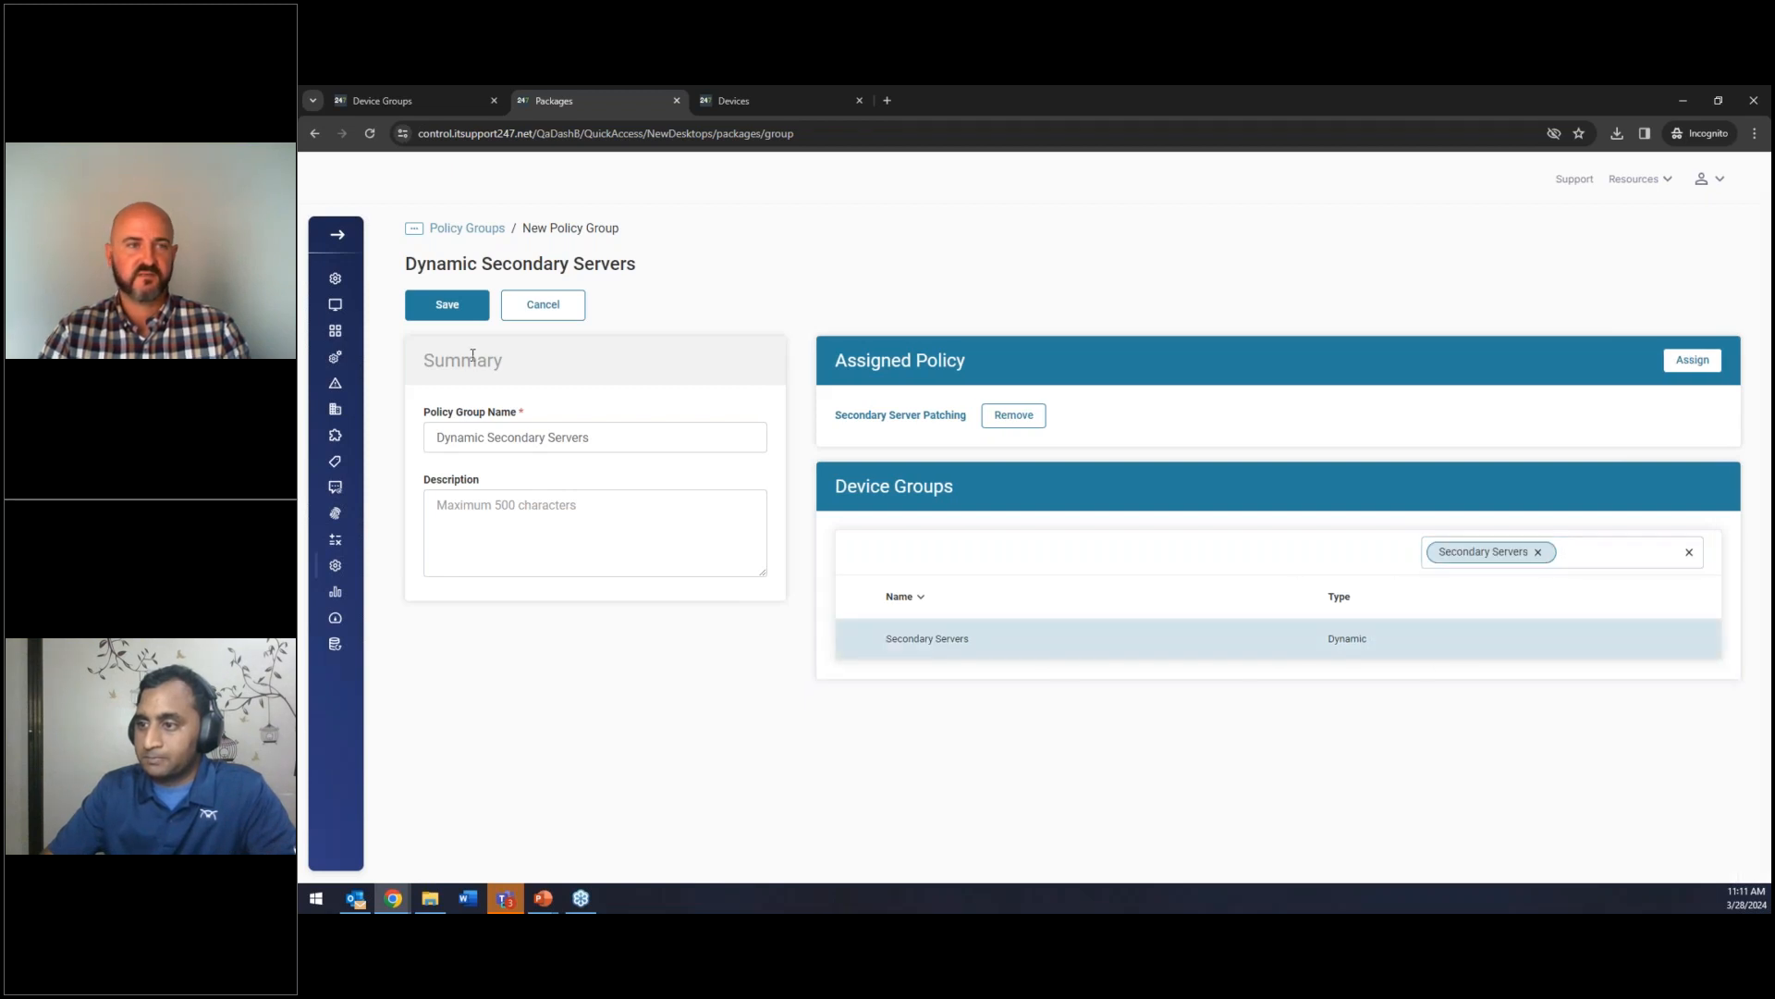
left_click(448, 307)
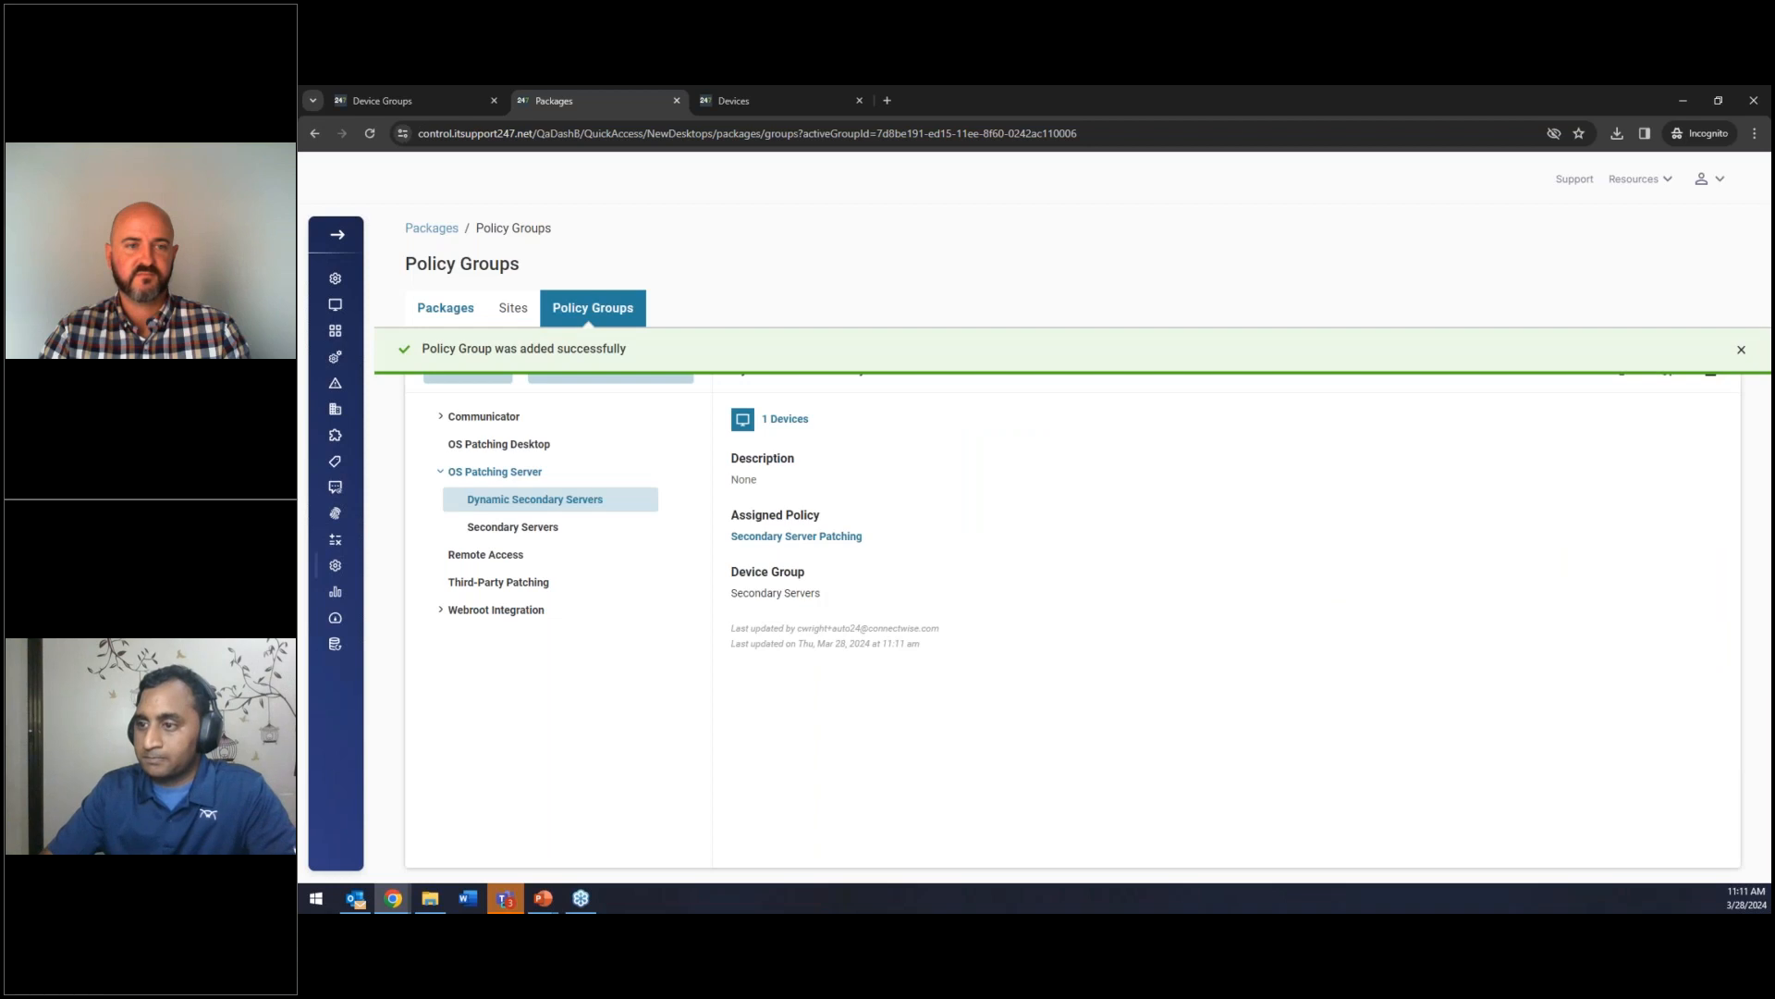
Compare the devices meeting the criteria of the Dynamic Secondary Servers and Secondary Servers policy groups.
left_click(443, 608)
left_click(559, 498)
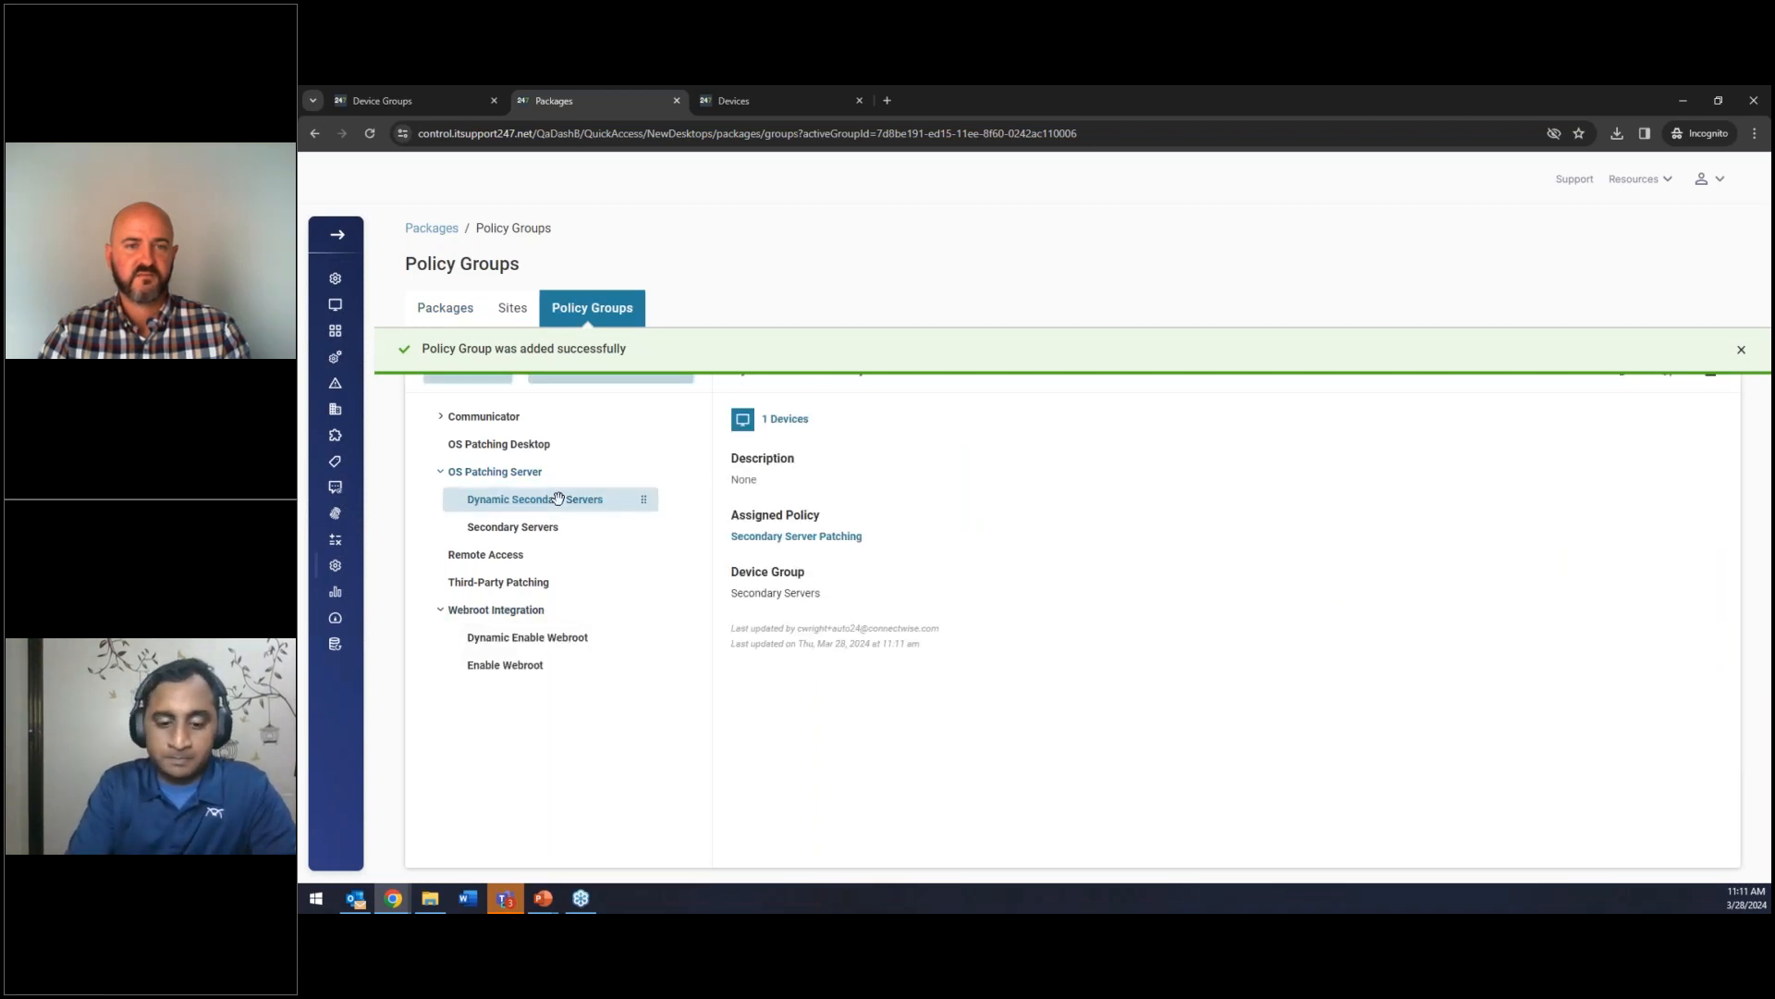
left_click(801, 427)
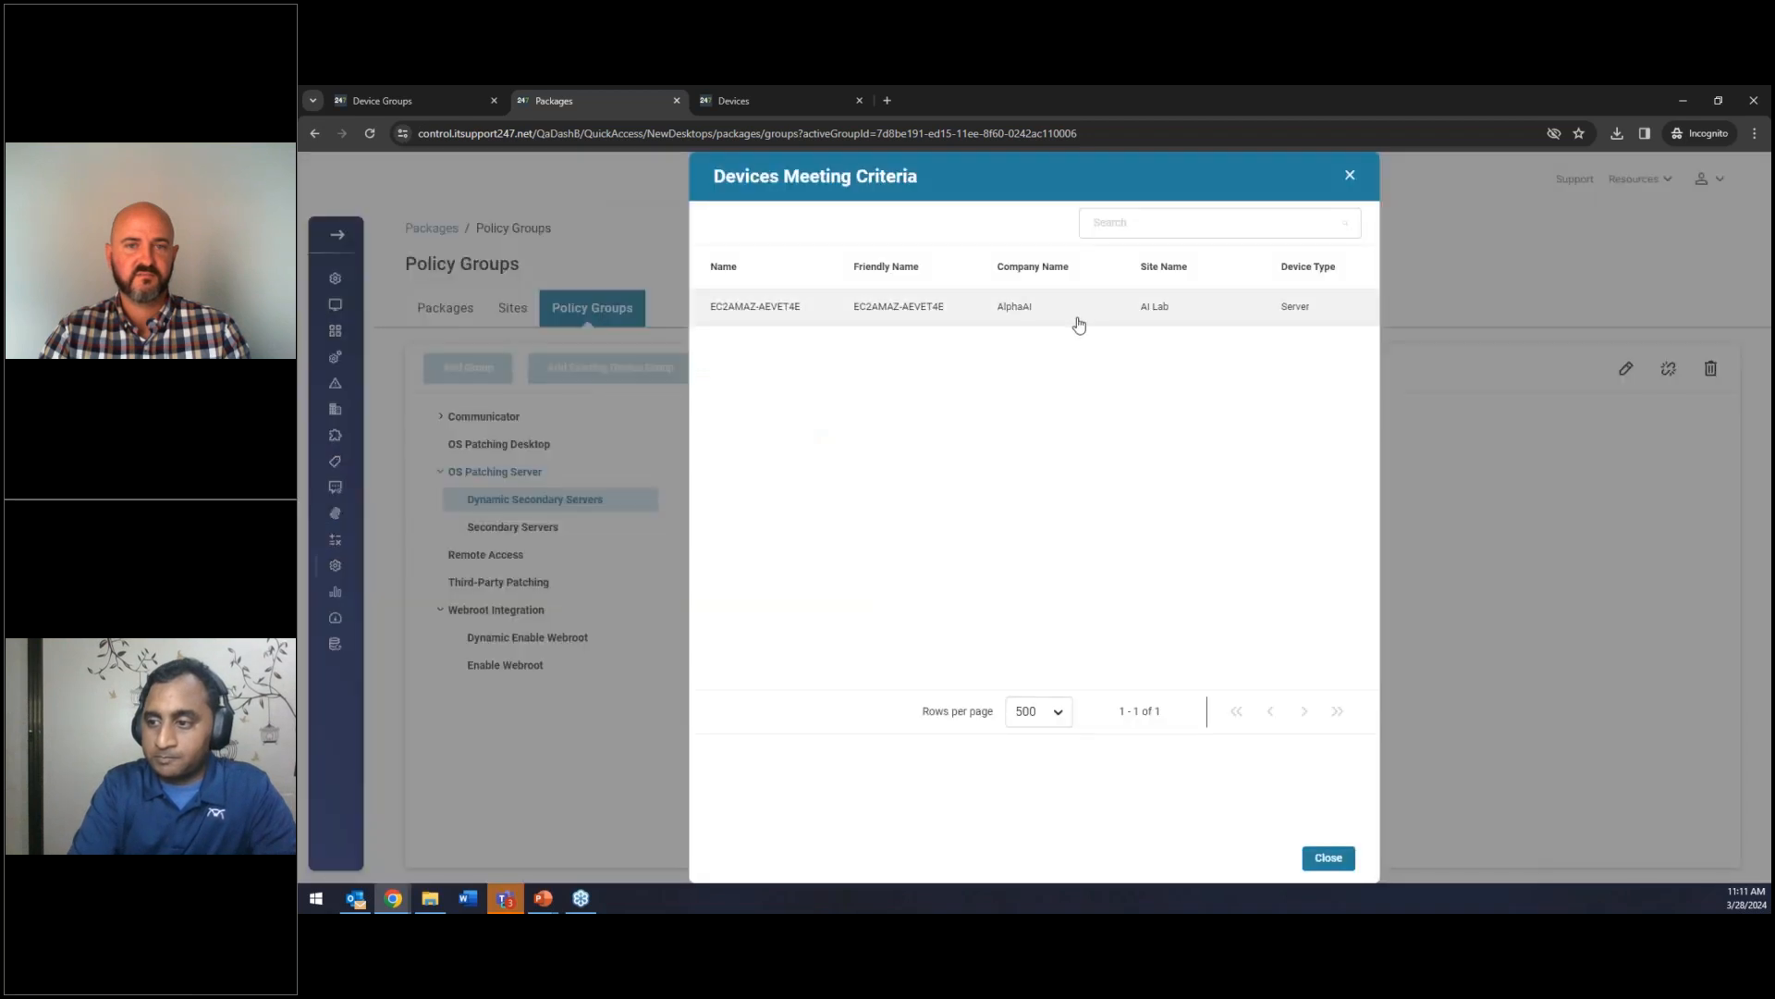
left_click(1357, 179)
left_click(571, 526)
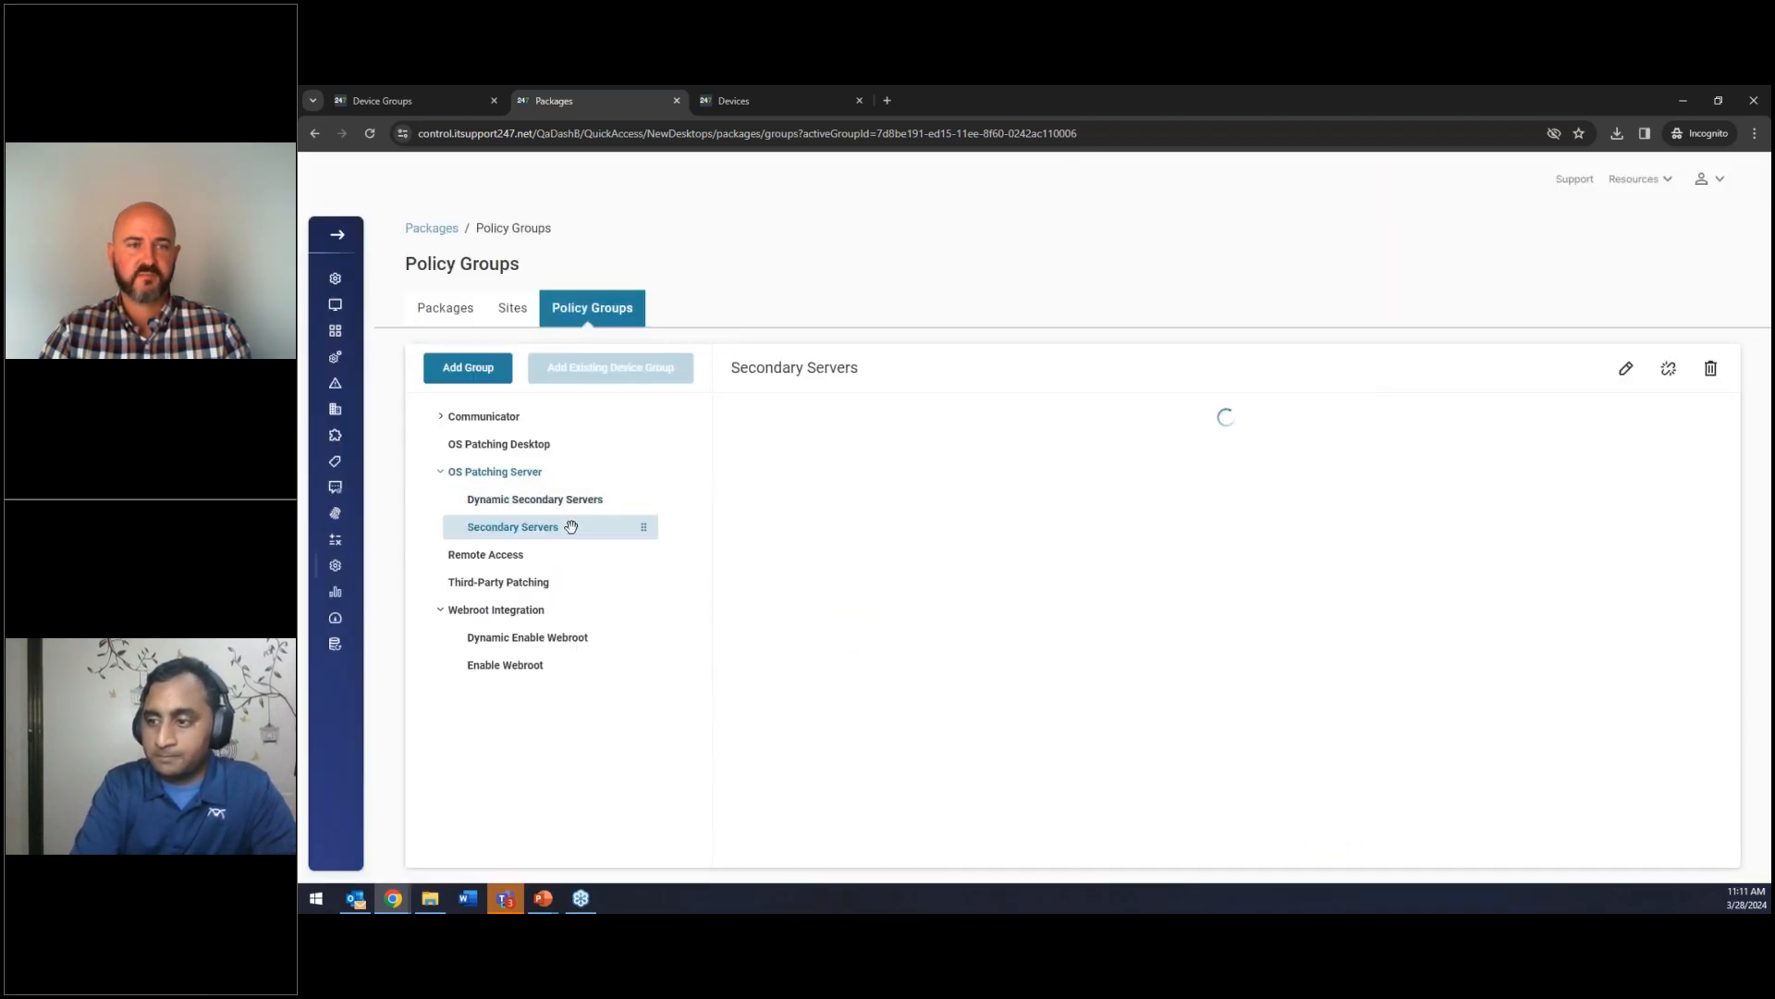
left_click(790, 421)
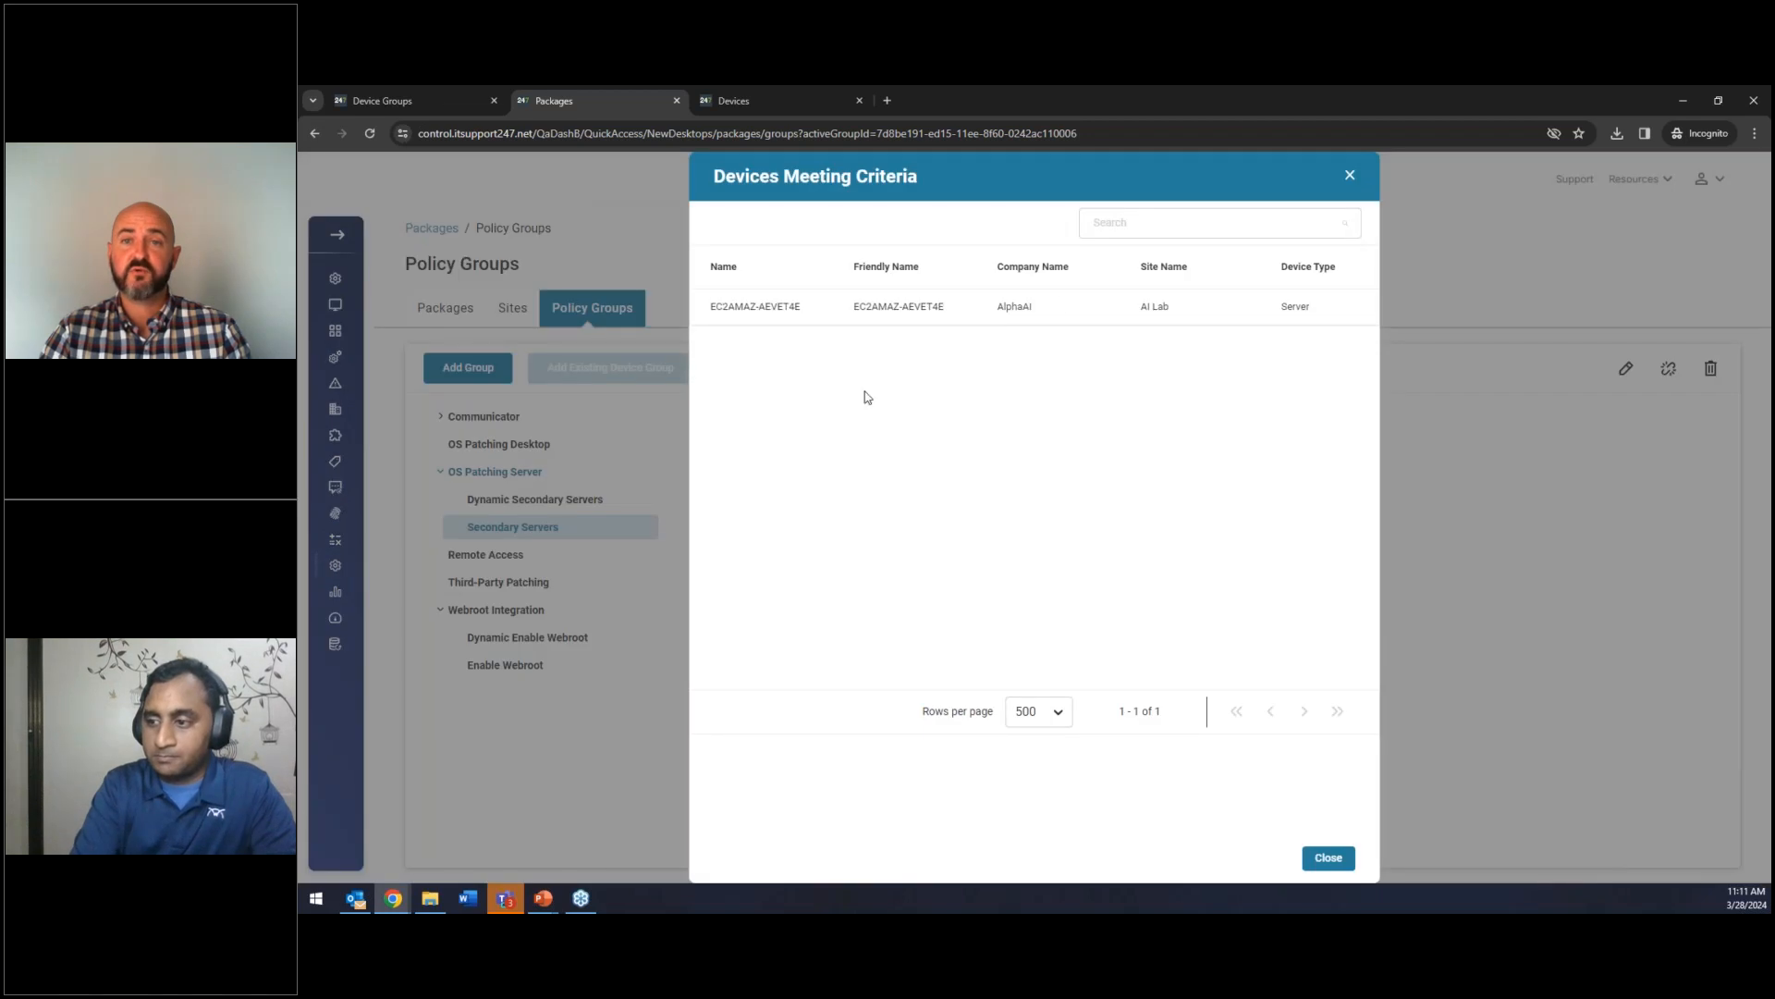
left_click(1352, 180)
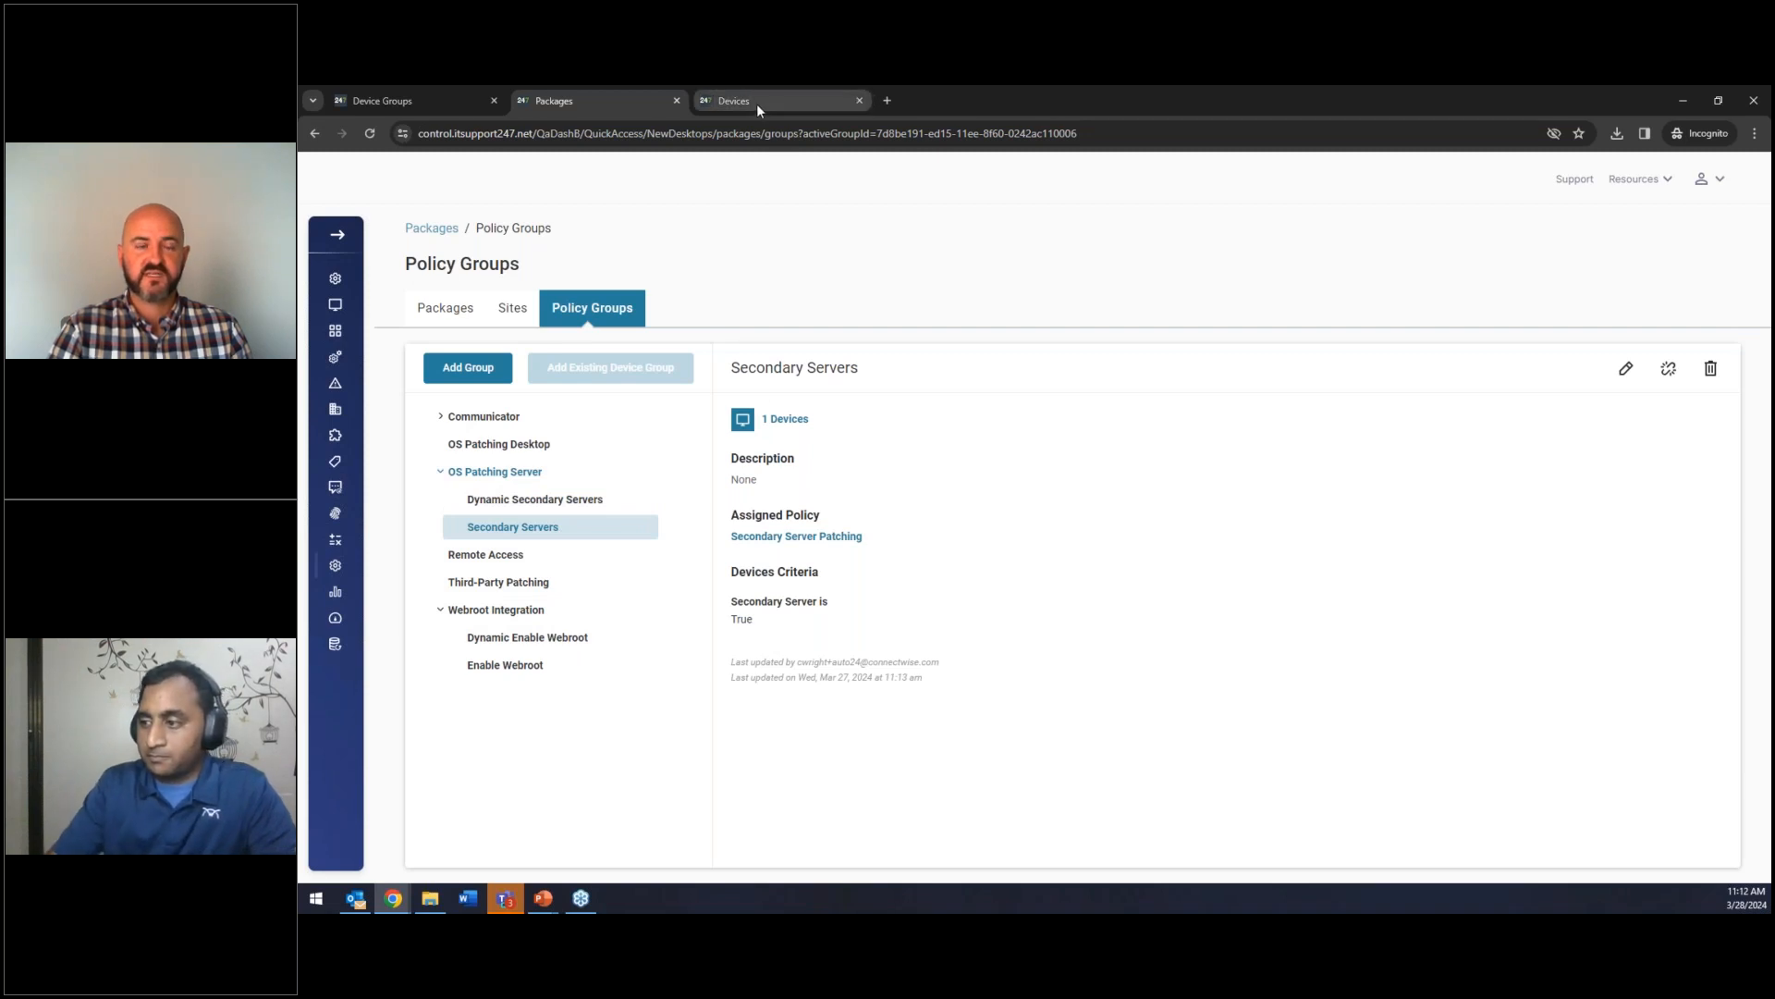
left_click(537, 499)
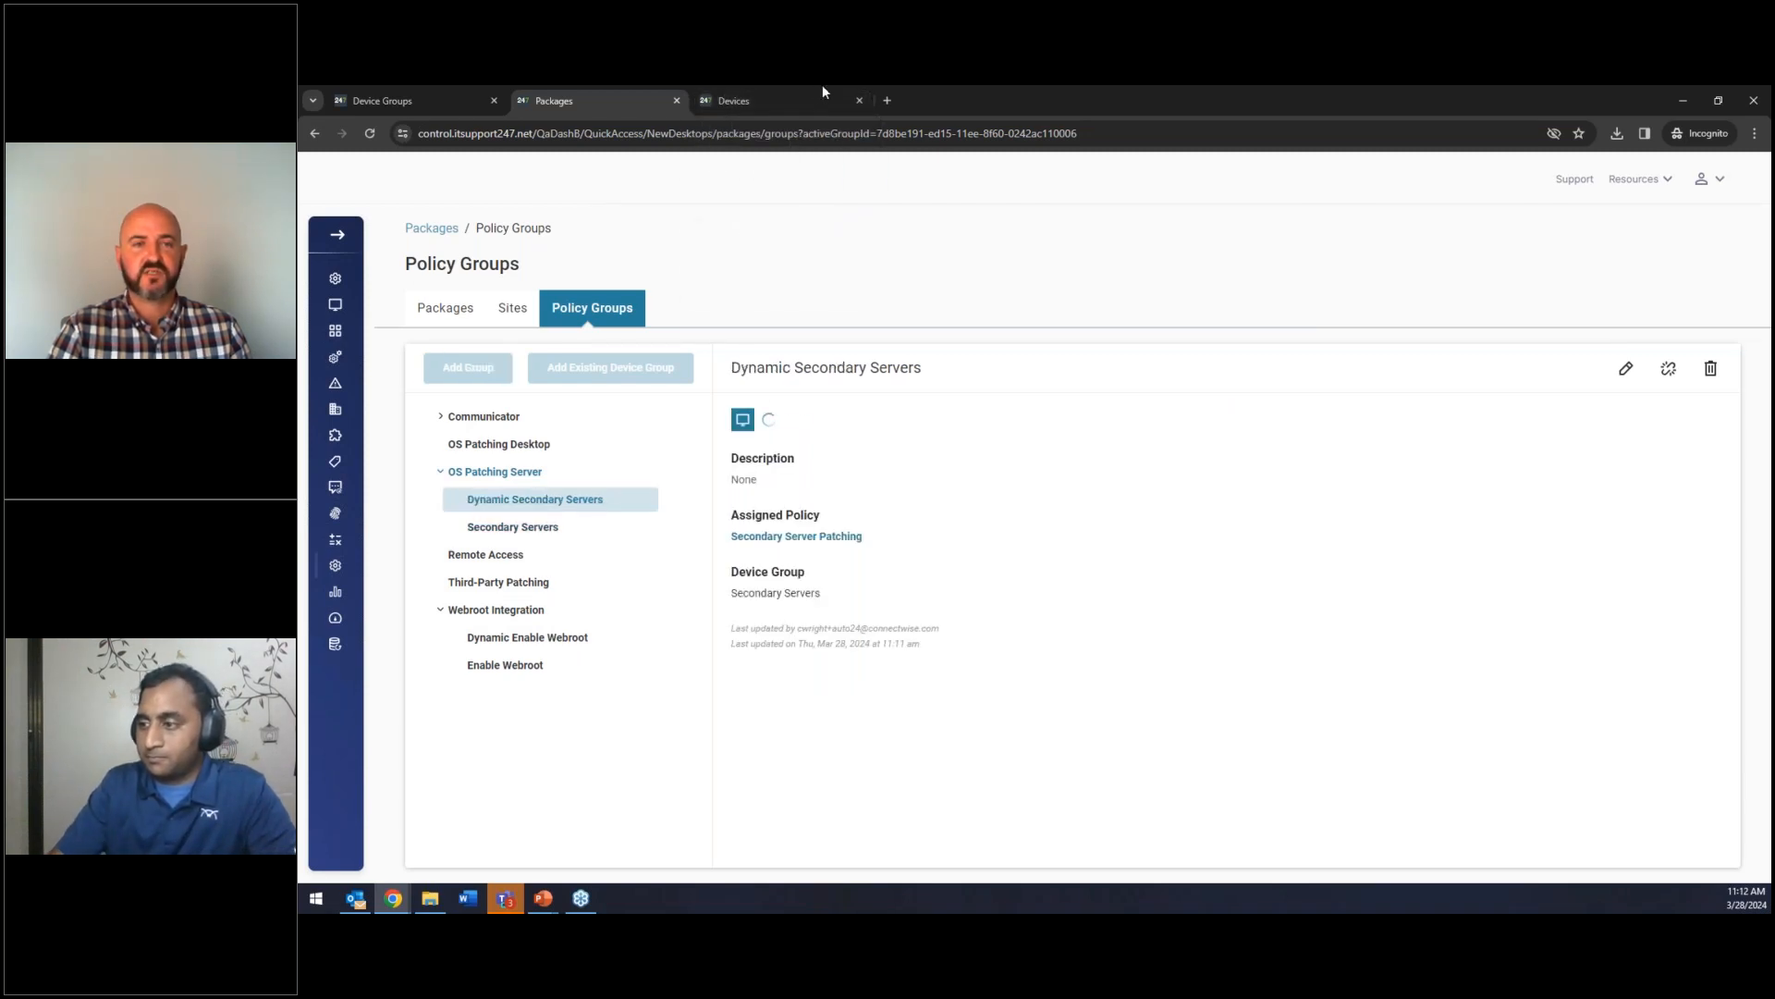
Reload the settings of device EC2AMAZ-AEVET4E and inspect which groups supply its OS Patching Server and Webroot Integration policies.
left_click(768, 96)
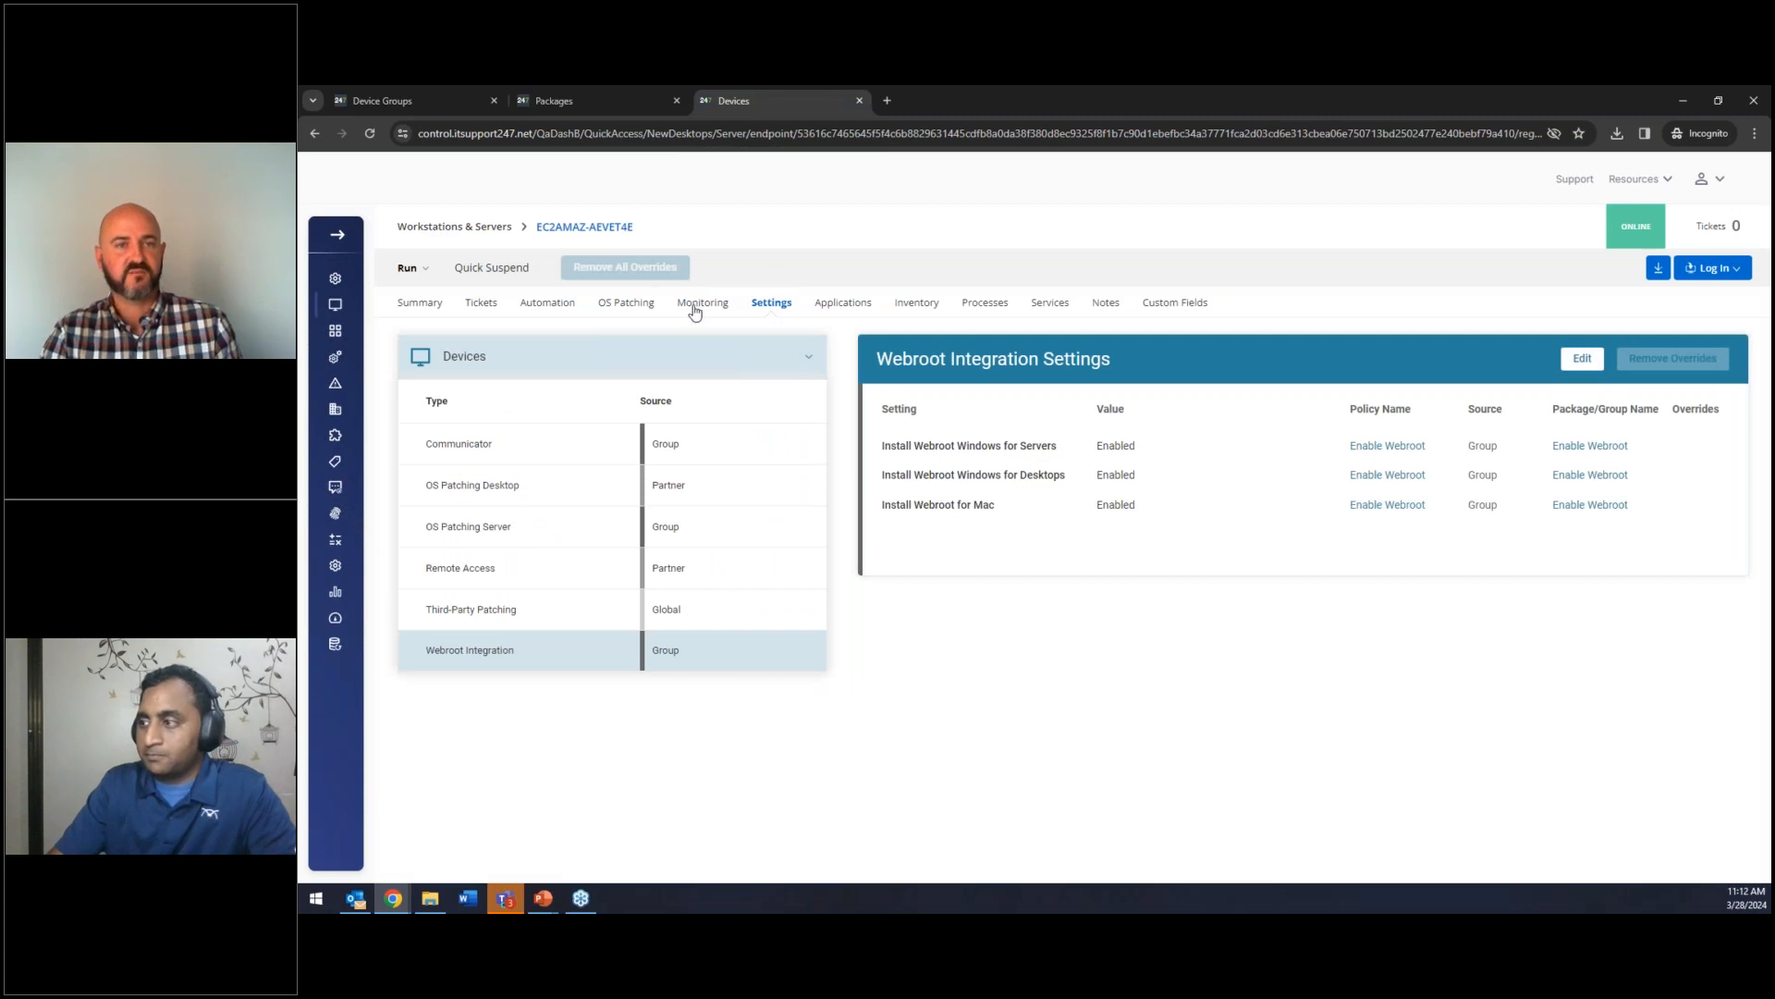
left_click(370, 135)
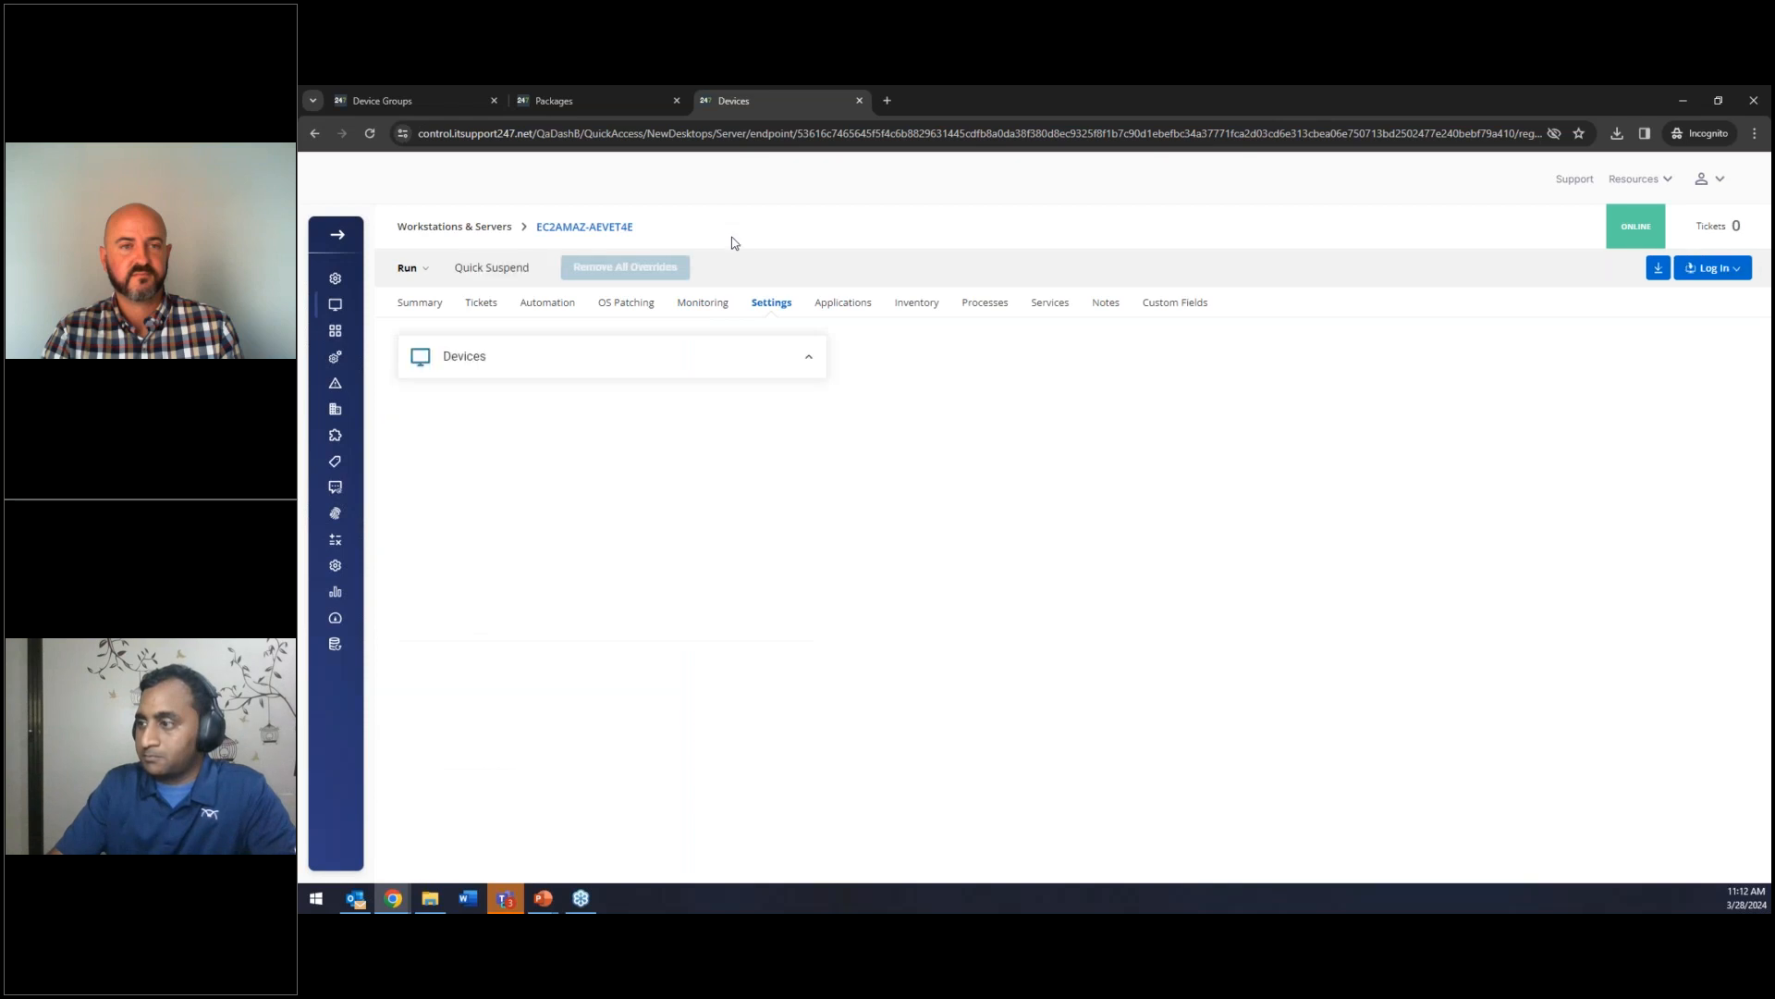
left_click(809, 362)
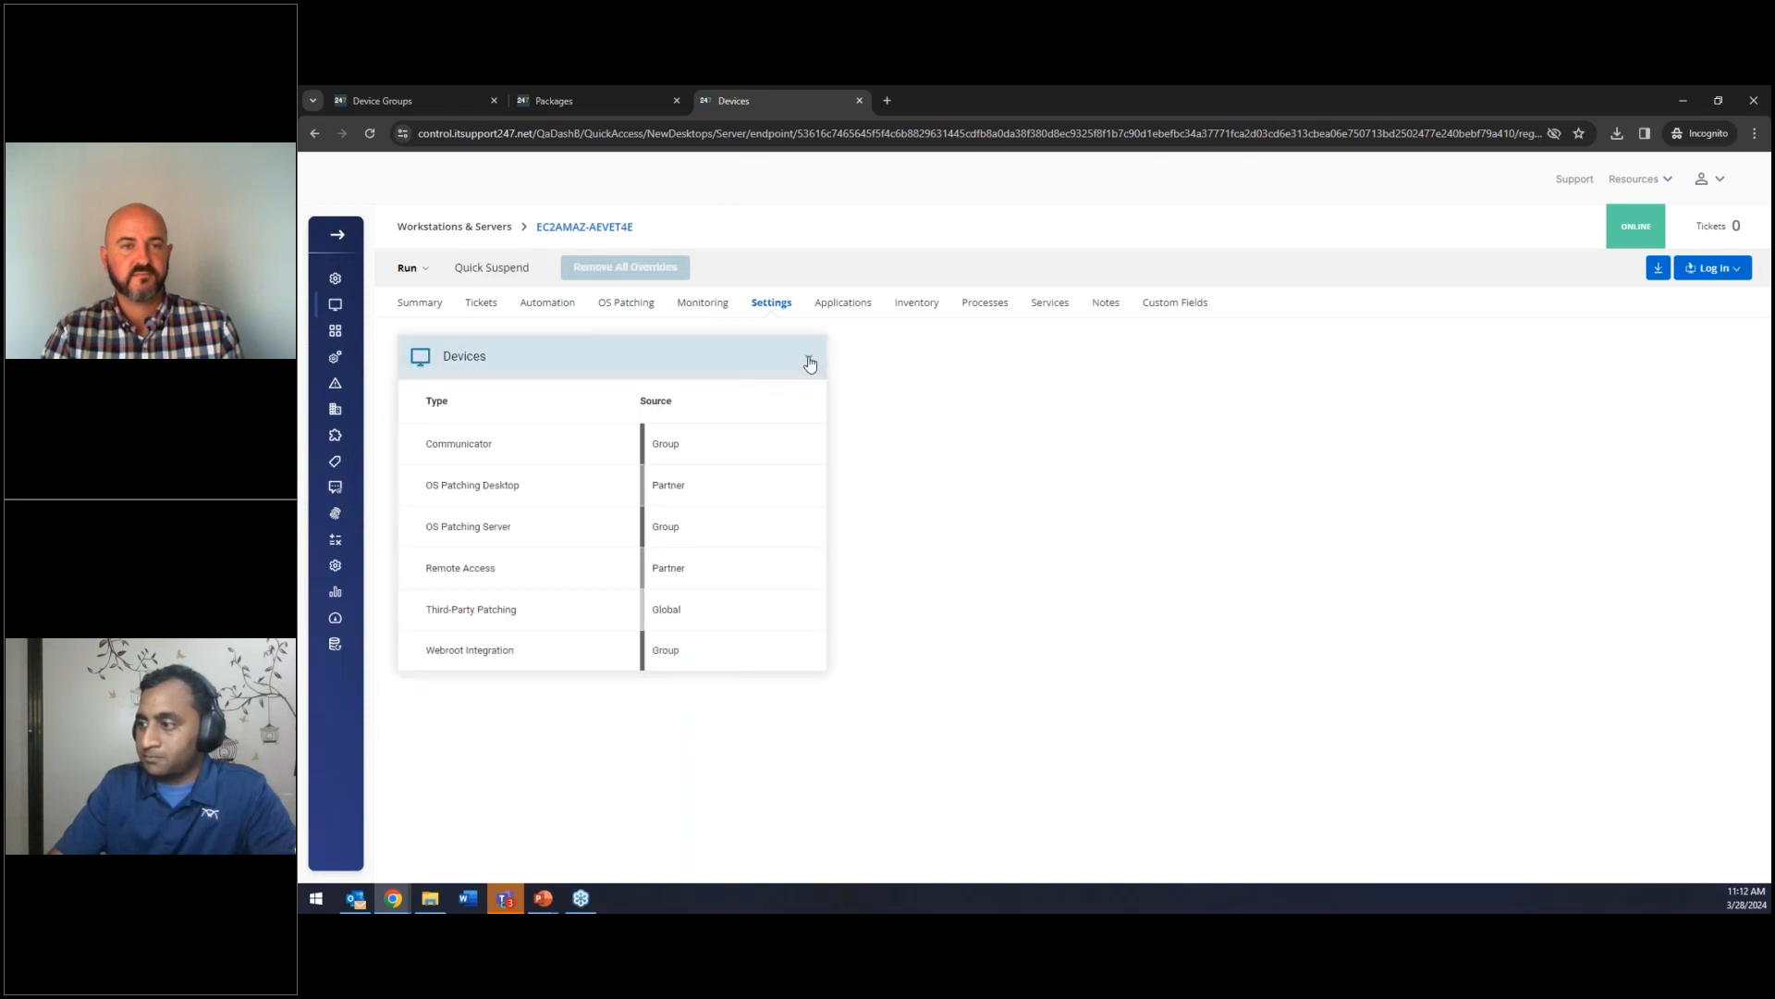
left_click(702, 529)
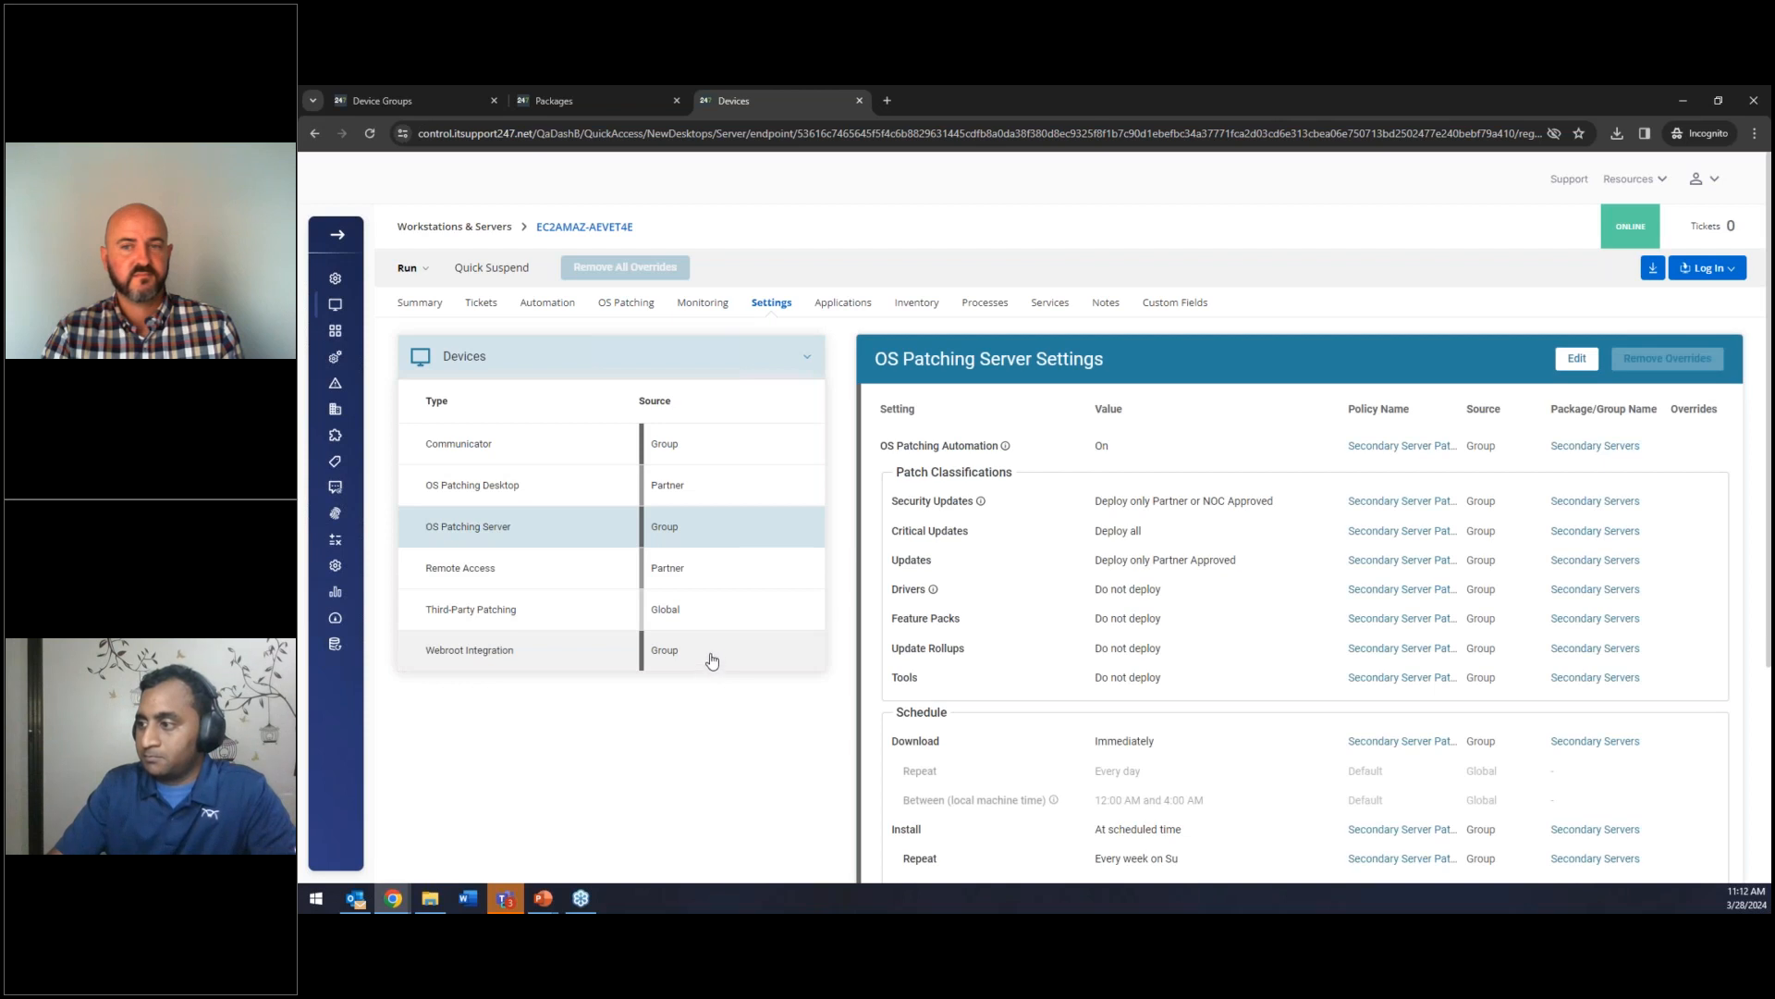
left_click(712, 659)
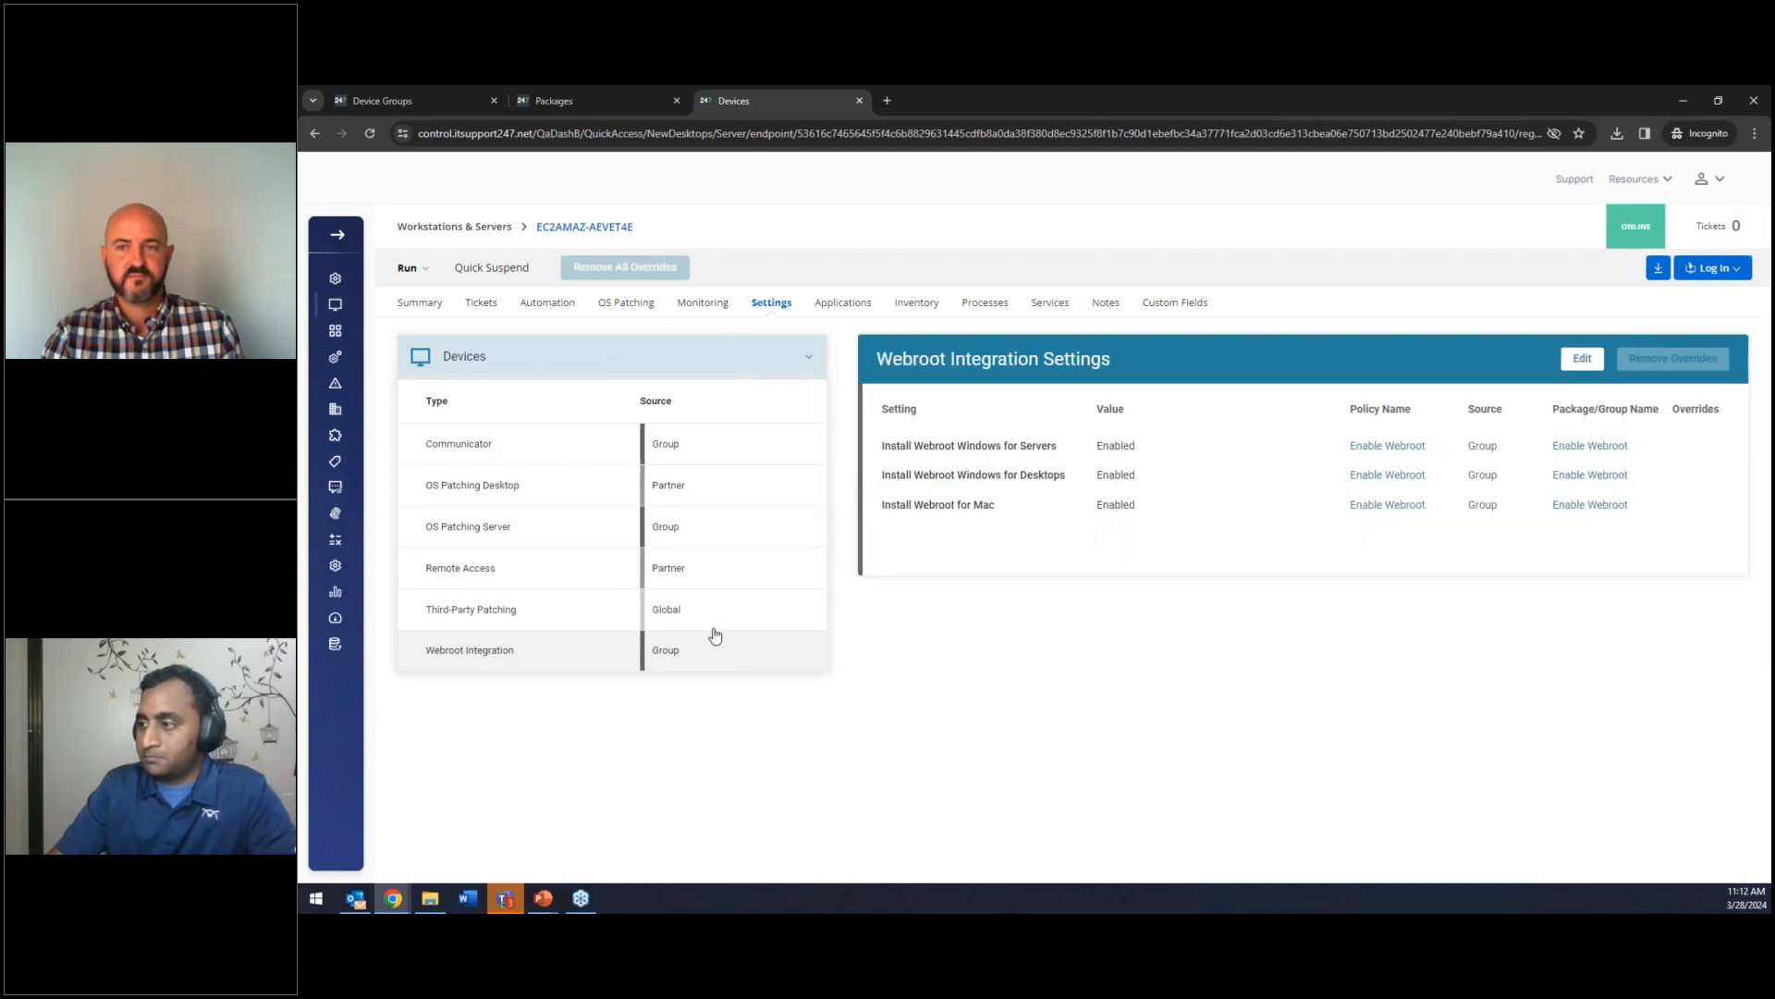
left_click(700, 545)
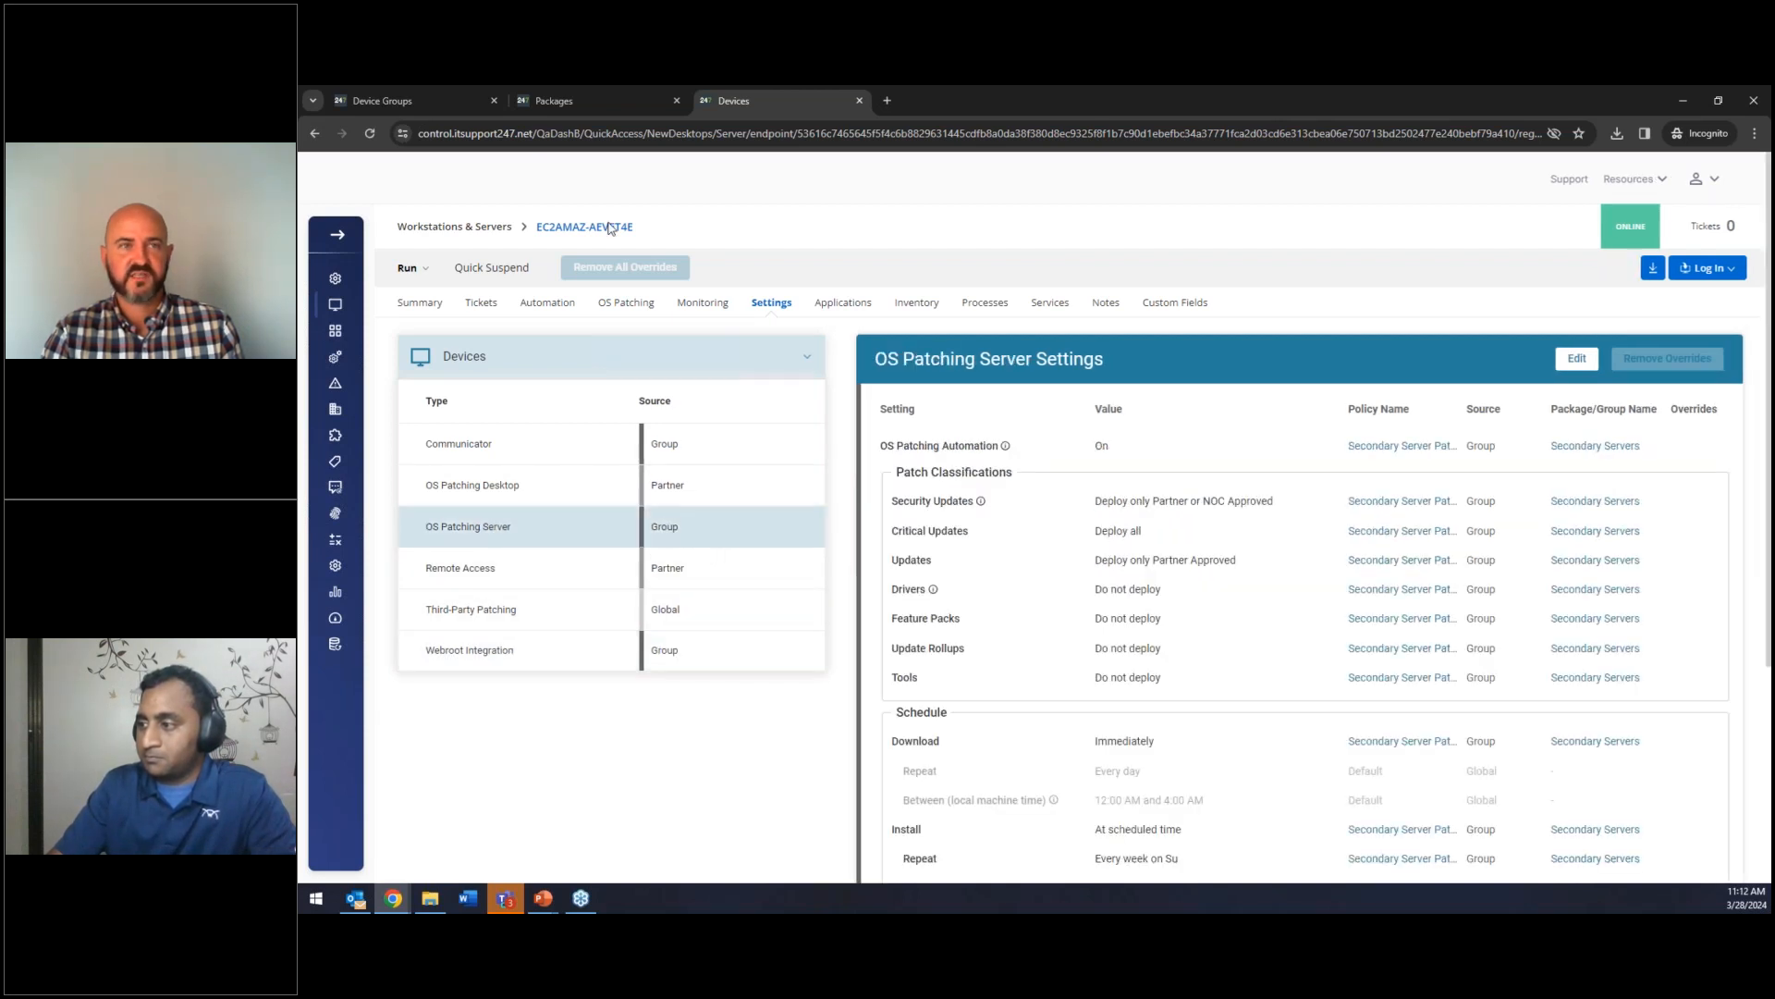
Start a Communicator policy group based on an existing device group and name it Dynamic Added to PSA.
left_click(564, 104)
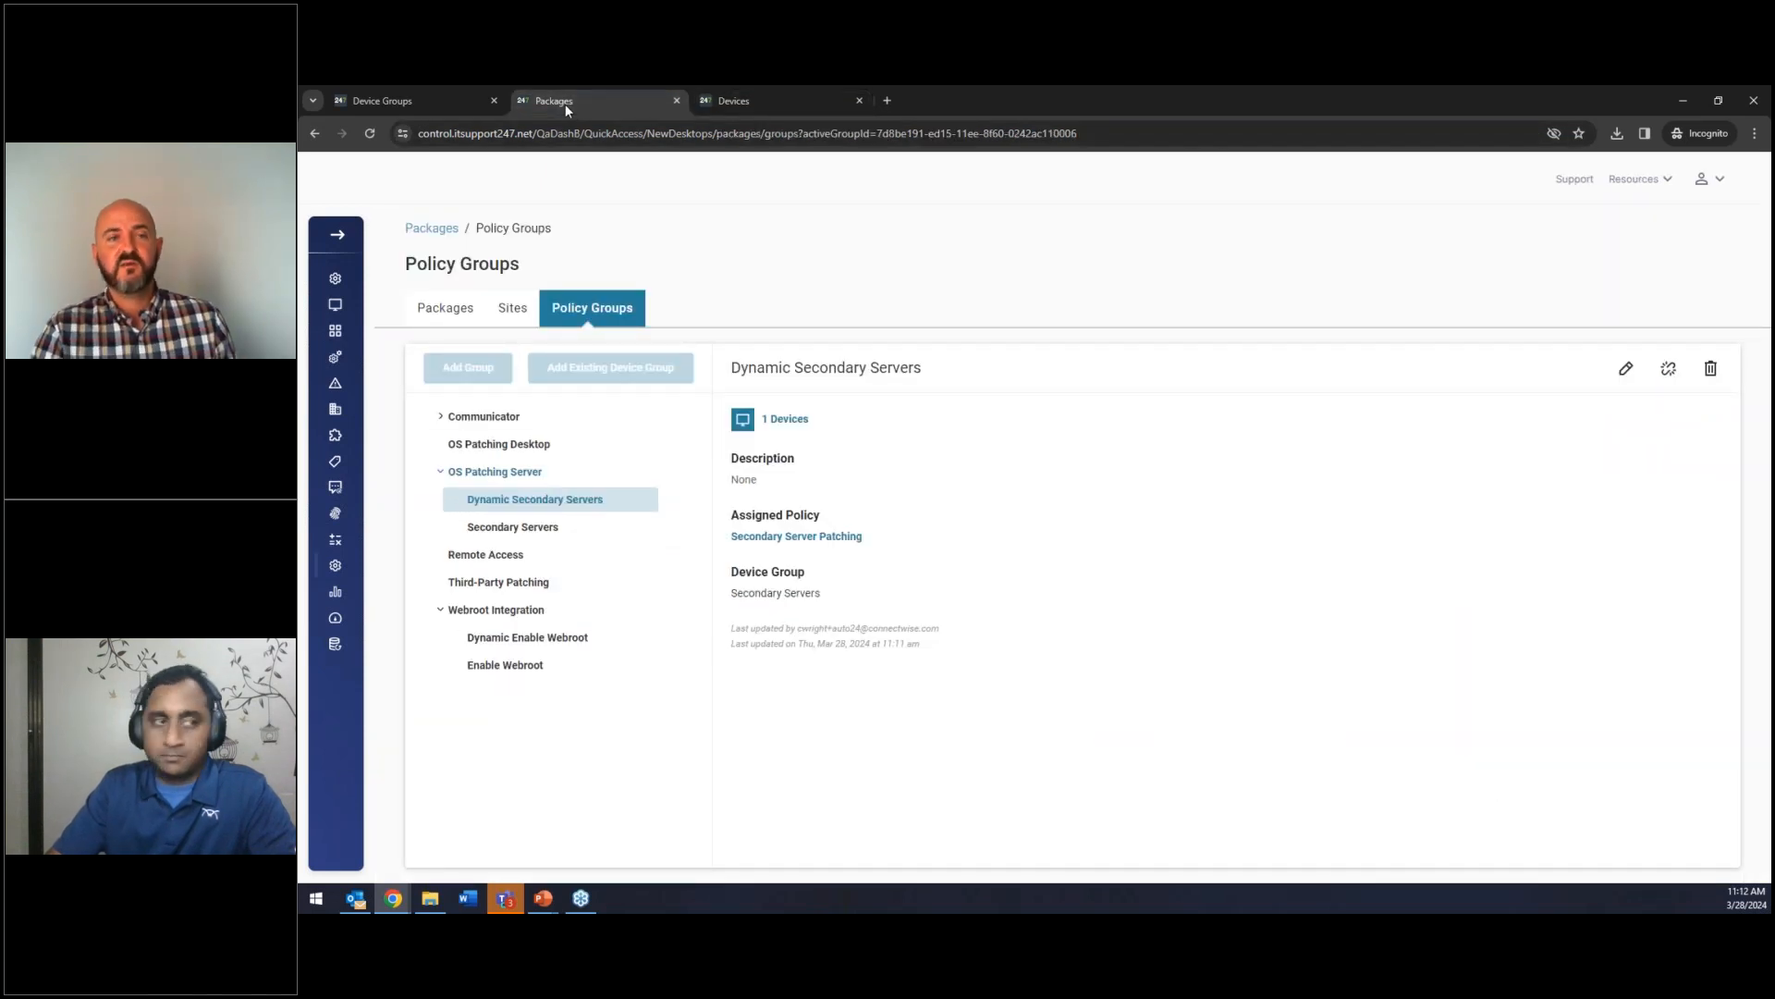
left_click(441, 418)
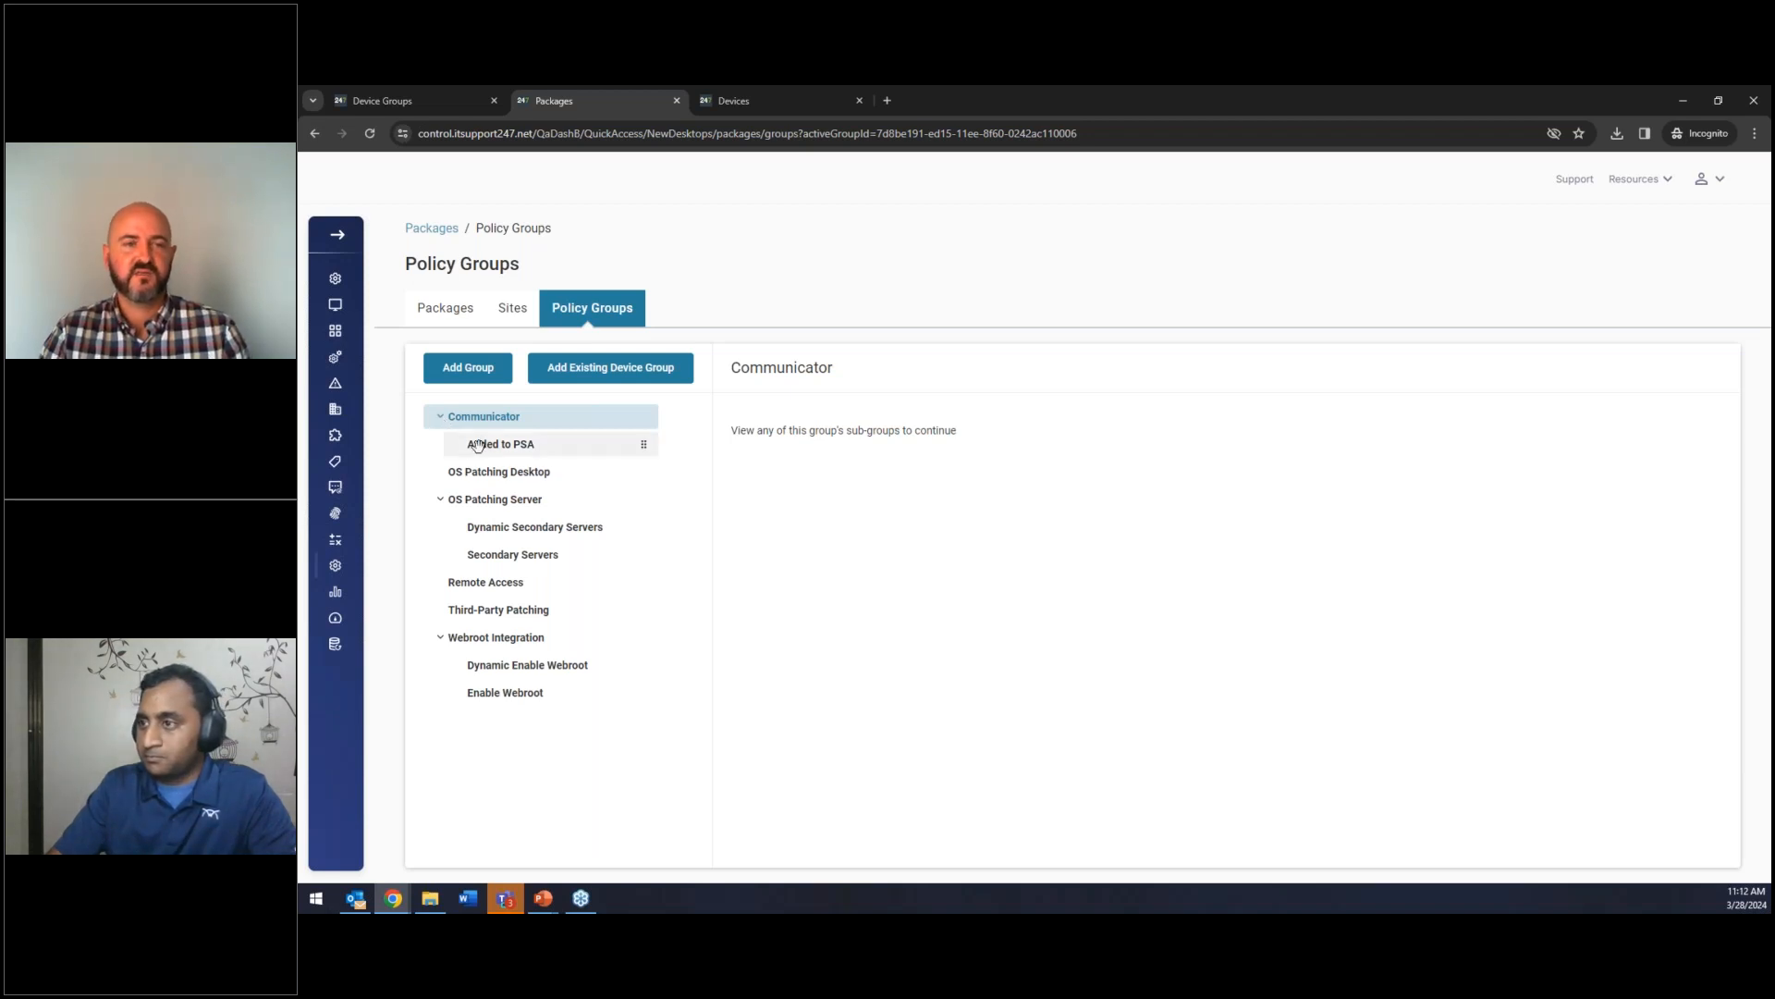
left_click(610, 370)
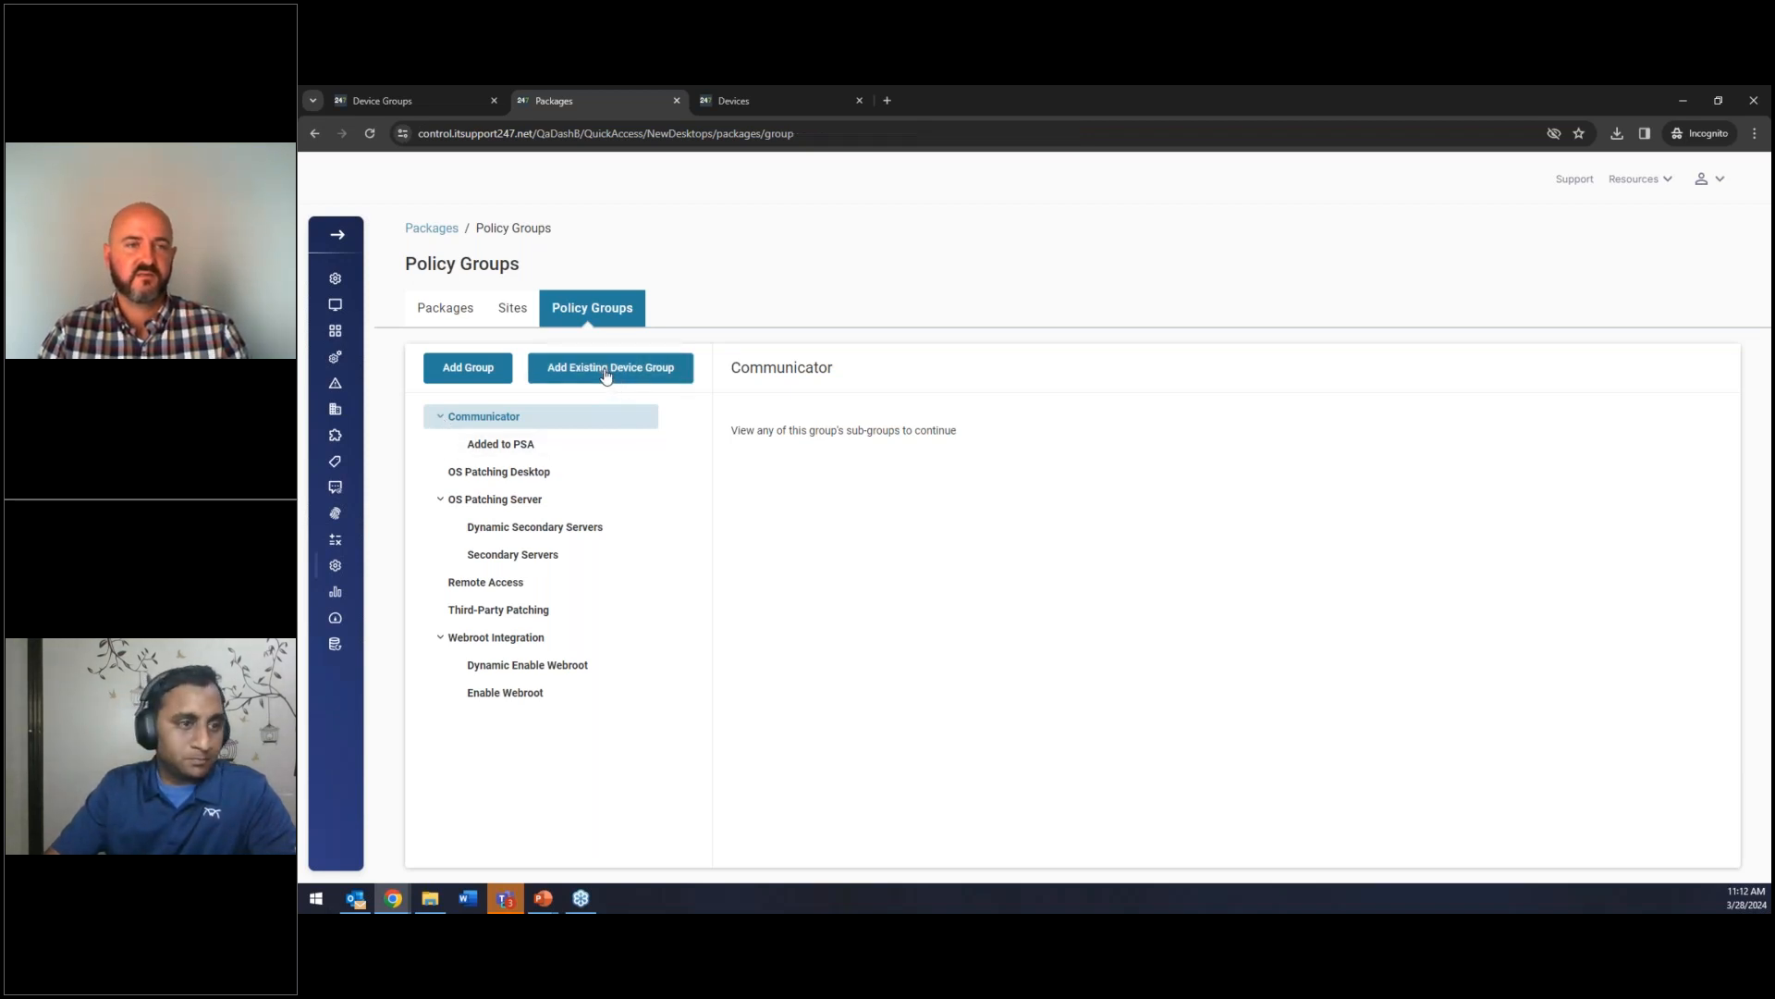
left_click(617, 435)
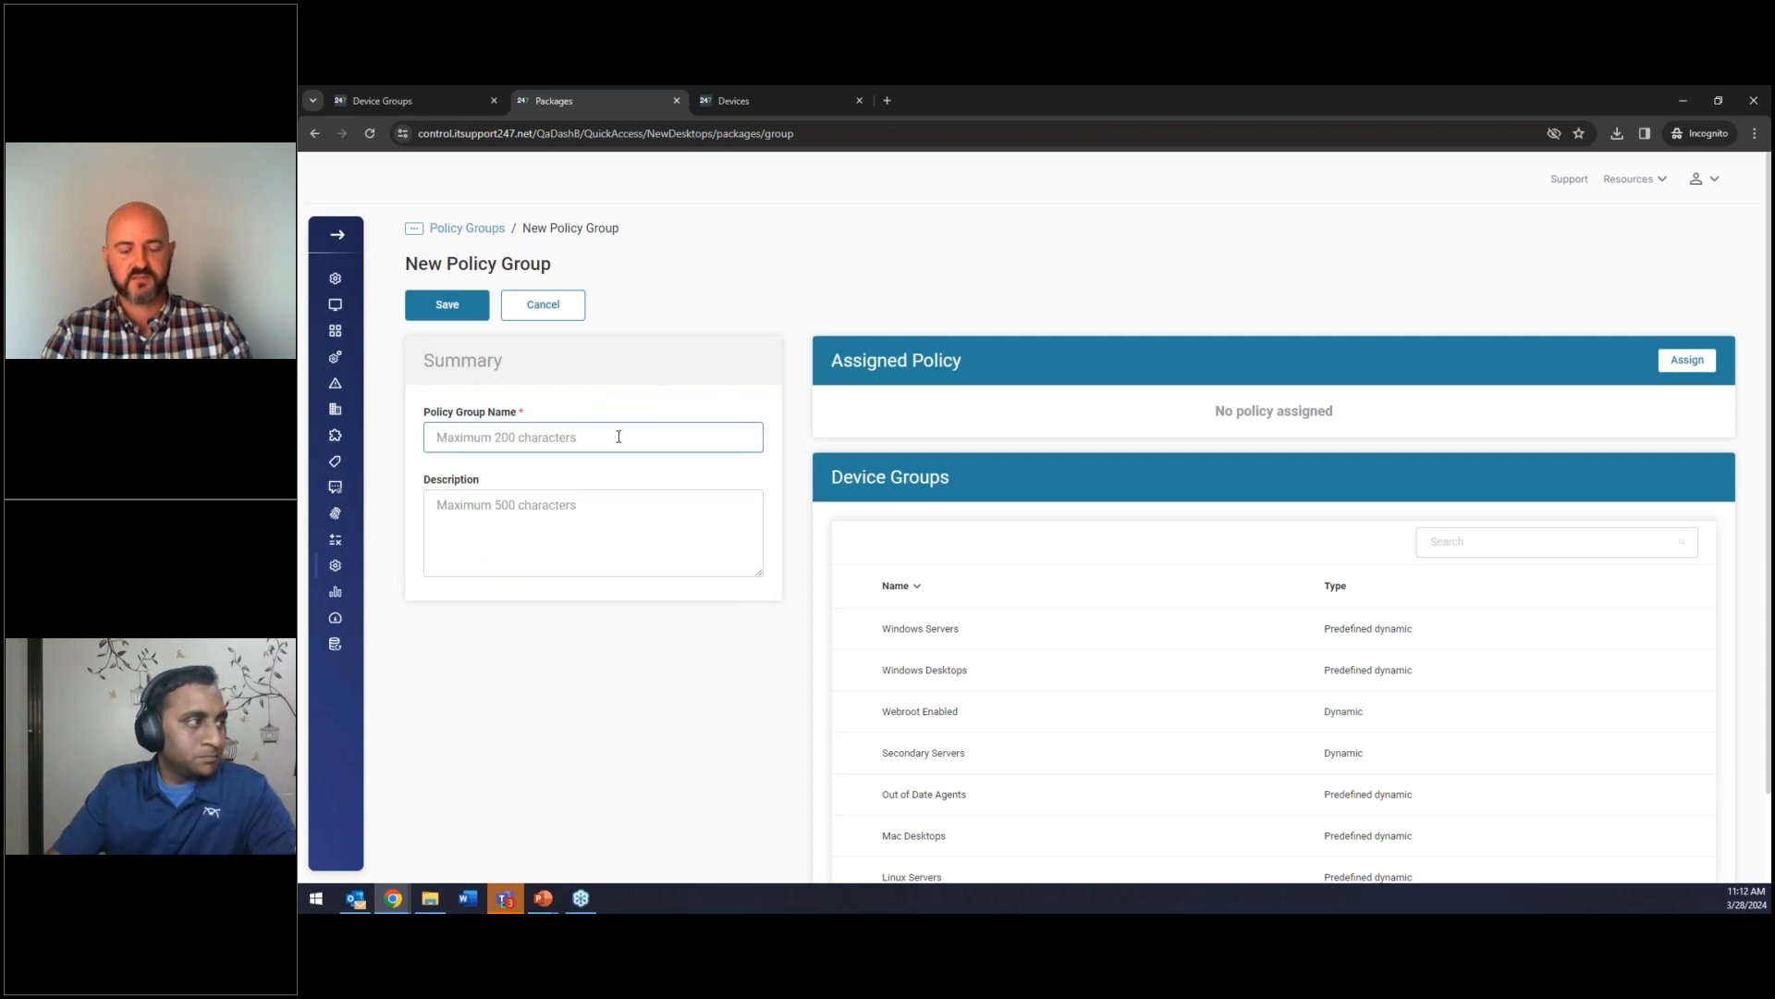
type("Dynamic A")
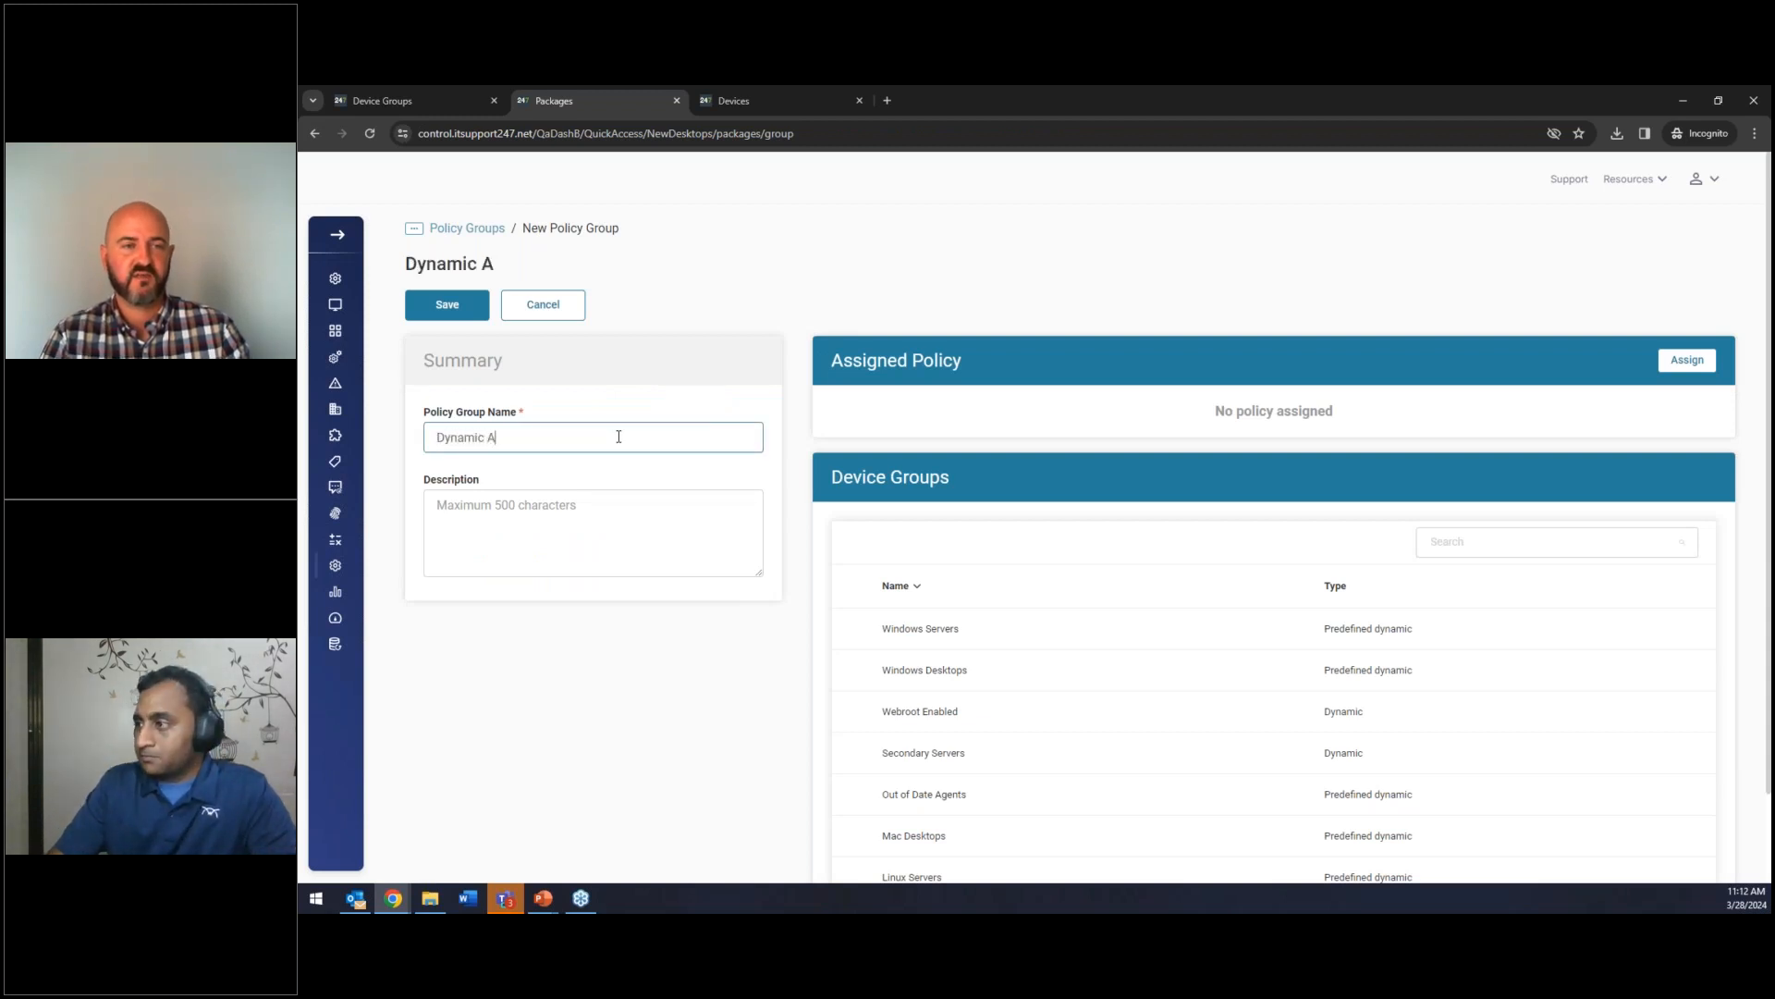
type("dded to PSA")
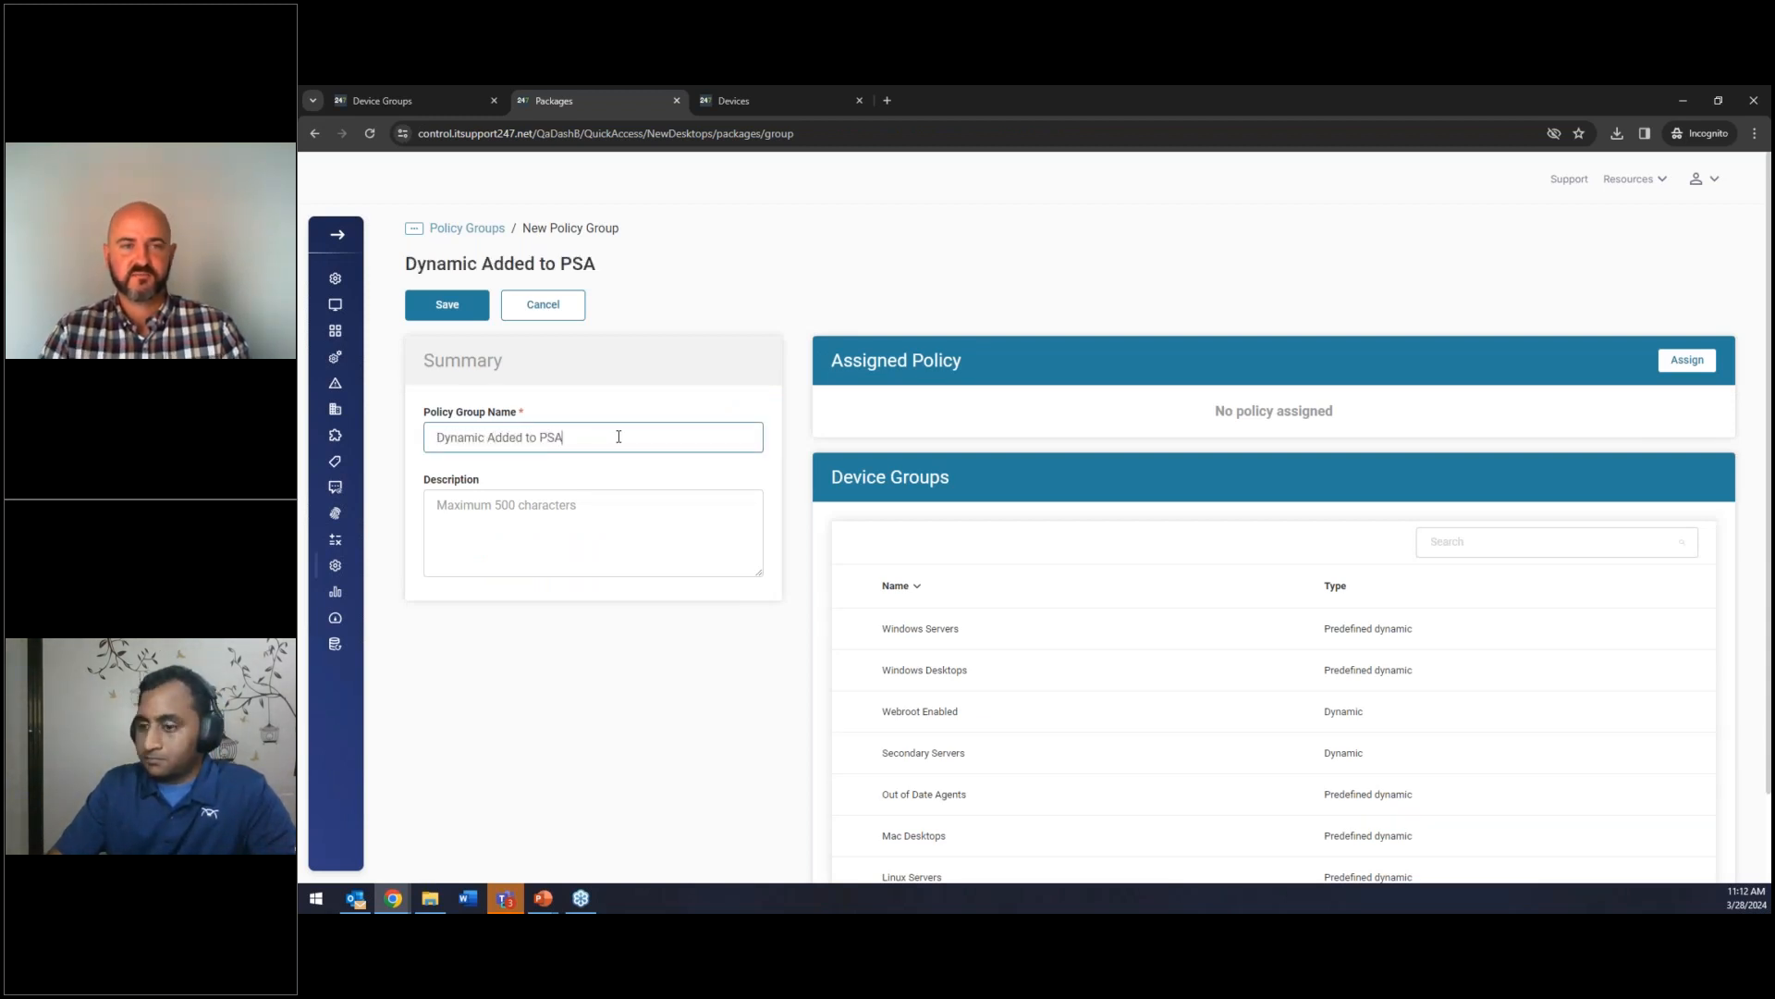
Assign the Basic Policy to the Dynamic Added to PSA group.
left_click(1687, 360)
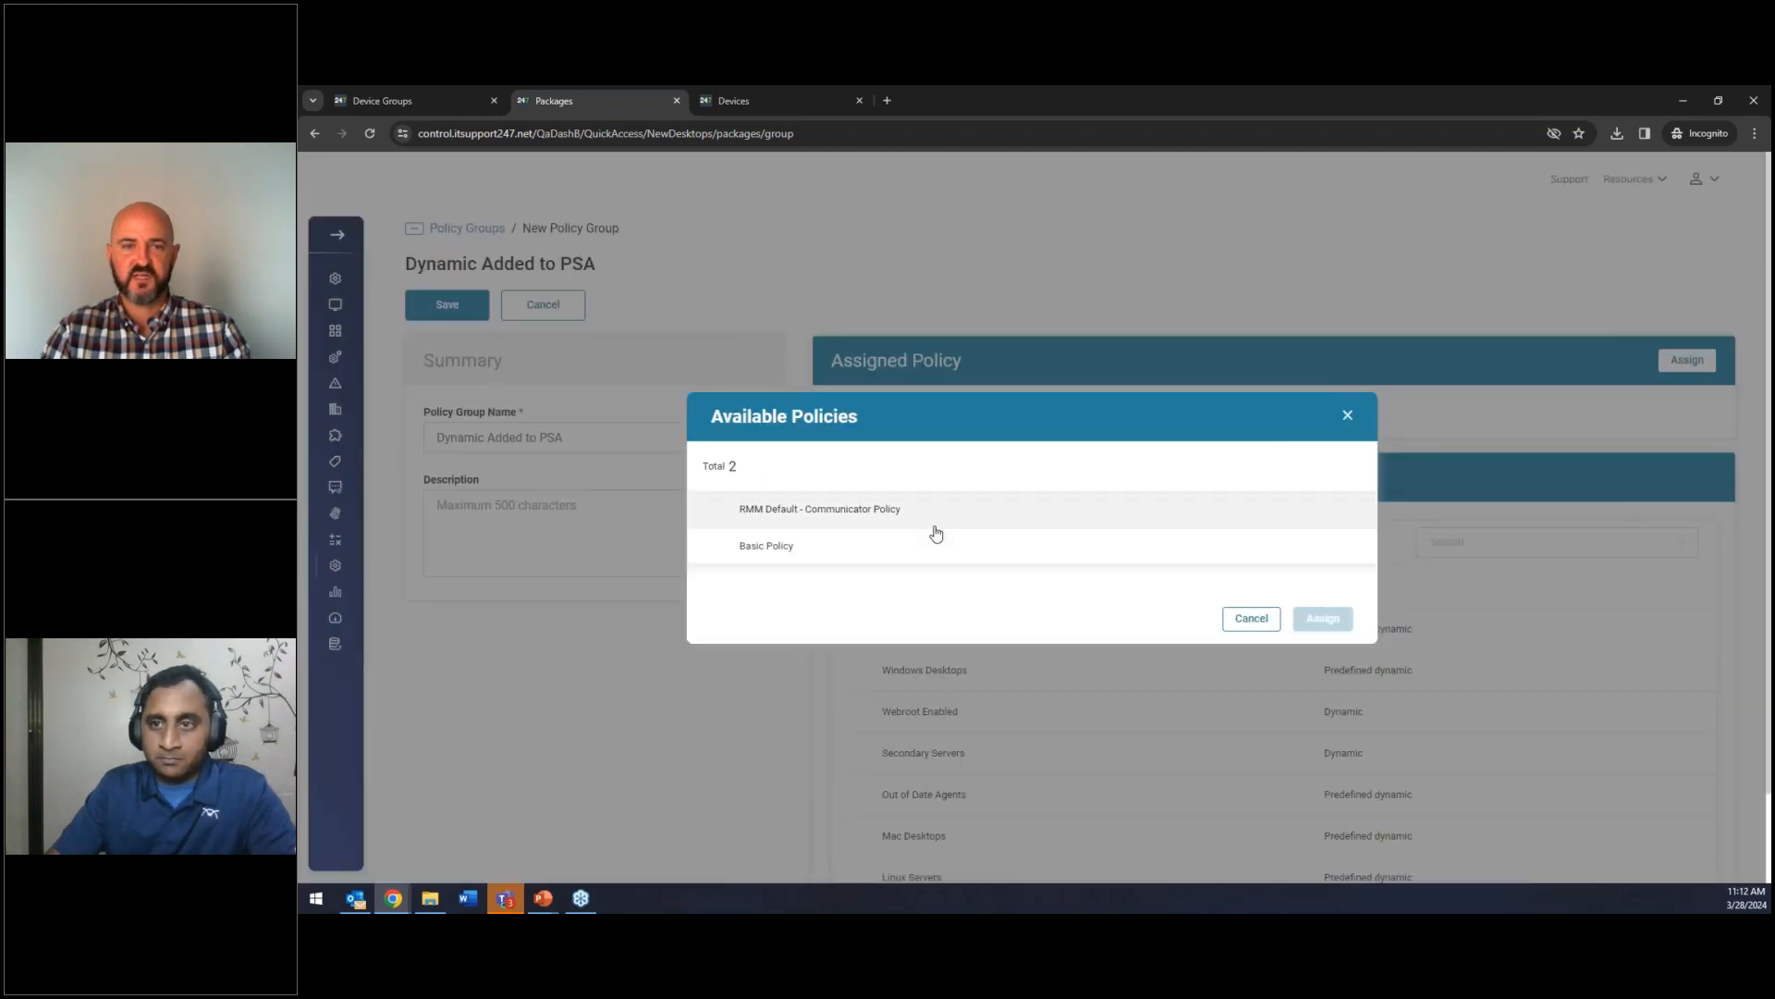
left_click(909, 544)
left_click(1322, 618)
Link the Added to PSA device group to the Dynamic Added to PSA policy group and save it.
left_click(1497, 553)
type("PSA")
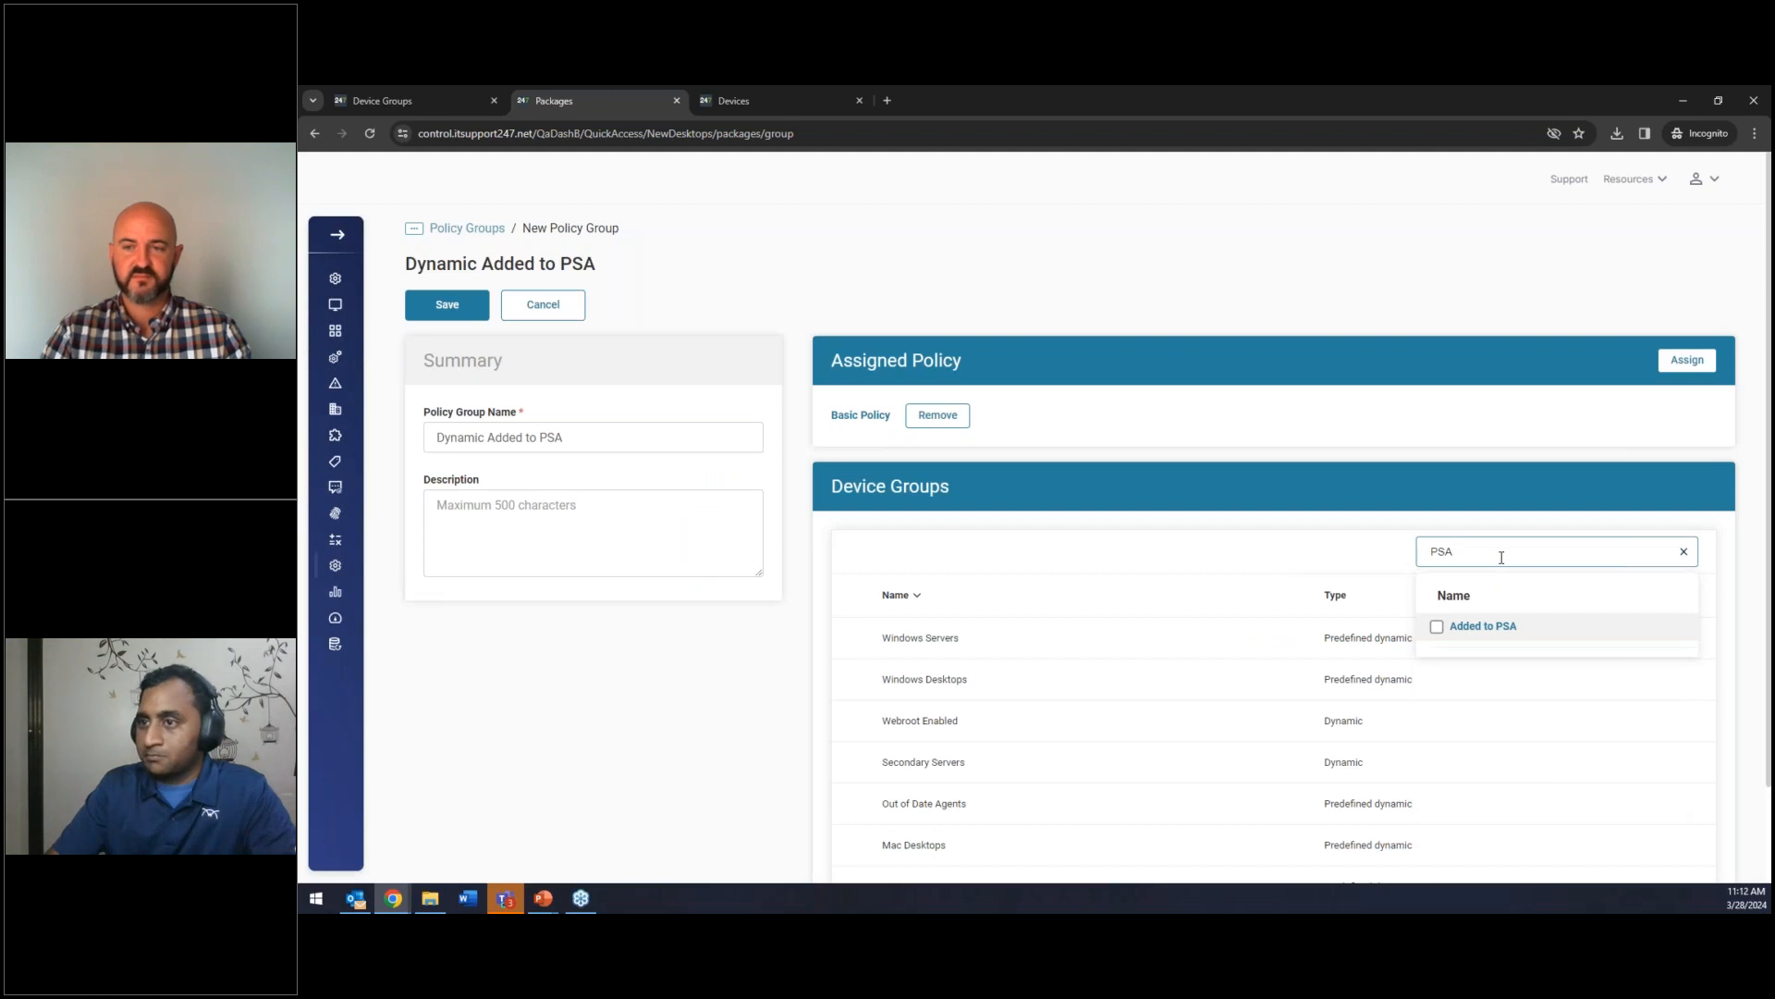
left_click(1477, 627)
left_click(1291, 642)
left_click(413, 315)
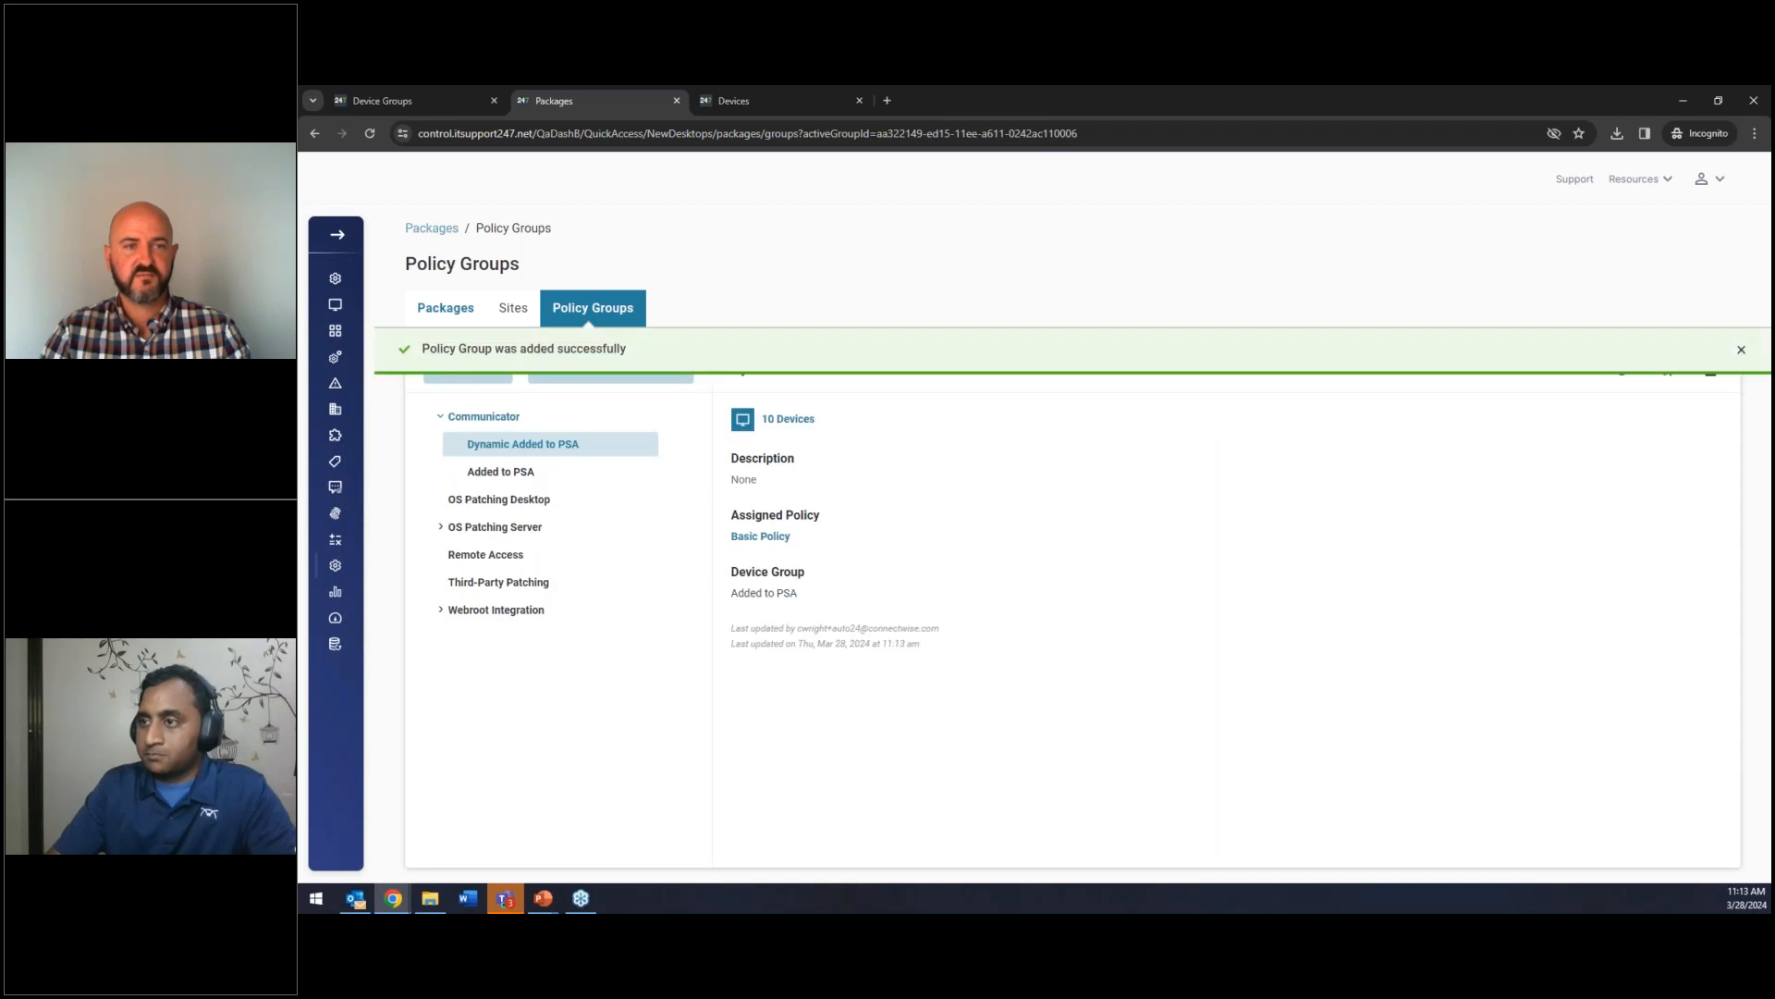
Expand the OS Patching Server and Webroot Integration policy groups to review their sub-groups.
left_click(462, 526)
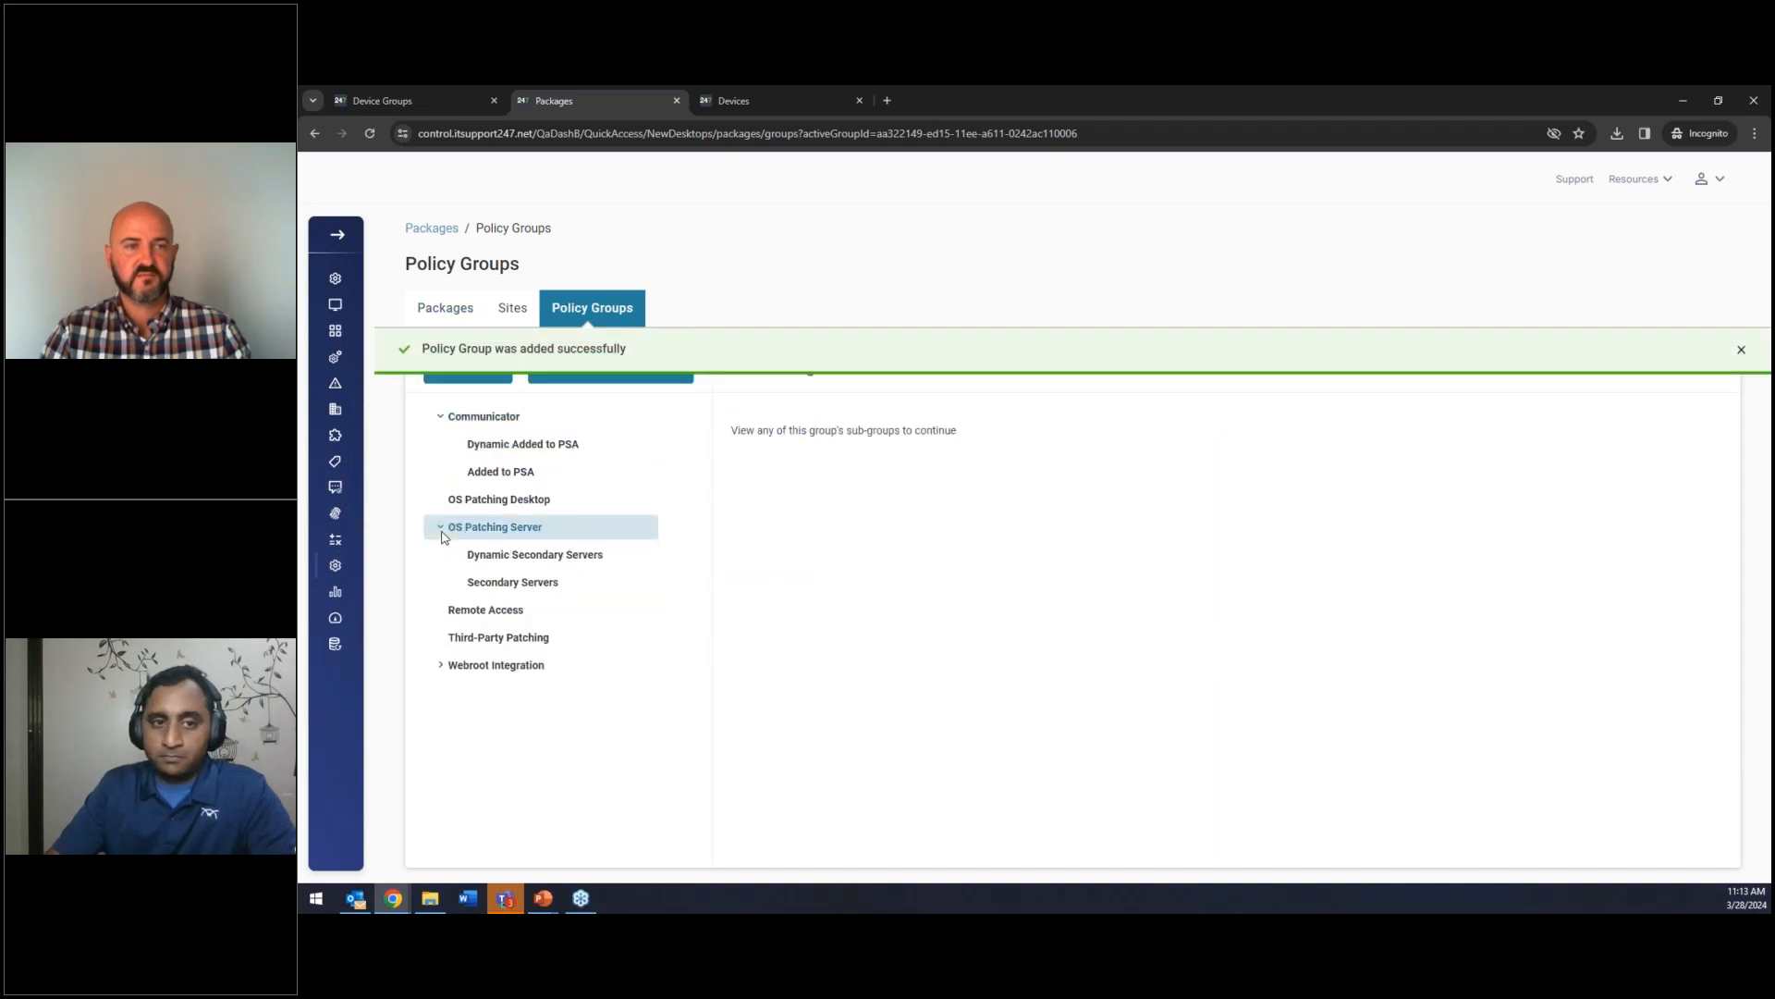
left_click(444, 667)
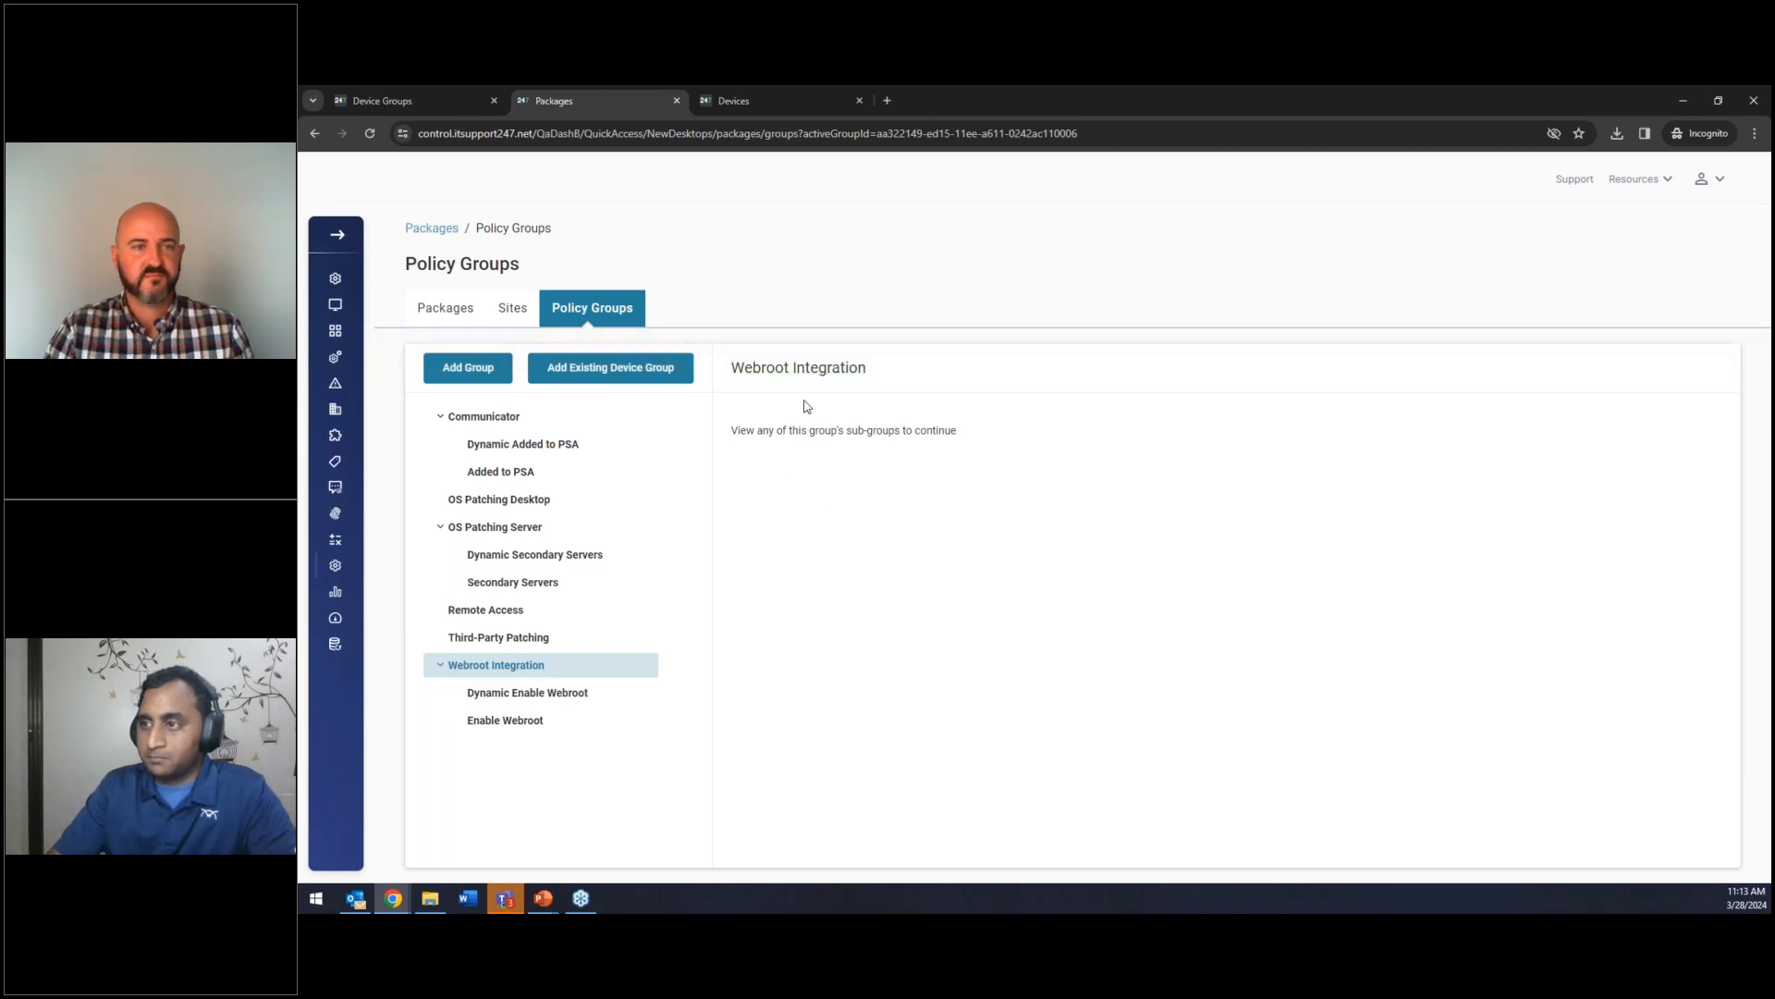
left_click(511, 310)
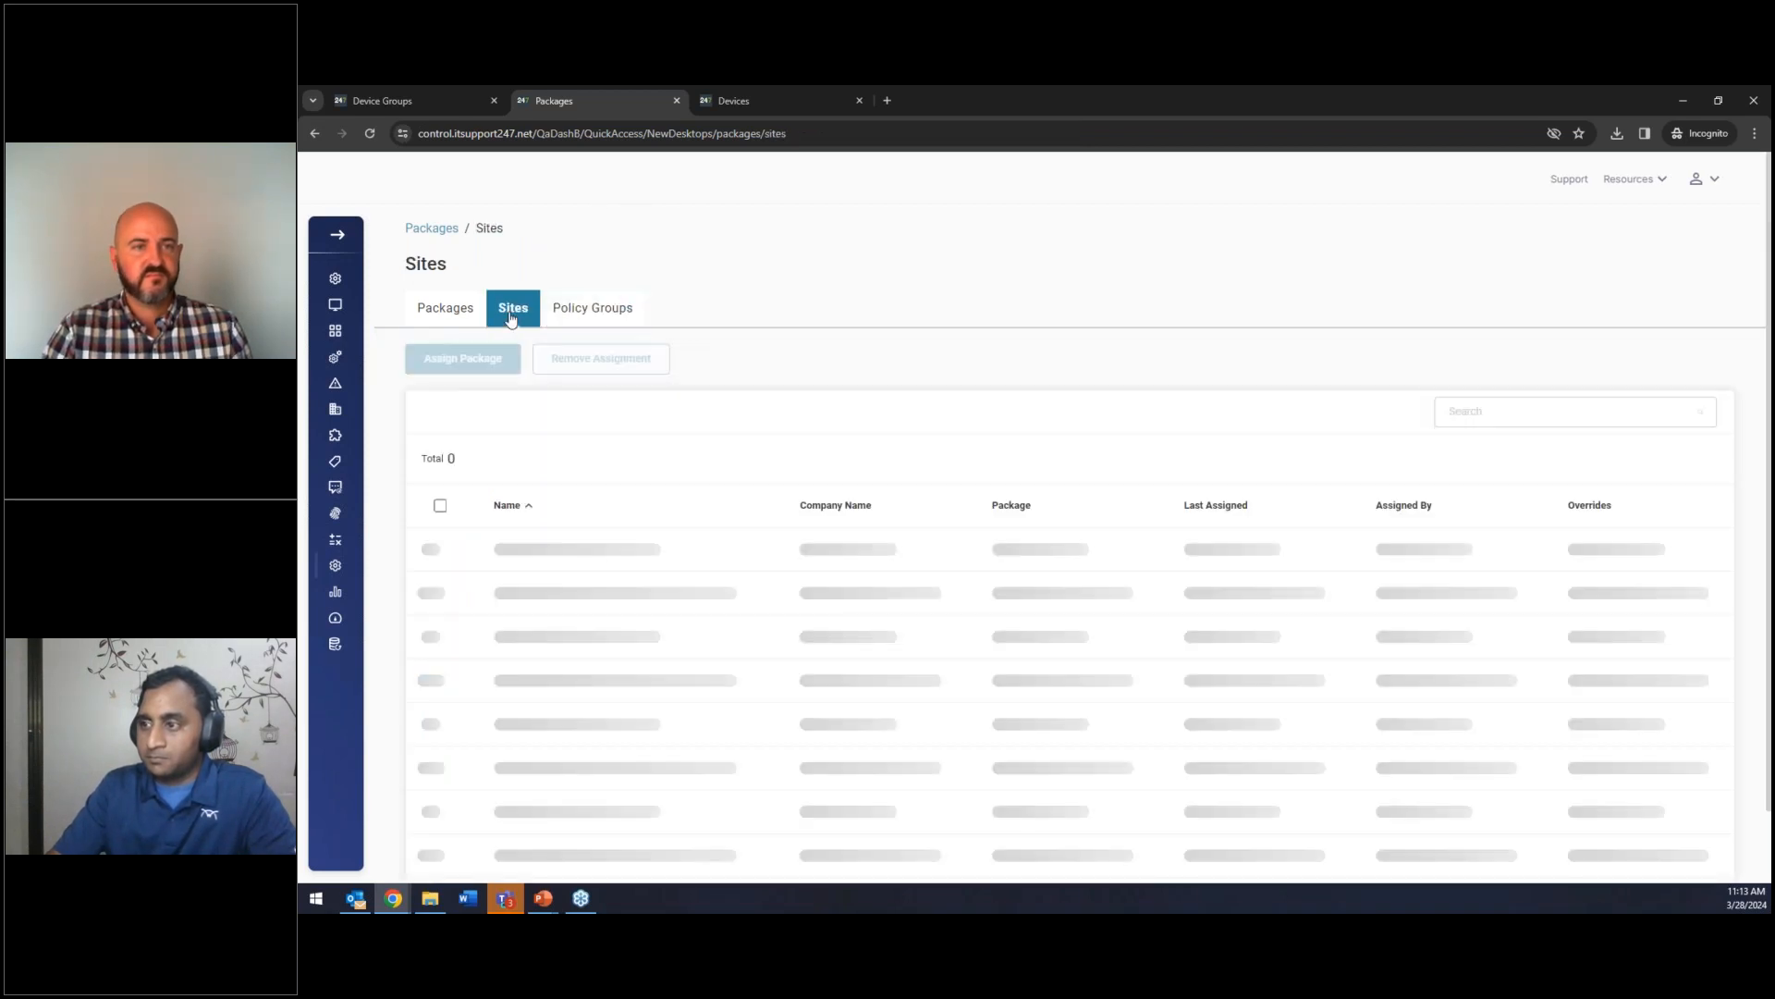
left_click(592, 315)
Check the policy and group sources of the Communicator, OS Patching Server and Webroot Integration settings on device EC2AMAZ-AEVET4E.
left_click(752, 104)
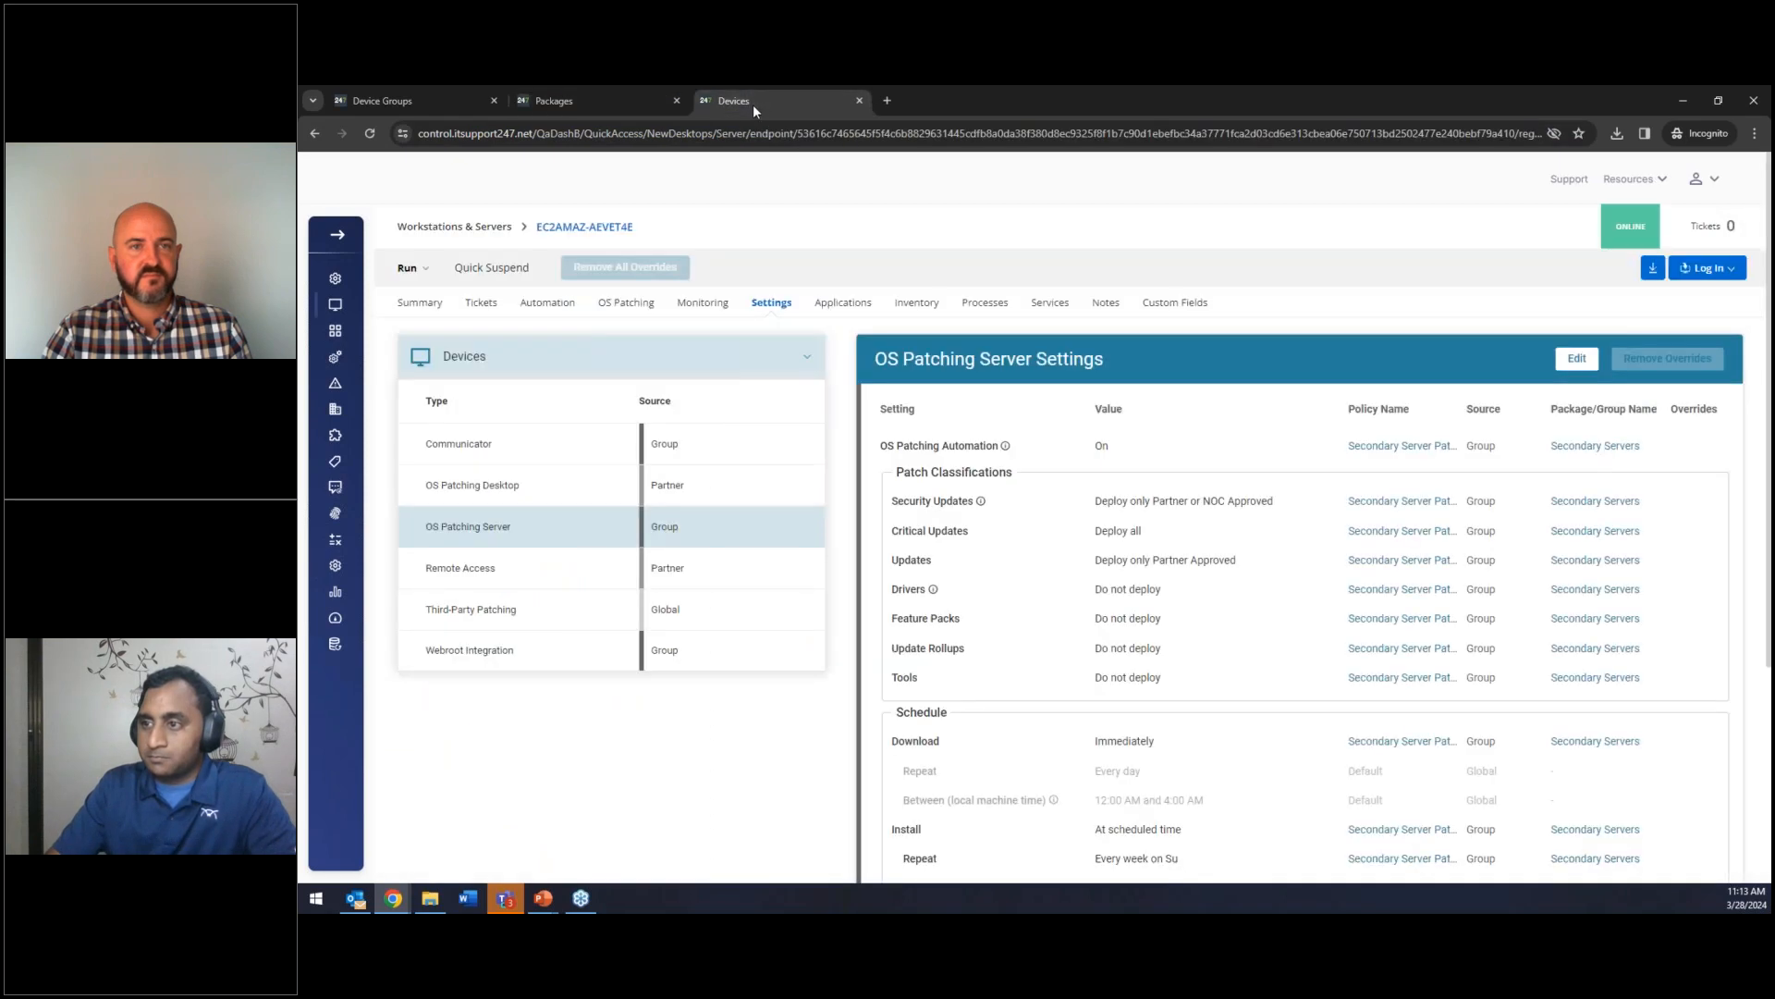
left_click(706, 305)
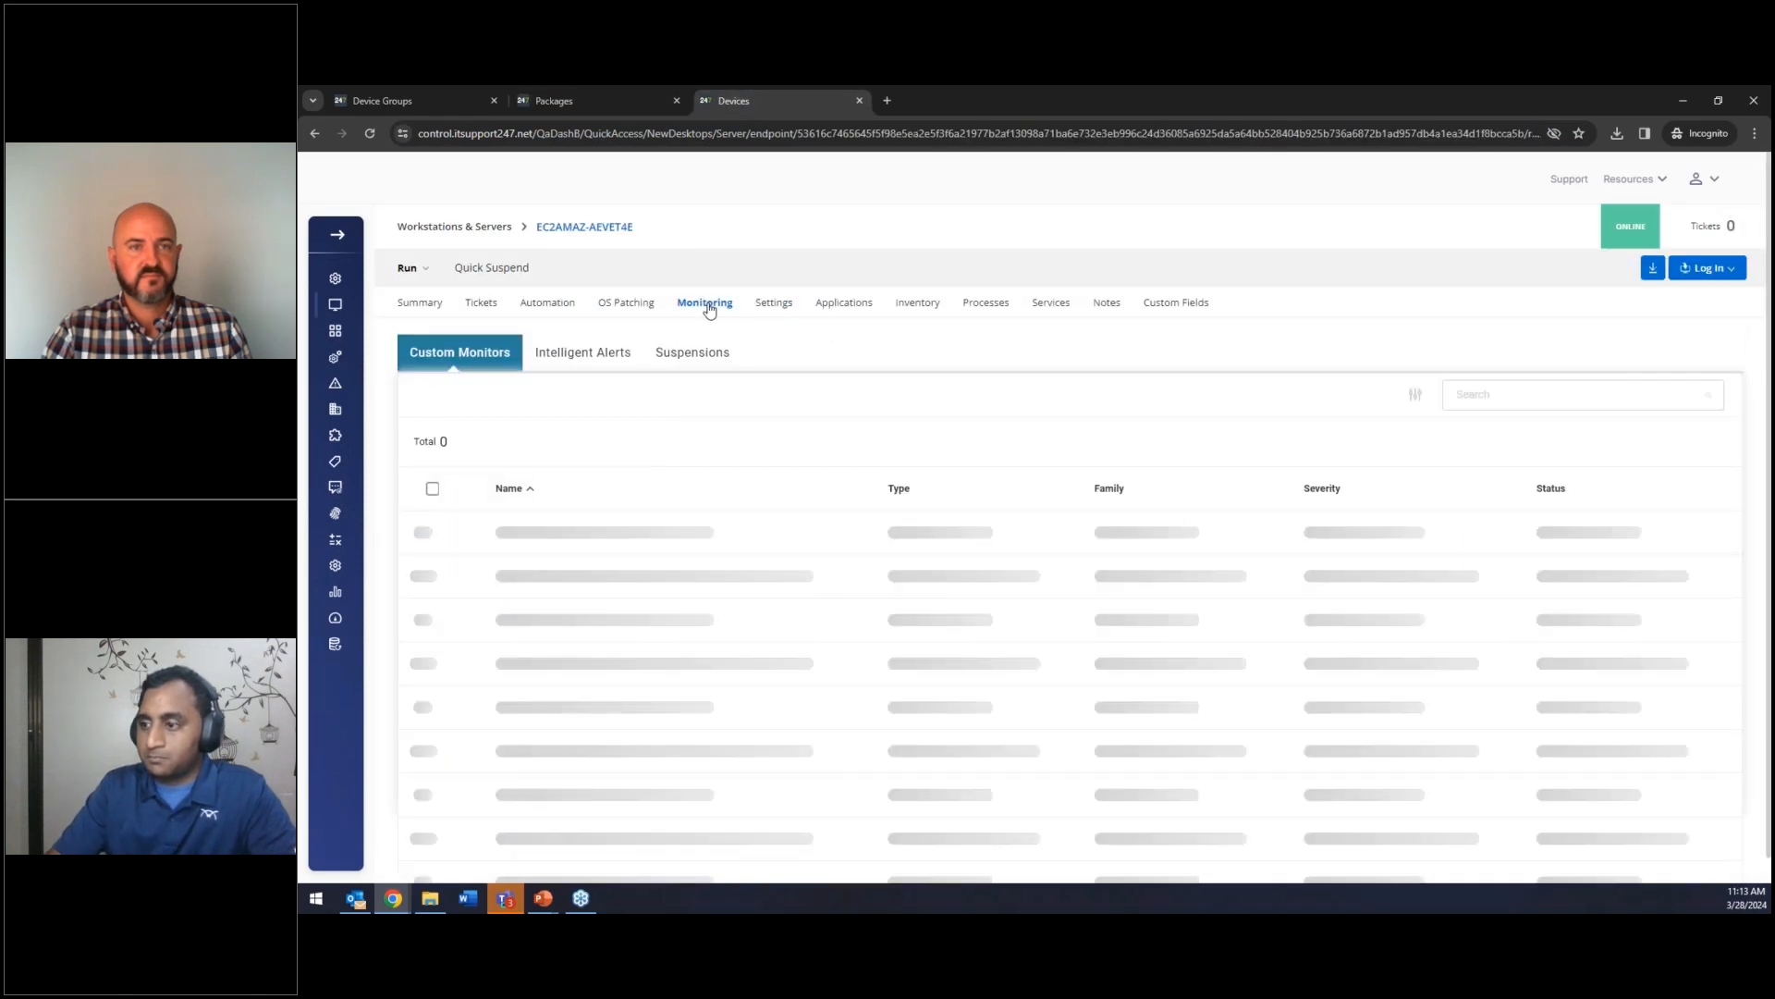
left_click(775, 308)
left_click(811, 360)
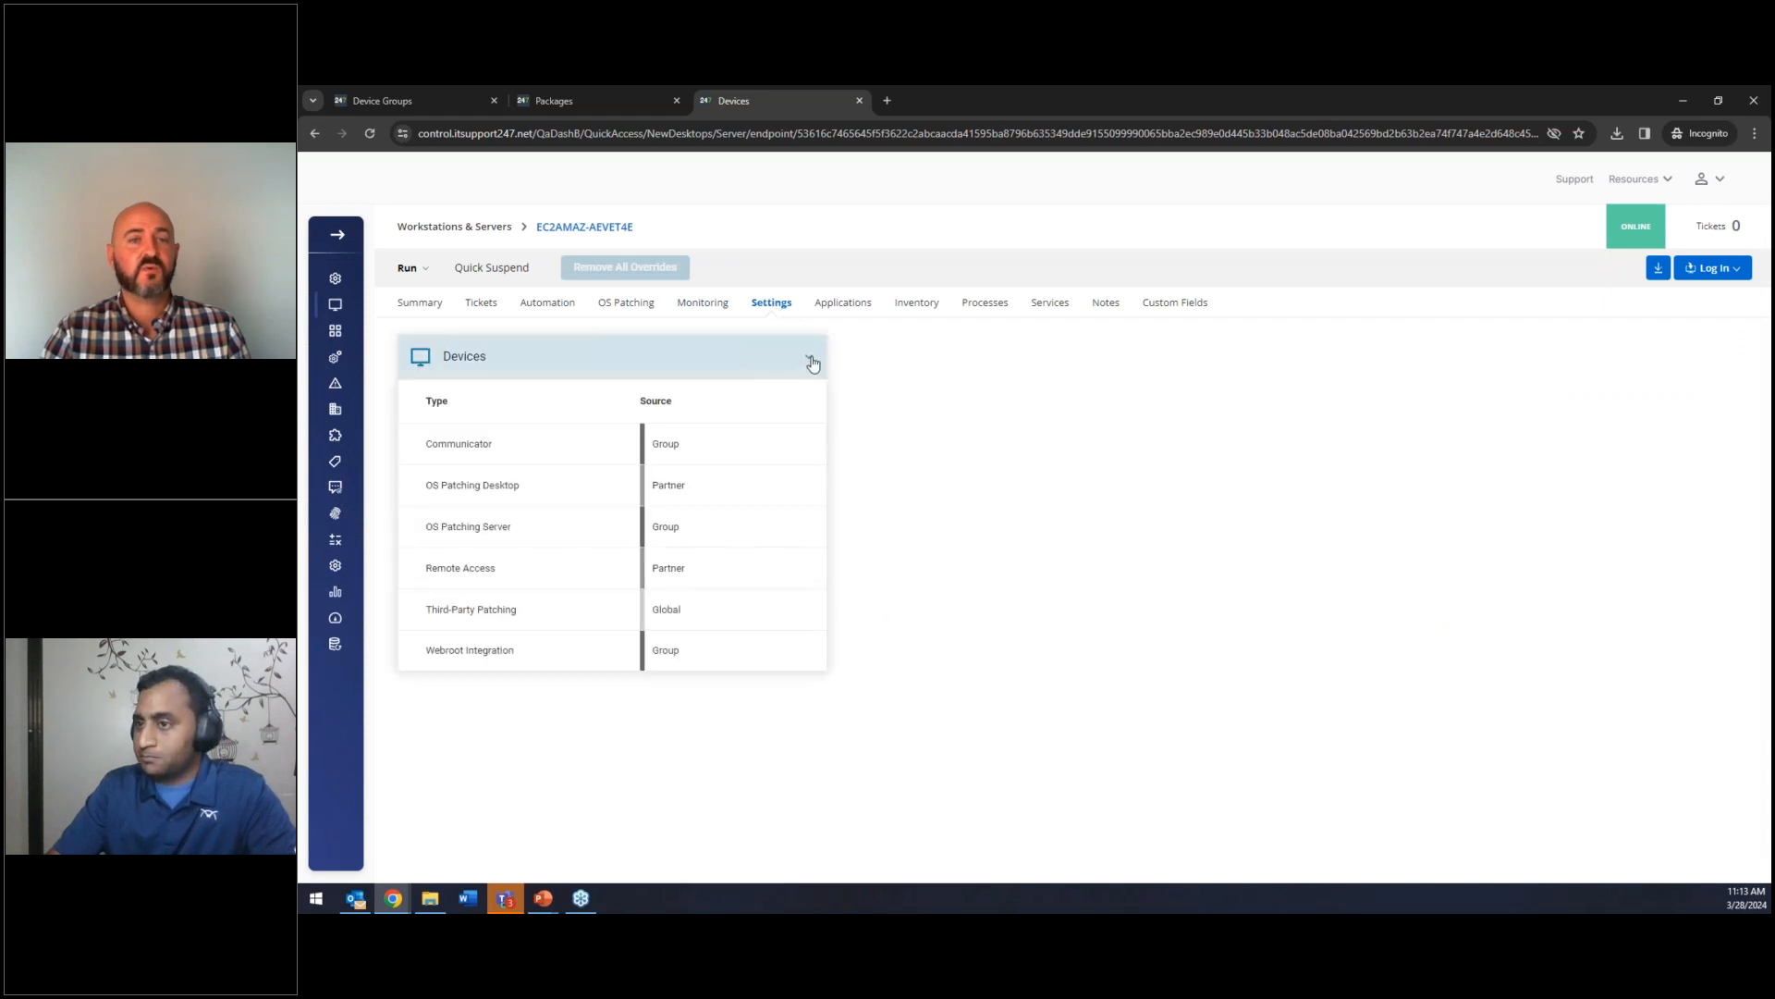
left_click(702, 447)
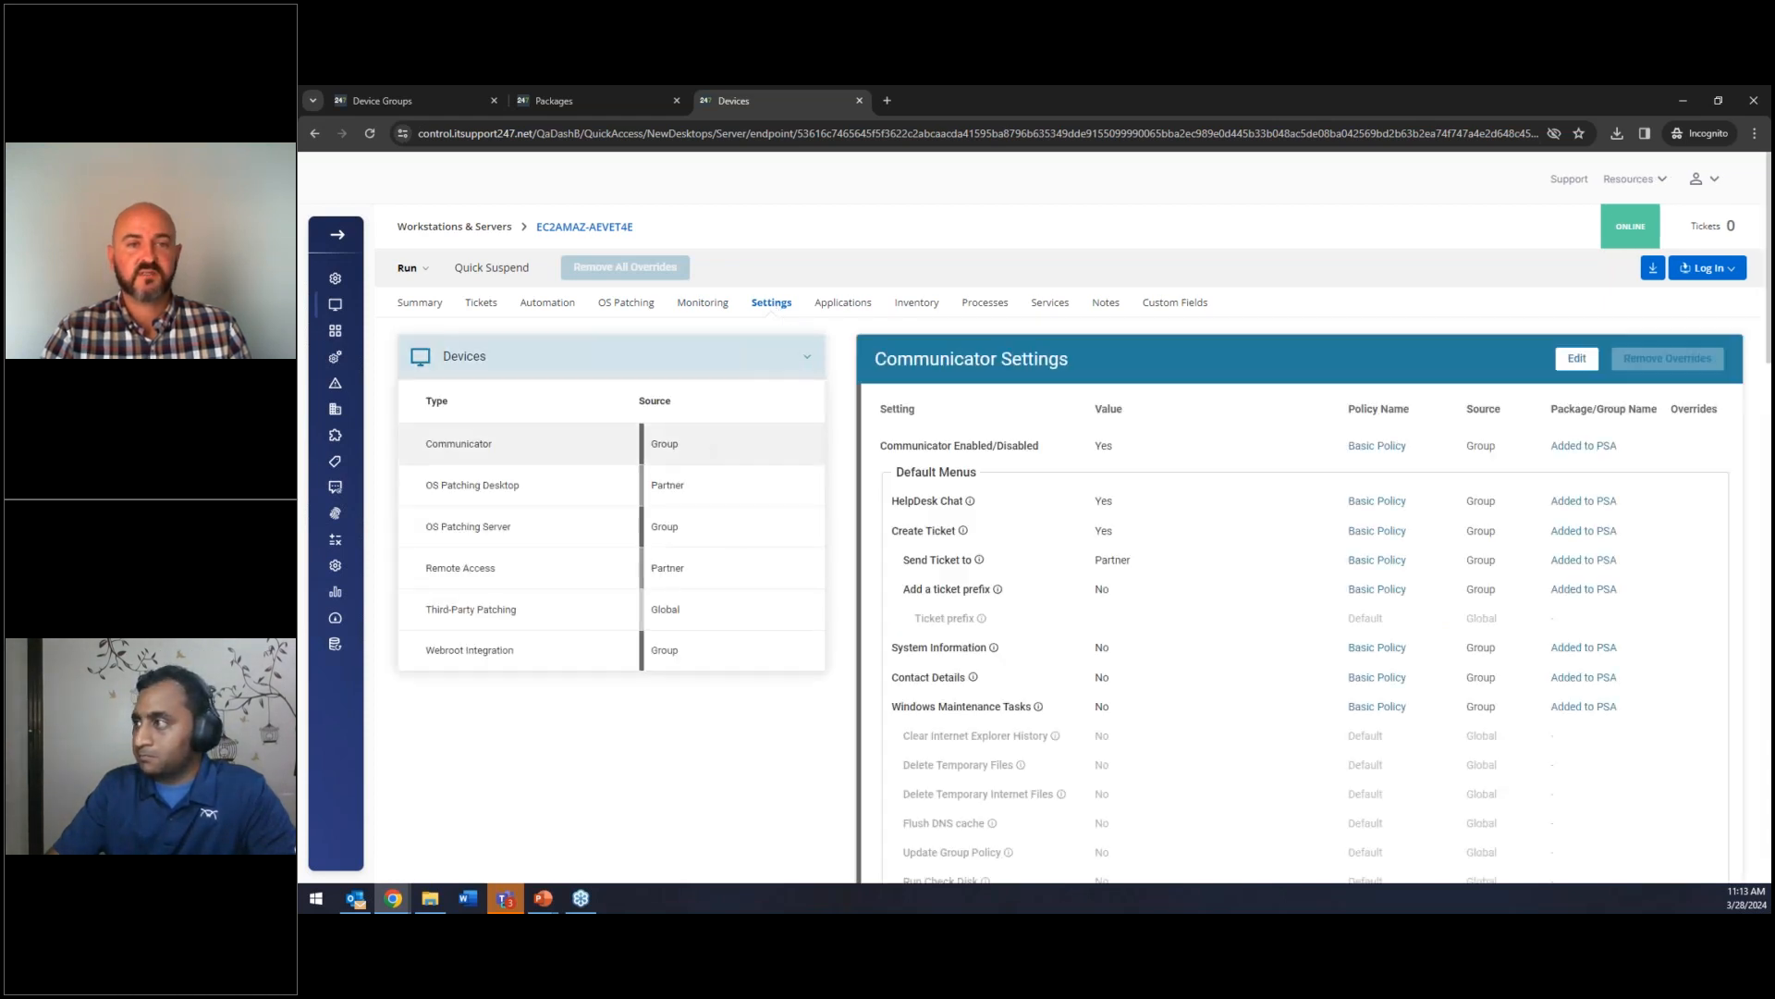
left_click(706, 529)
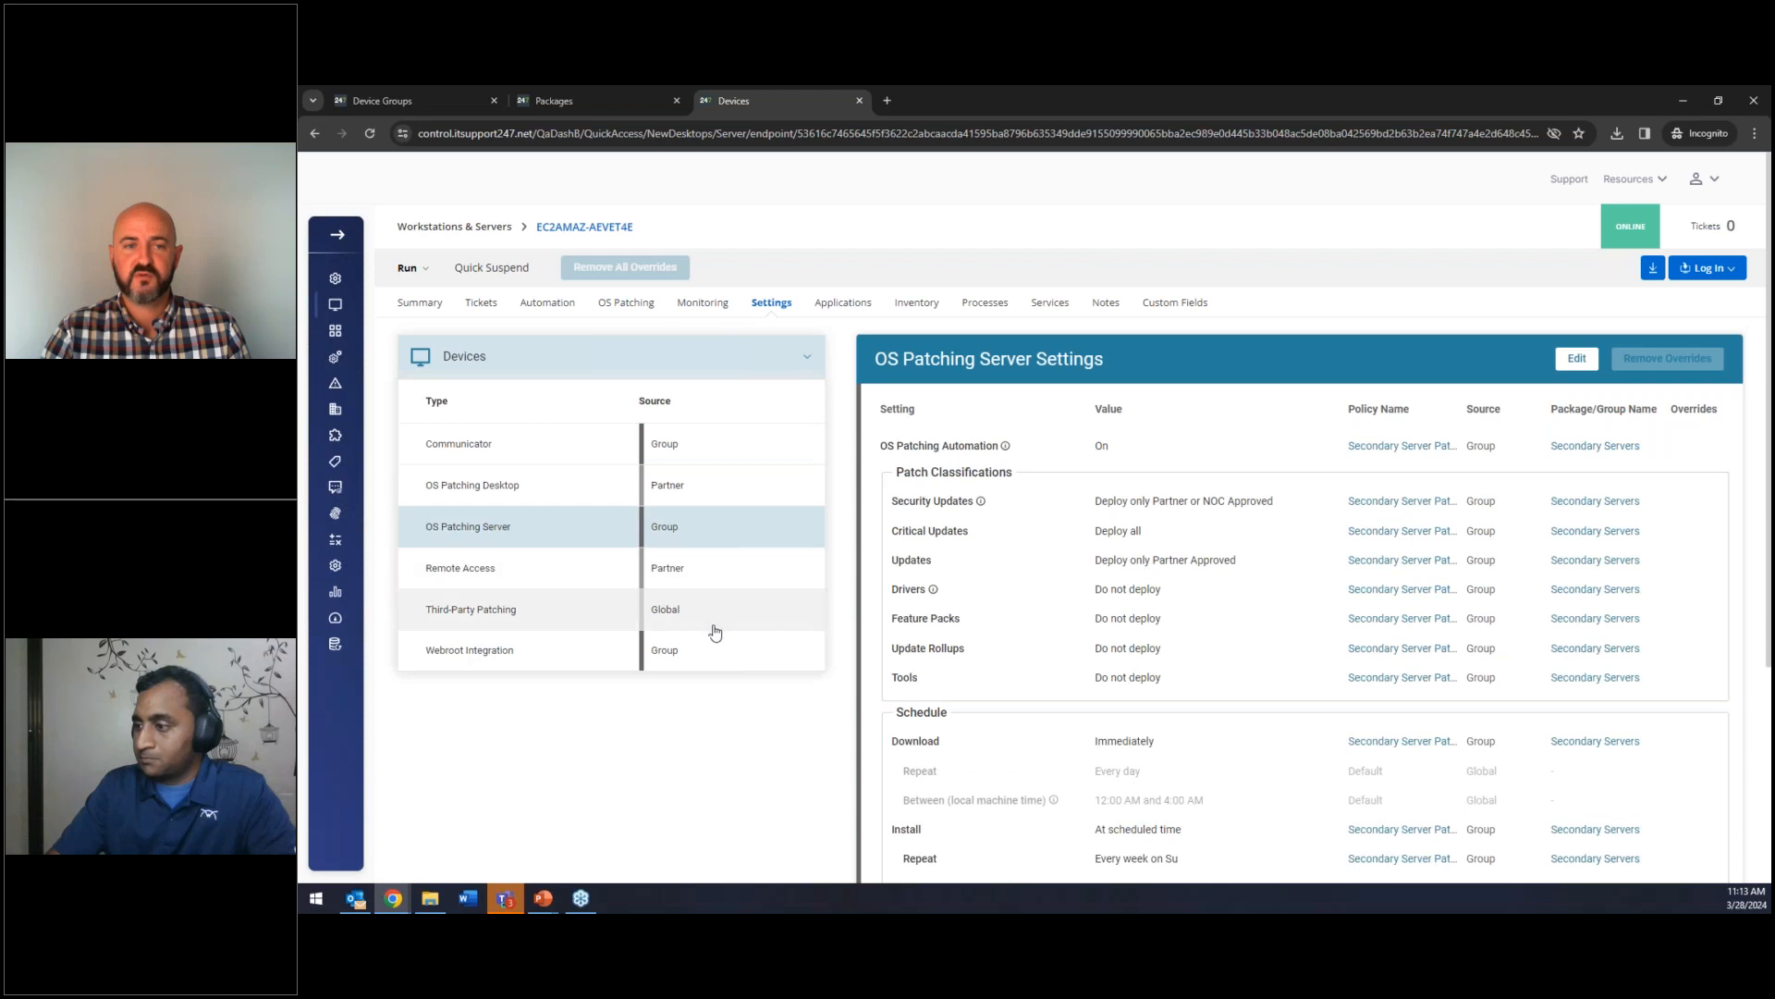
left_click(714, 657)
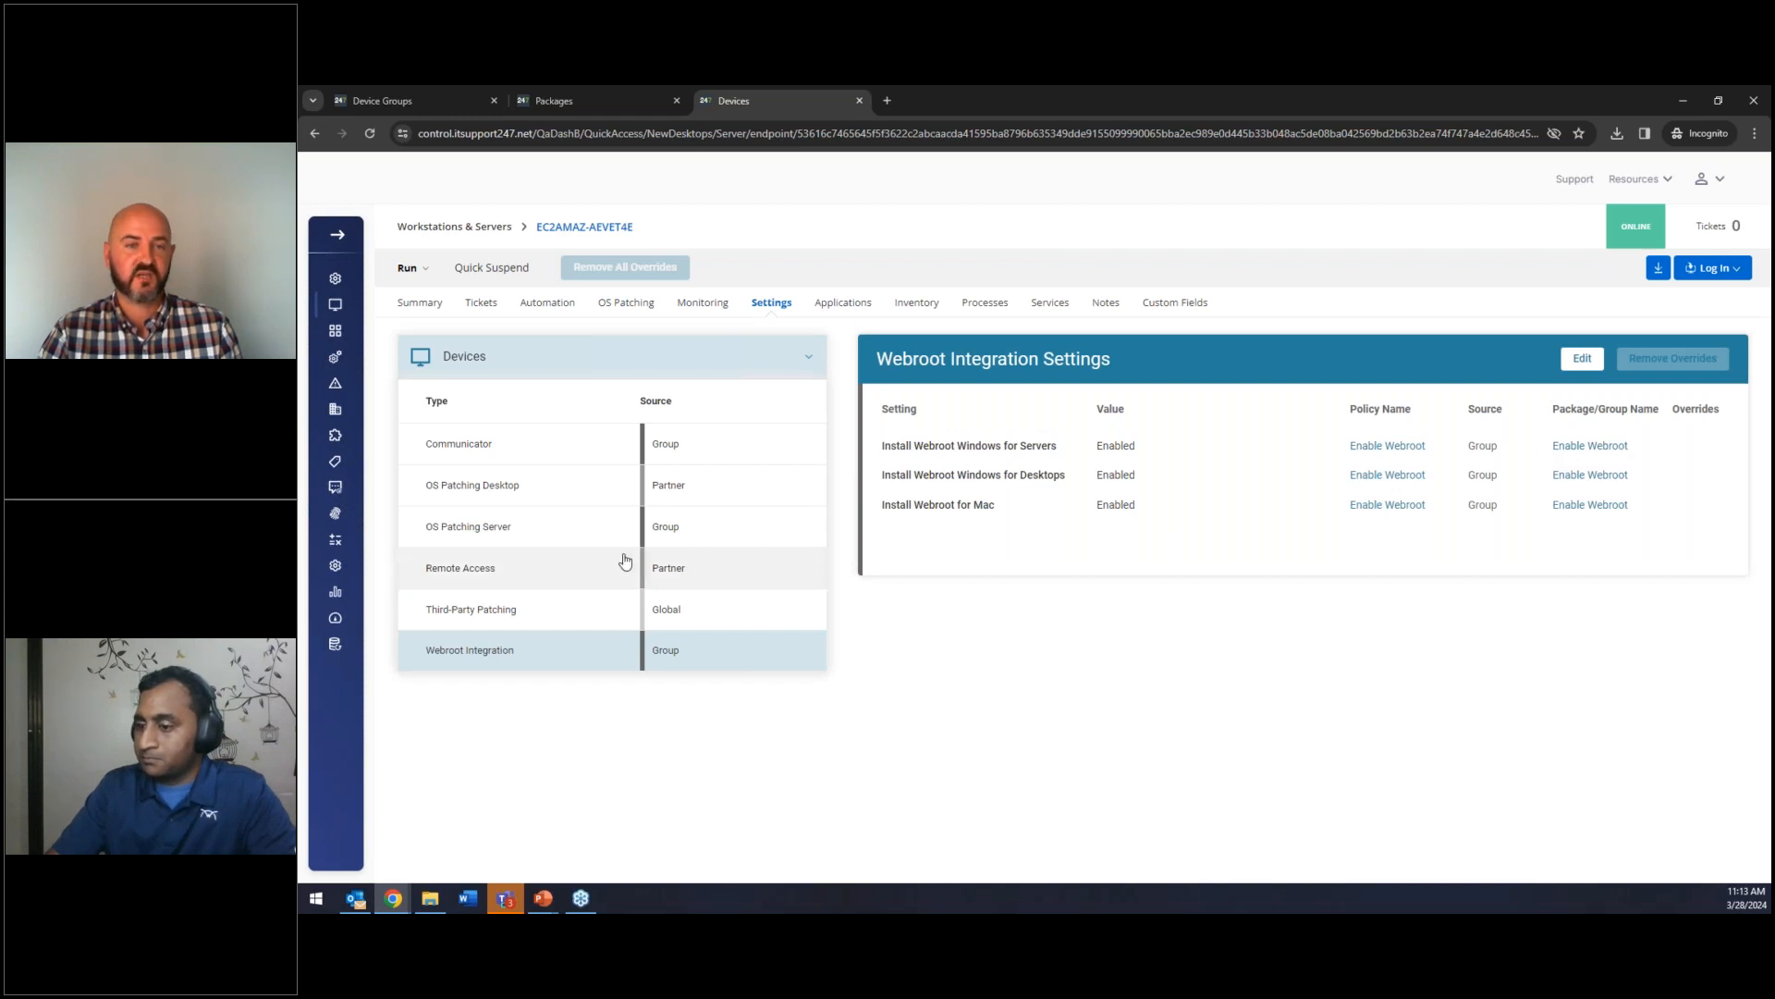
left_click(694, 544)
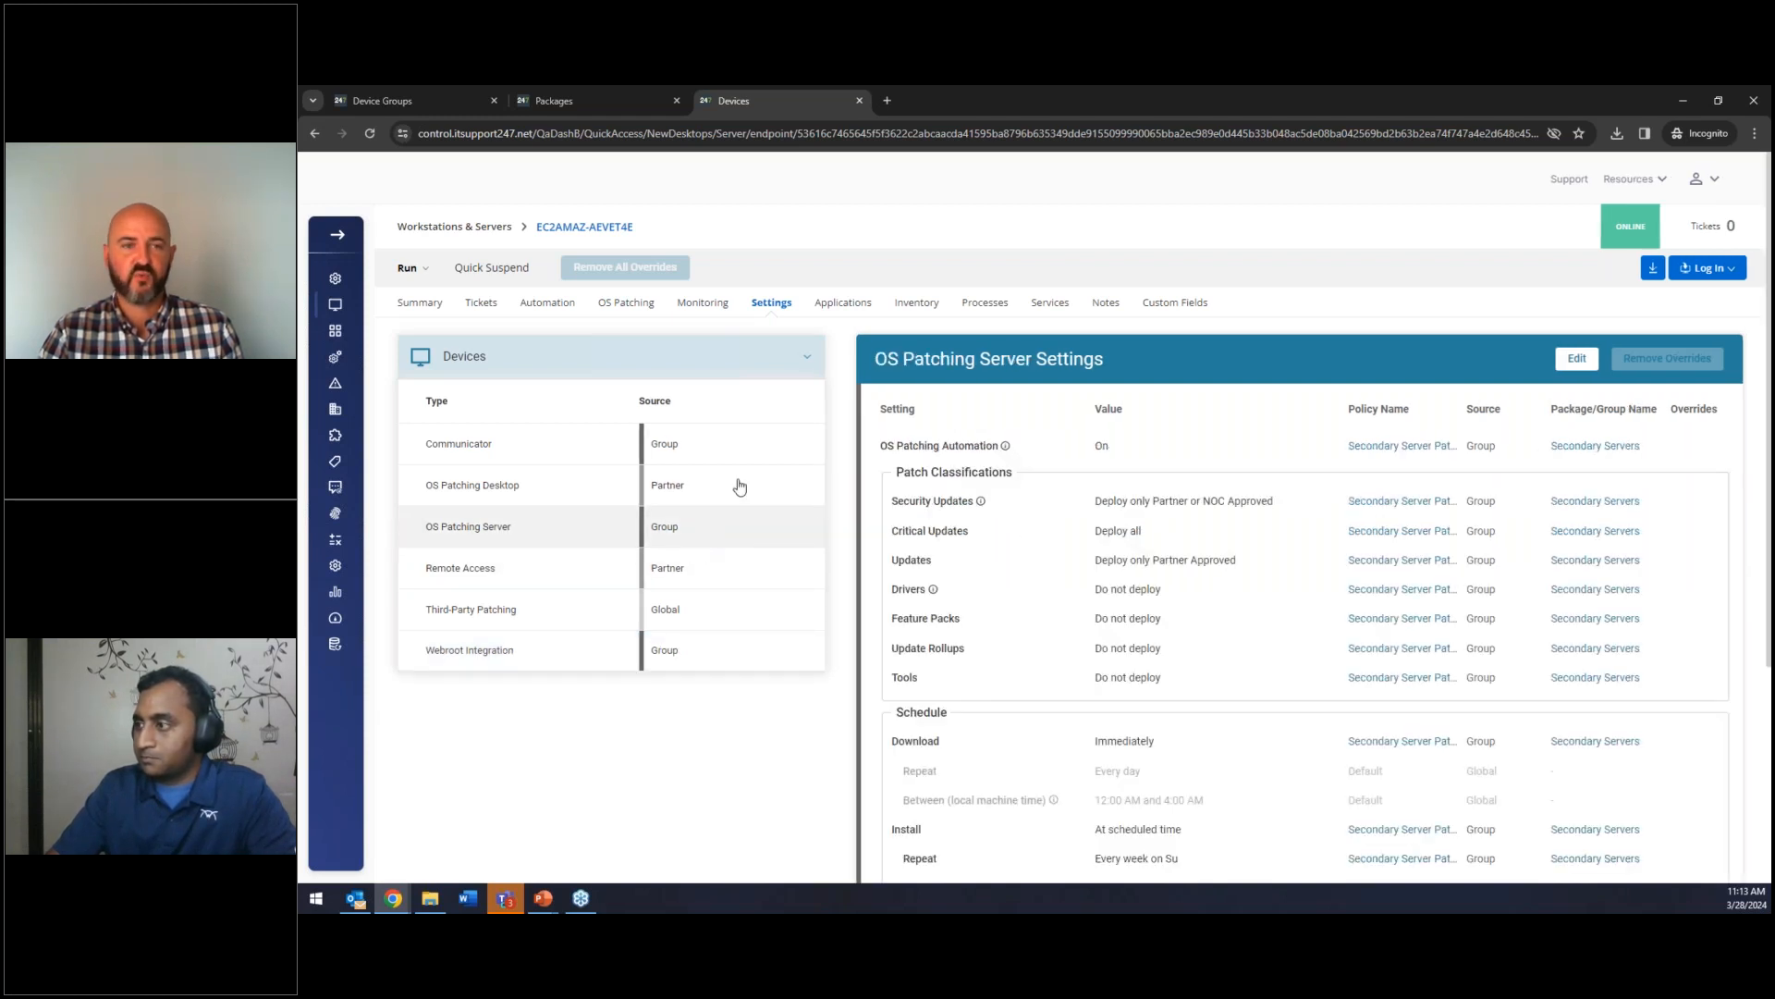
Review again which policy and group supply the device's Communicator, OS Patching Server and Webroot Integration settings.
left_click(717, 455)
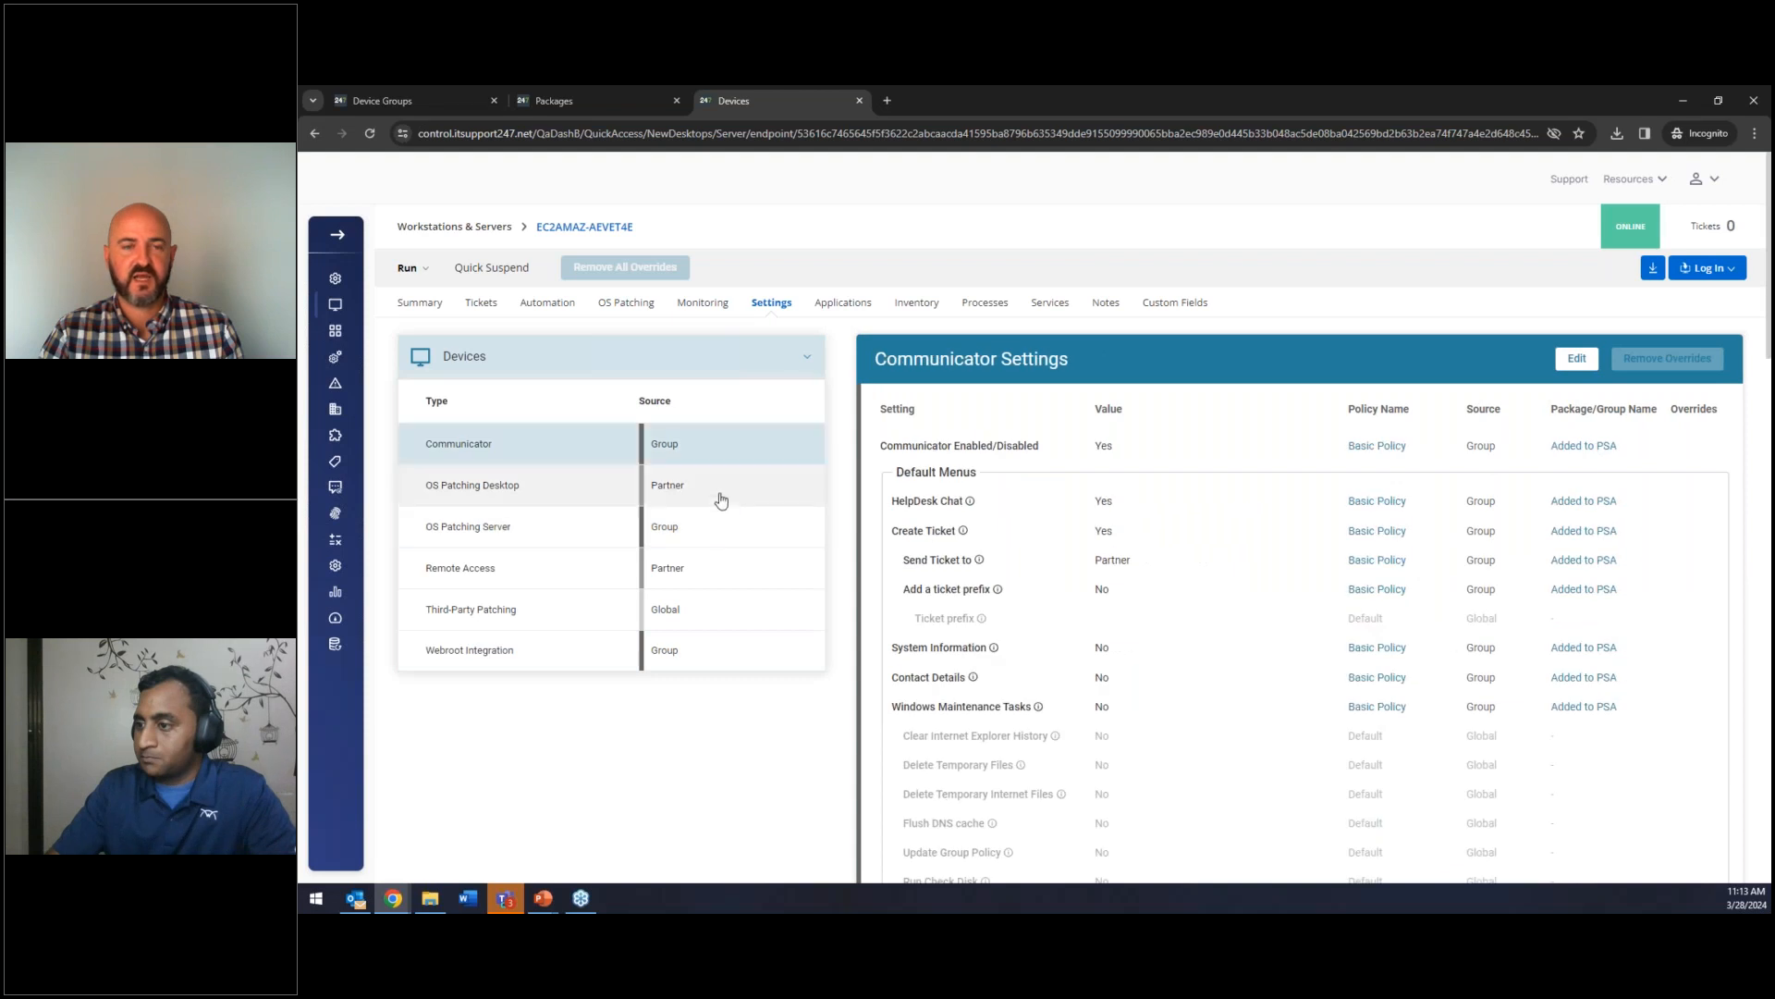
left_click(718, 527)
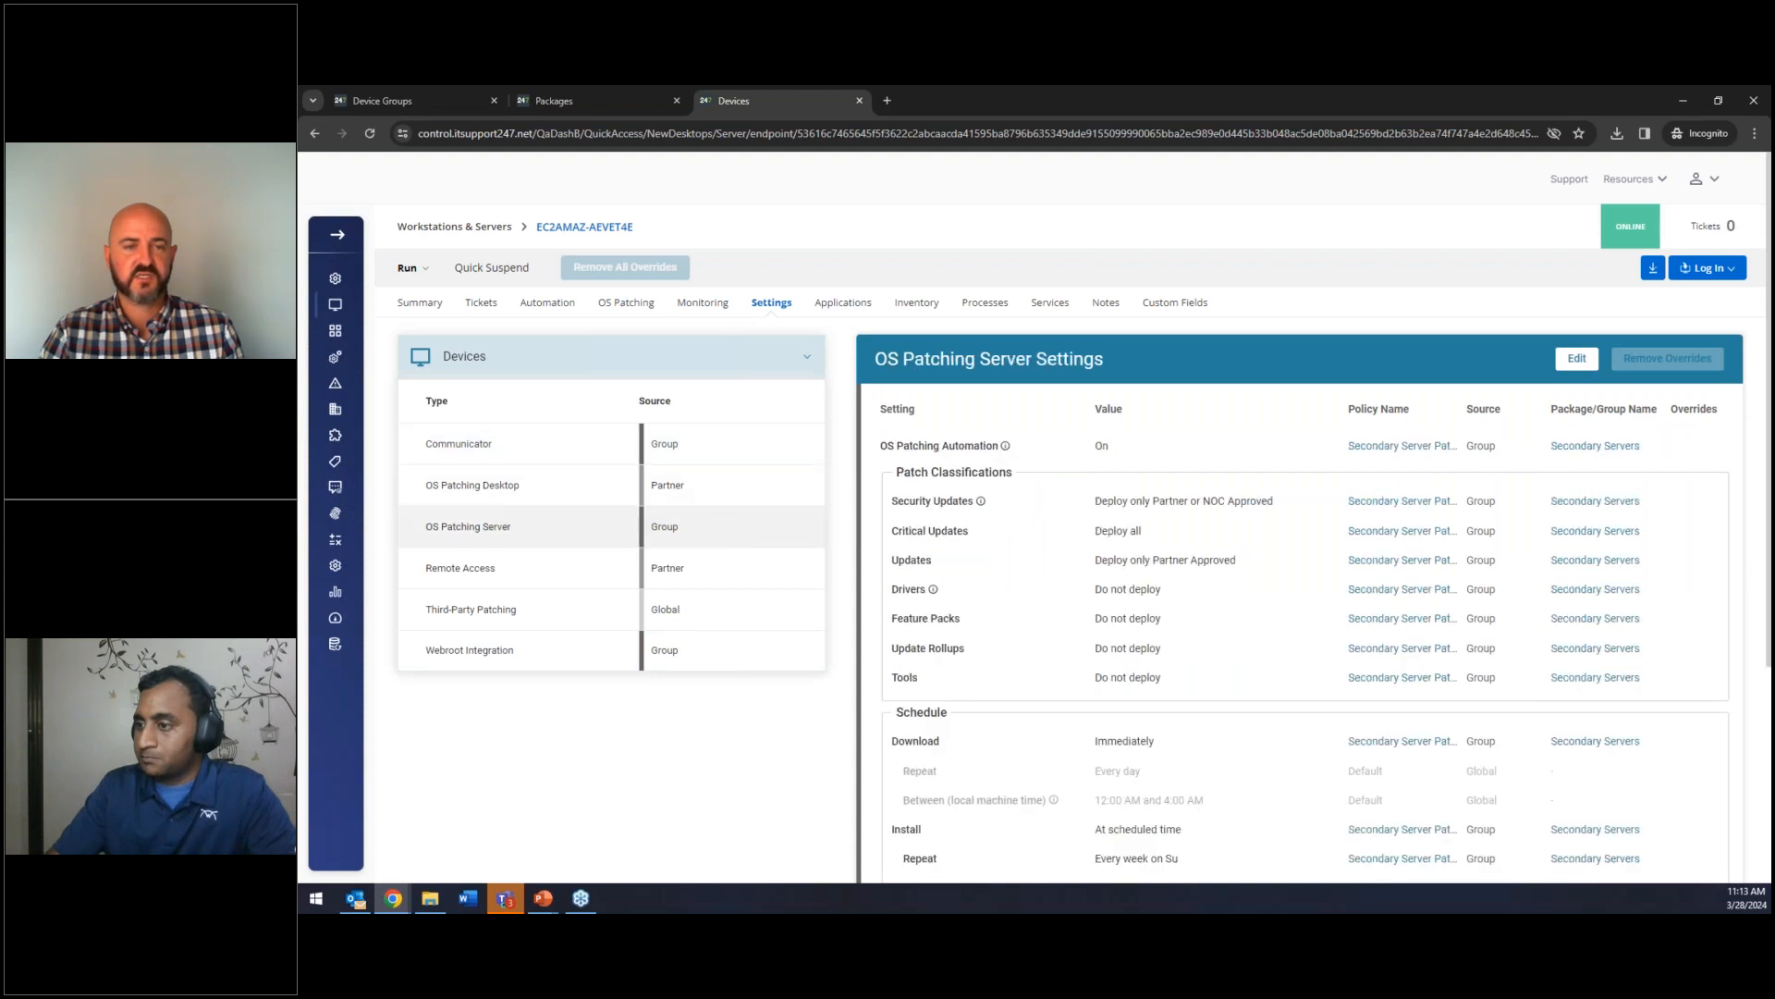
left_click(716, 654)
Reload the policy groups page, refresh the settings of device EC2AMAZ-AEVET4E and list their sources.
left_click(589, 98)
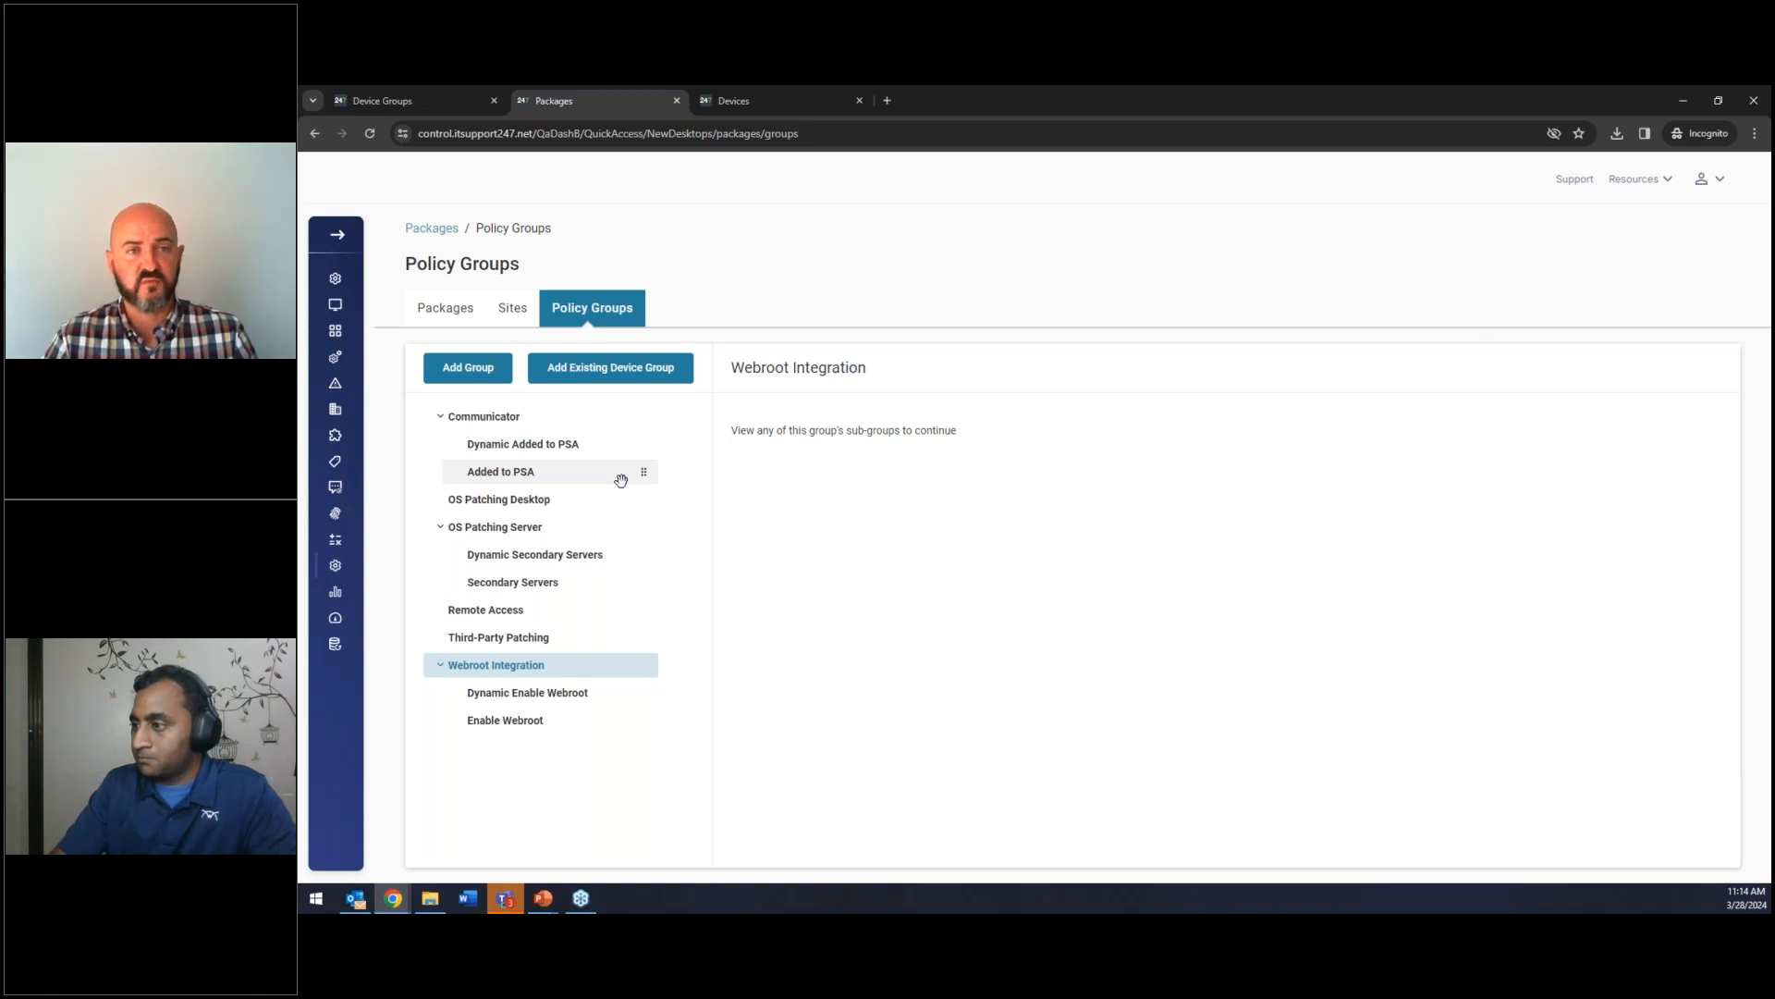
left_click(370, 135)
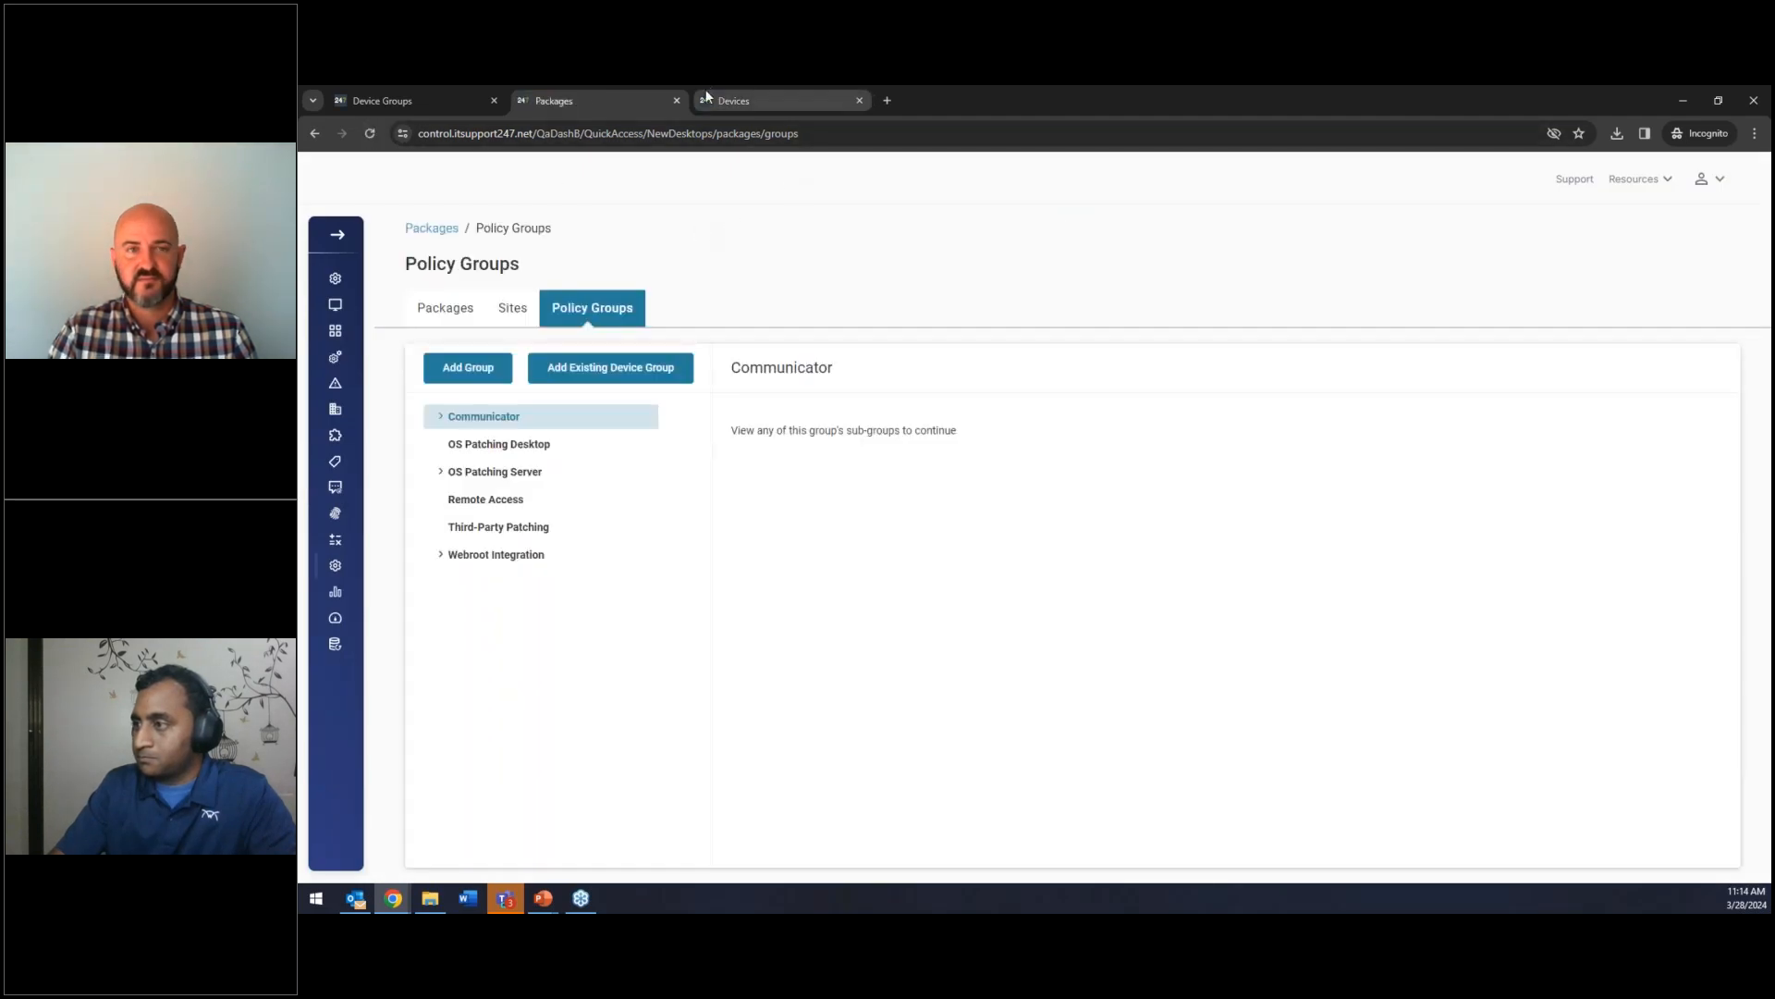
left_click(747, 101)
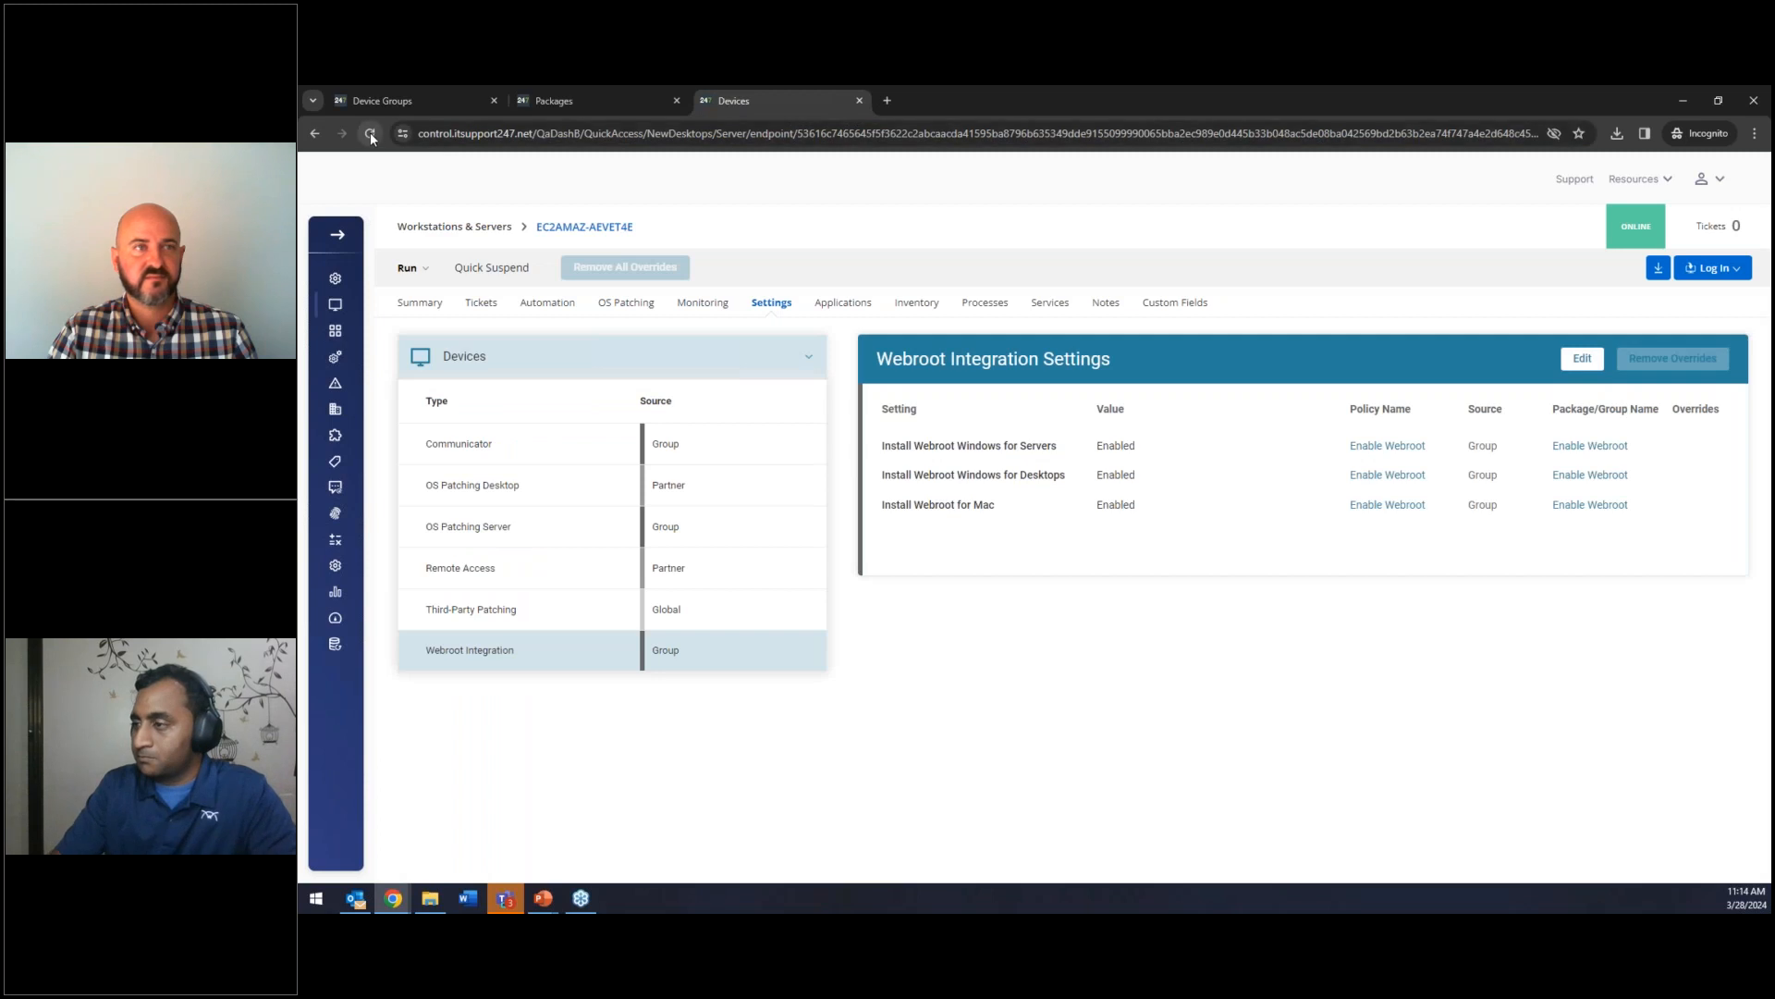
left_click(638, 307)
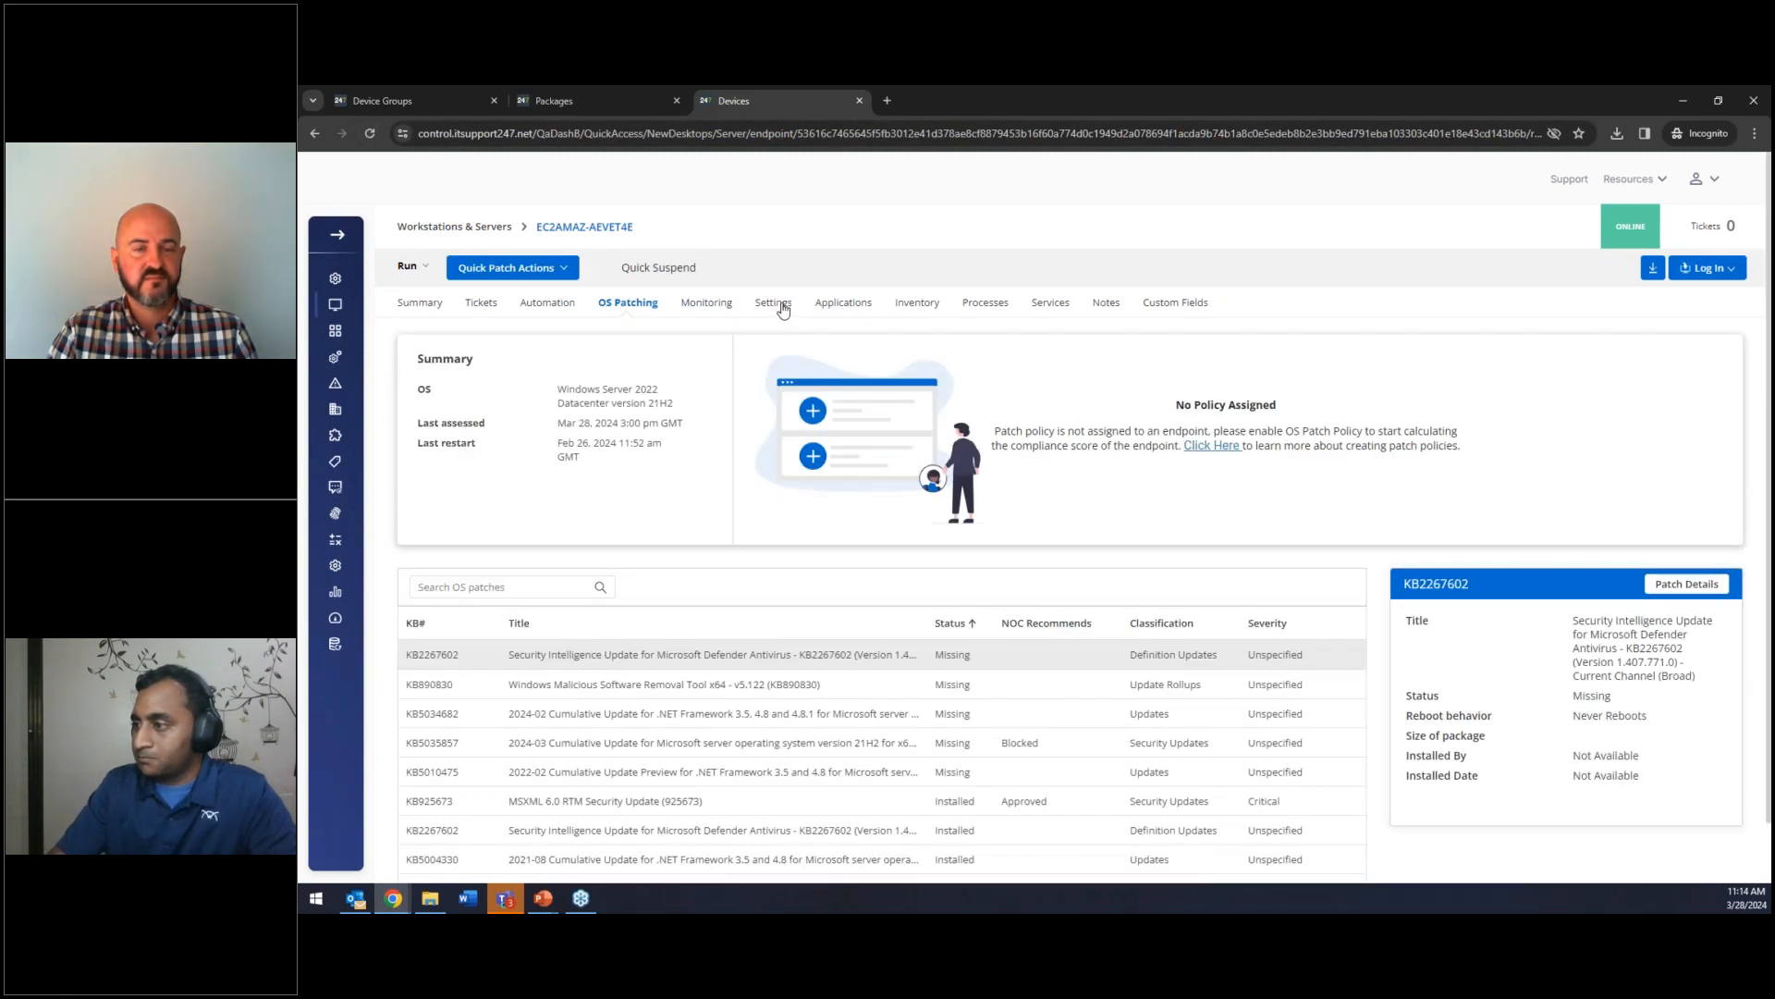
left_click(782, 306)
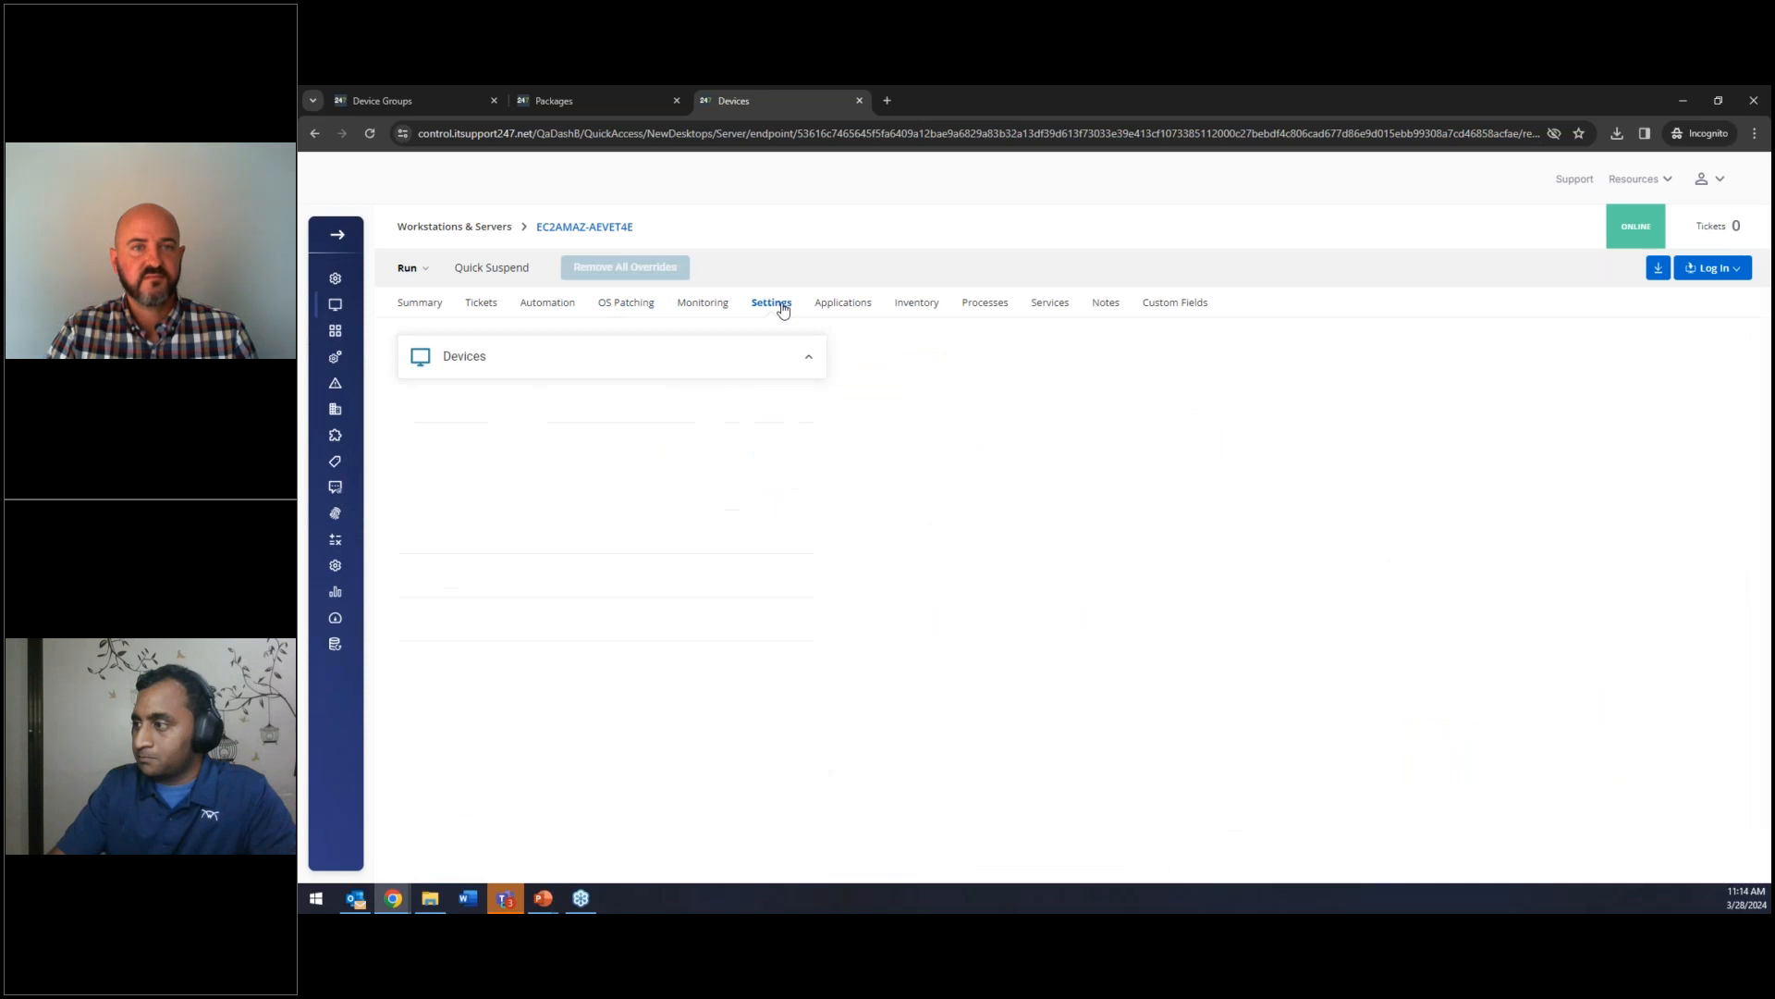
left_click(808, 361)
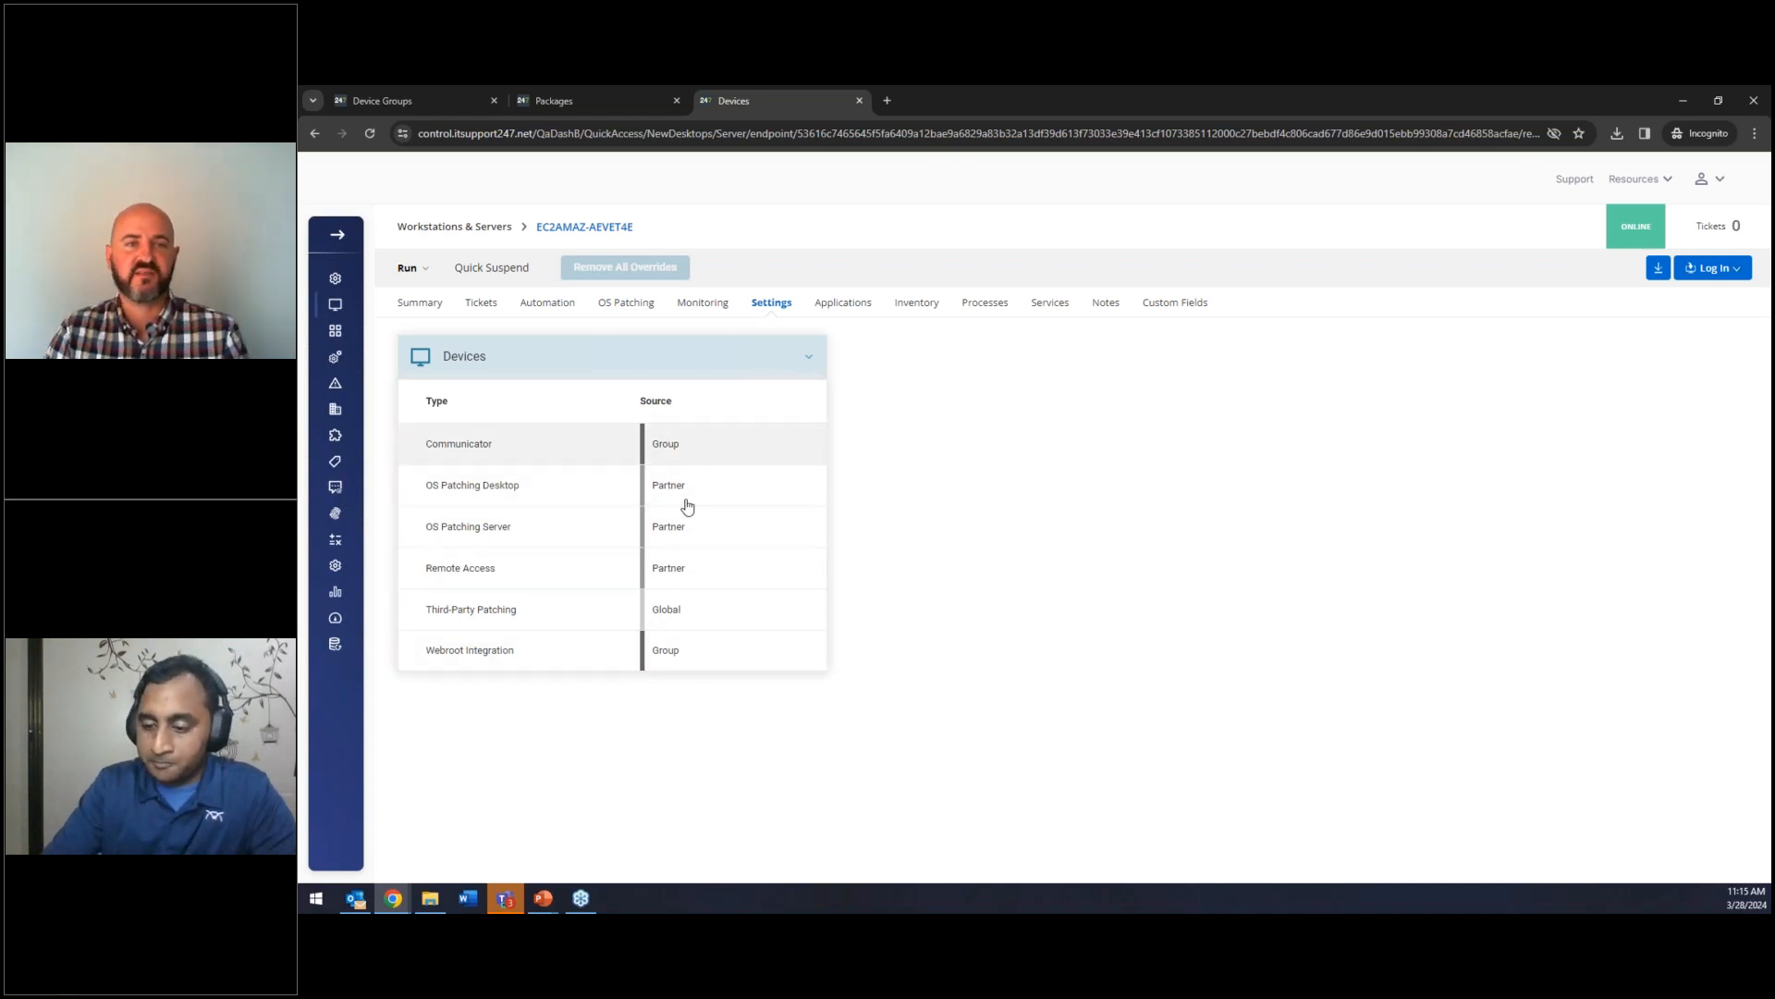
Examine the policy and group names behind the refreshed Webroot Integration, Communicator and OS Patching Server settings.
left_click(701, 665)
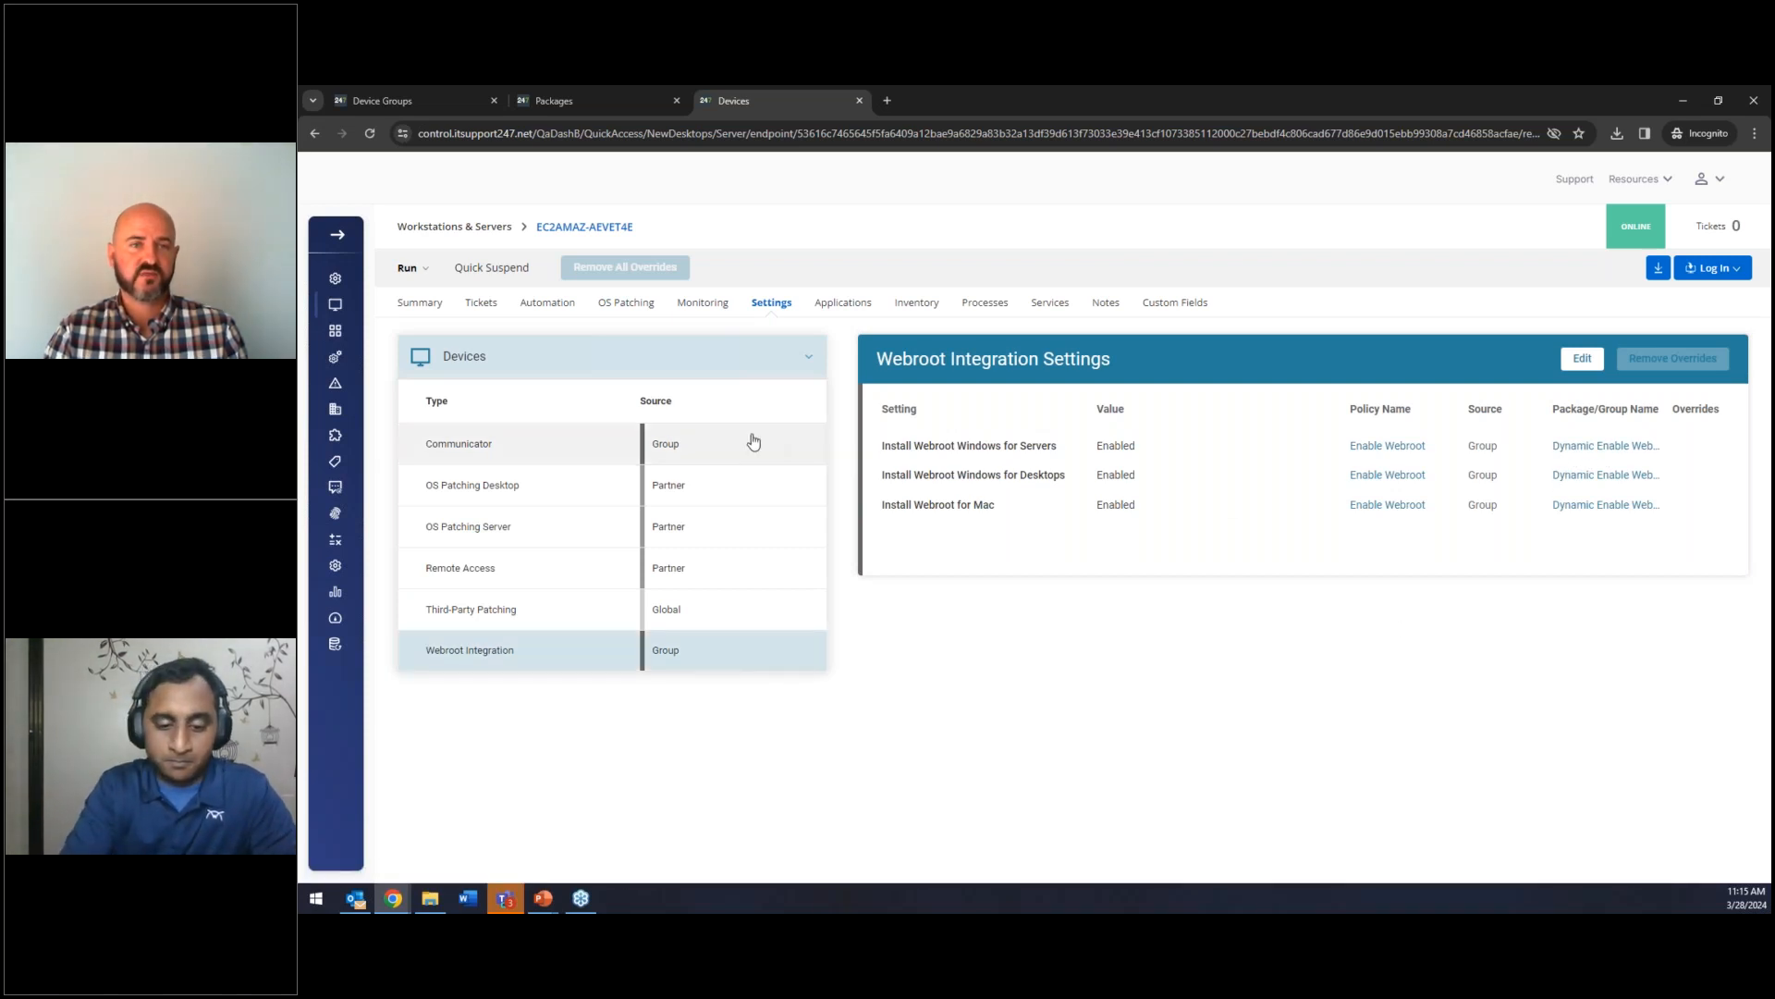
left_click(711, 461)
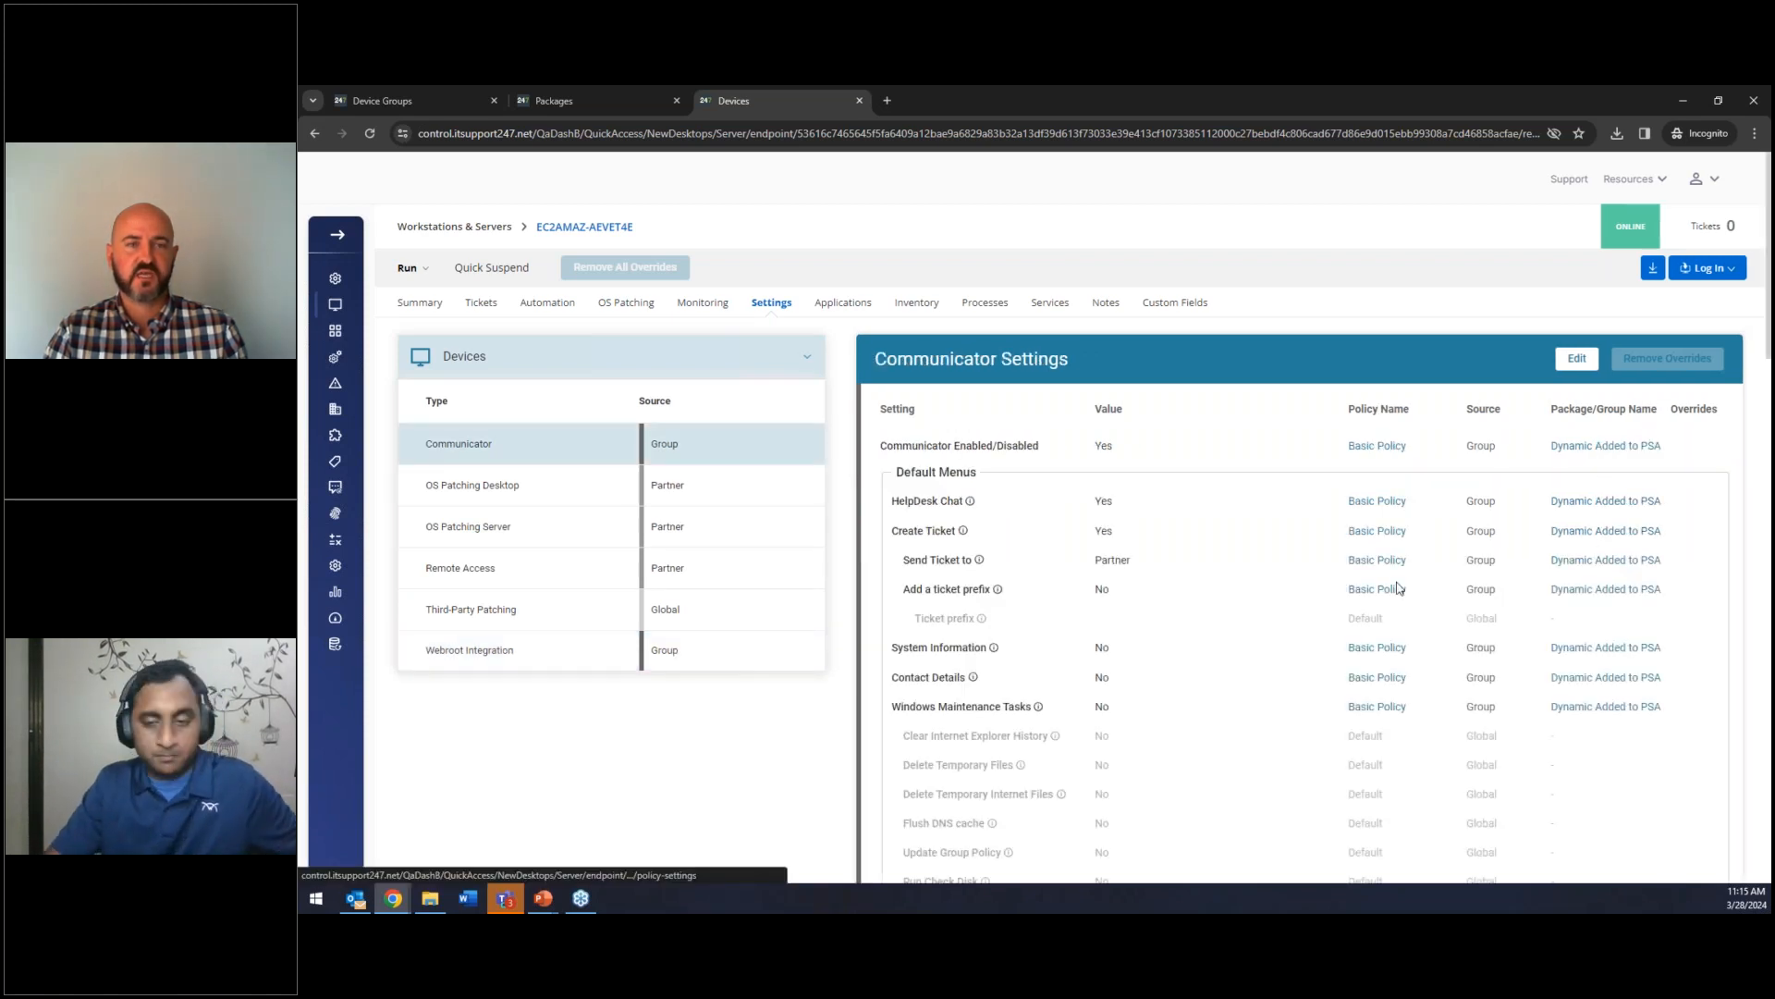
left_click(711, 530)
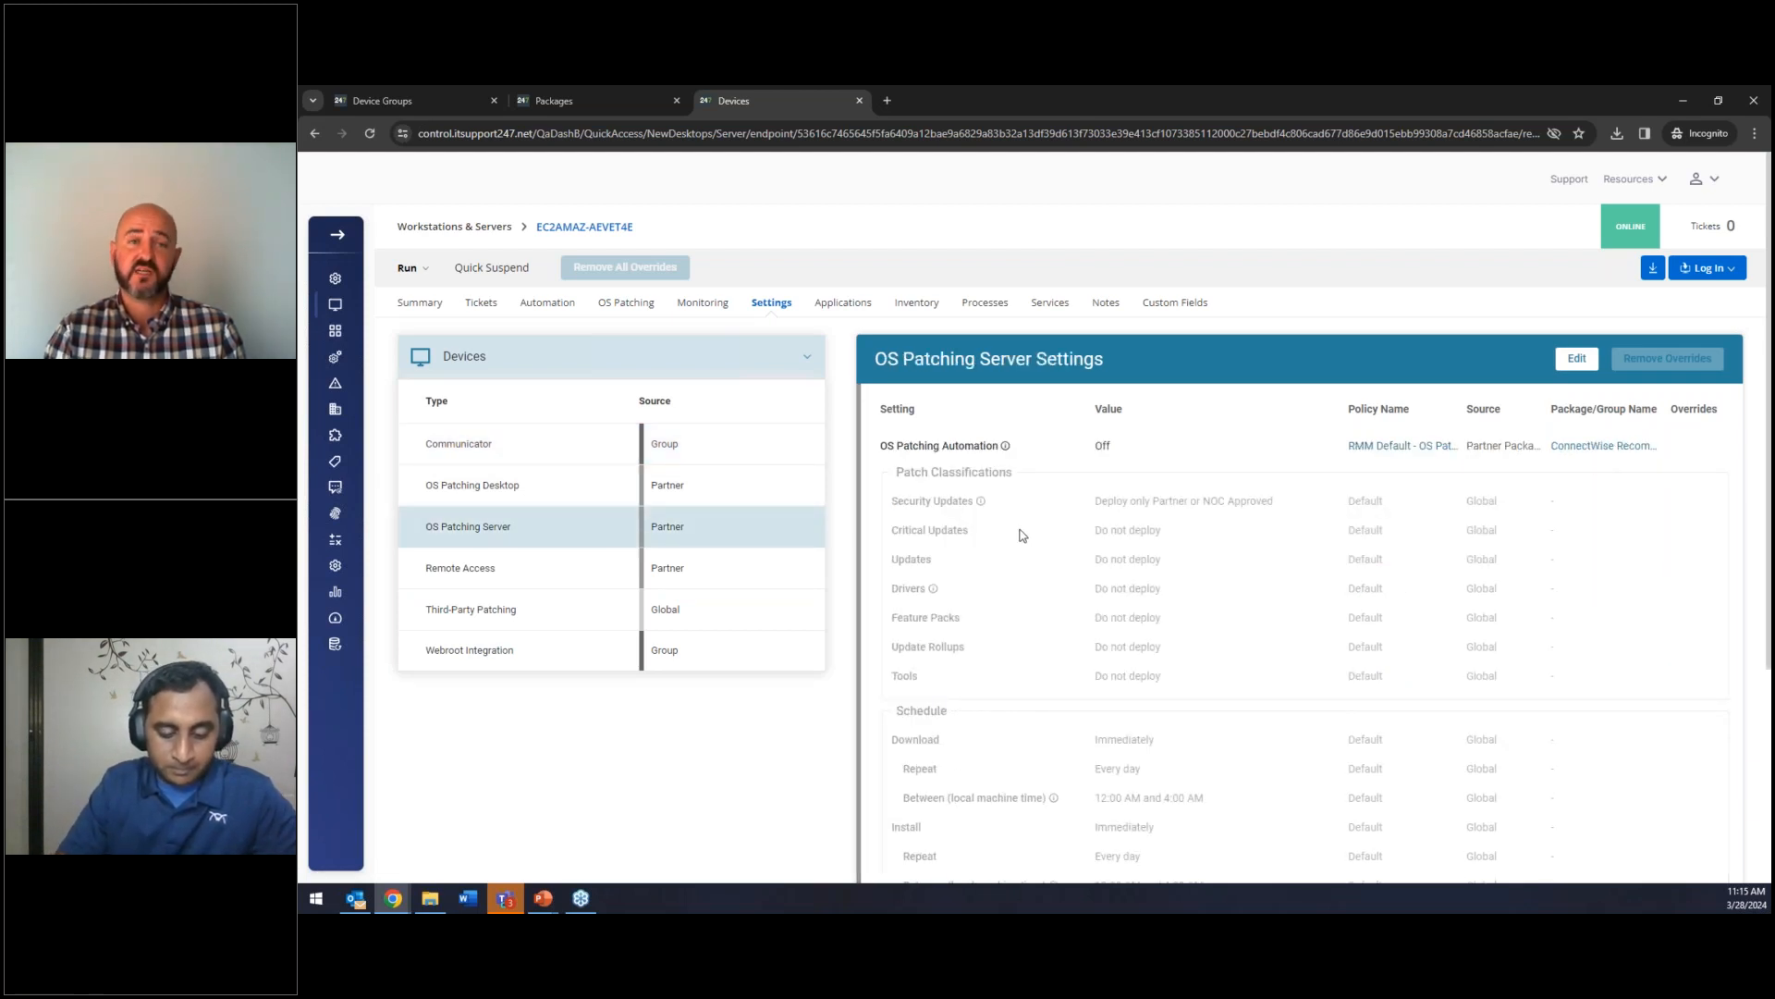
left_click(703, 535)
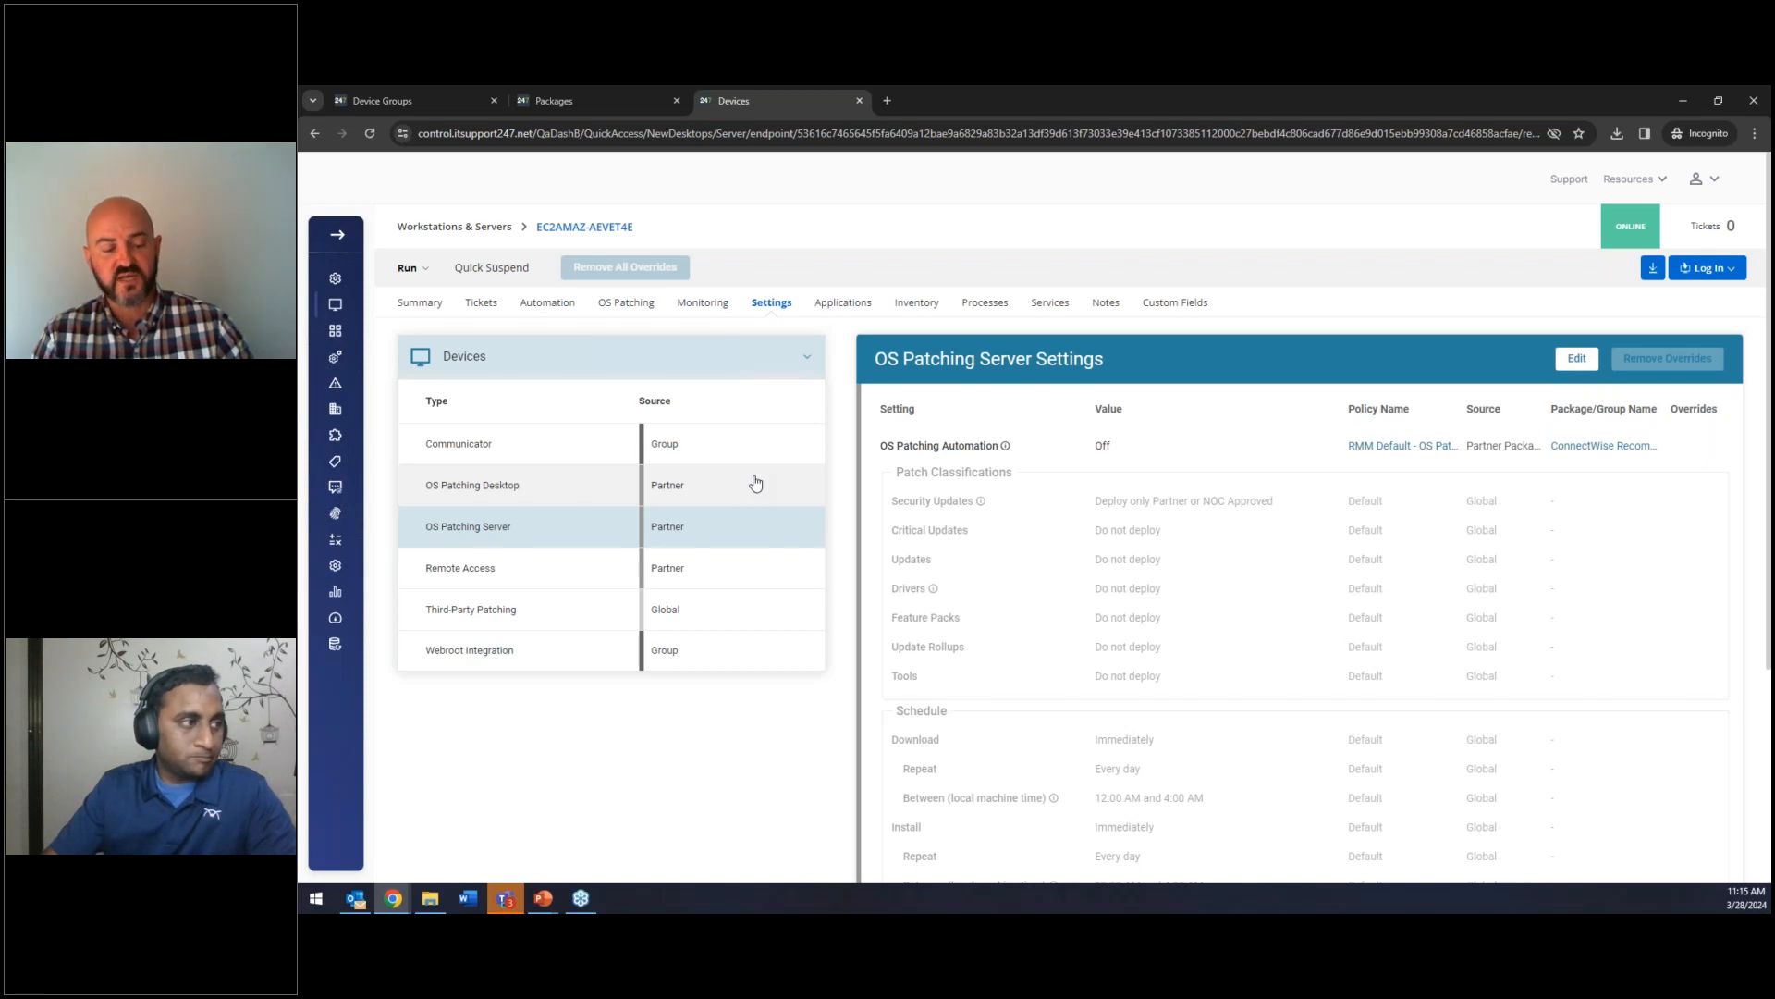
Return to the policy groups and expand Communicator, OS Patching Server and Webroot Integration to show their sub-groups.
left_click(601, 99)
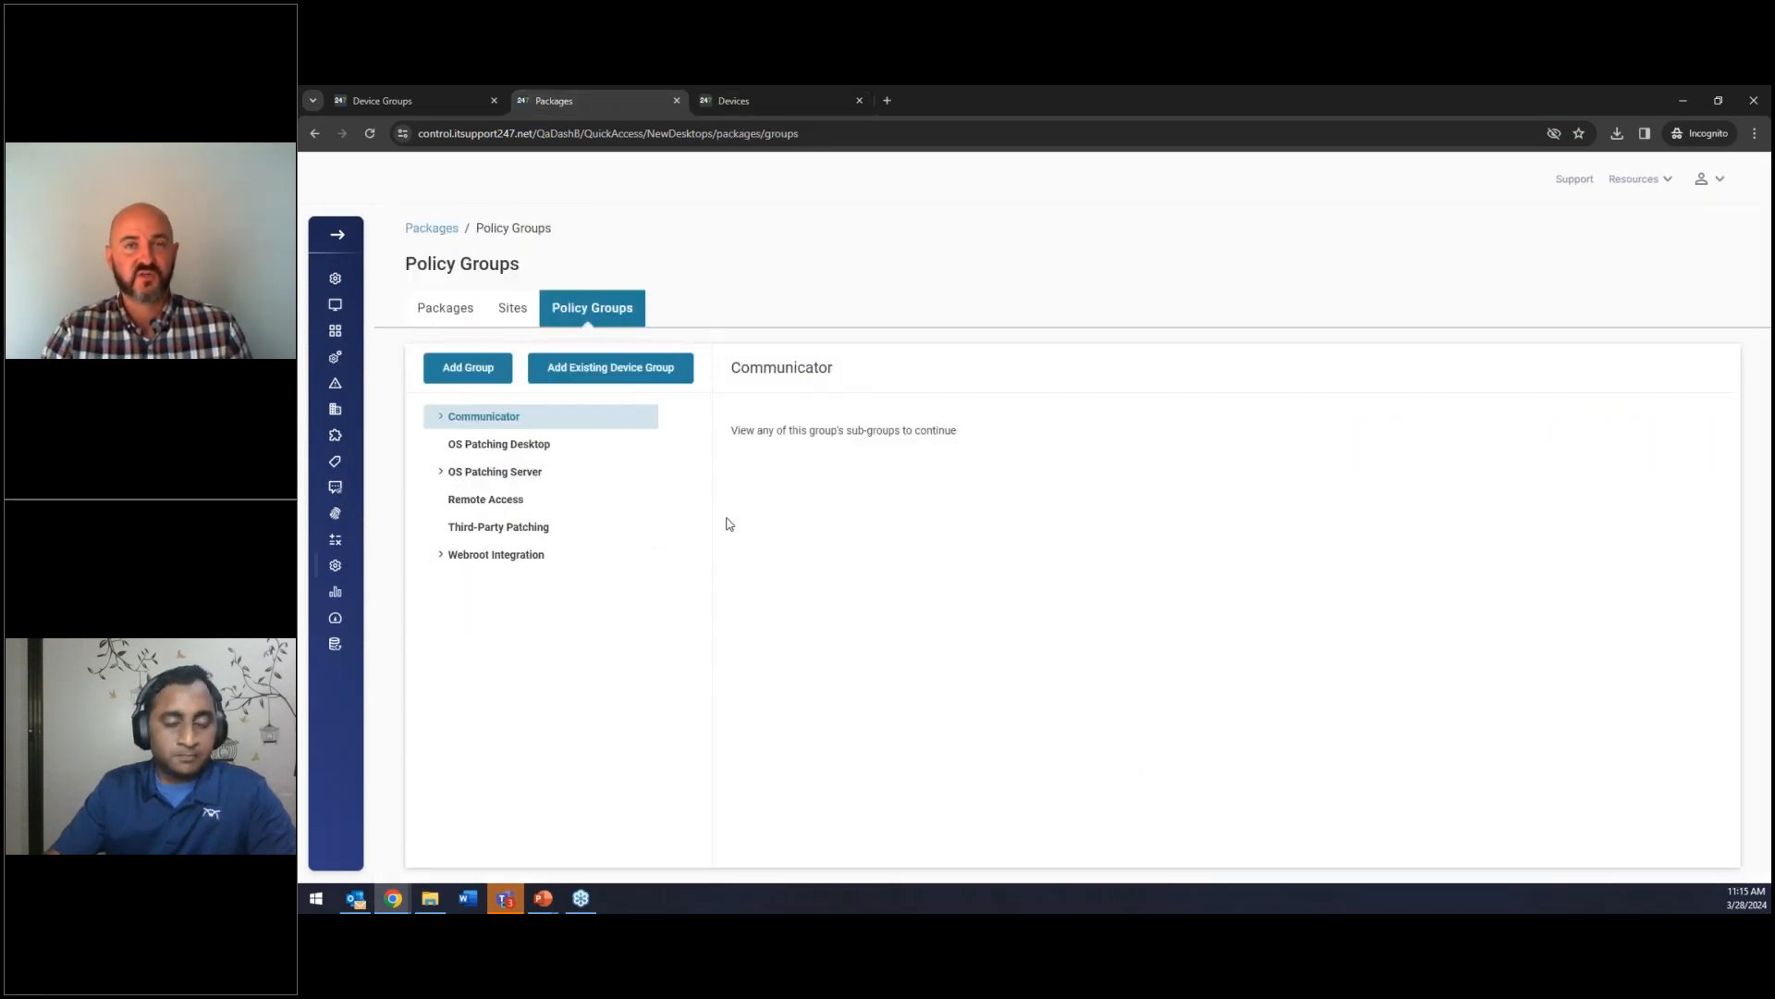
left_click(441, 418)
left_click(441, 529)
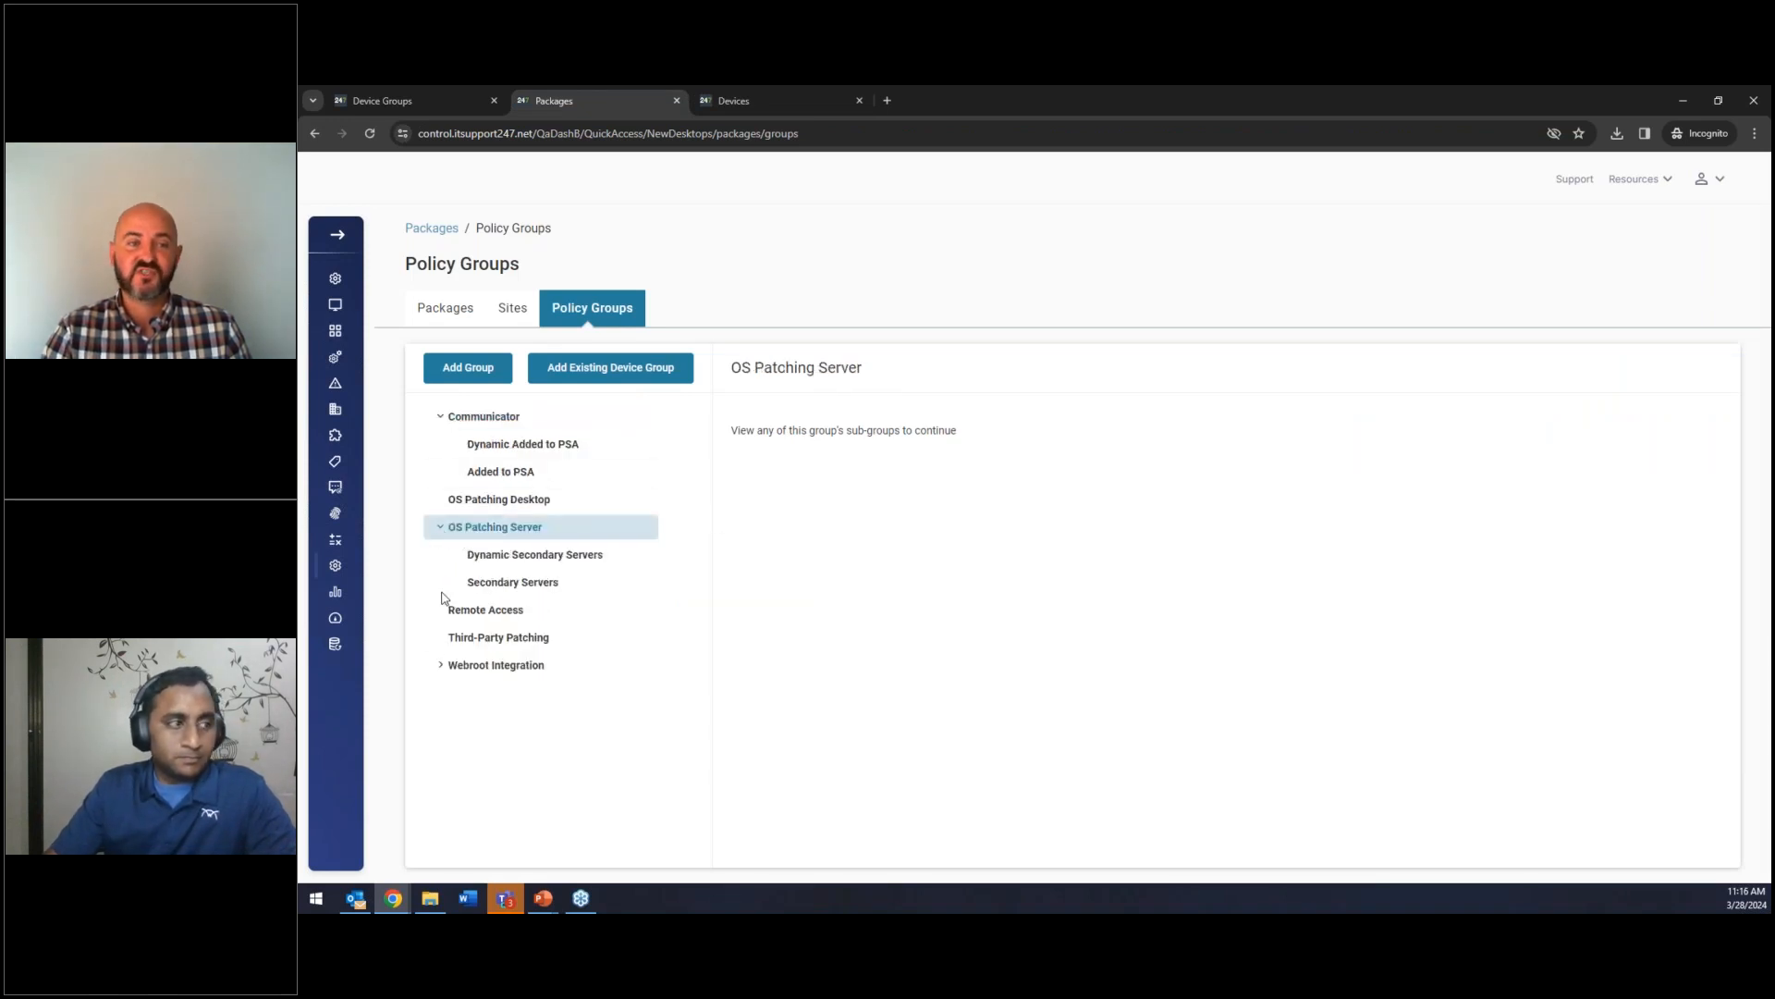
left_click(441, 666)
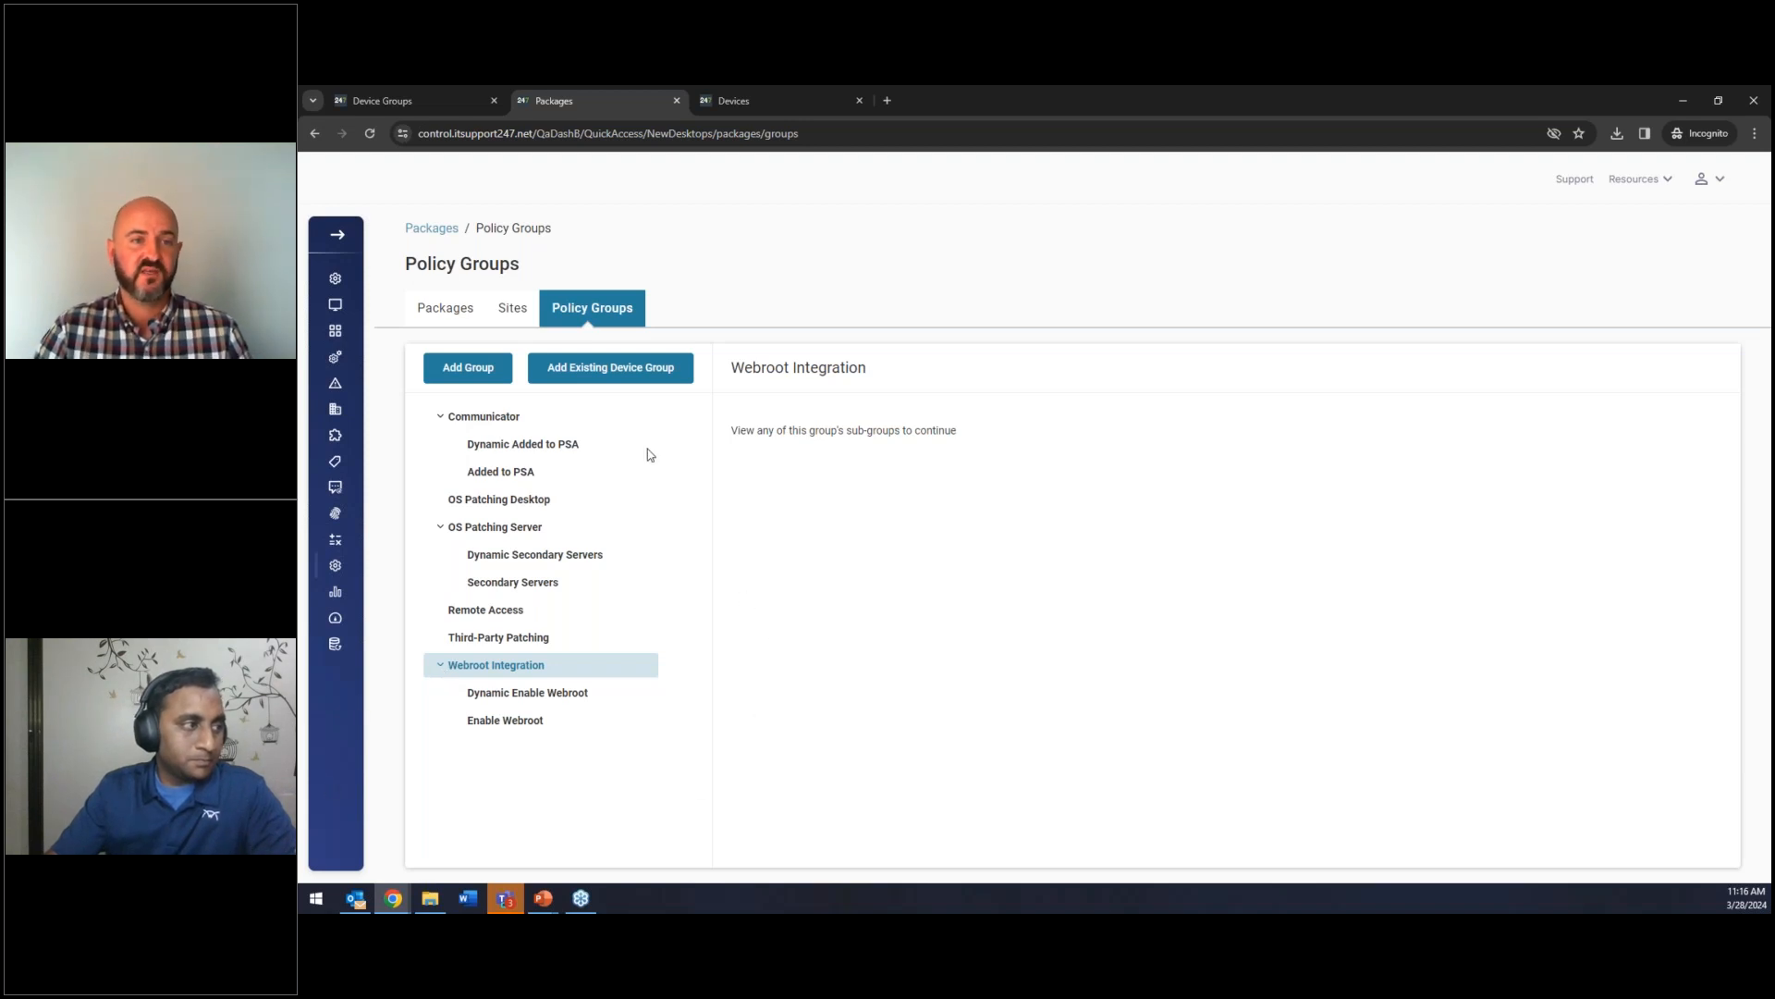
Try to delete the Dynamic Added to PSA policy group under Communicator.
left_click(554, 446)
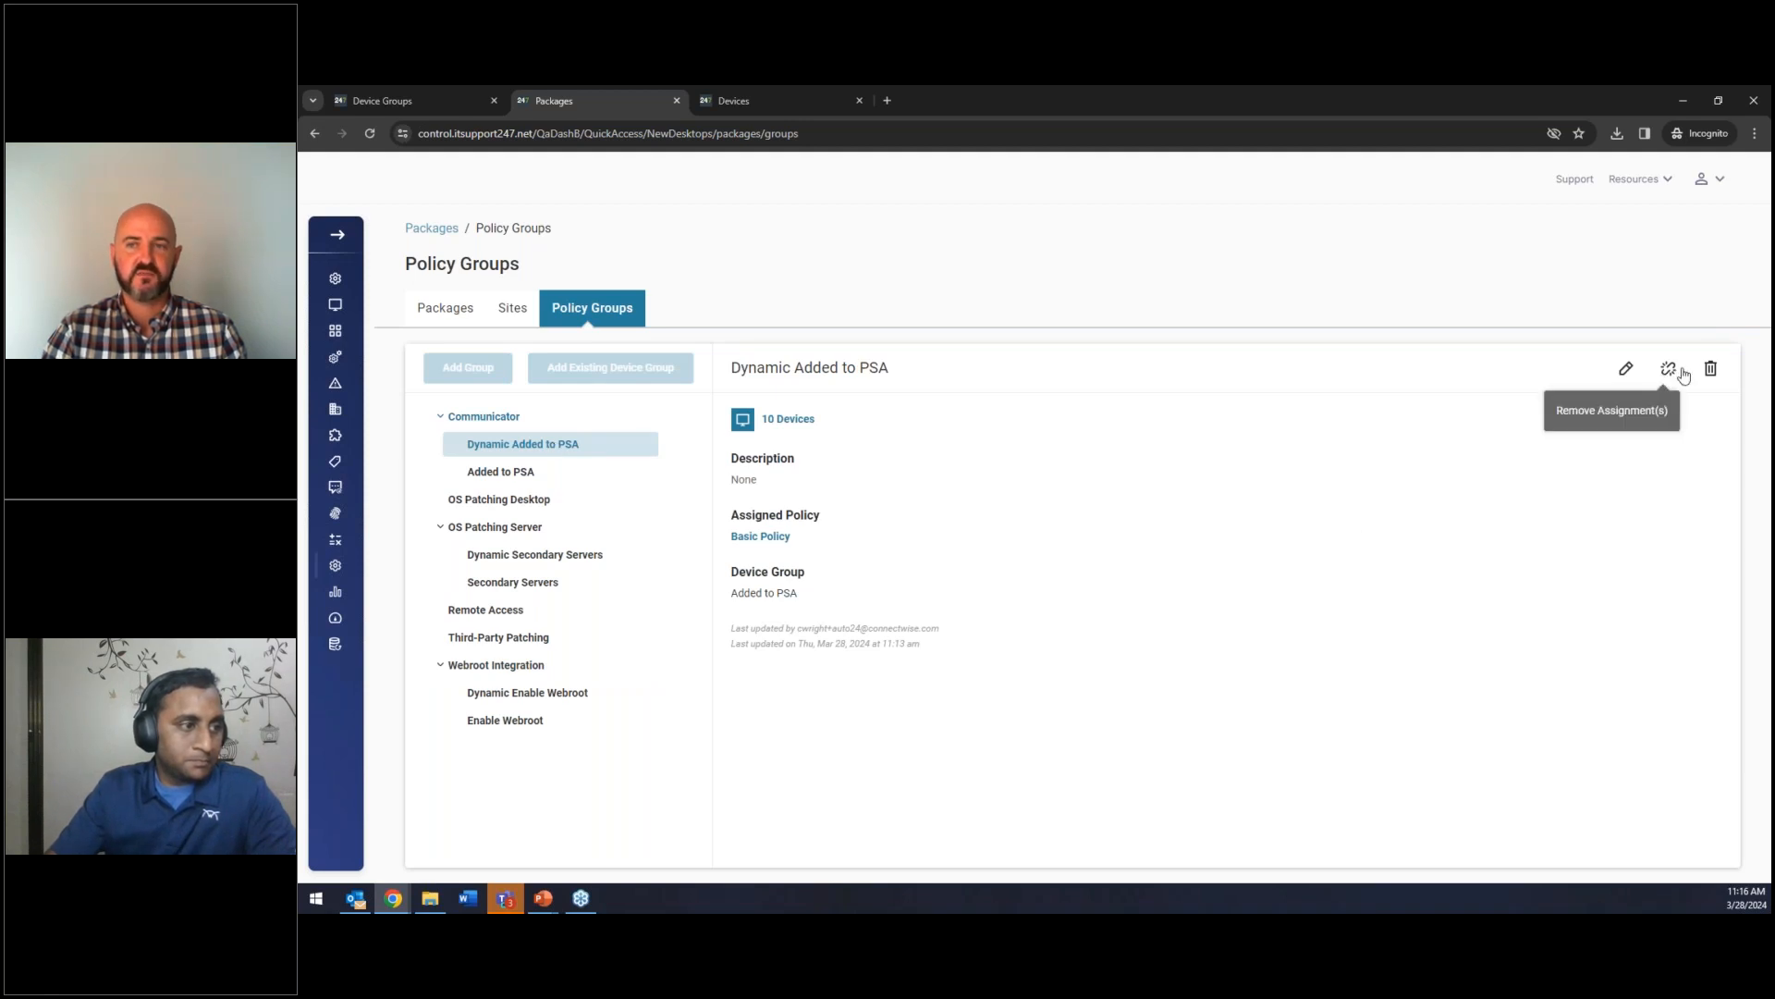
left_click(1711, 369)
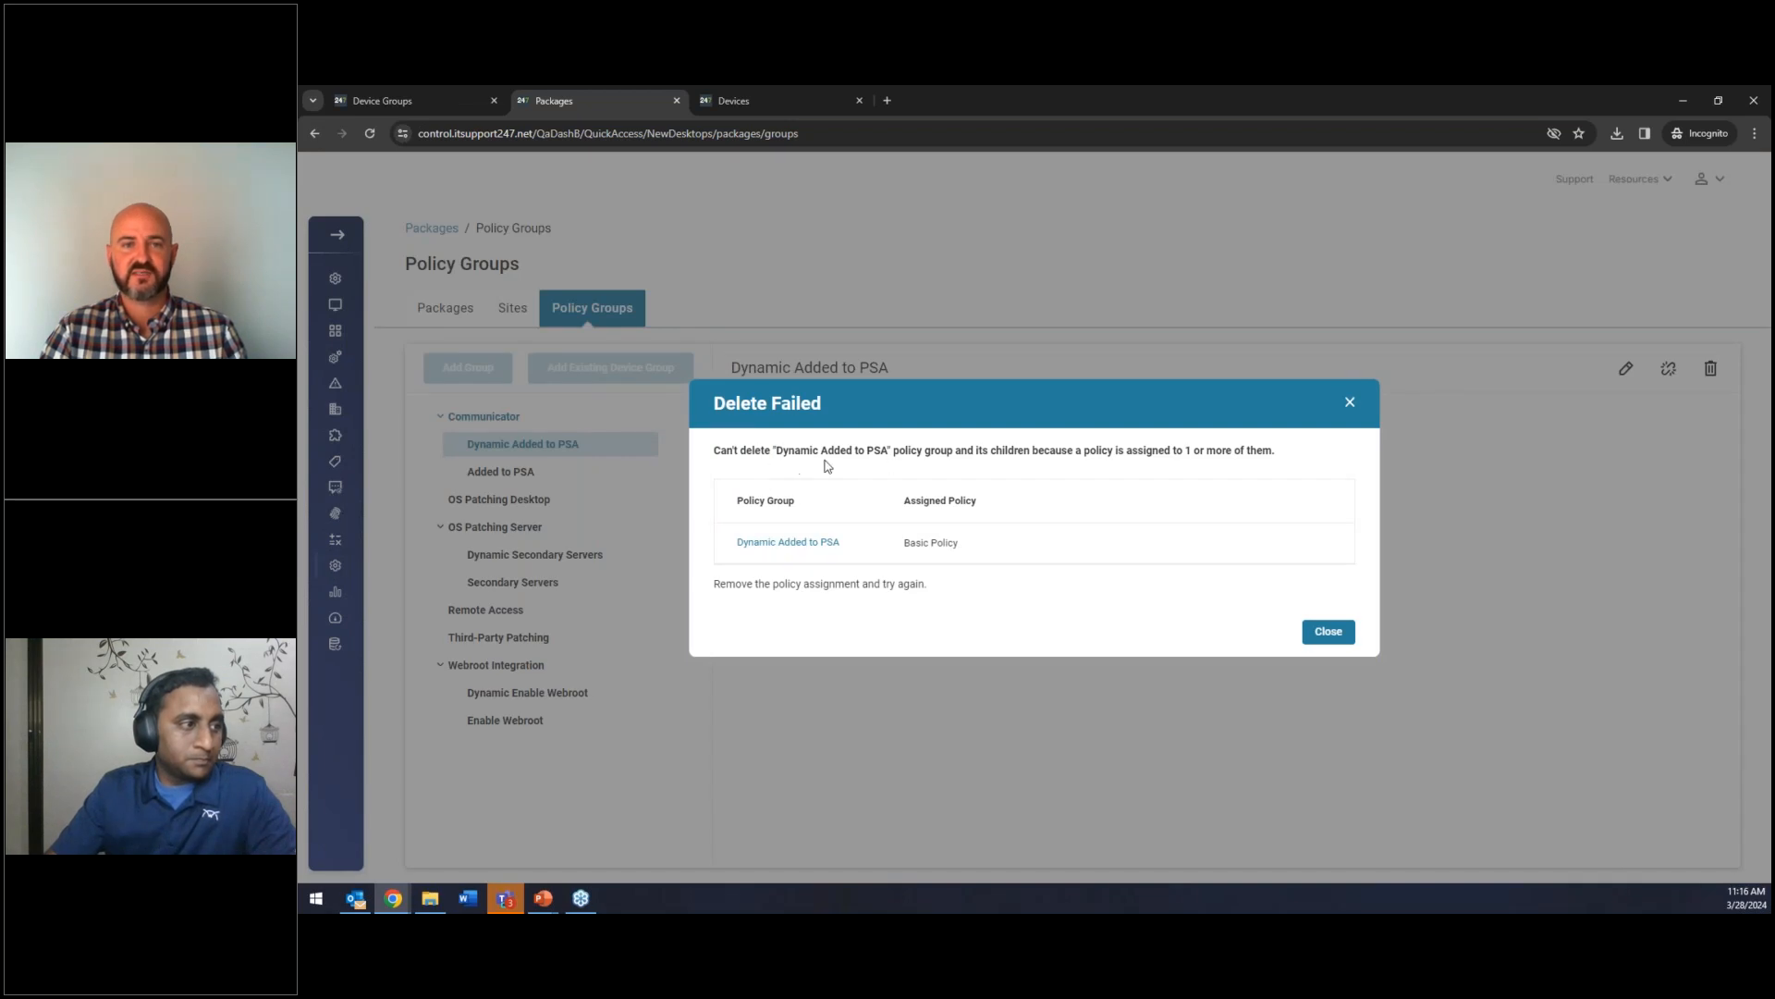
left_click(1328, 633)
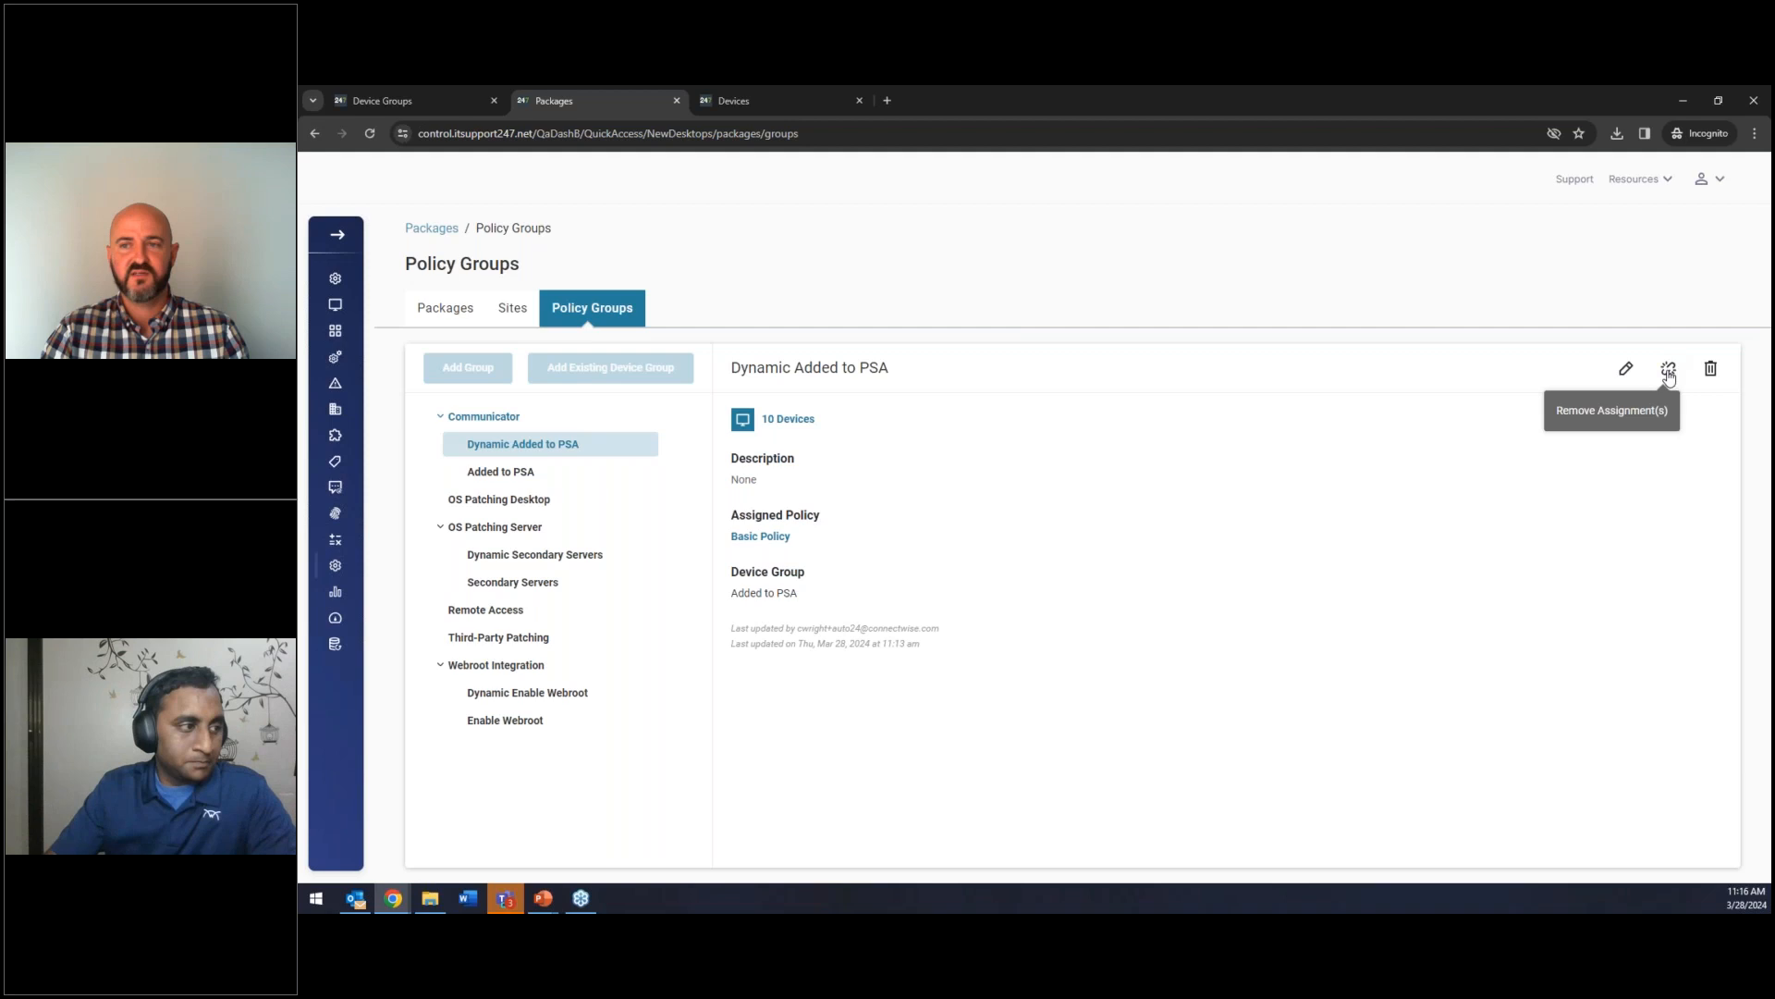
Remove the Basic Policy assignment from the Dynamic Added to PSA policy group and delete the group.
left_click(1668, 368)
left_click(1270, 619)
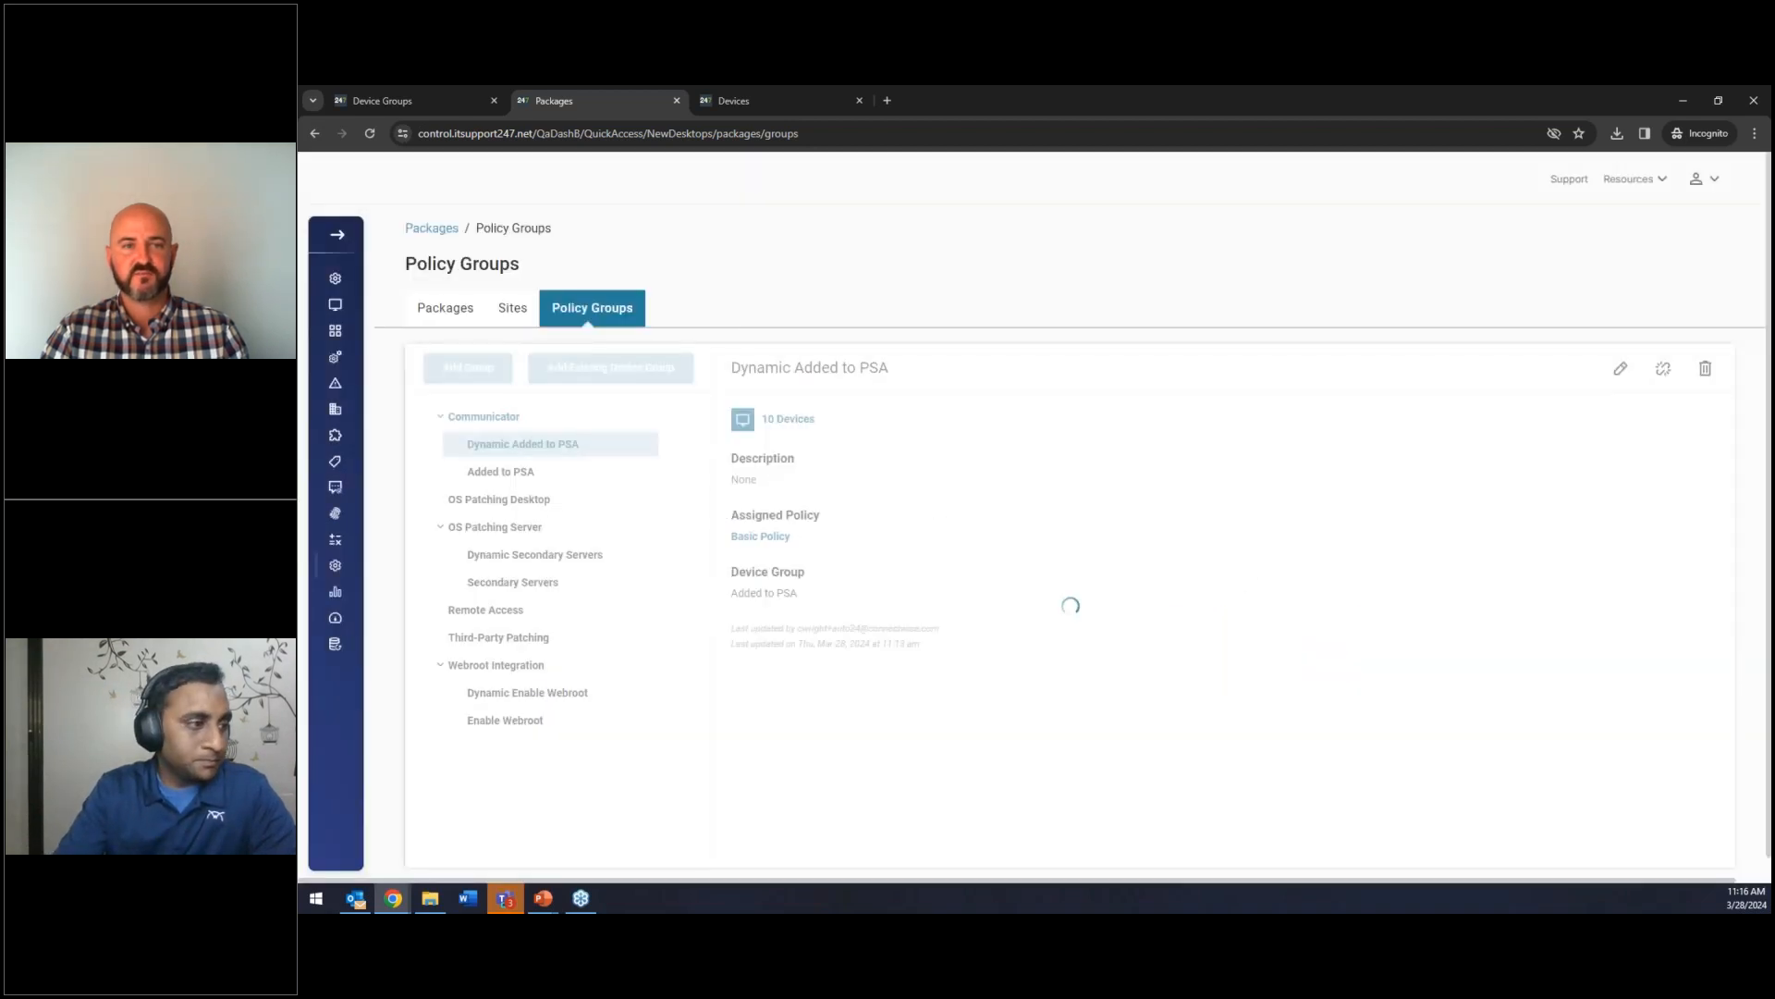
left_click(1711, 370)
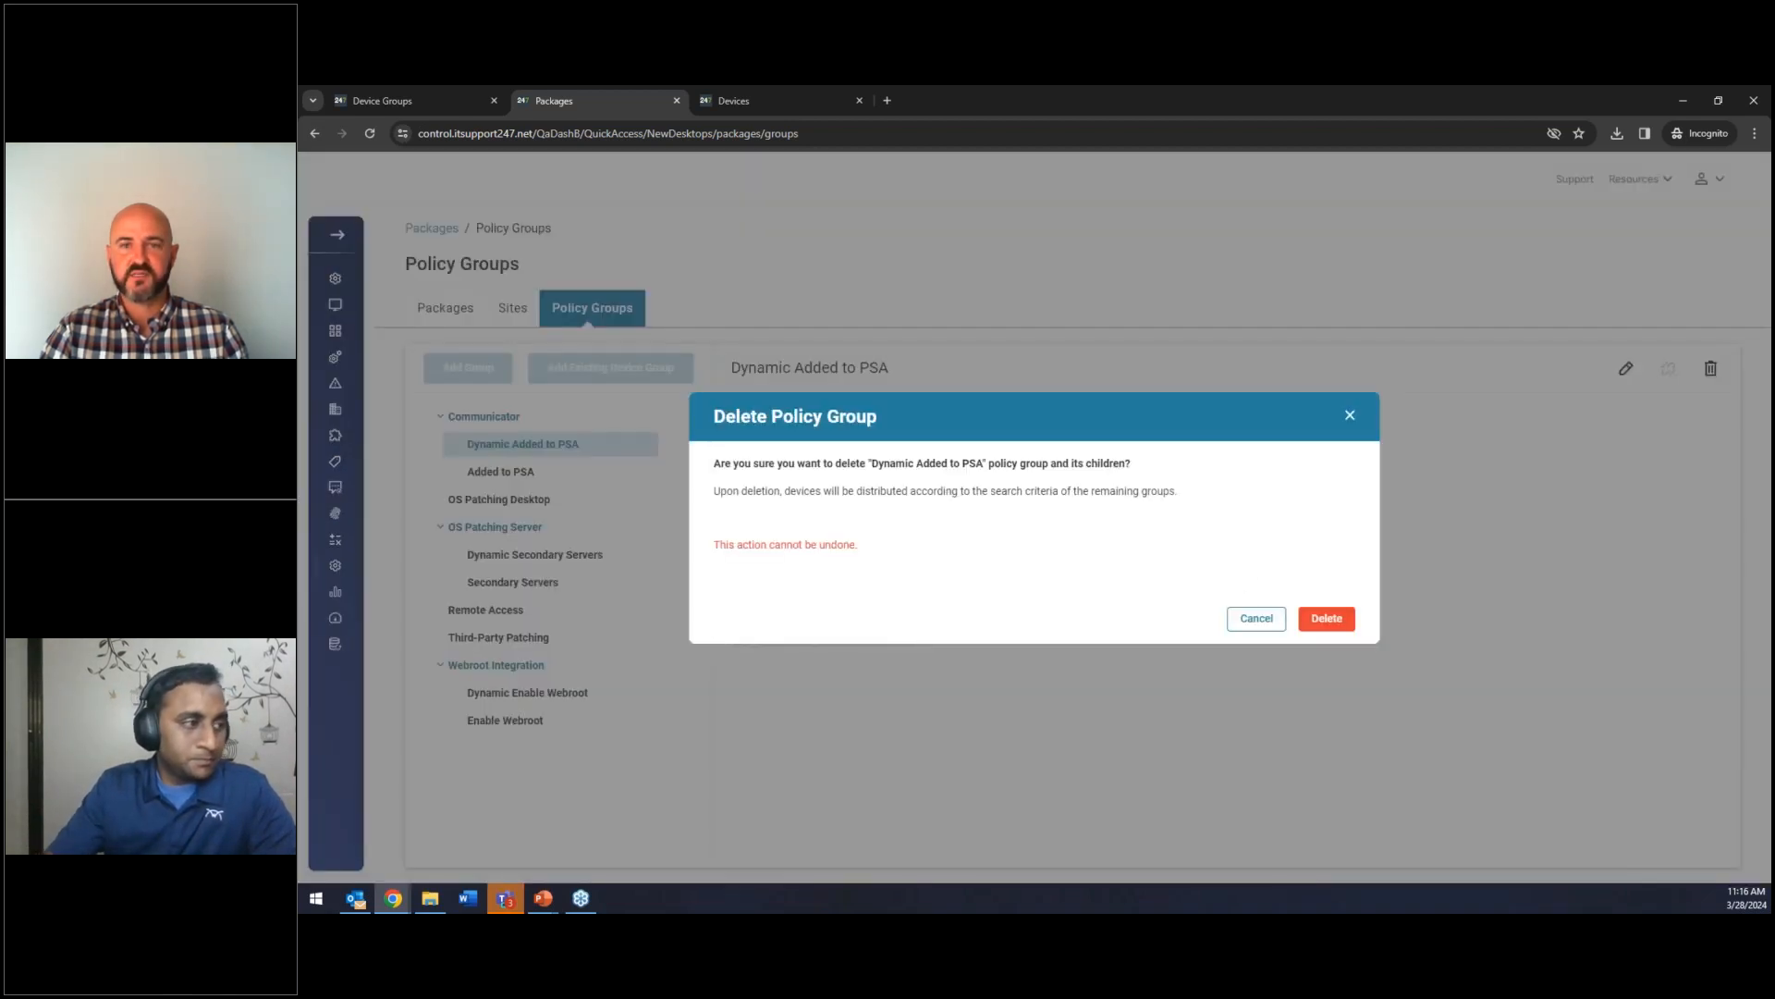
left_click(1357, 617)
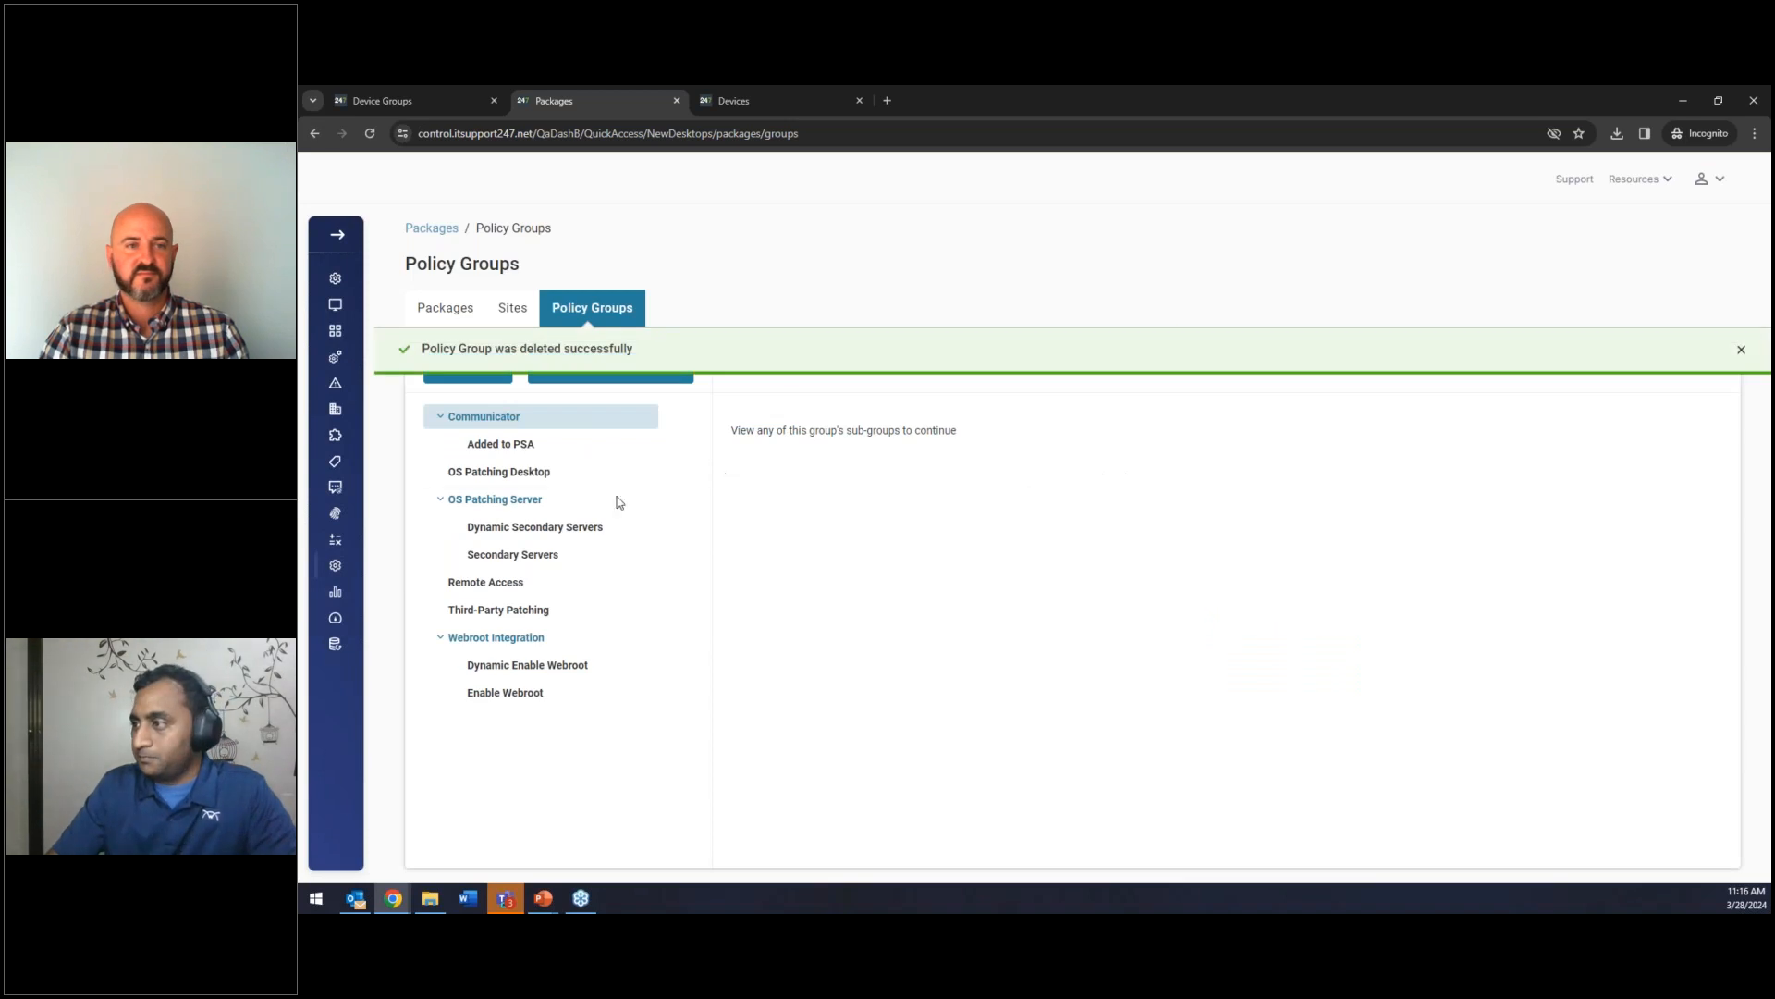
Remove the Secondary Server Patching assignment from the Dynamic Secondary Servers policy group and delete the group.
left_click(573, 526)
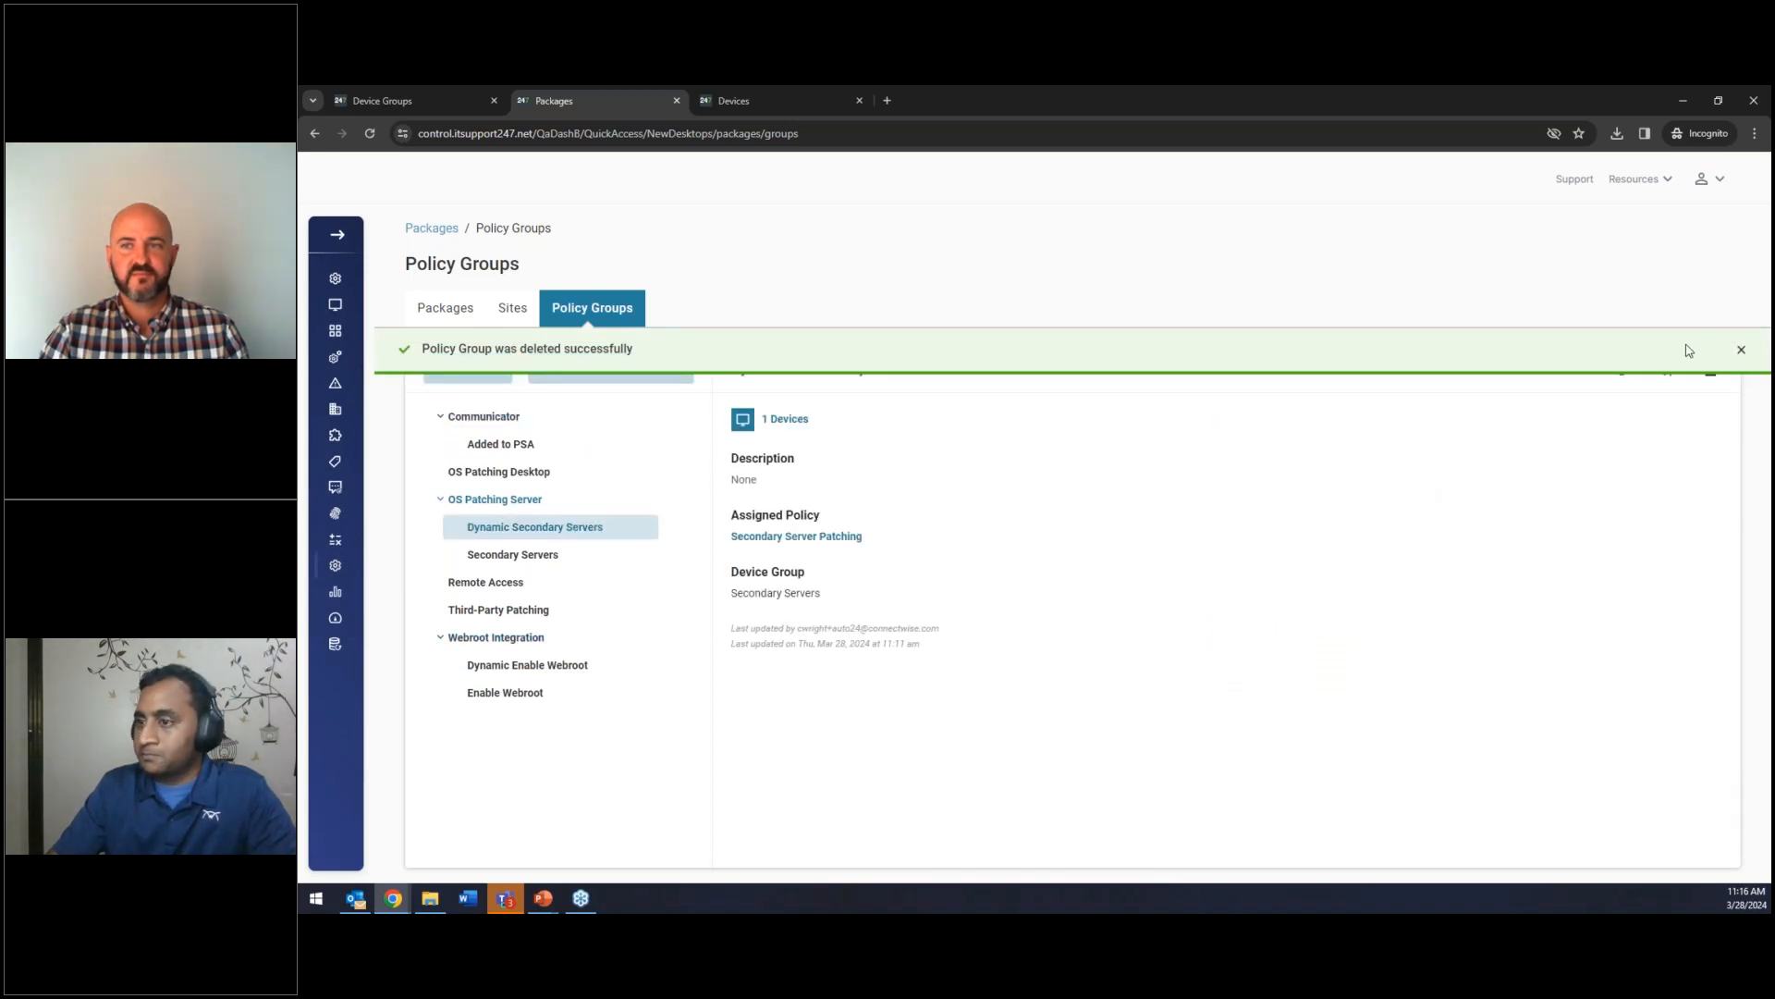
left_click(1741, 351)
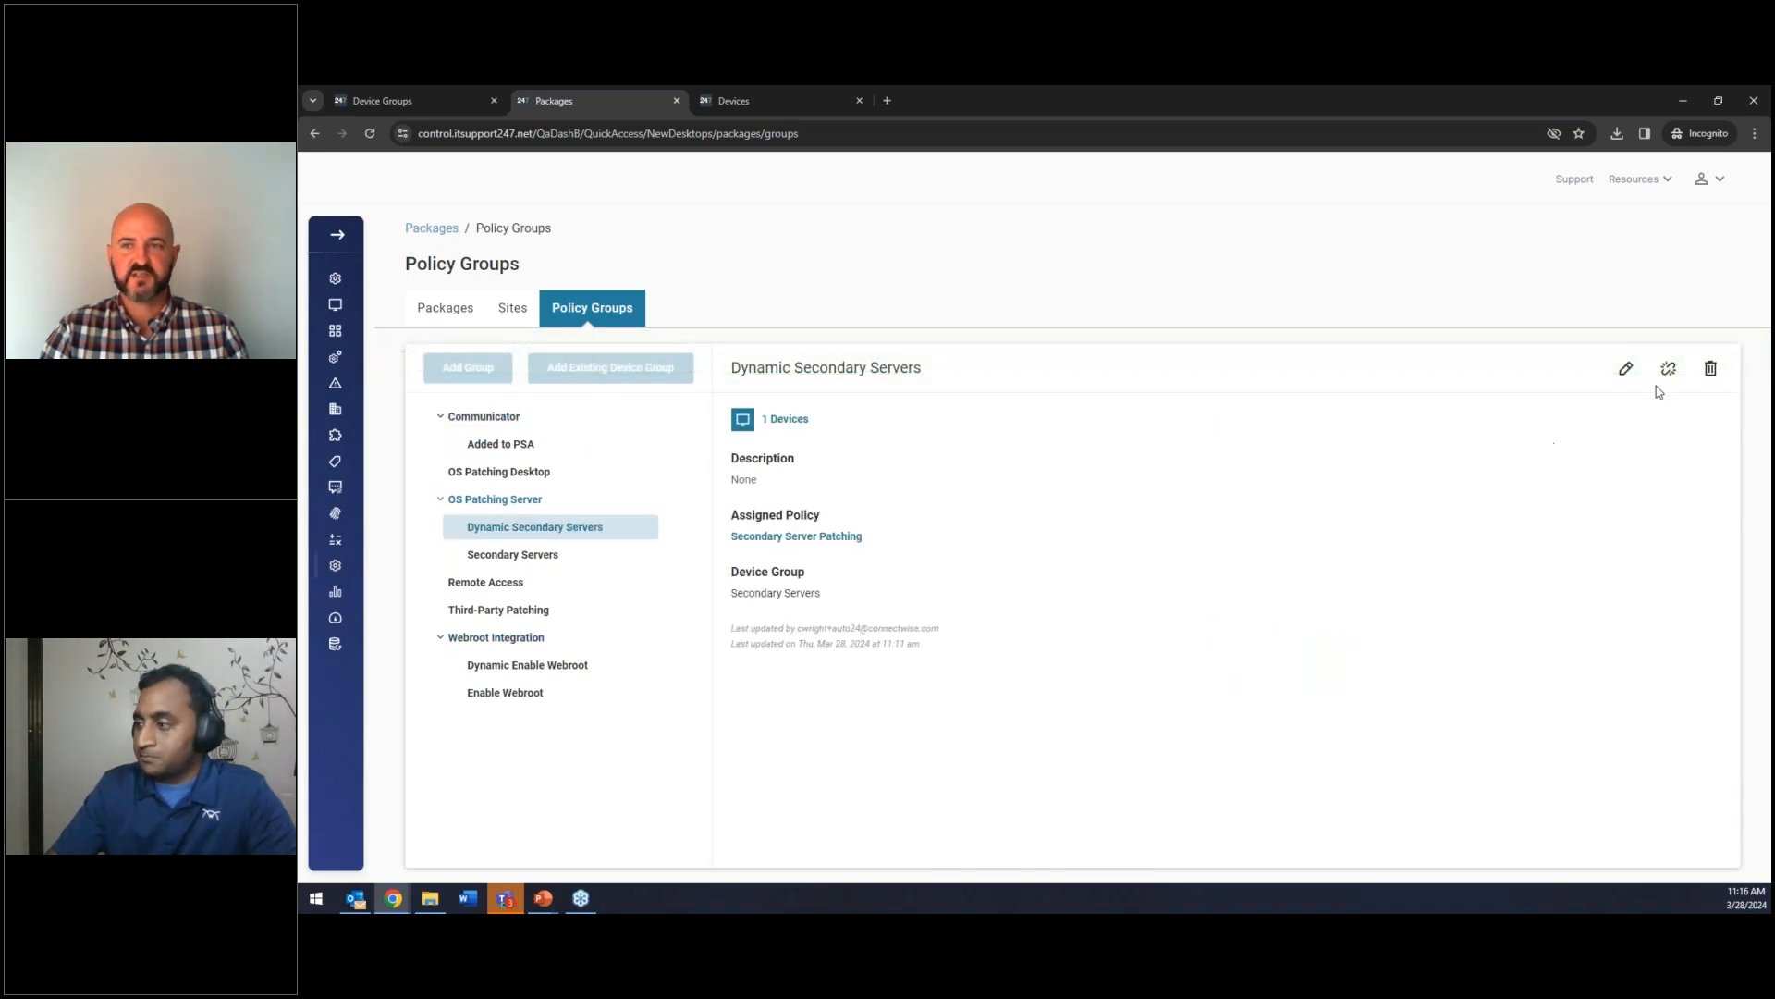
left_click(1670, 370)
left_click(1290, 618)
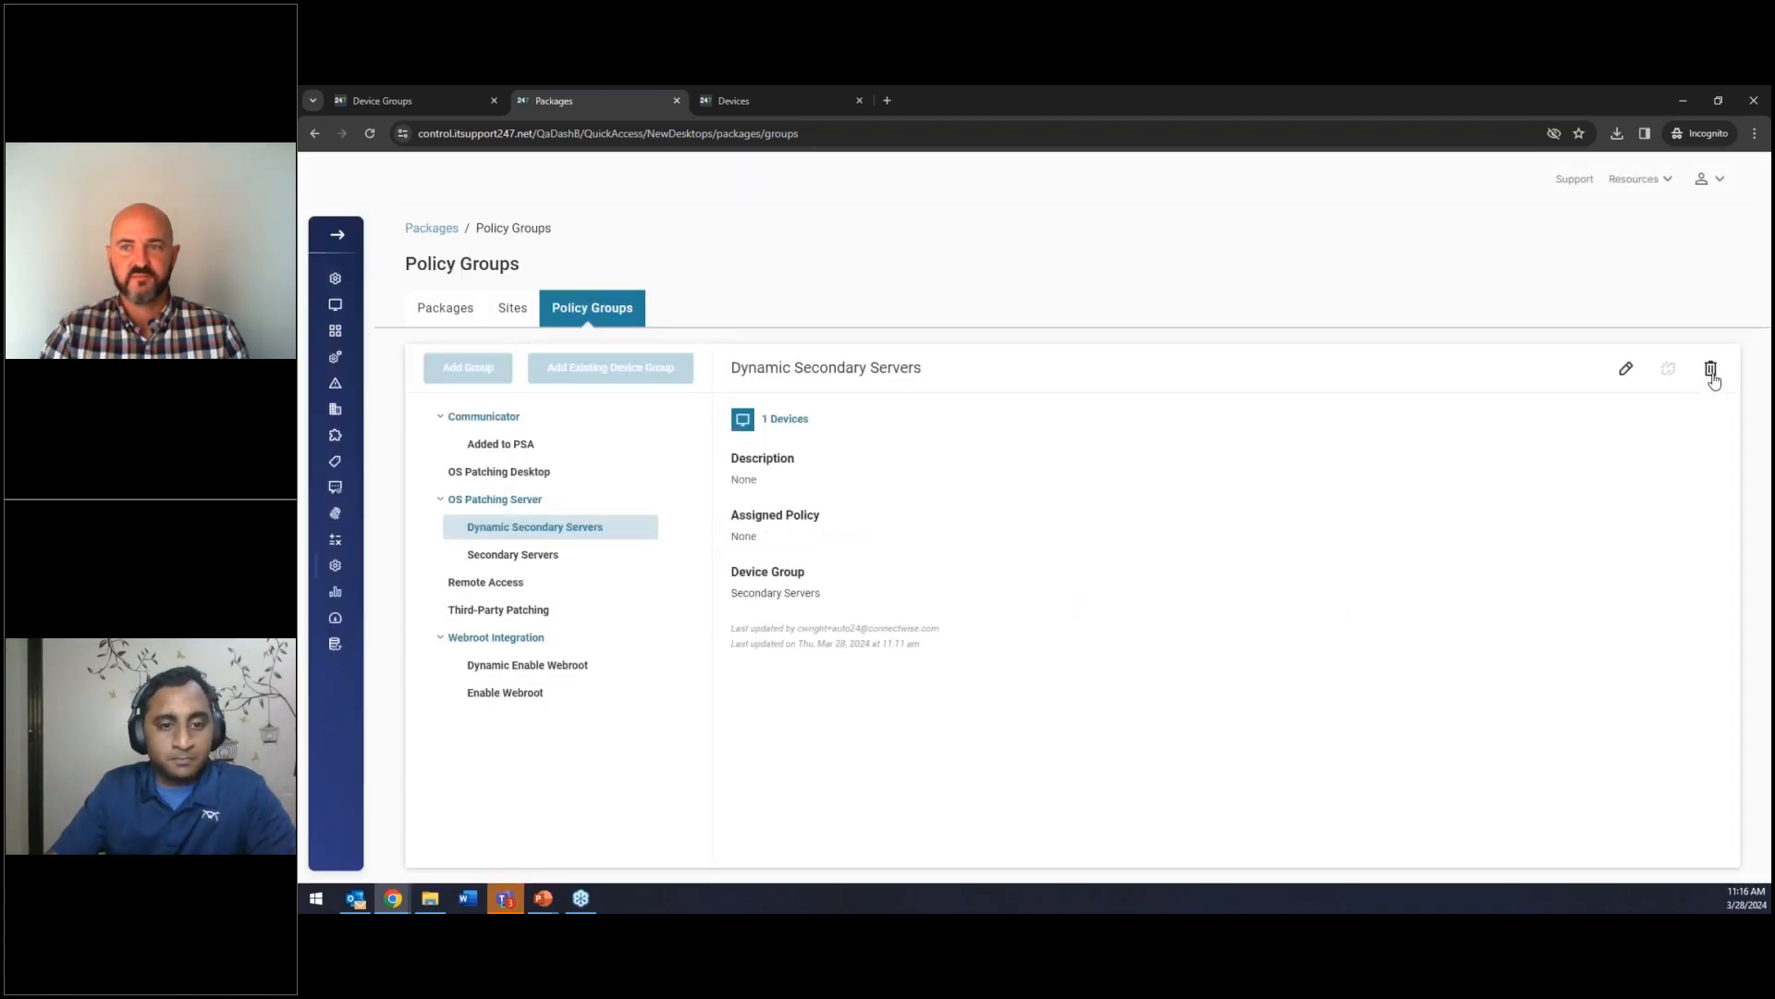
left_click(1711, 370)
left_click(1330, 620)
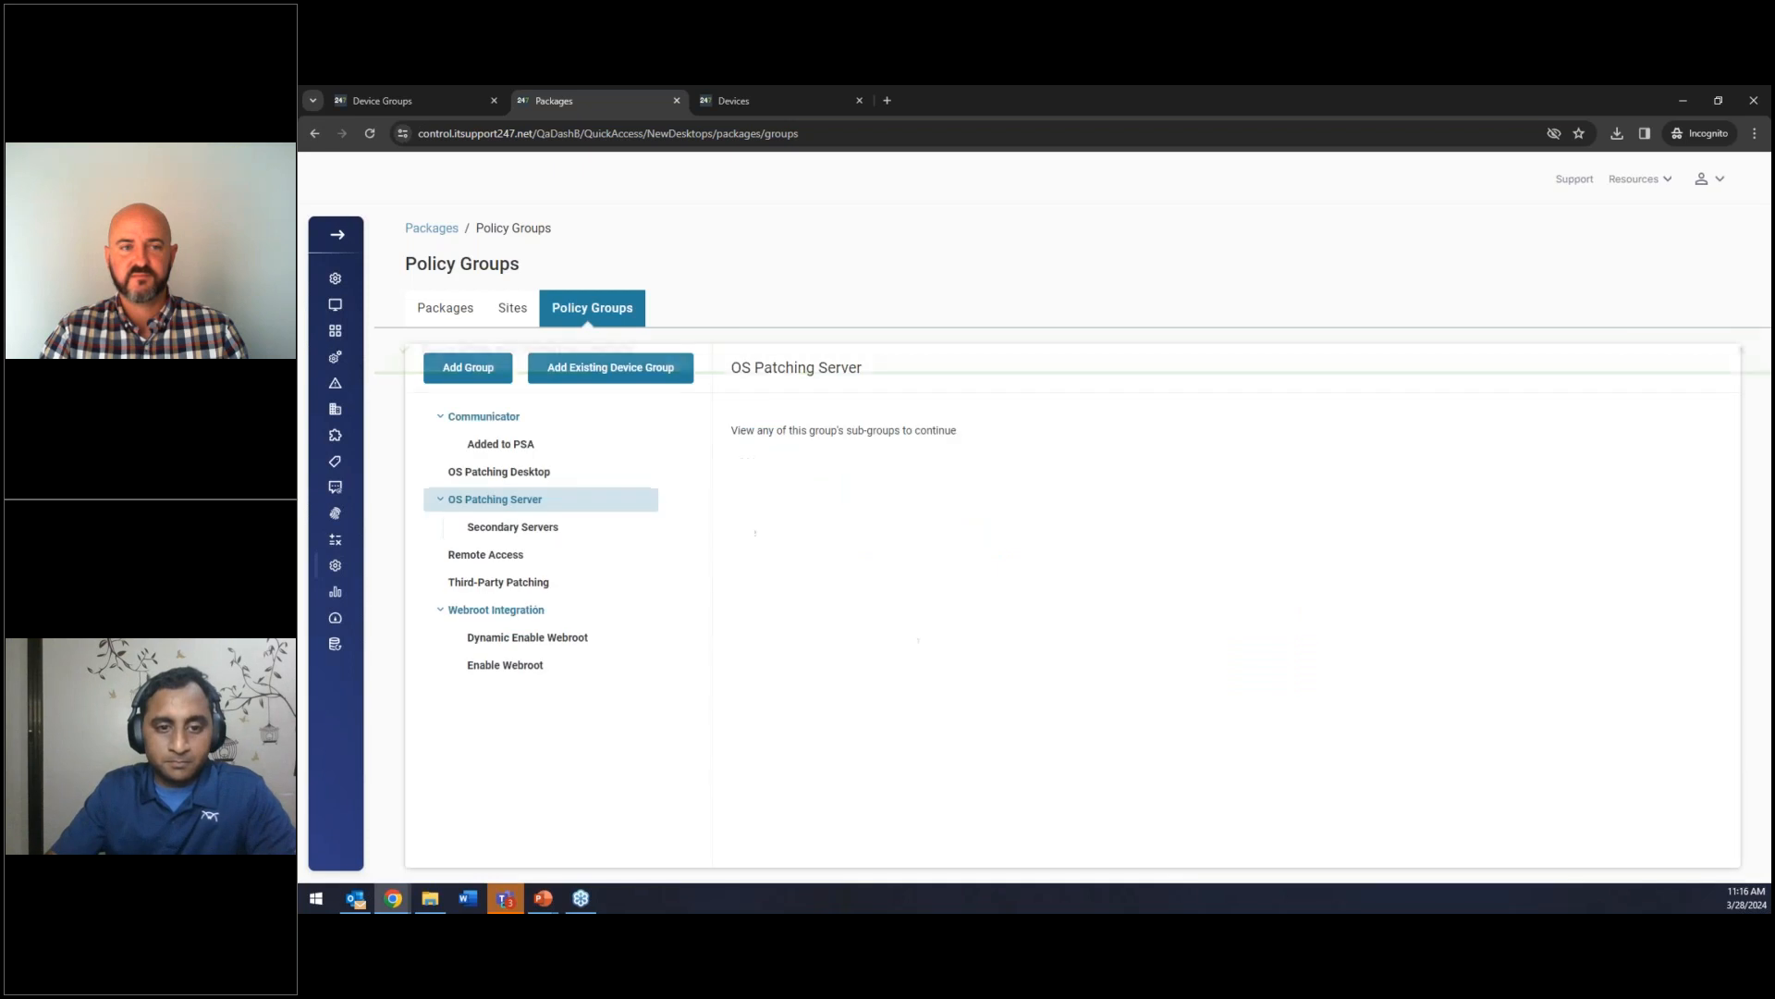
Remove the Enable Webroot policy assignment from the Dynamic Enable Webroot policy group and delete the group.
left_click(532, 639)
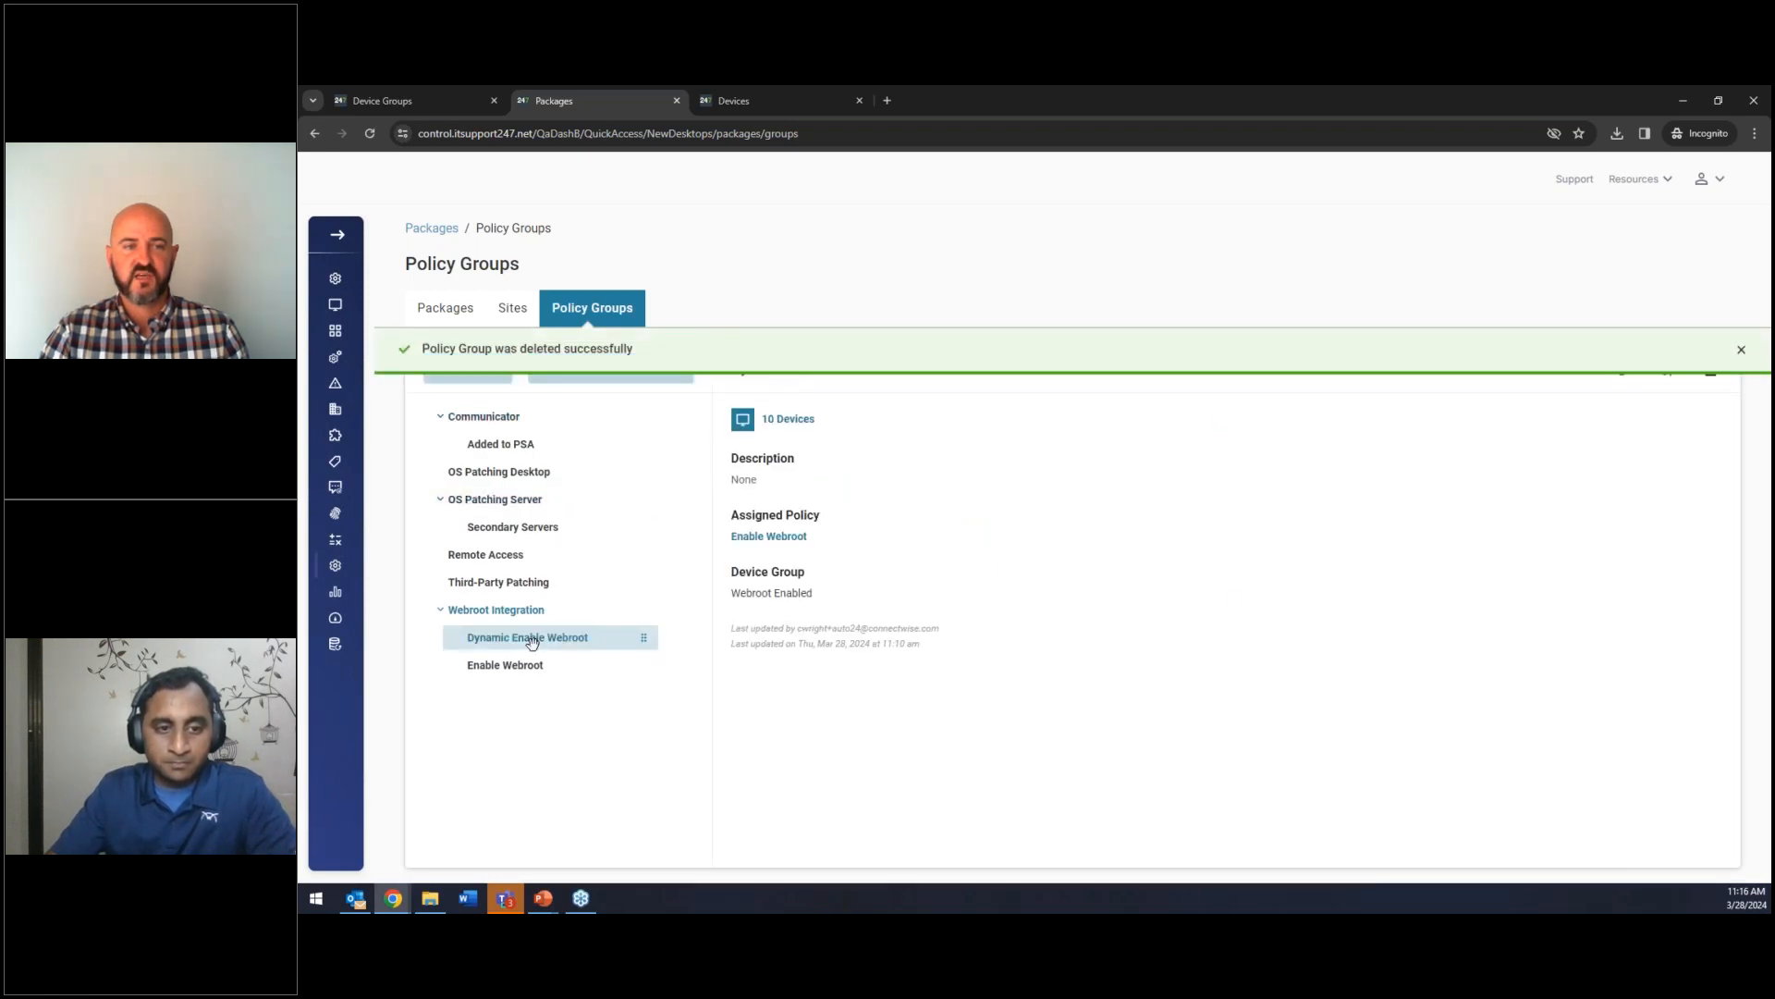
left_click(1741, 349)
left_click(1668, 368)
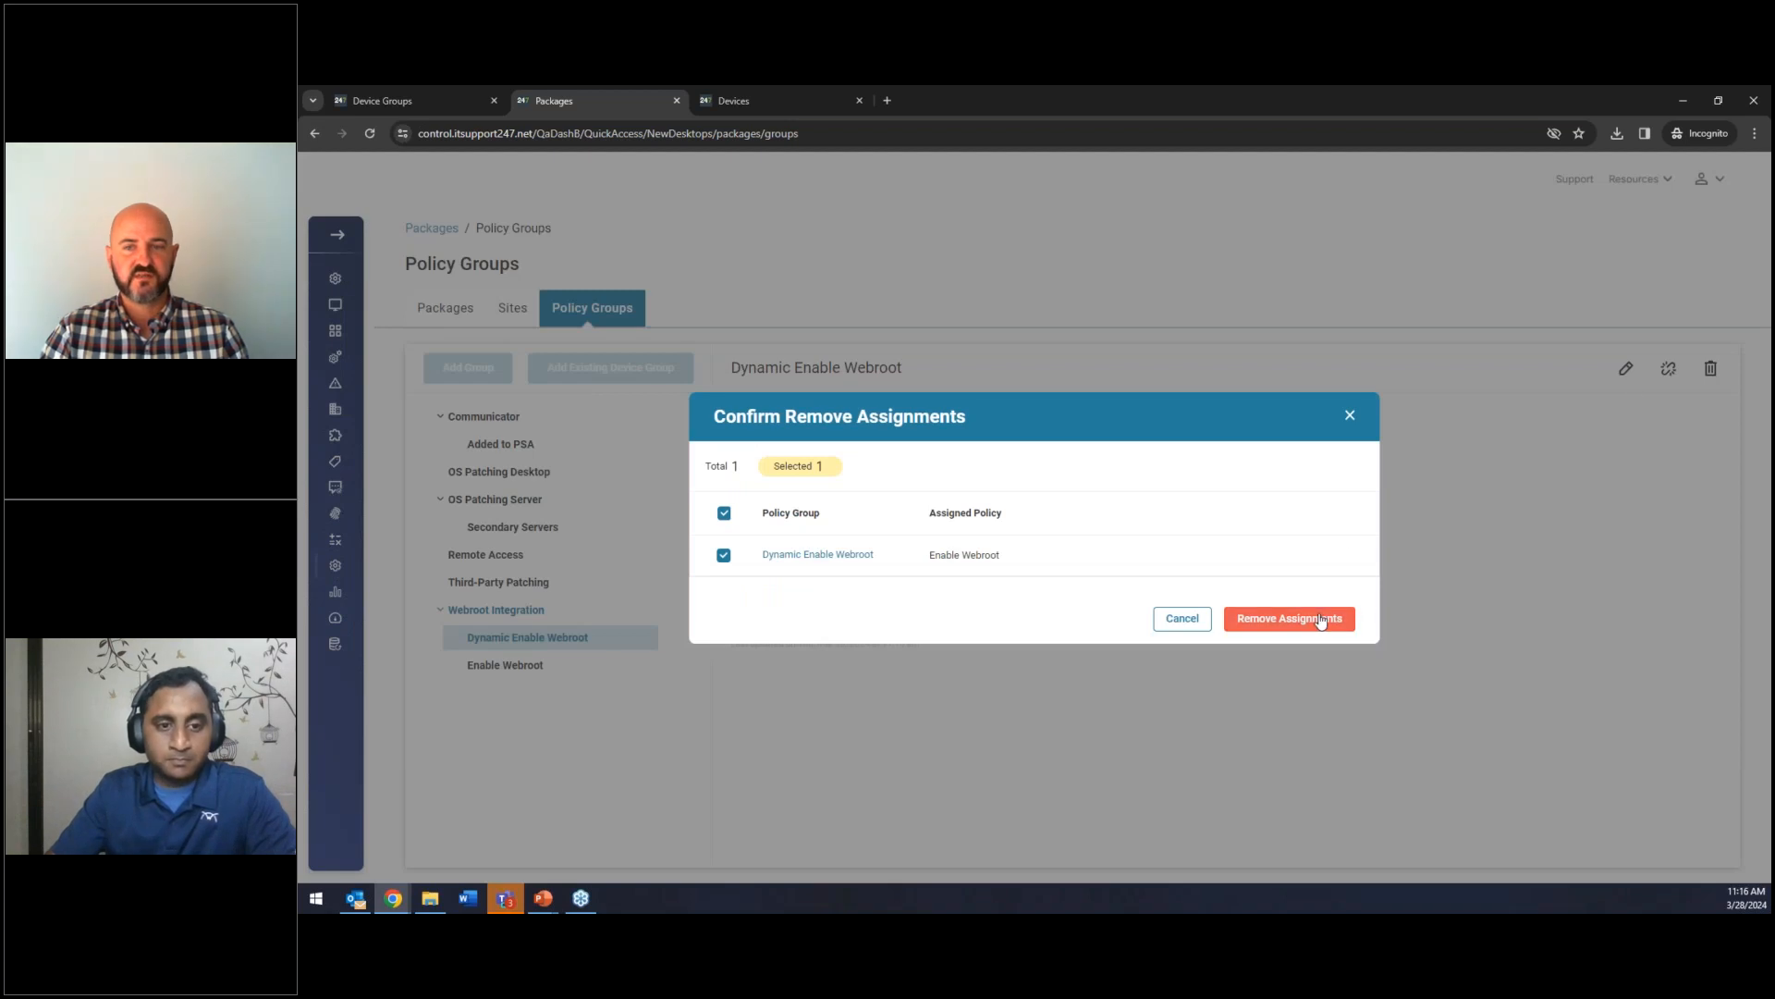
left_click(1262, 617)
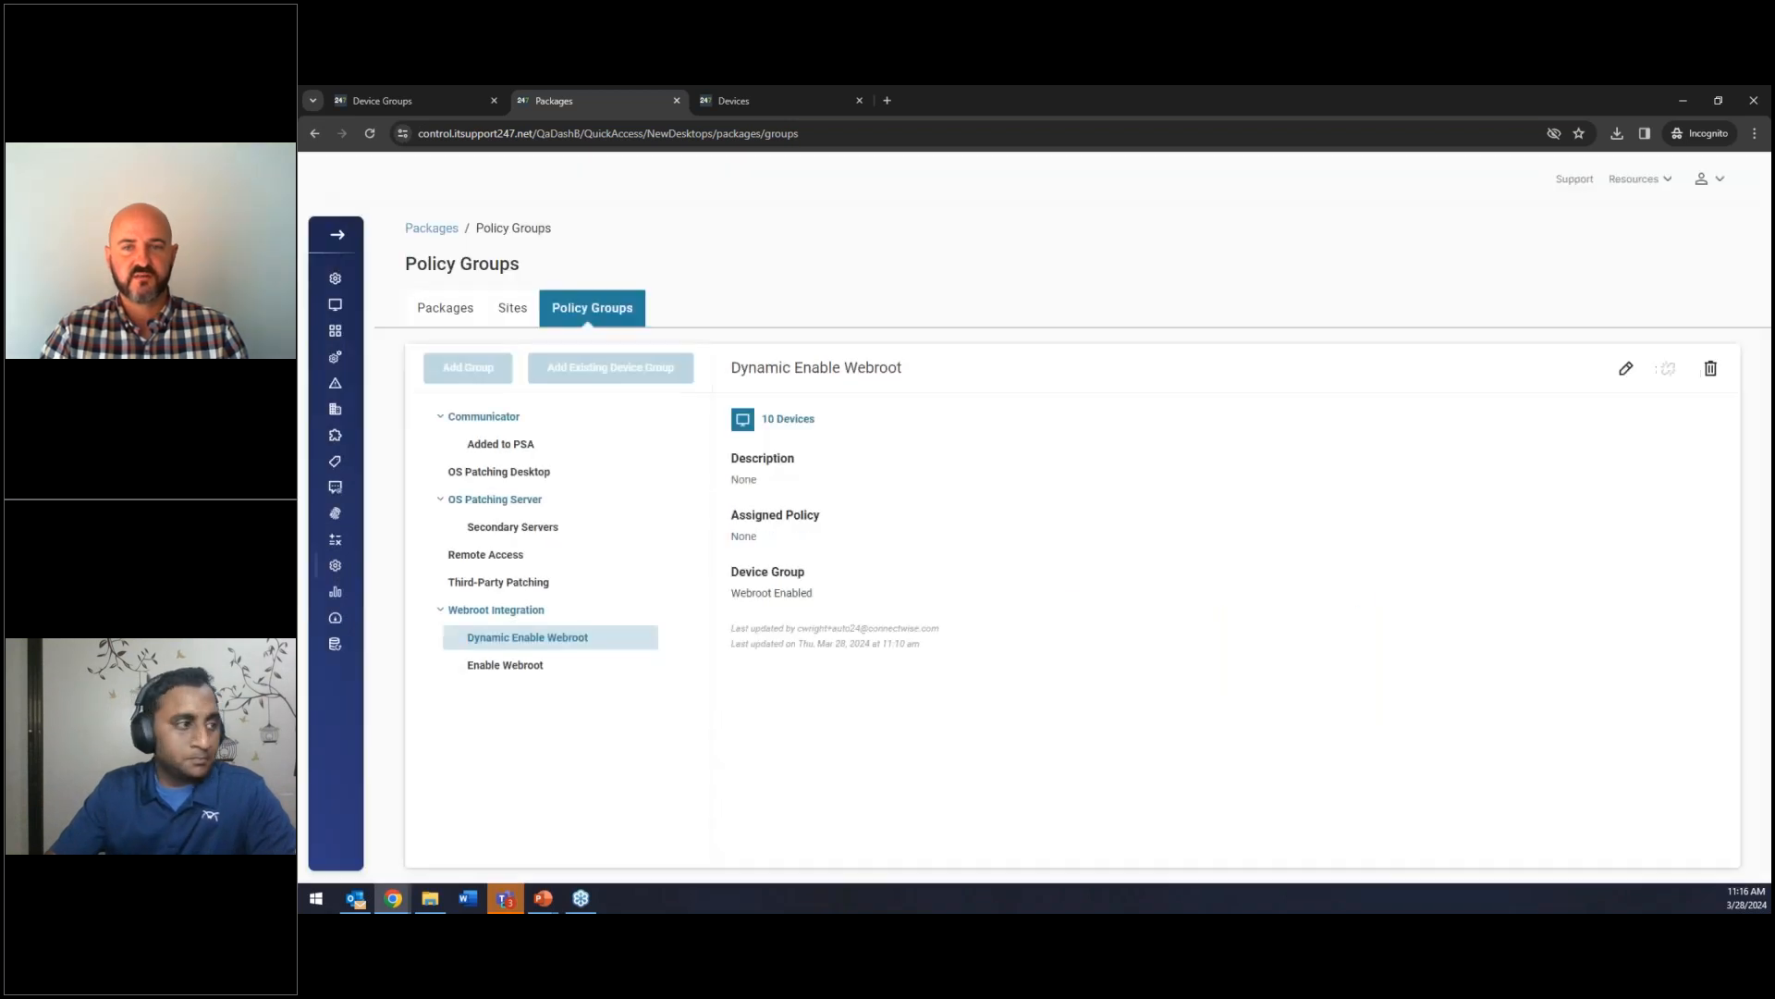
left_click(1711, 372)
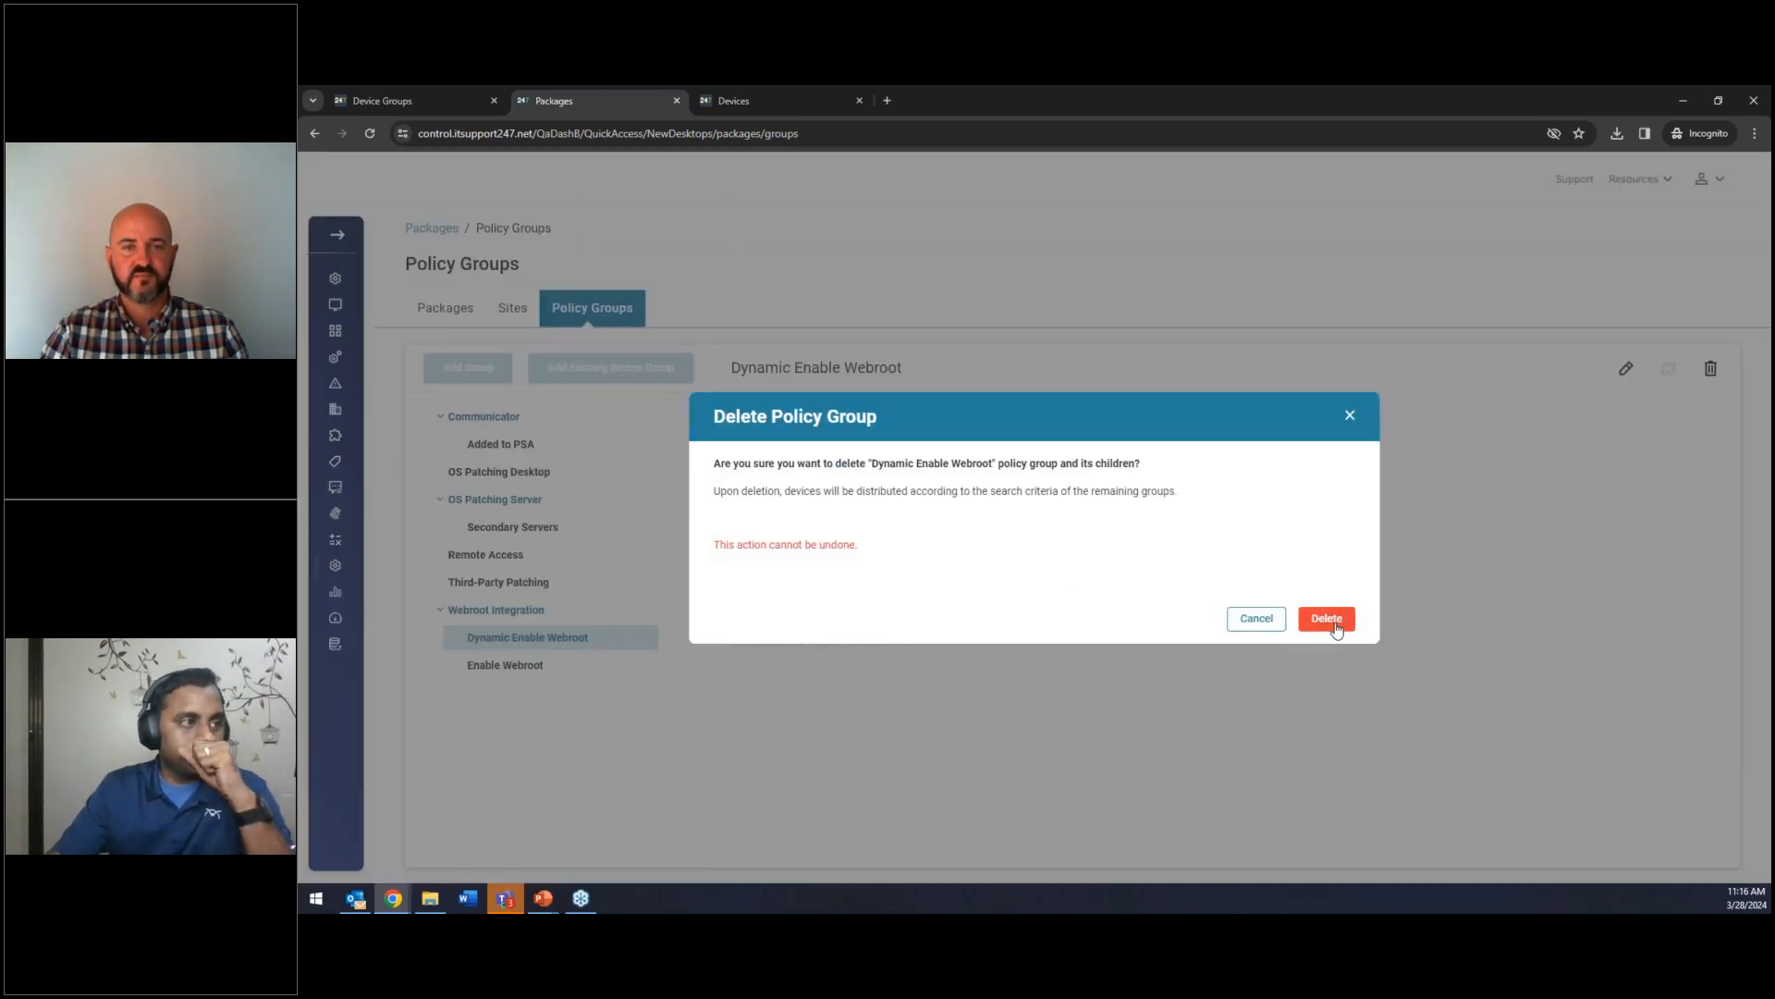
left_click(1328, 619)
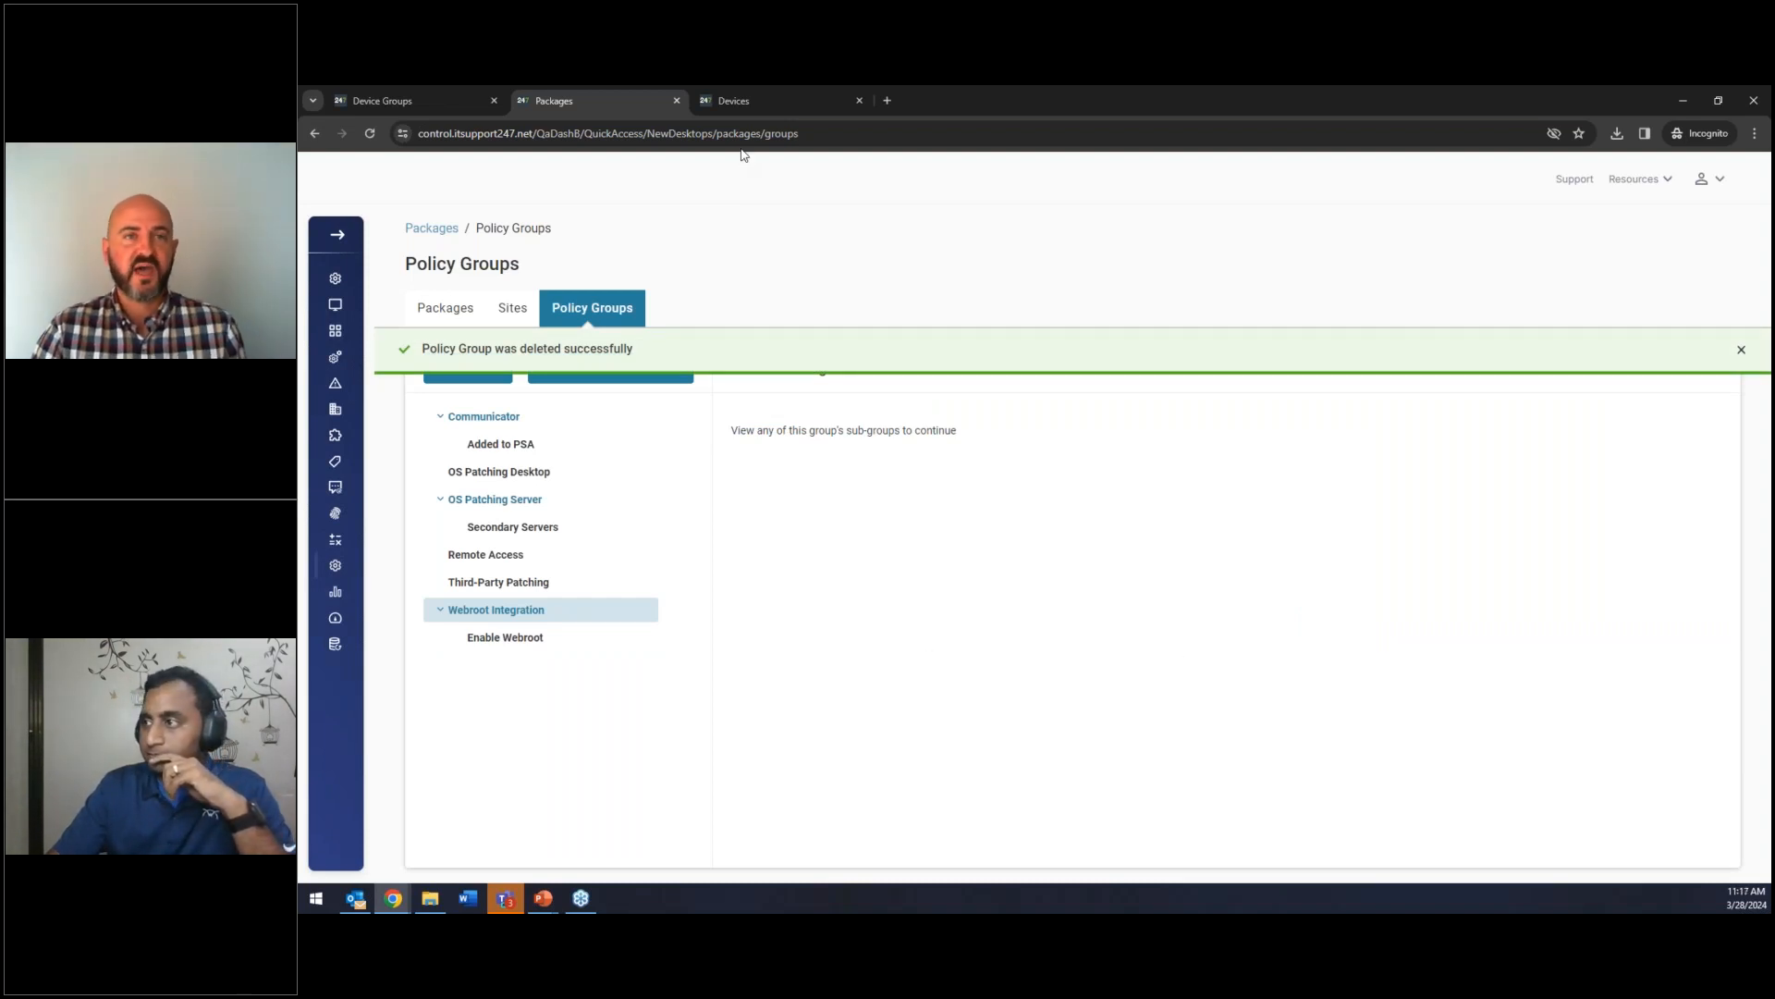
Check the device's Communicator settings, then refresh the device settings and examine the source of each setting type.
left_click(747, 103)
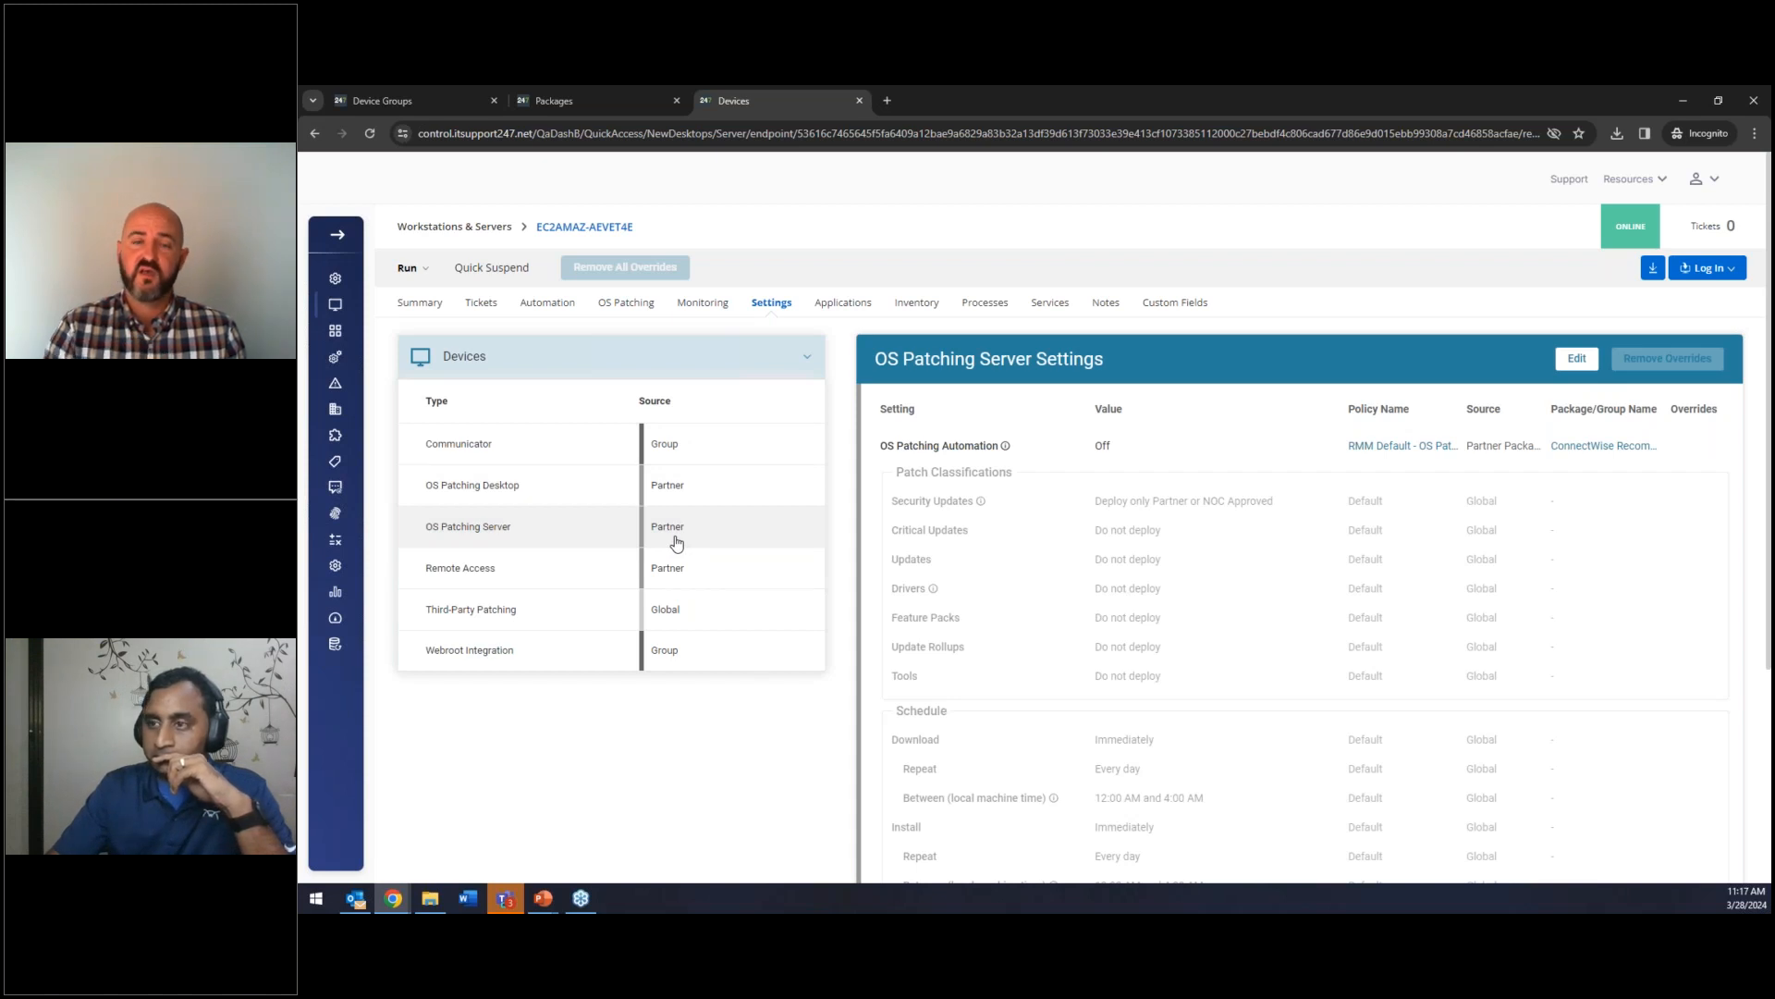
left_click(699, 446)
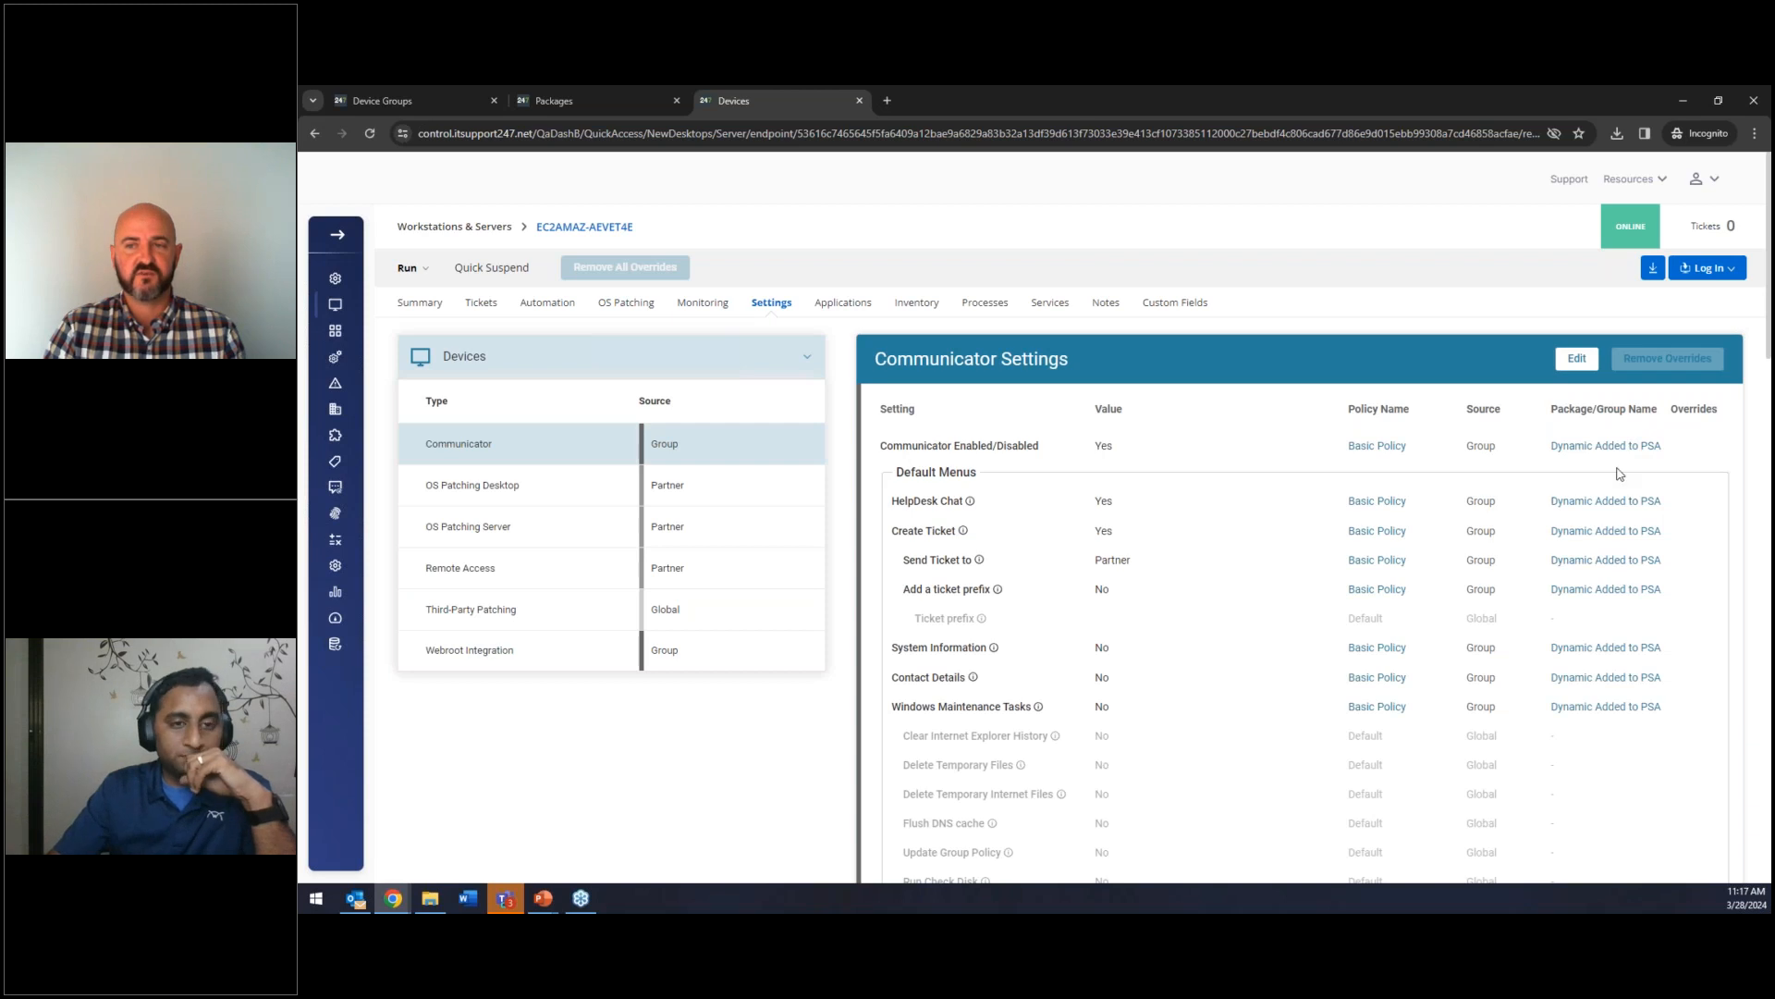
left_click(626, 310)
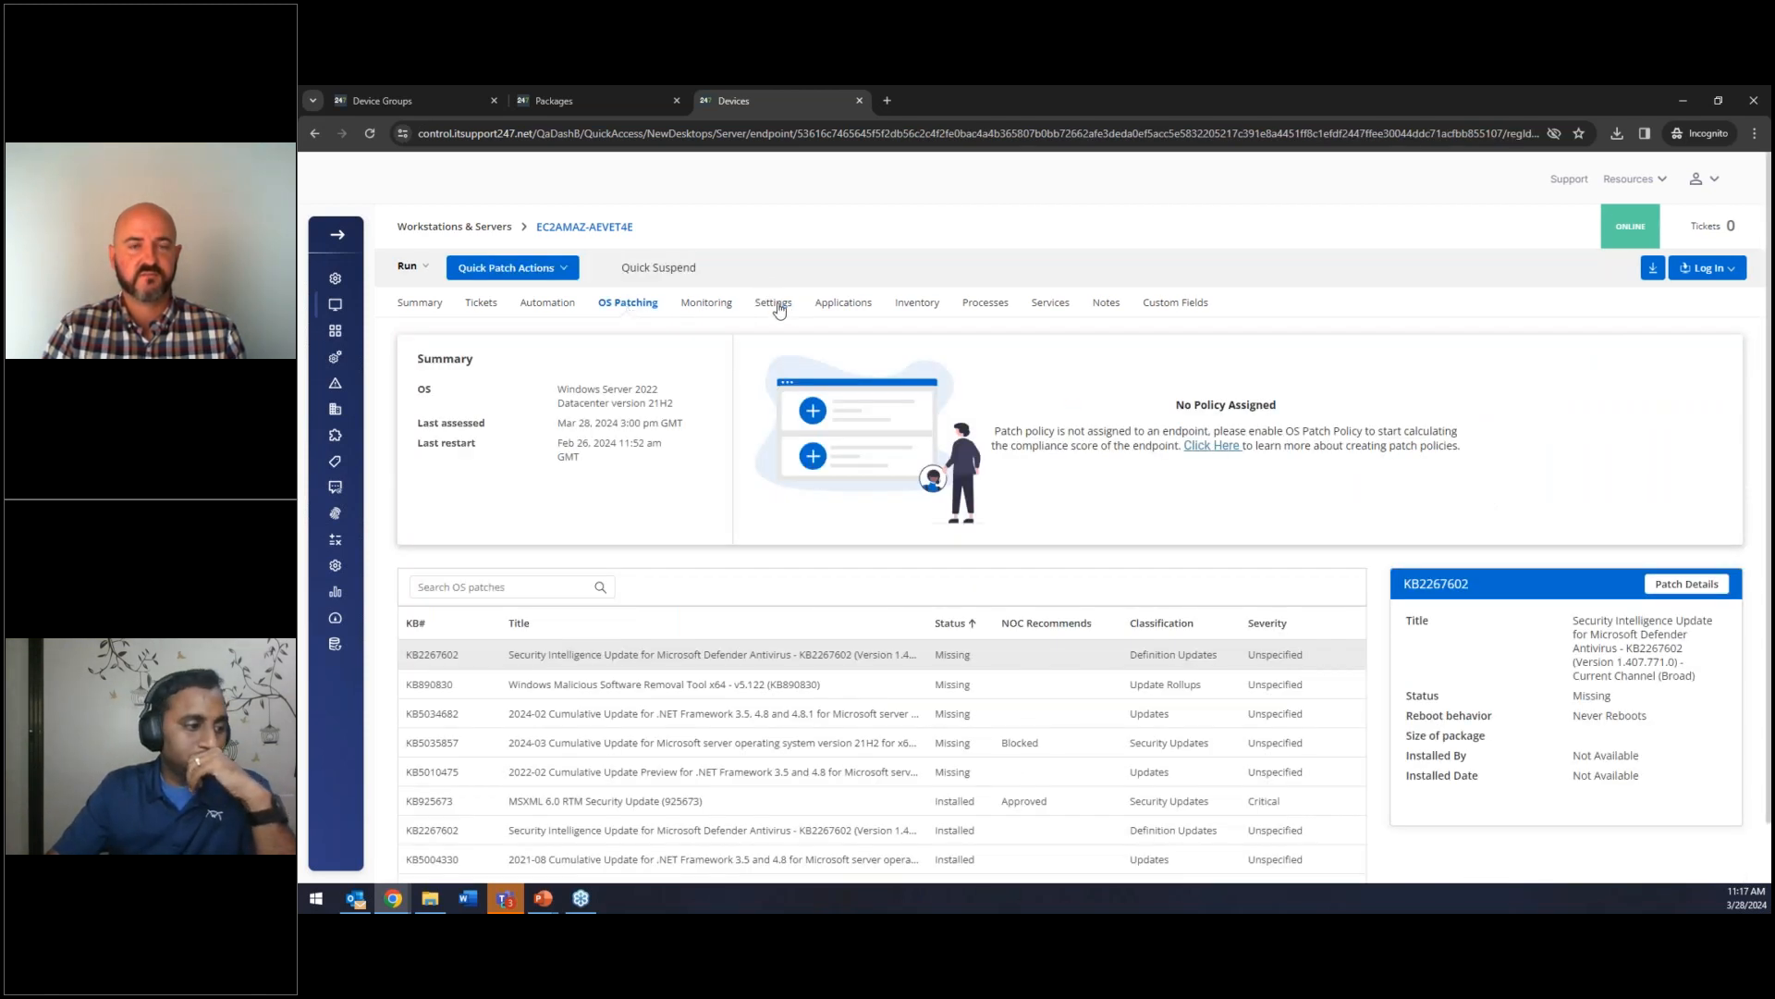
left_click(779, 308)
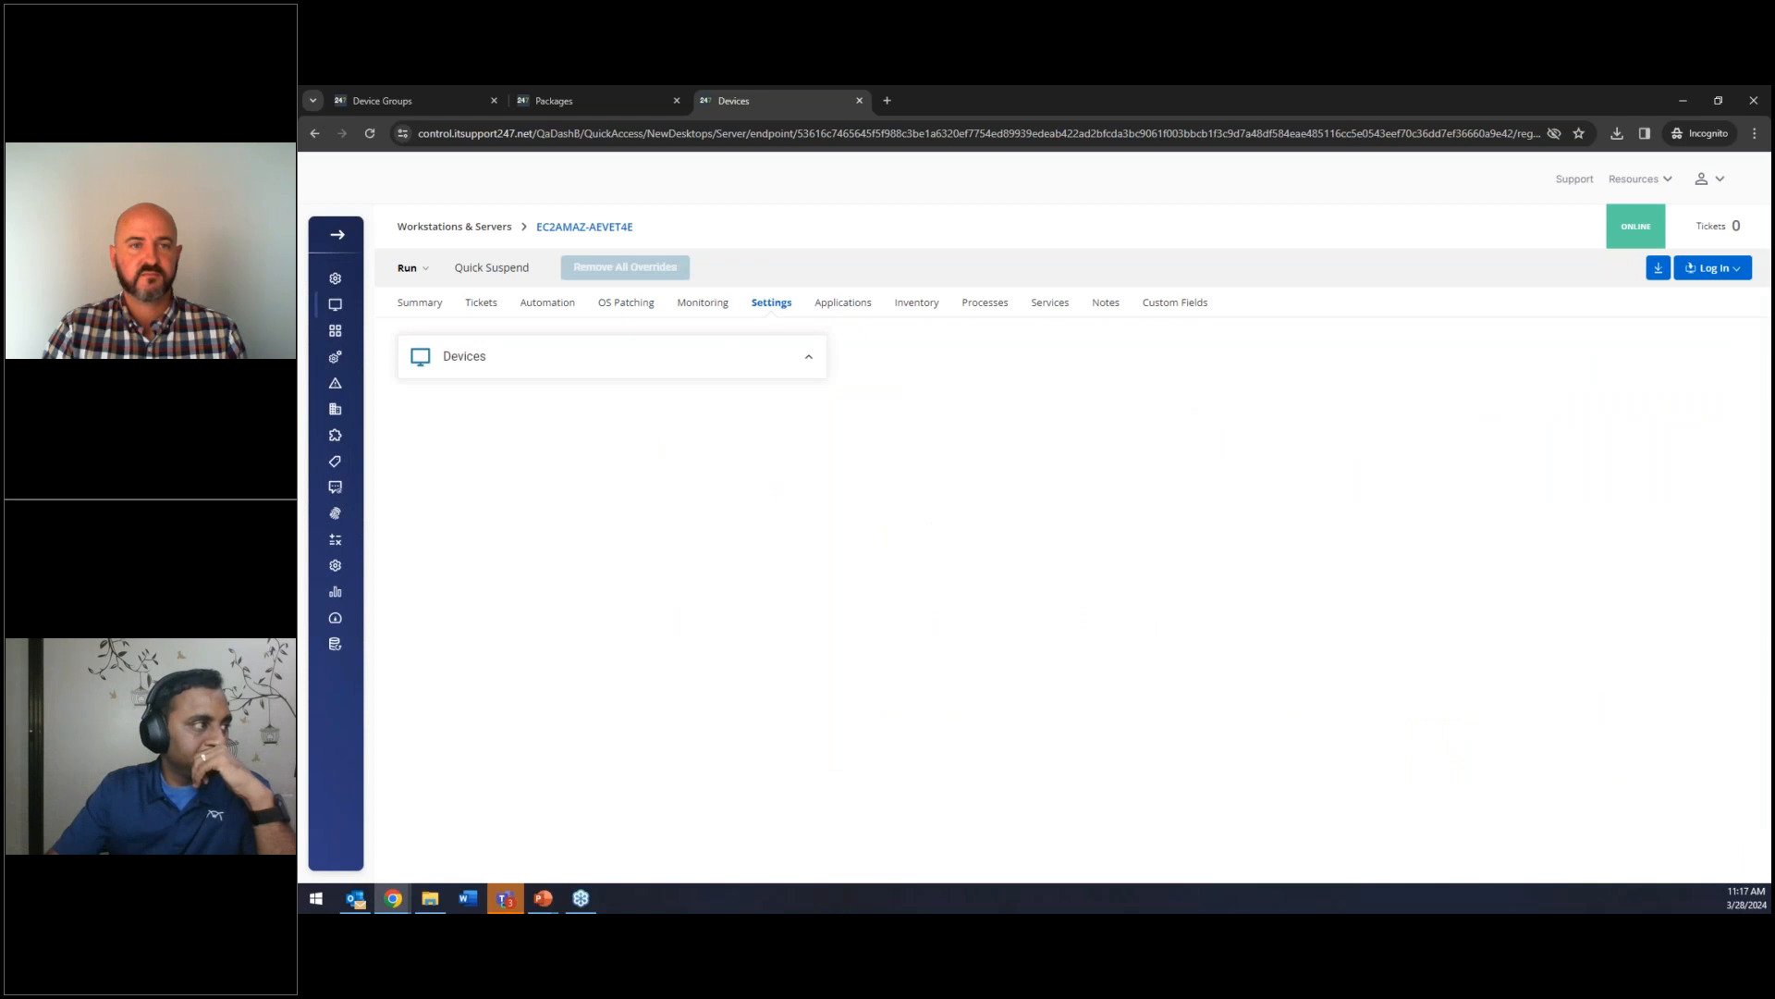
left_click(809, 361)
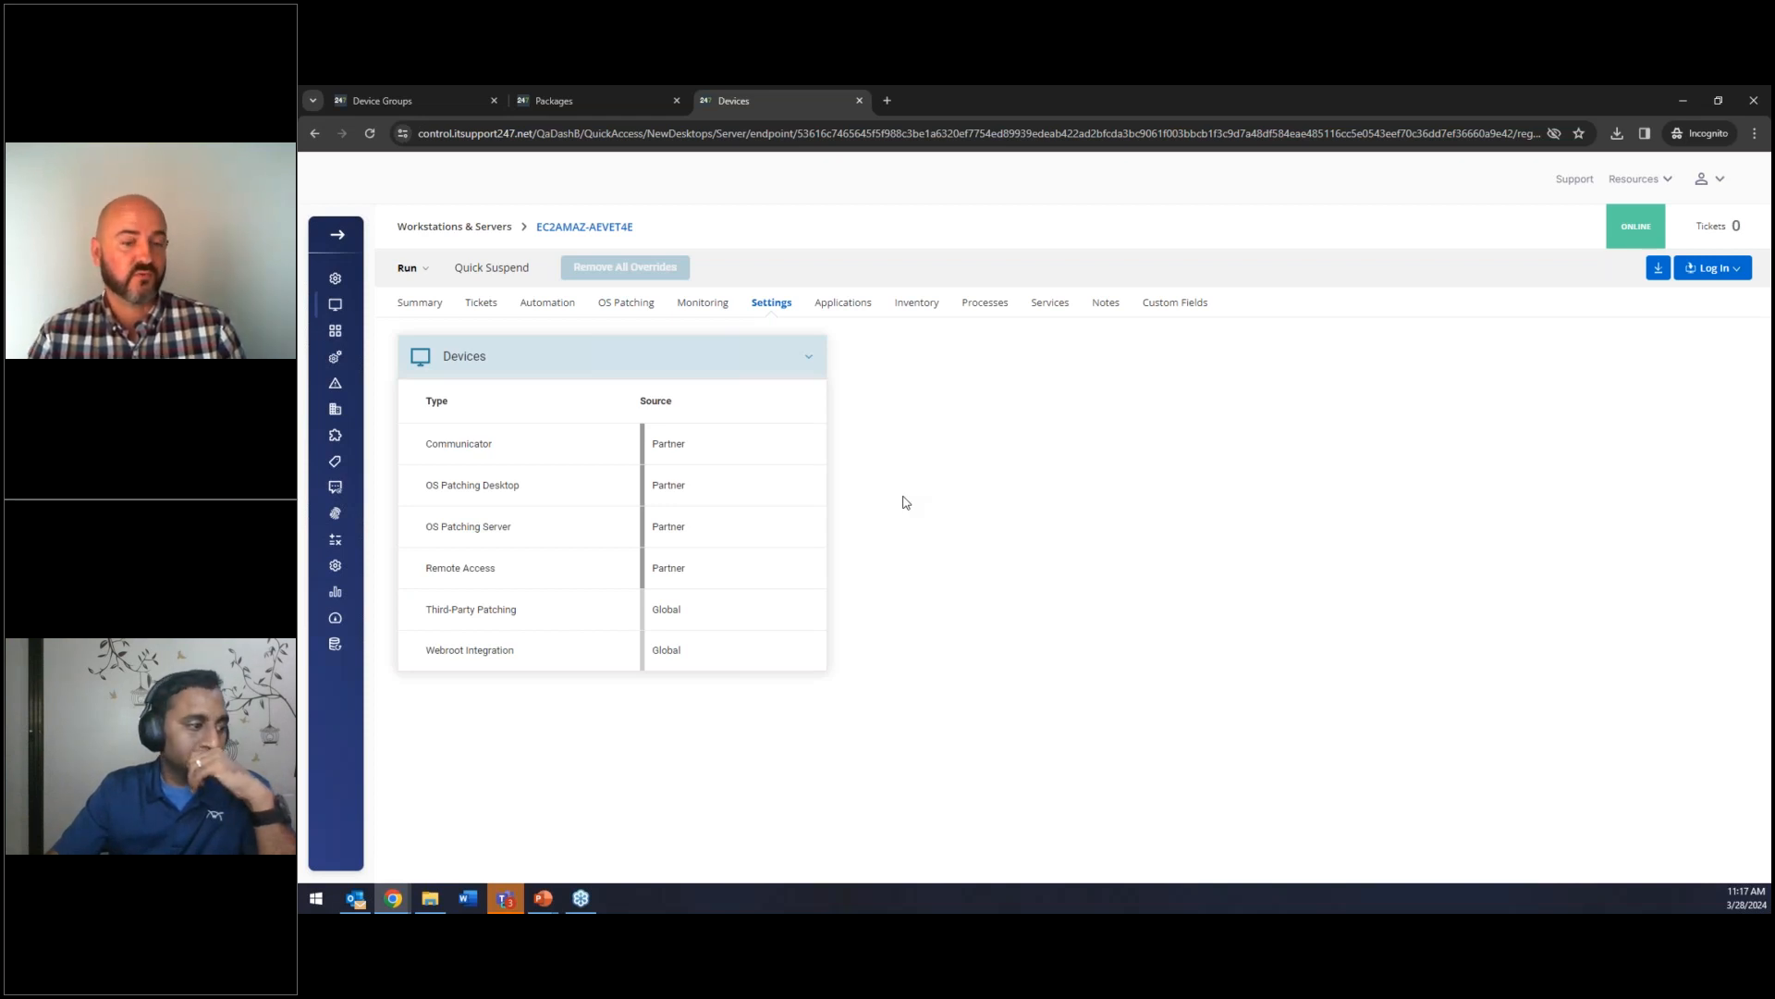
Open the Enable Webroot policy group under Webroot Integration for editing and save it again with its assigned policy and criteria.
left_click(588, 100)
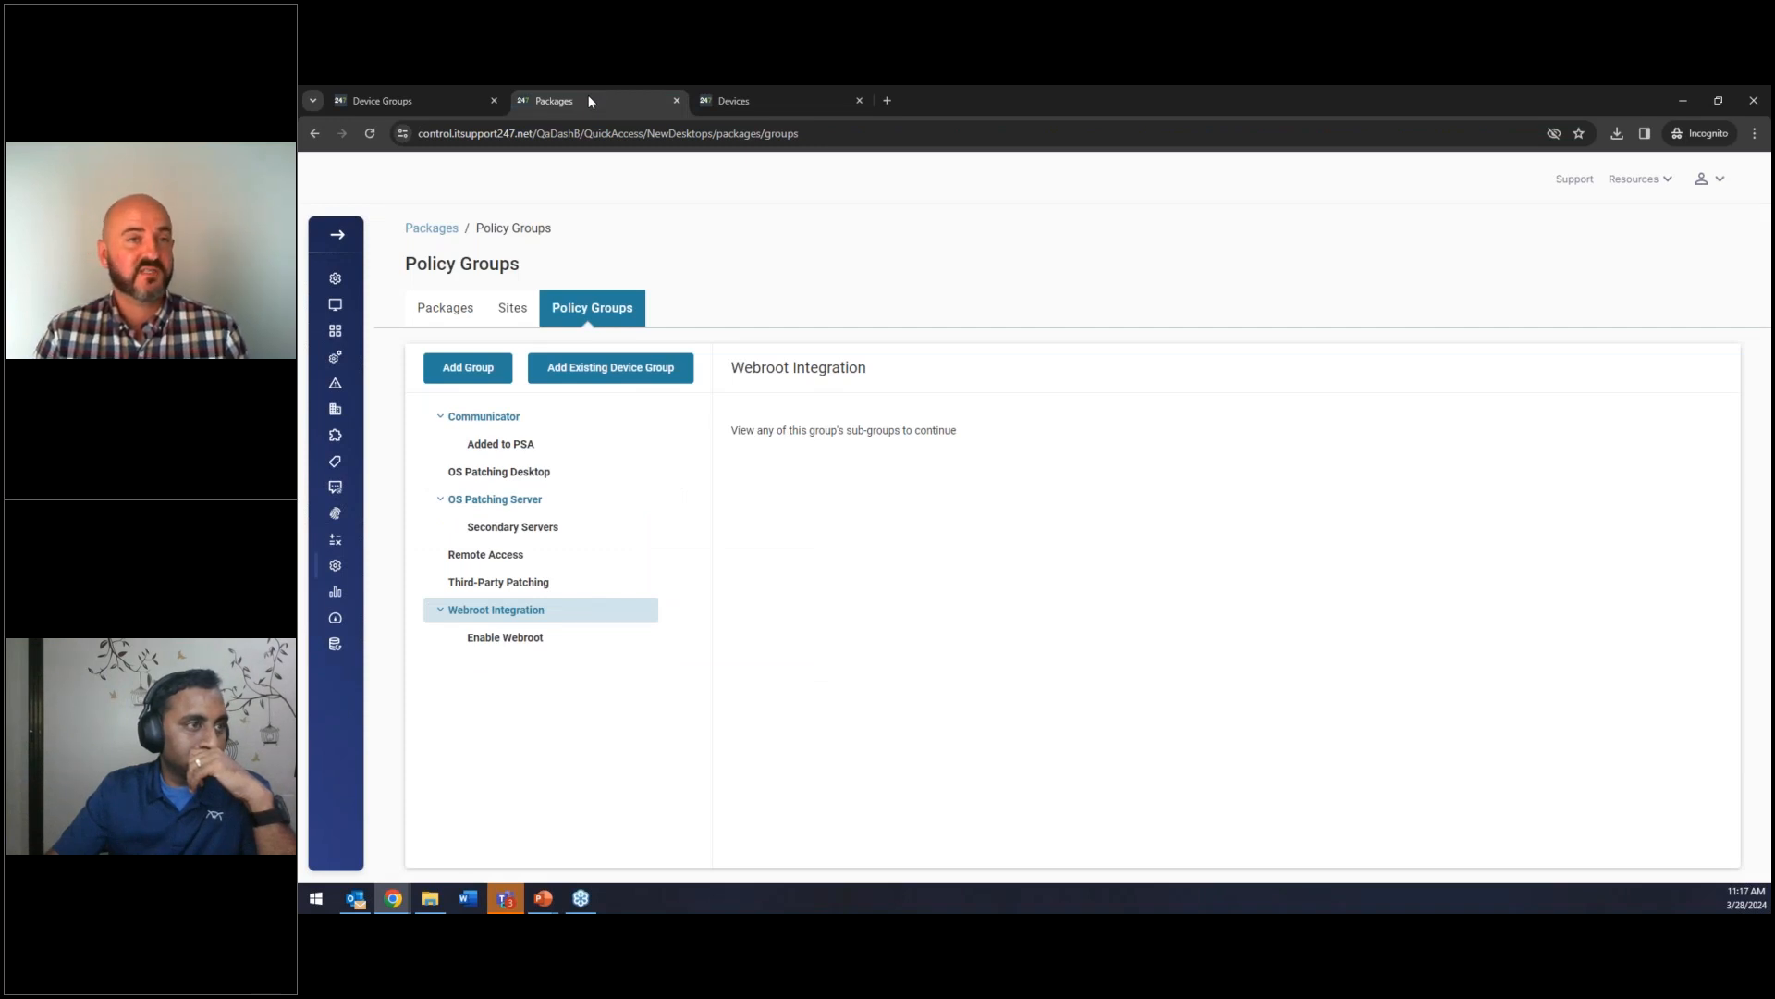
left_click(759, 97)
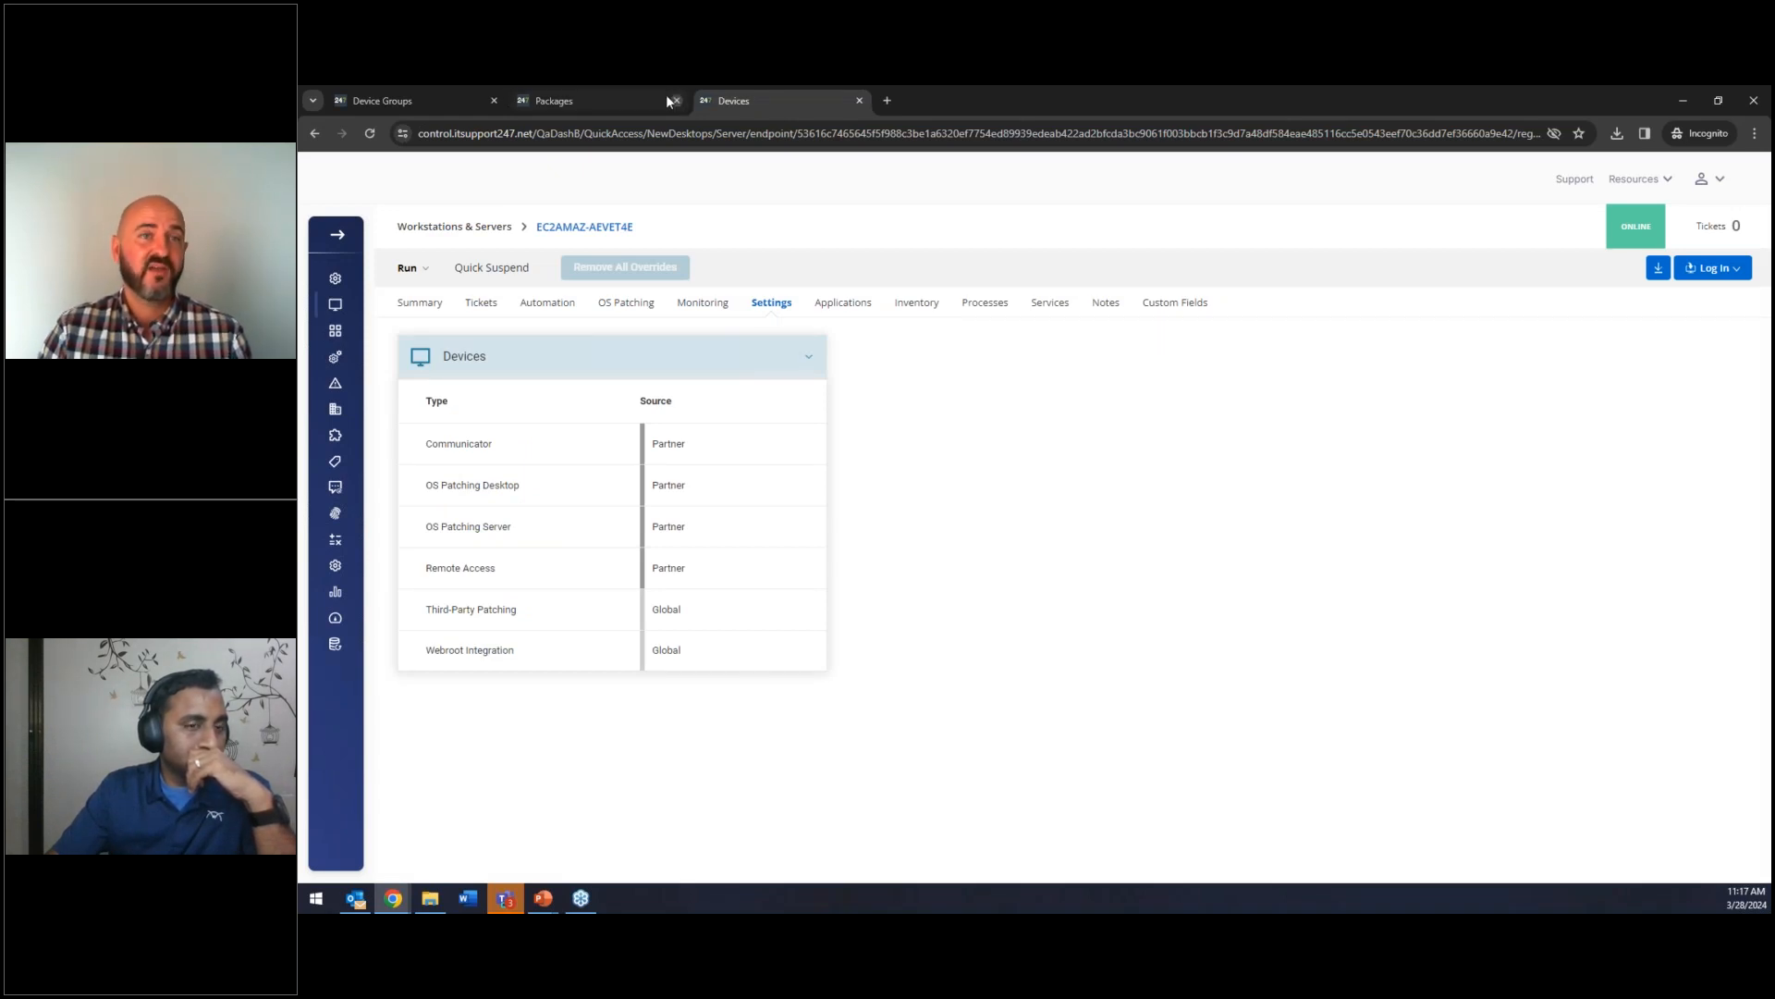
left_click(611, 104)
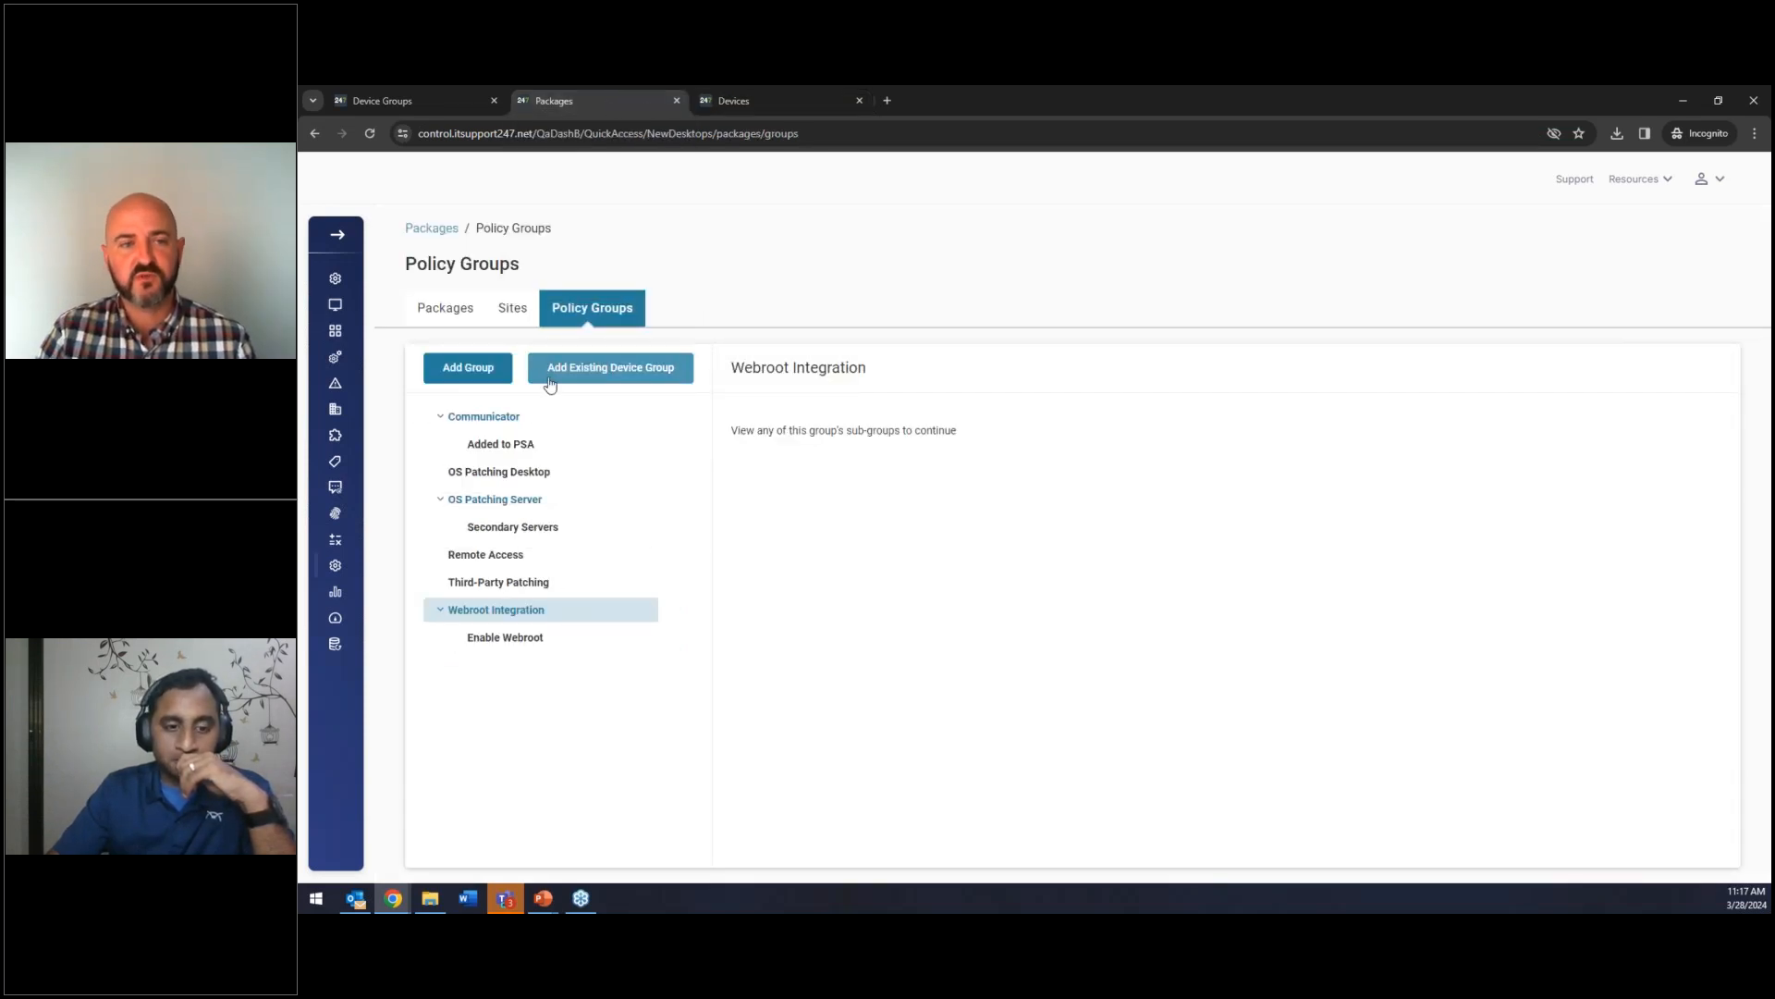
left_click(536, 636)
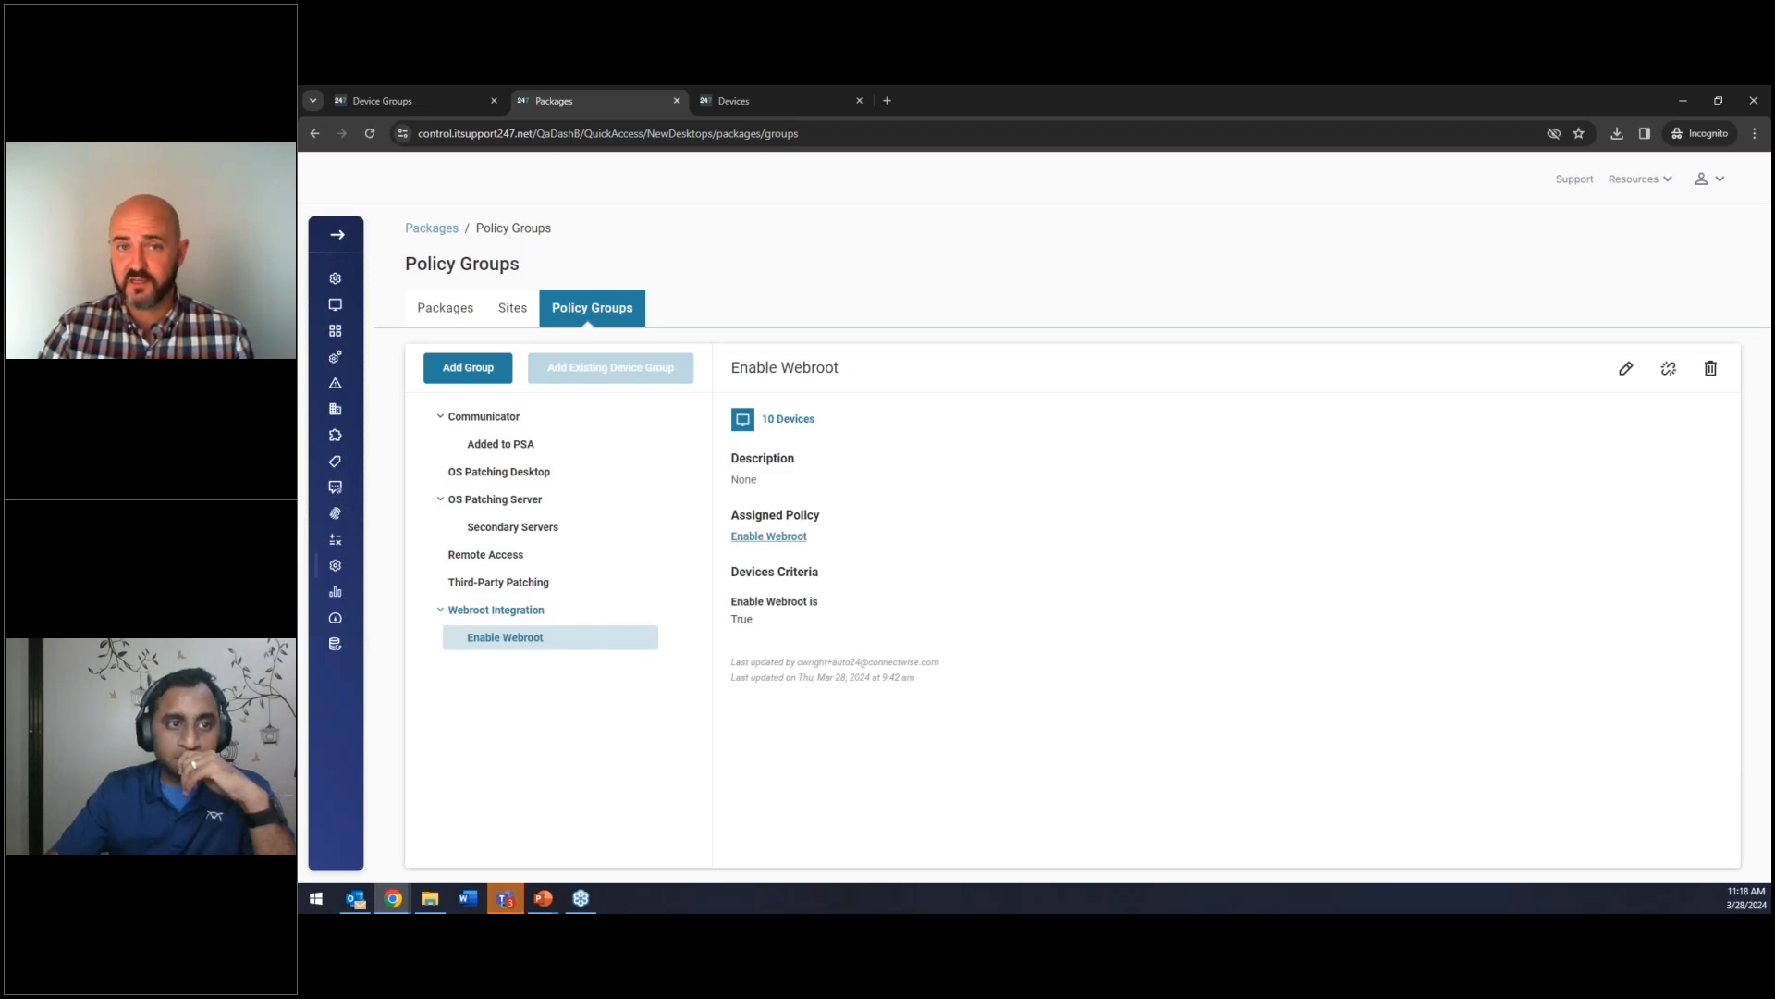
left_click(1626, 368)
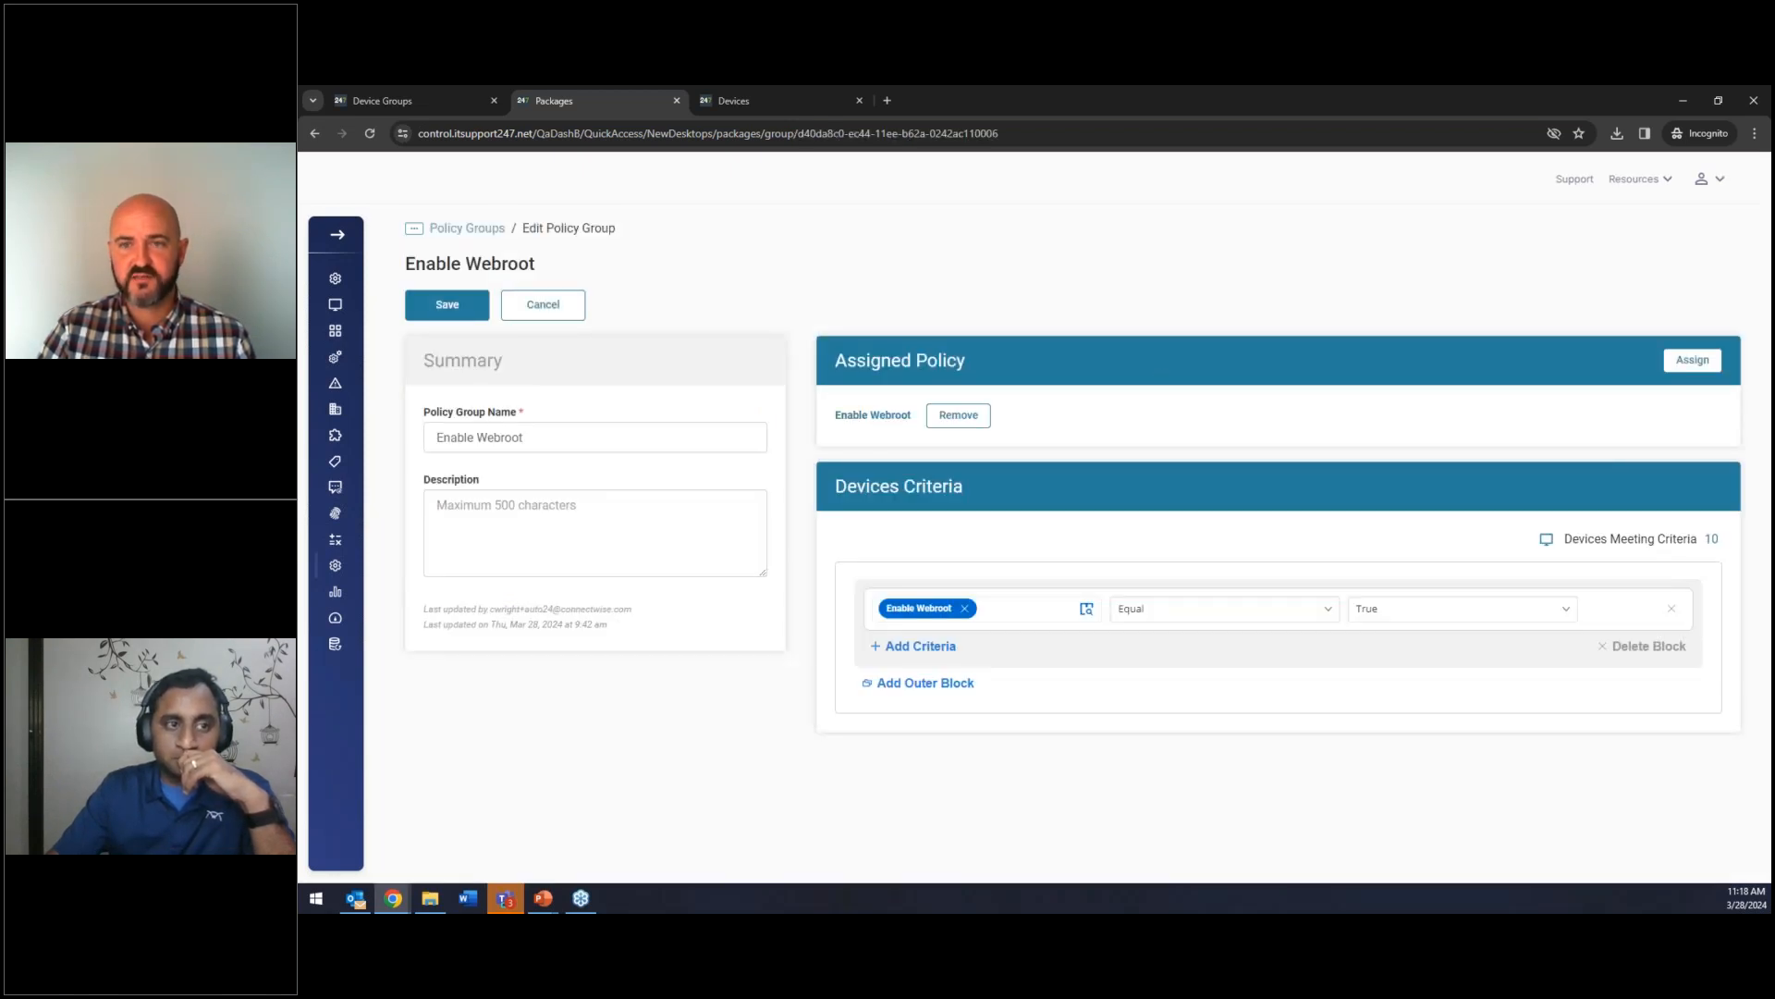
left_click(571, 439)
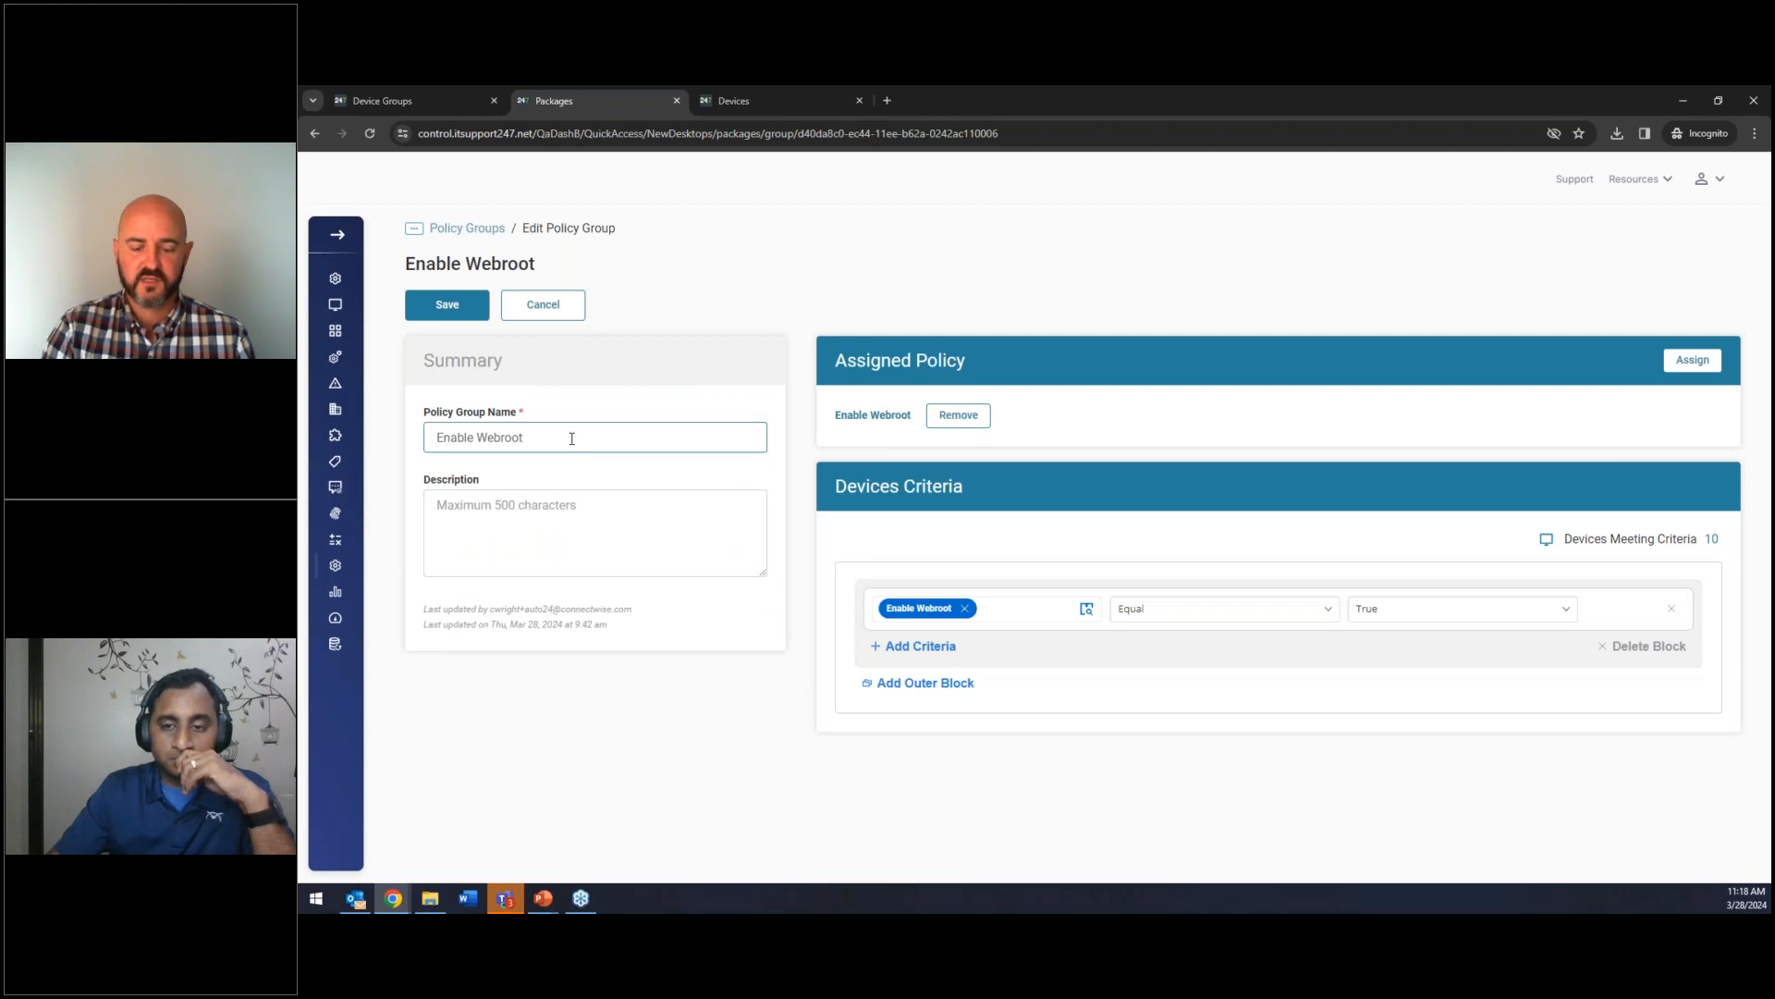
left_click(448, 310)
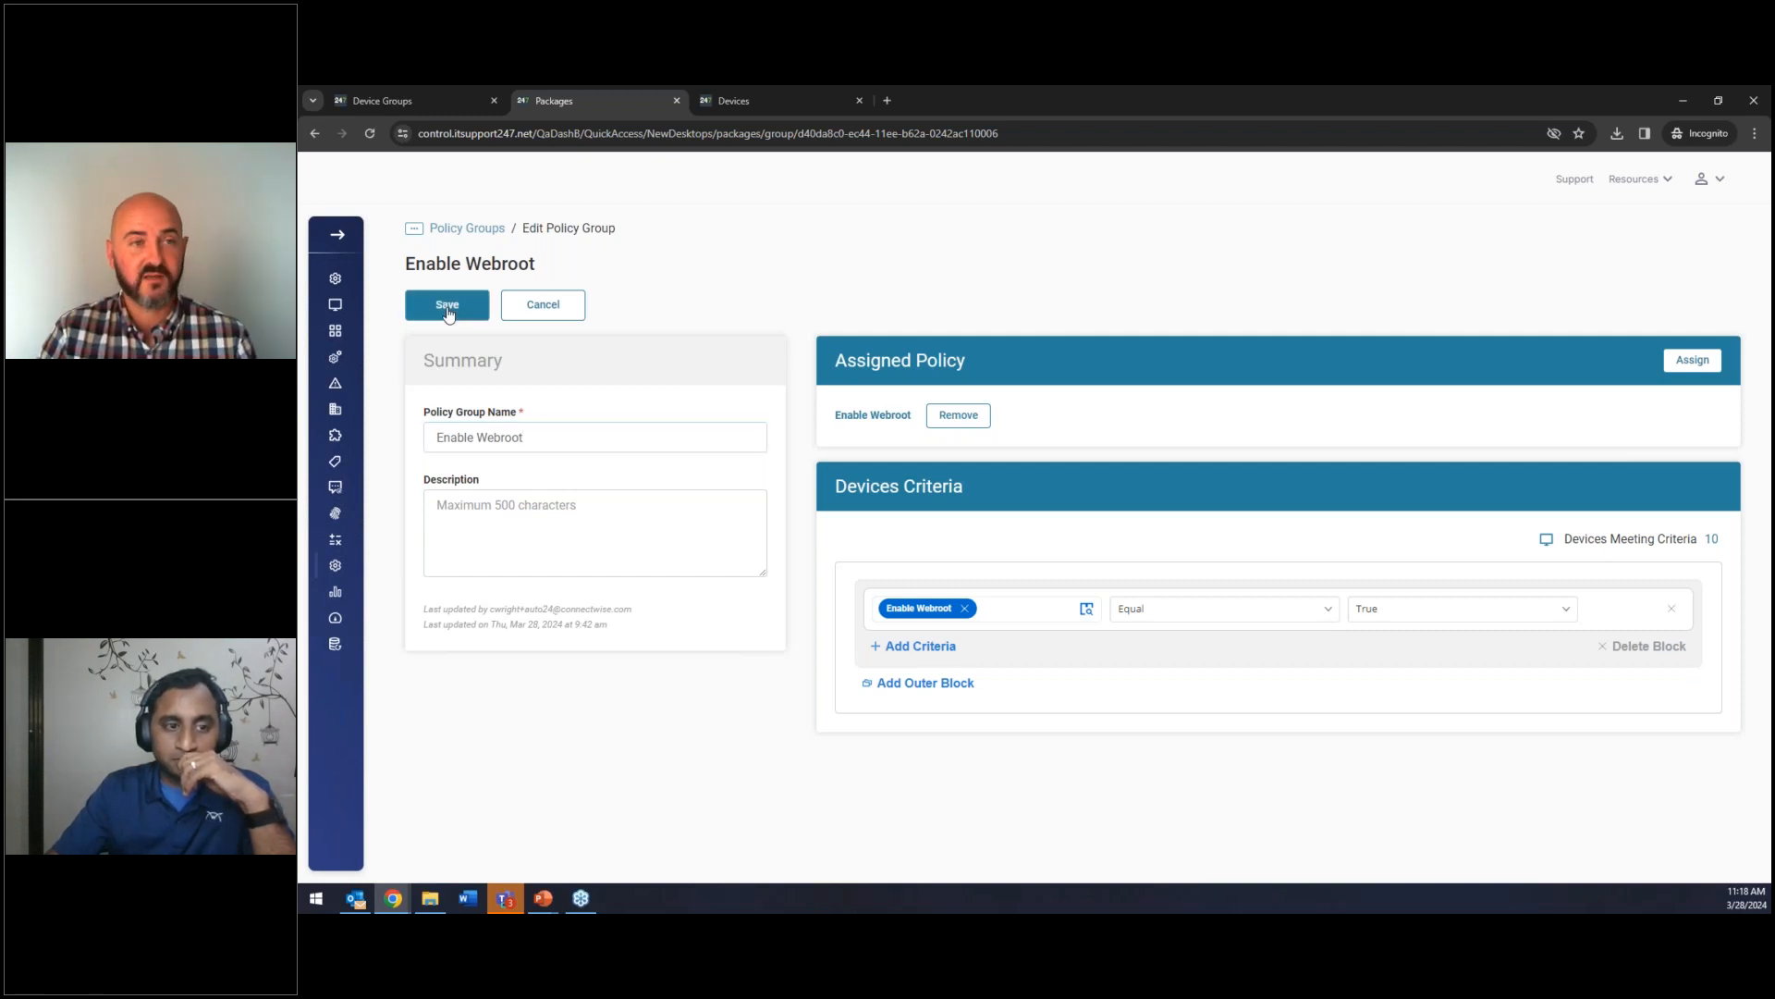
Return to the device, reload its settings by leaving and reopening them, and check the source of each setting type.
left_click(805, 101)
left_click(628, 303)
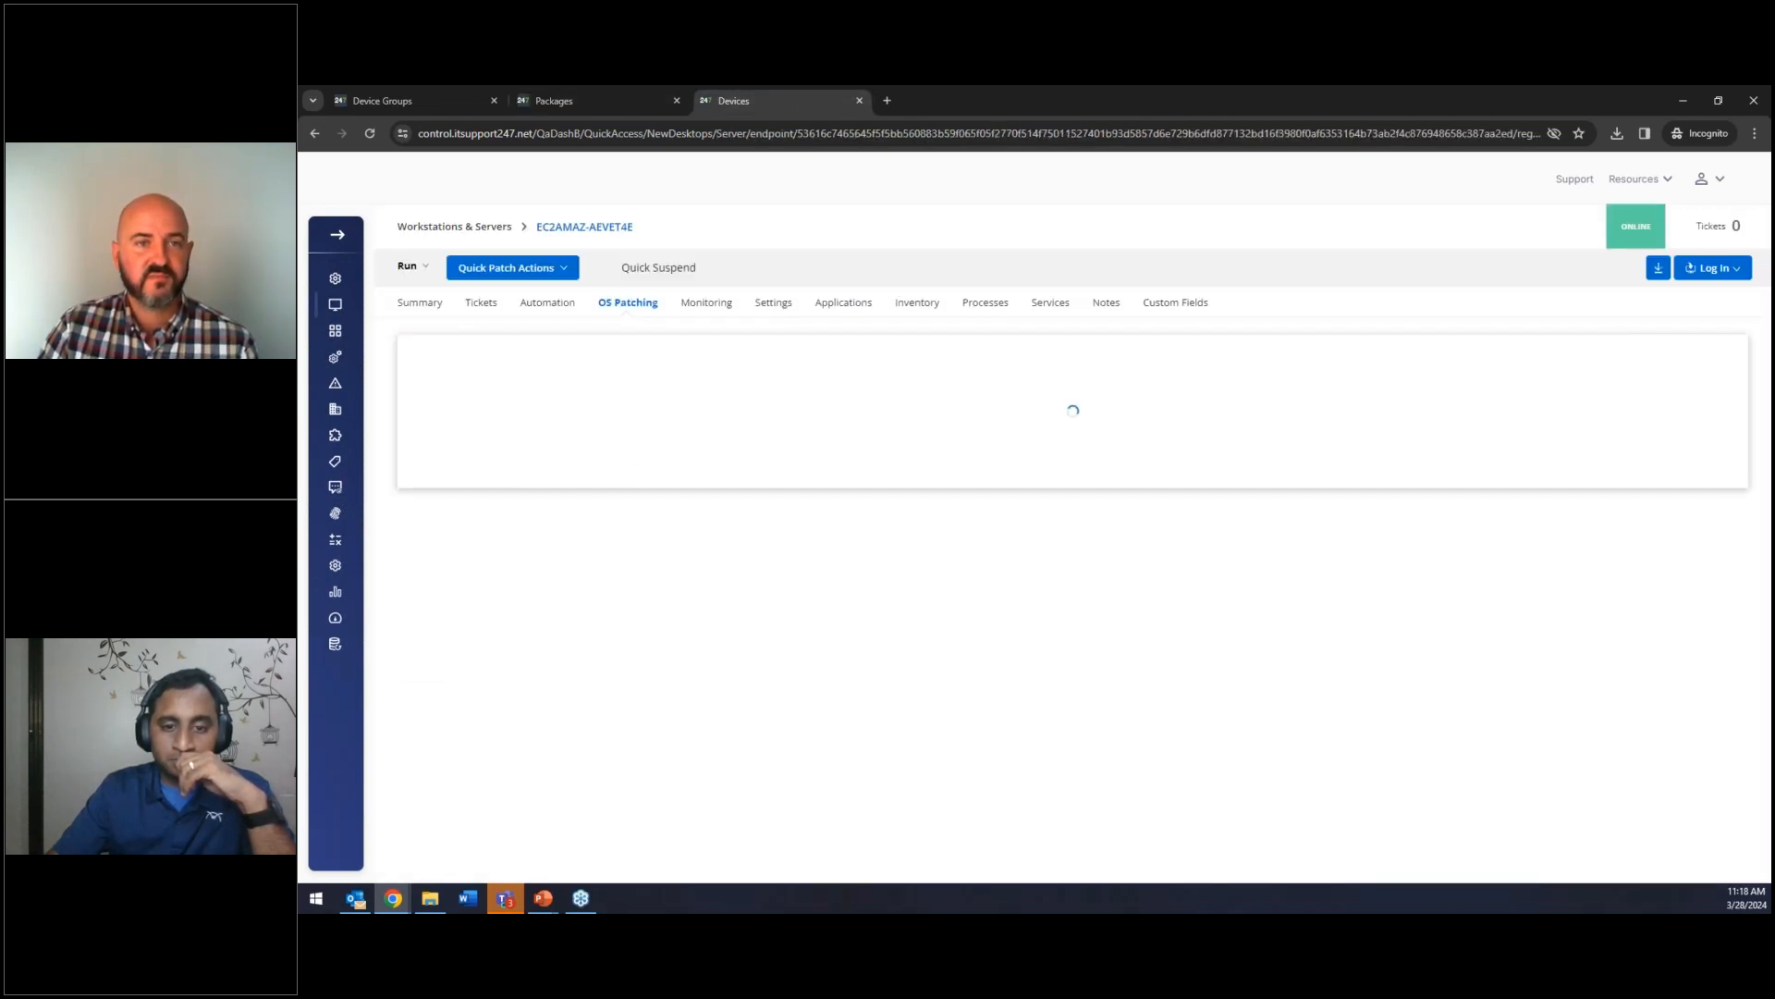
left_click(777, 308)
left_click(808, 361)
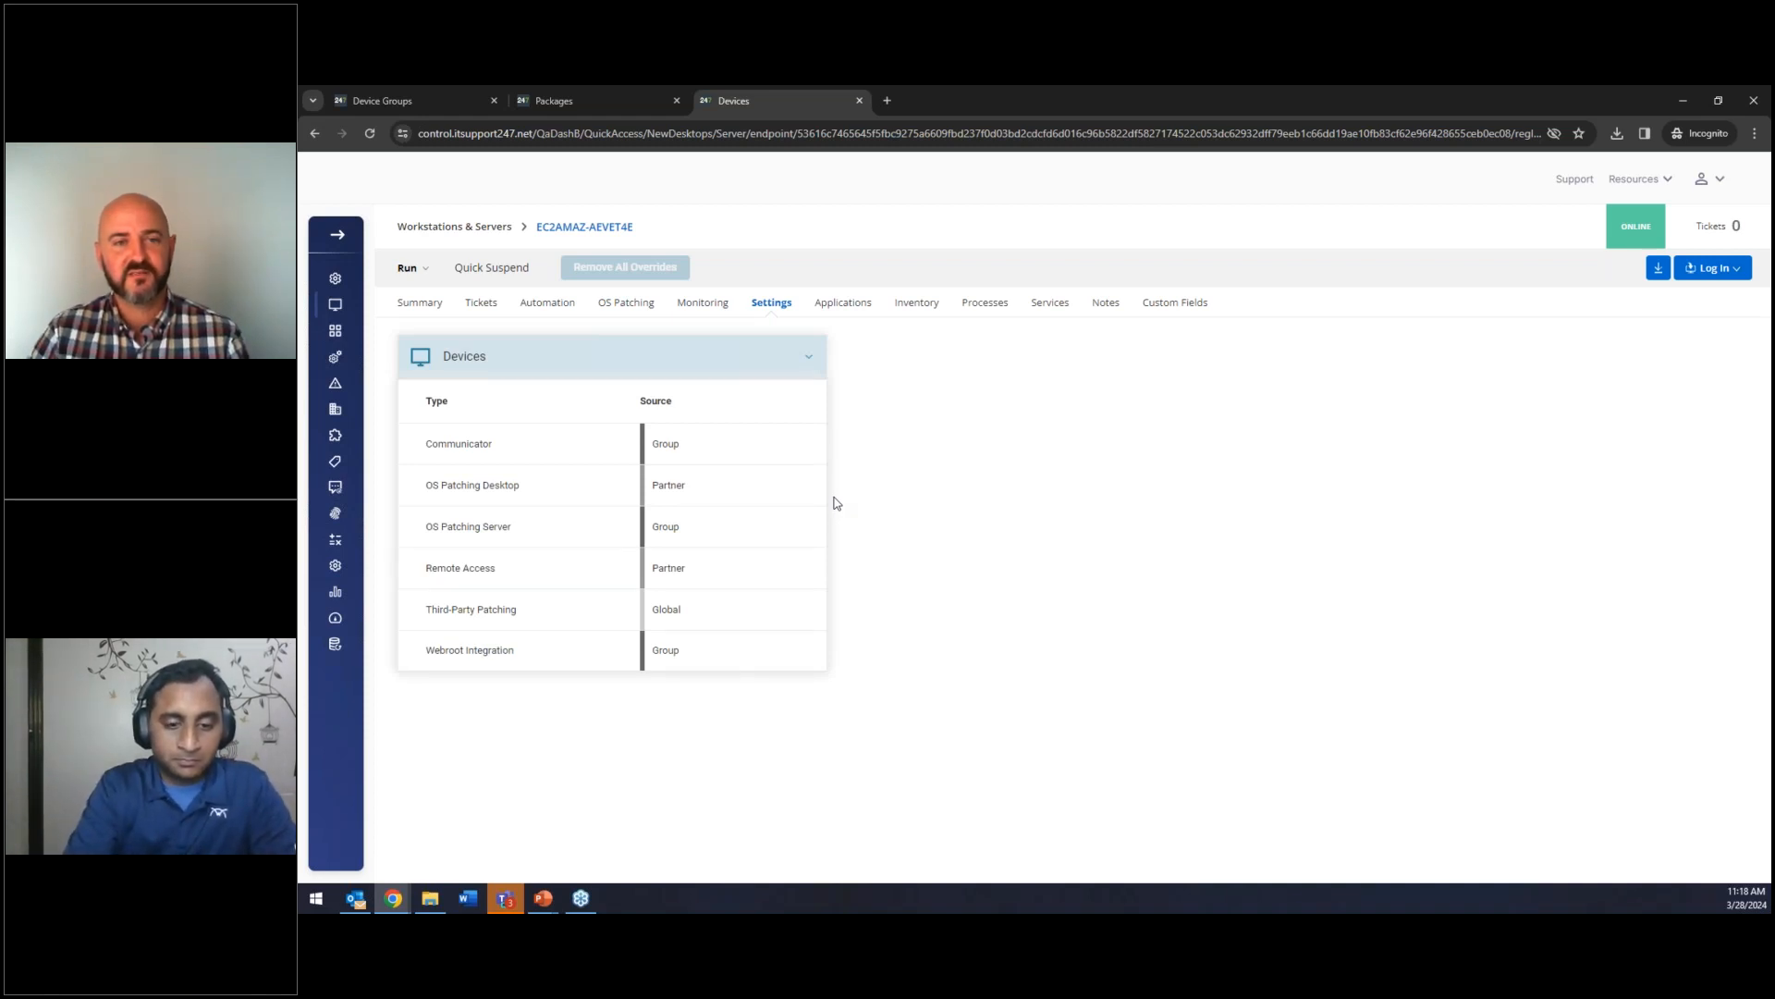
Examine which policies and groups supply the device's Communicator, OS Patching Server and Webroot Integration settings, and return to the policy groups.
left_click(718, 453)
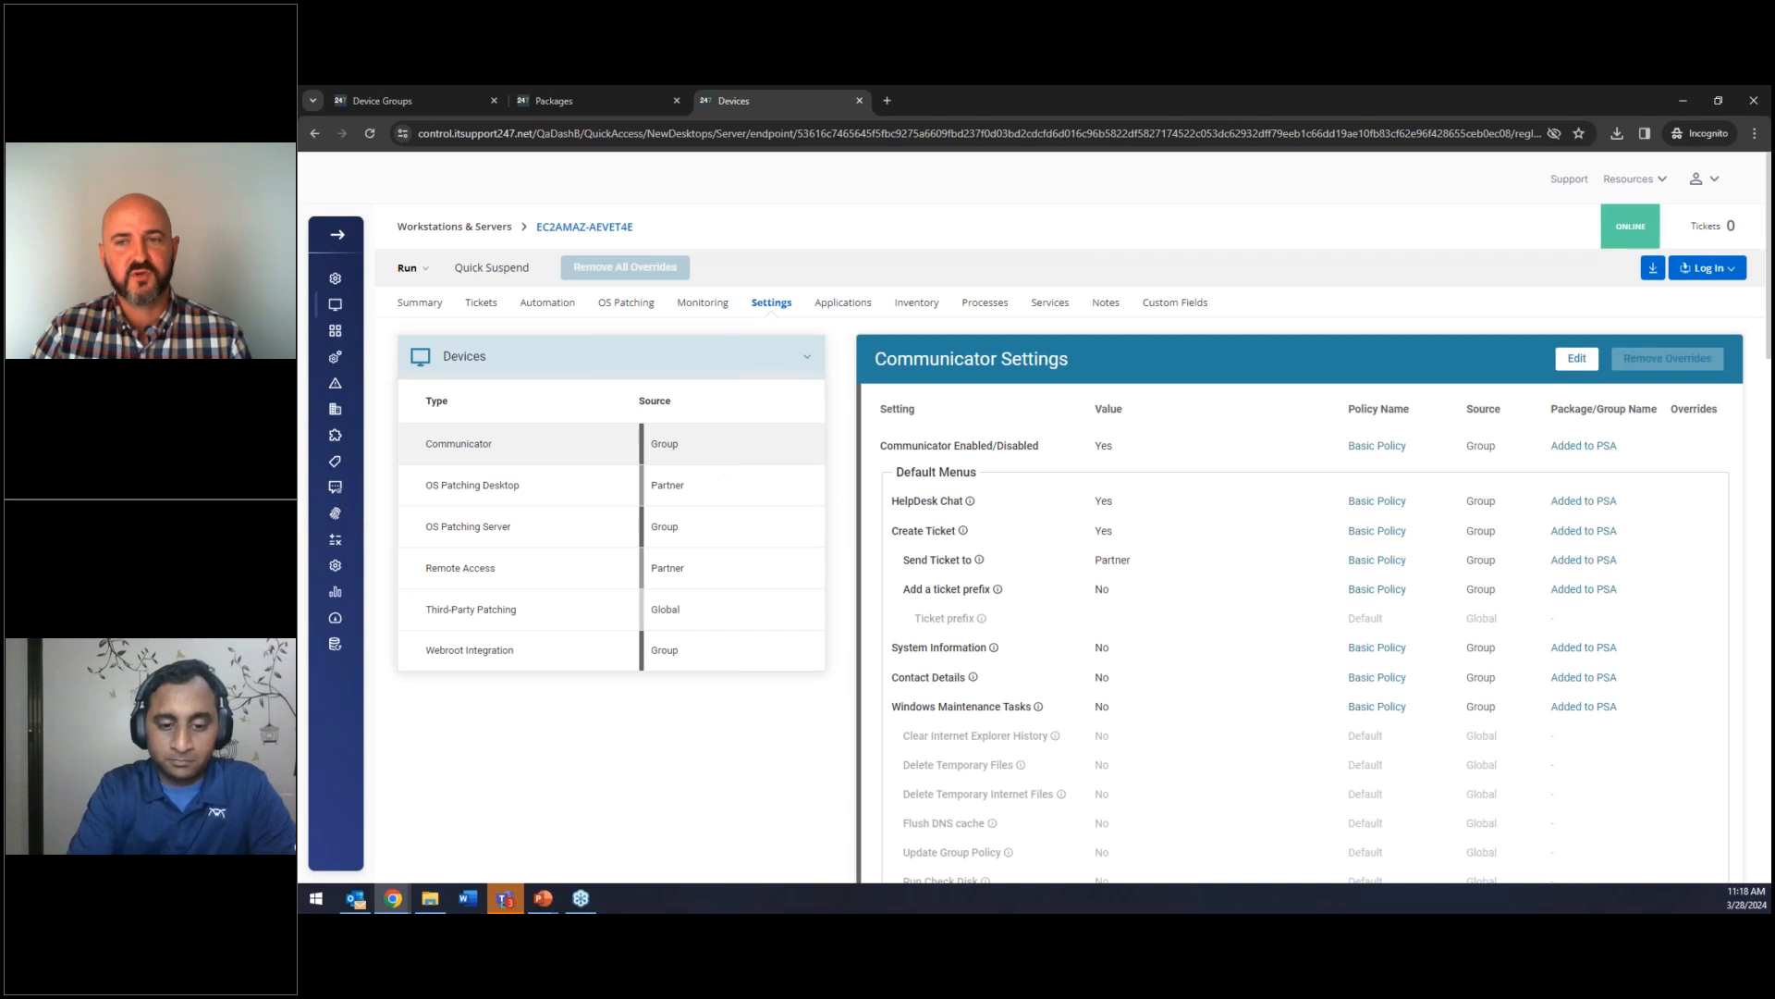
left_click(703, 535)
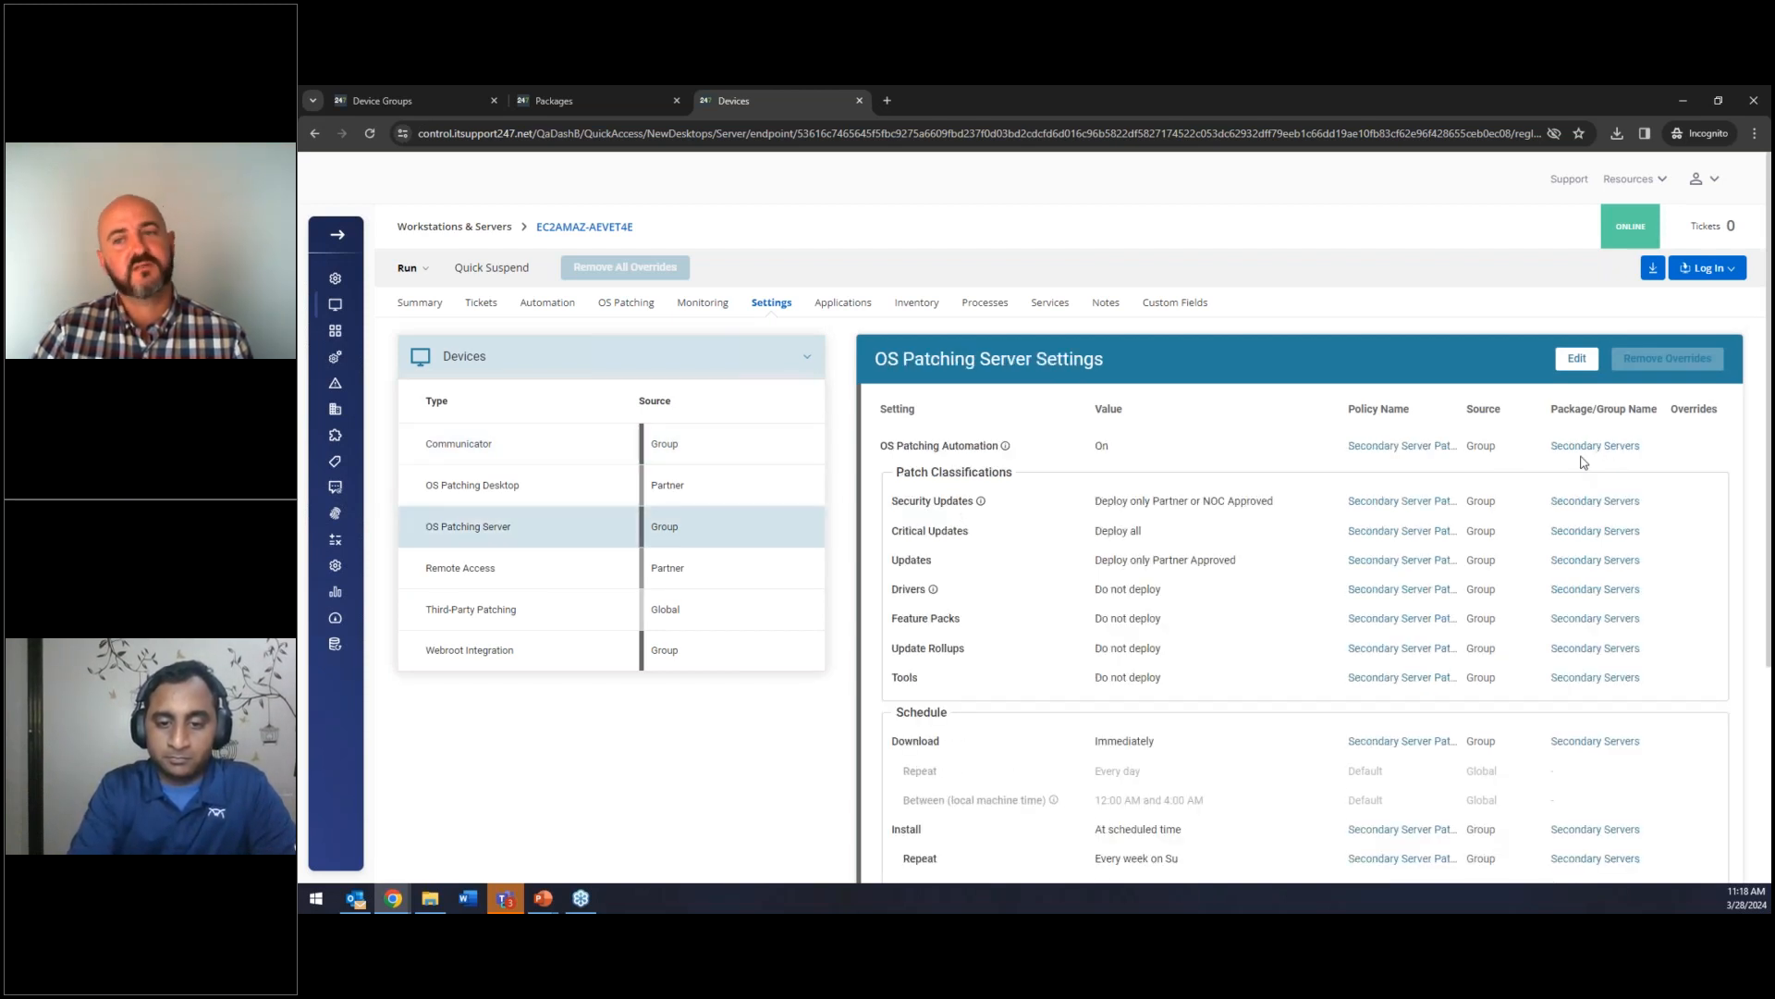
left_click(820, 650)
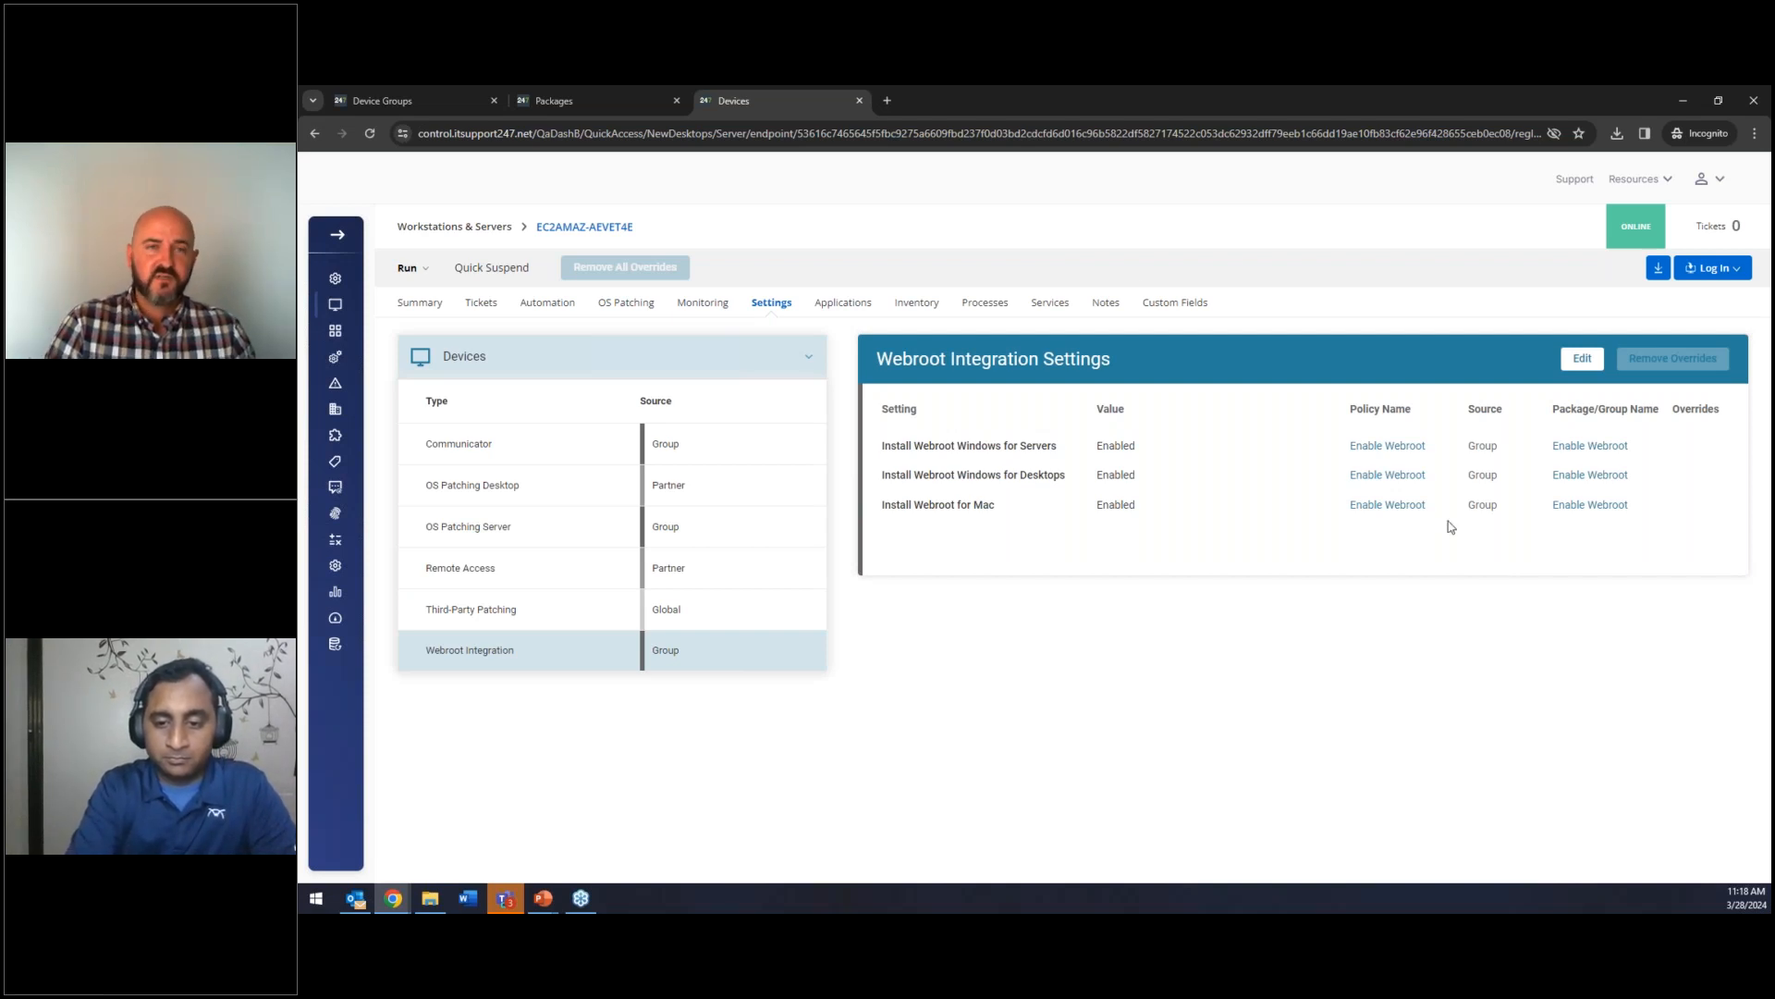
left_click(583, 101)
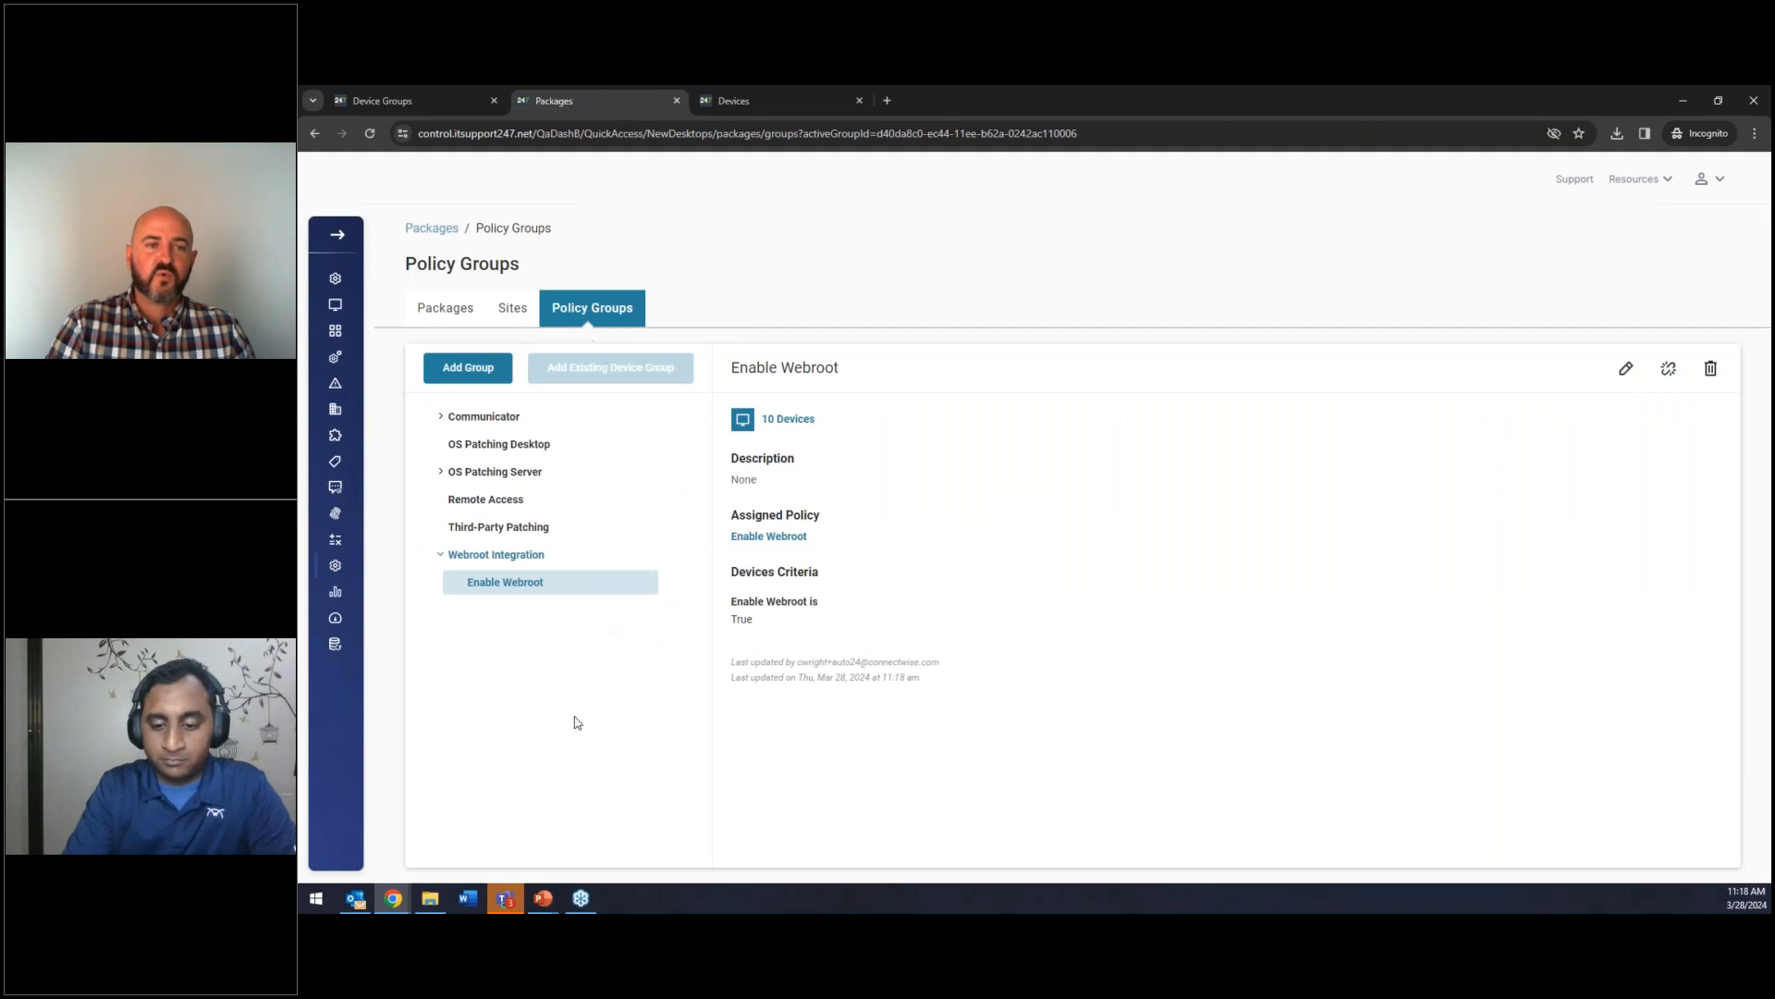
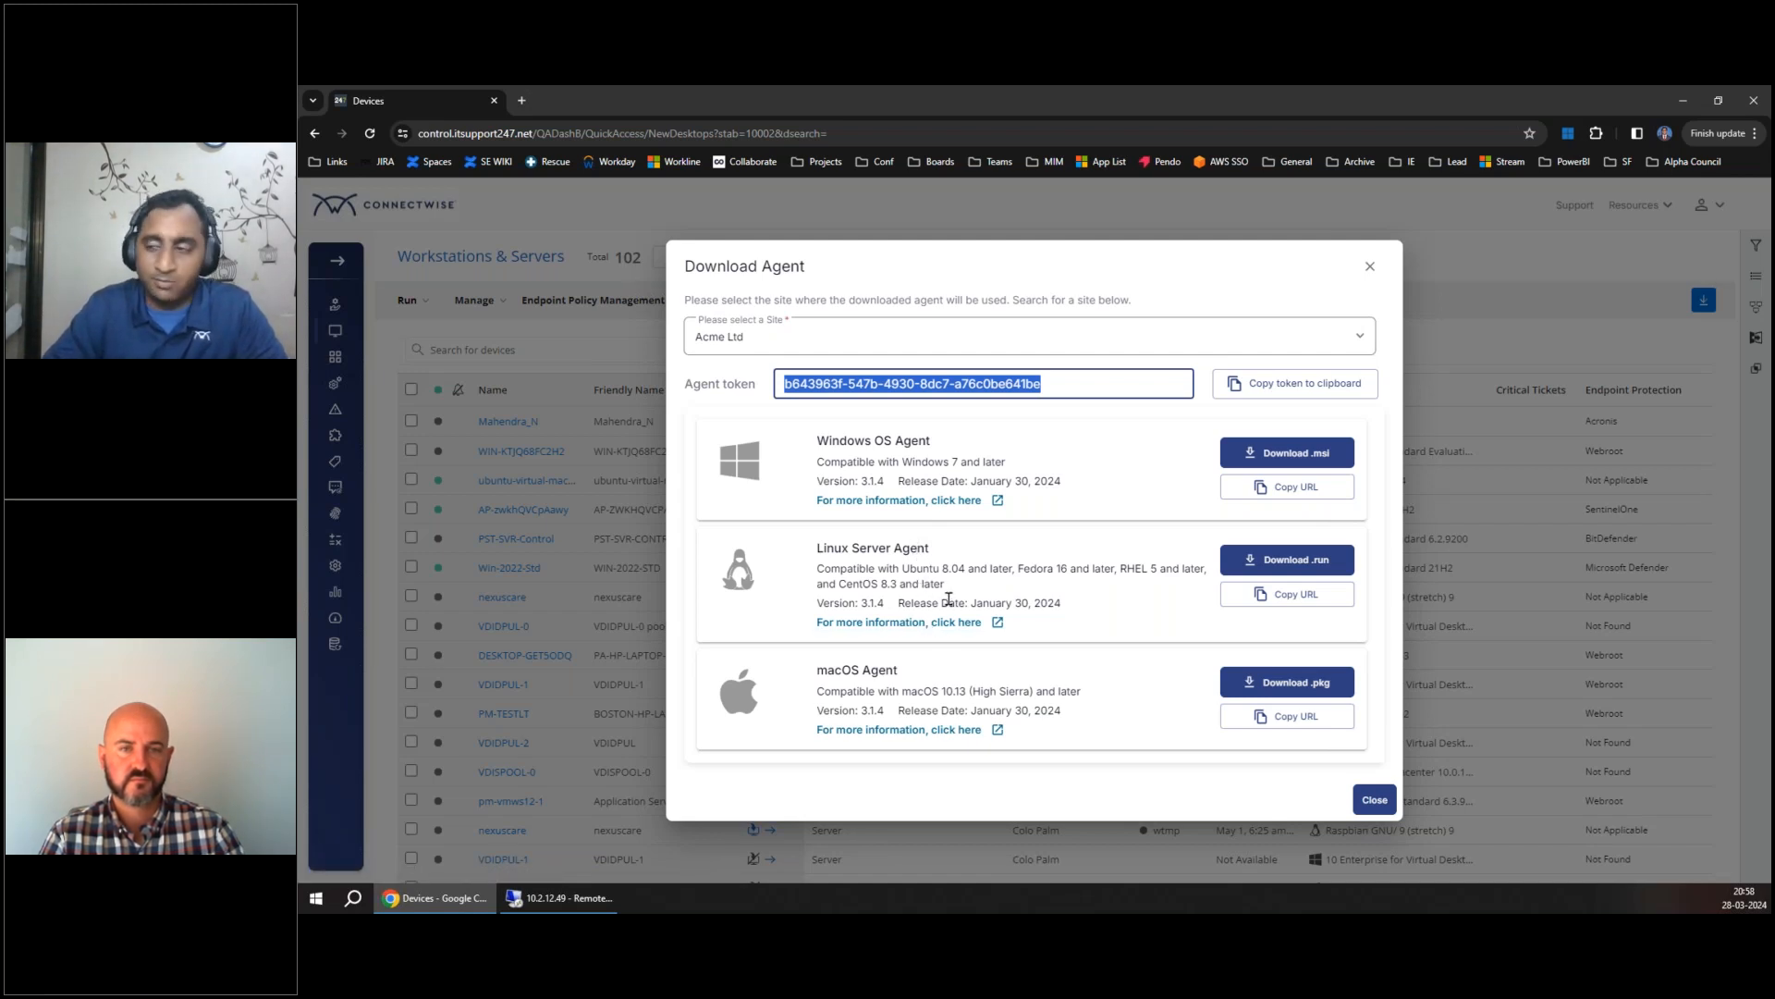
Show the installers in the remote machine's Downloads folder and compare them with the Acme Ltd agent token in the Download Agent dialog.
left_click(595, 903)
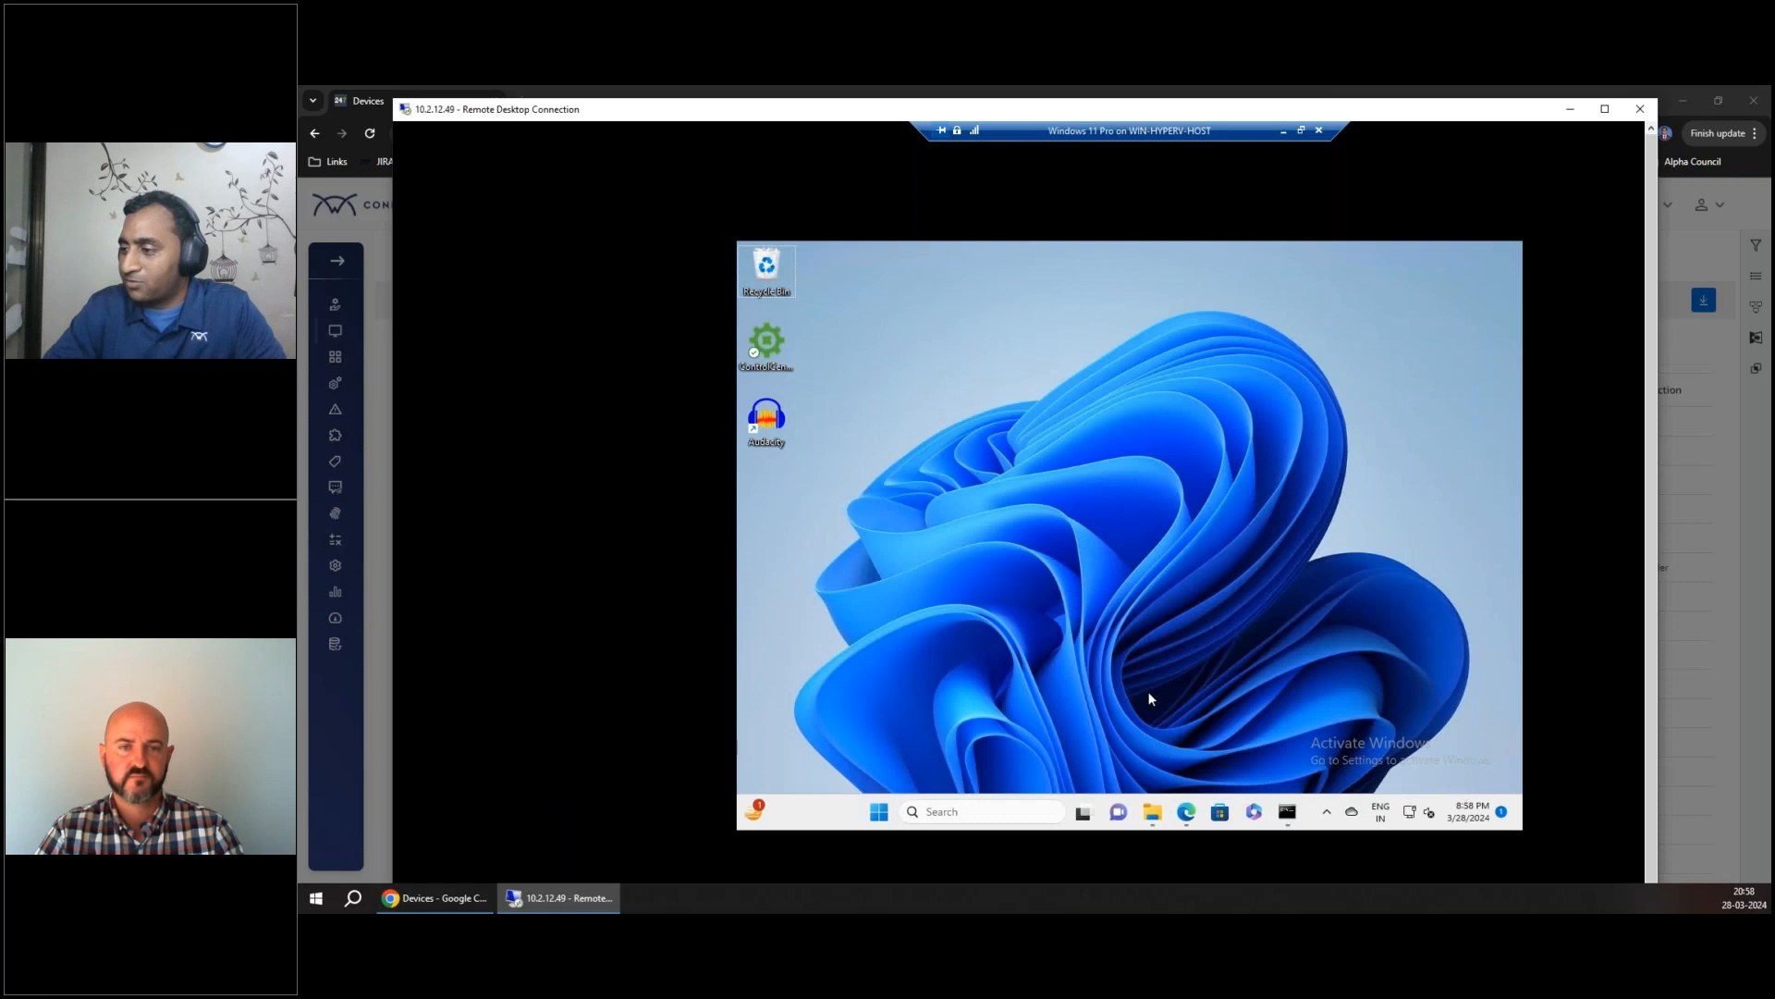
left_click(1155, 817)
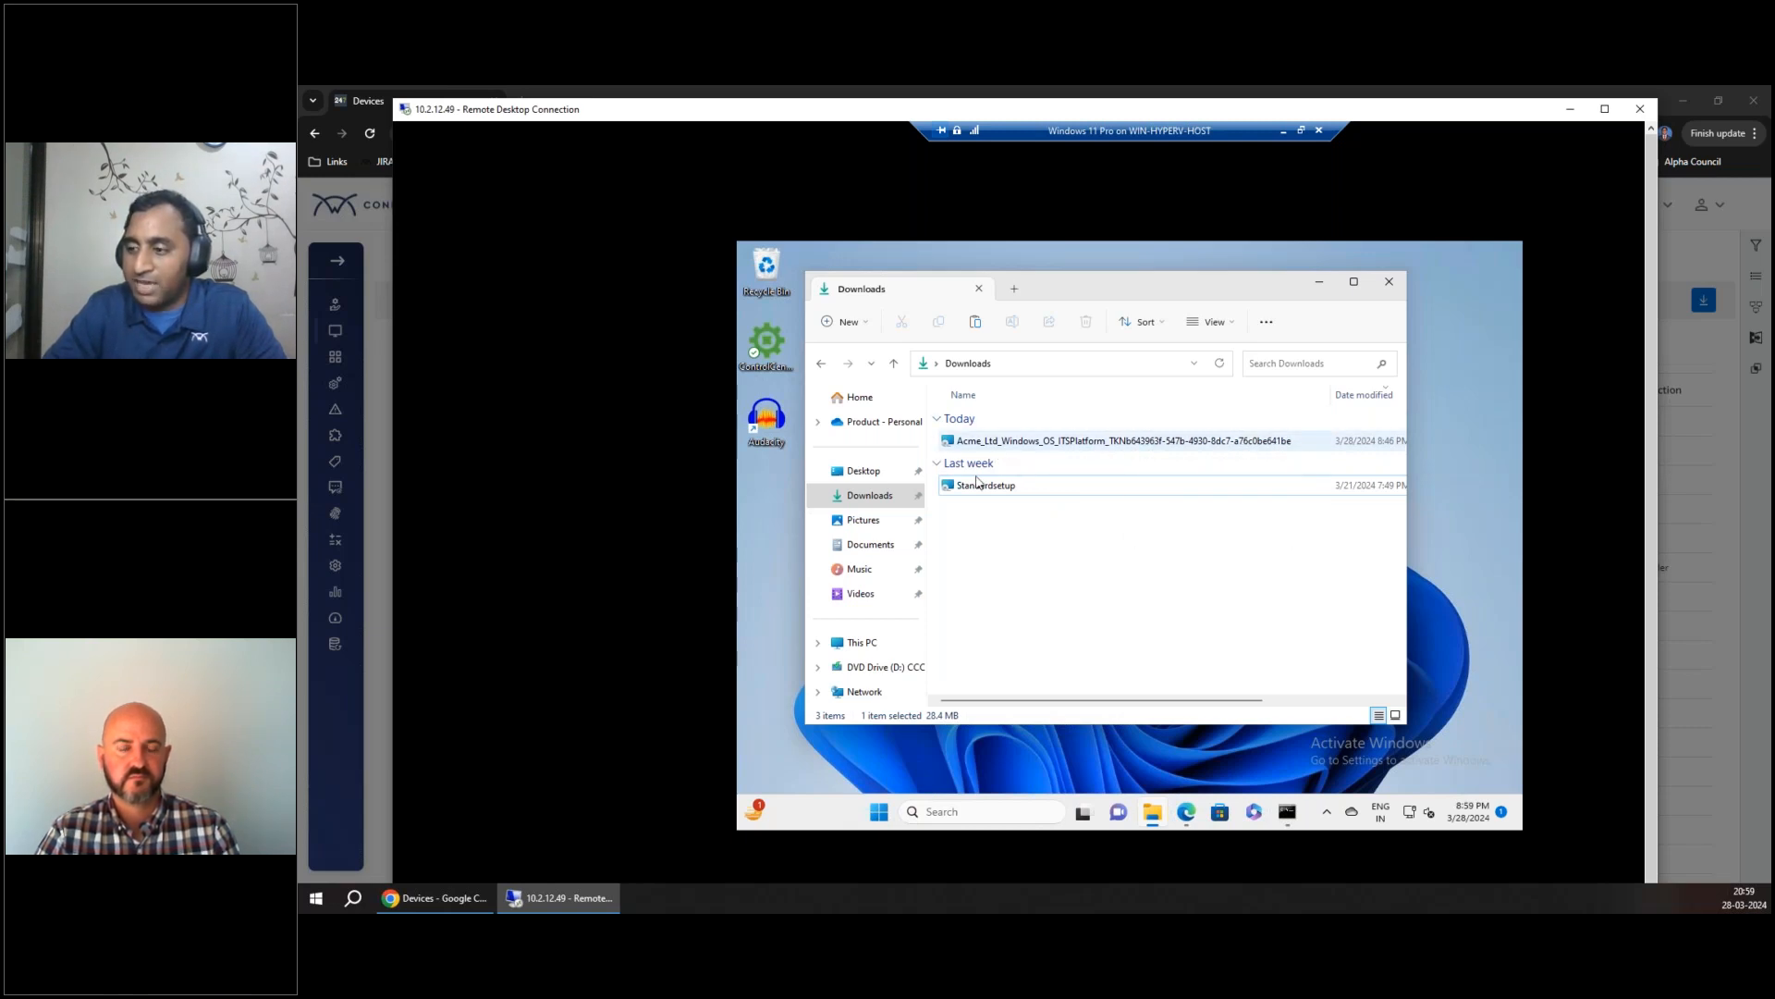
left_click(433, 897)
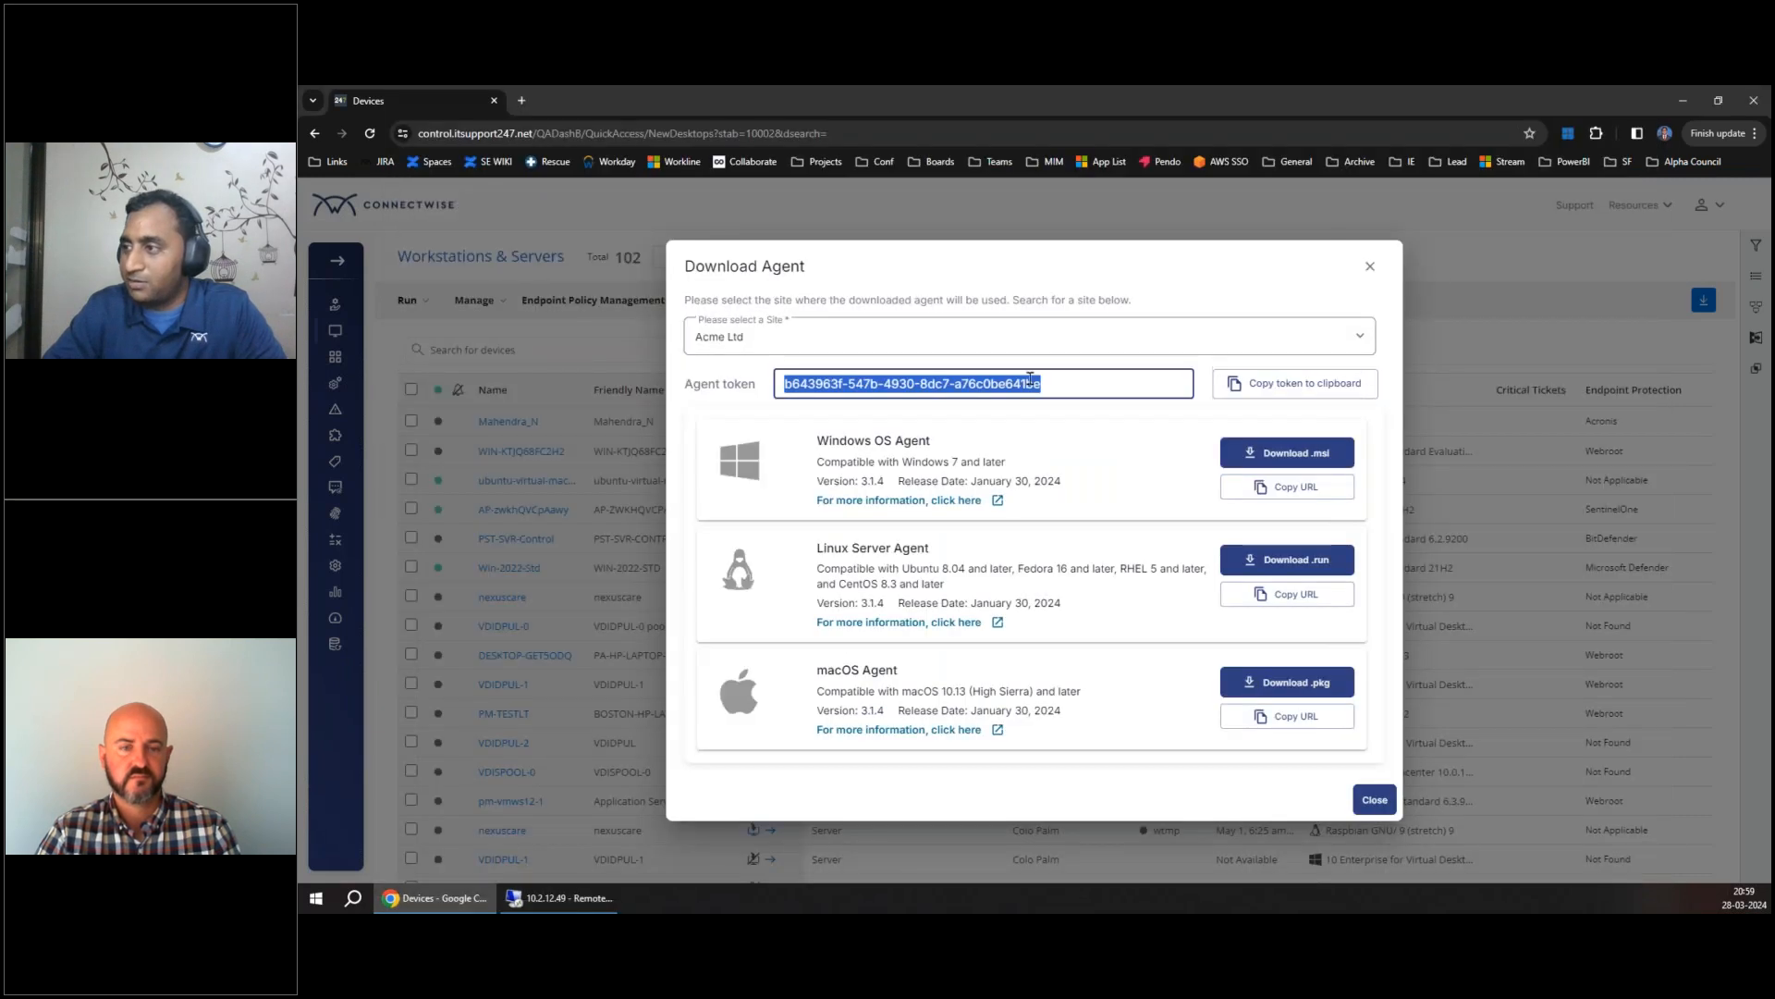
left_click(786, 380)
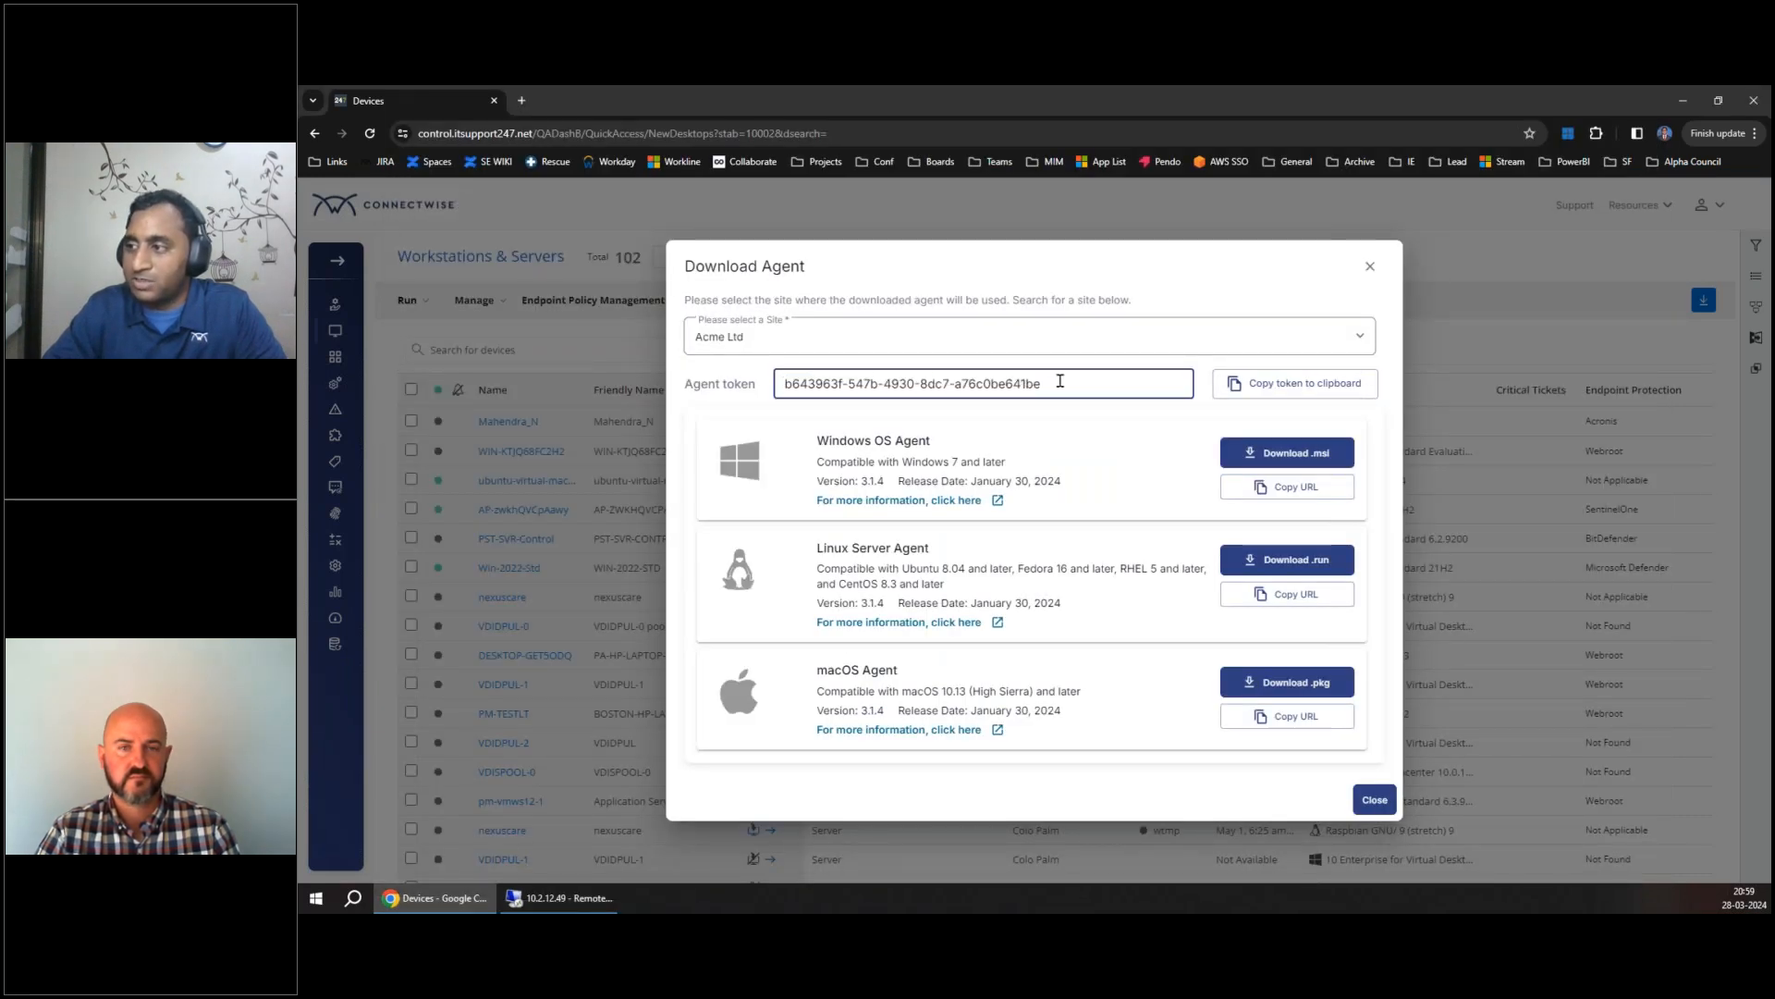
left_click_drag(1059, 380, 774, 383)
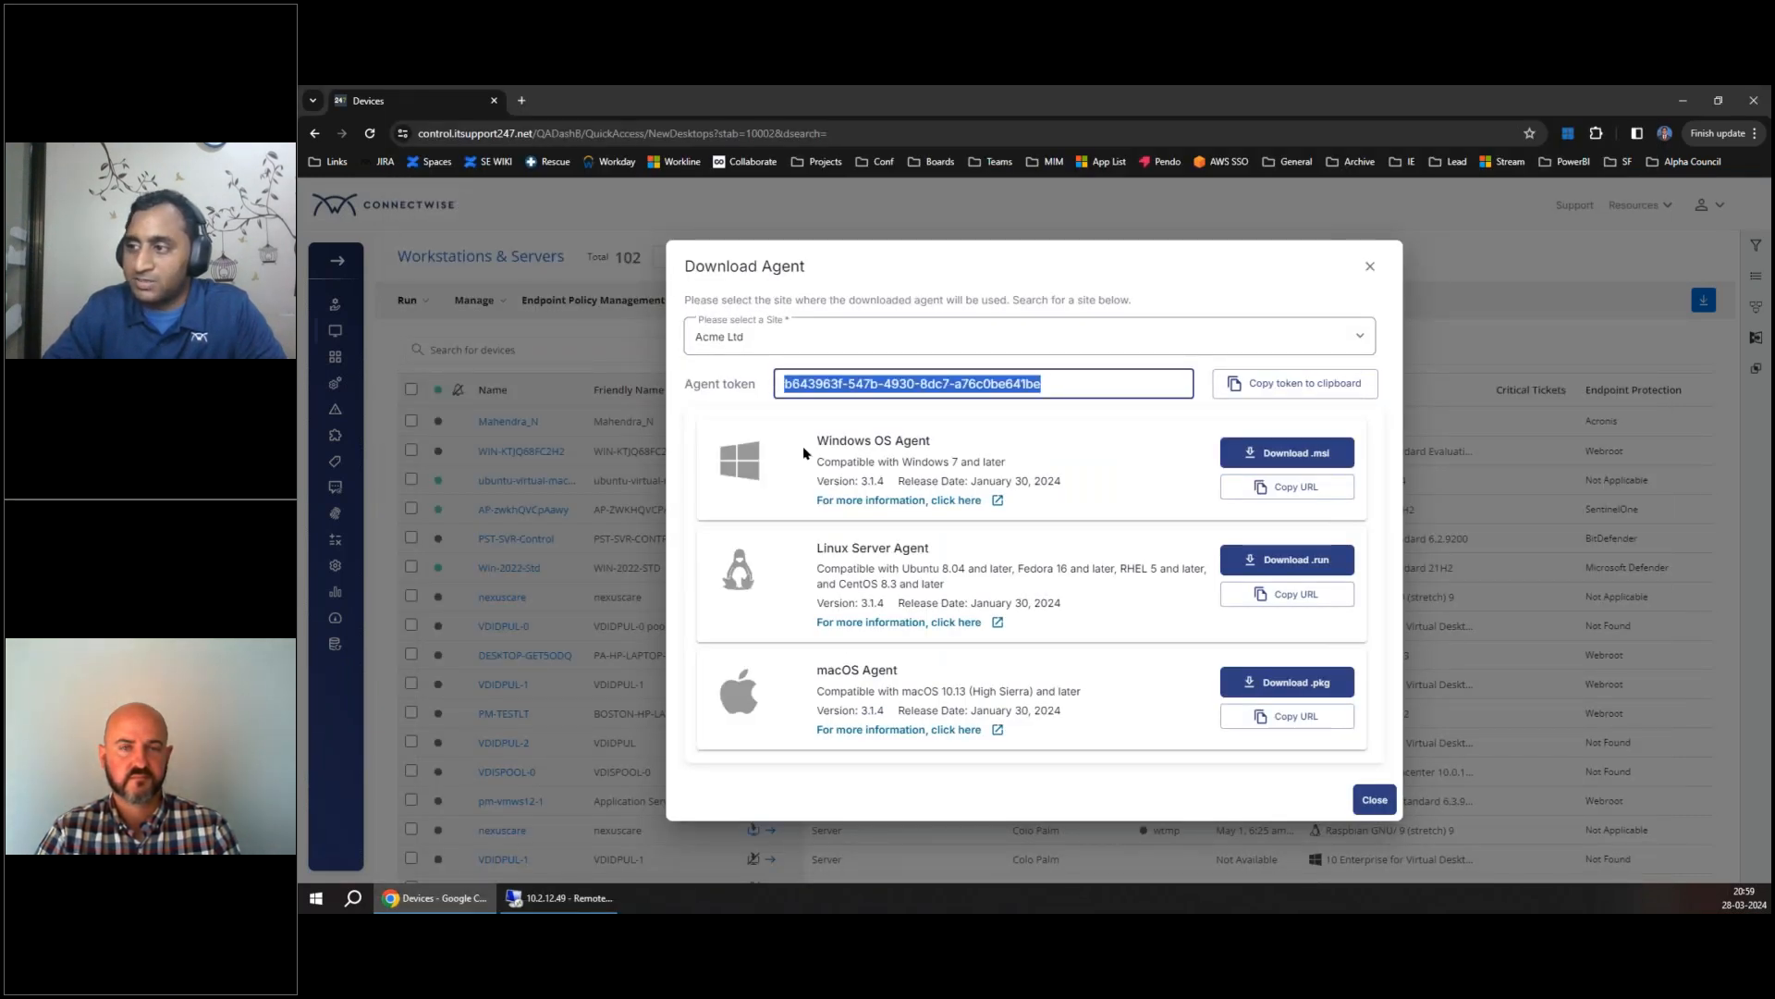
Run the Standardsetup installer on the remote machine, accept the license terms and keep the default folder to reach the token configuration.
left_click(586, 903)
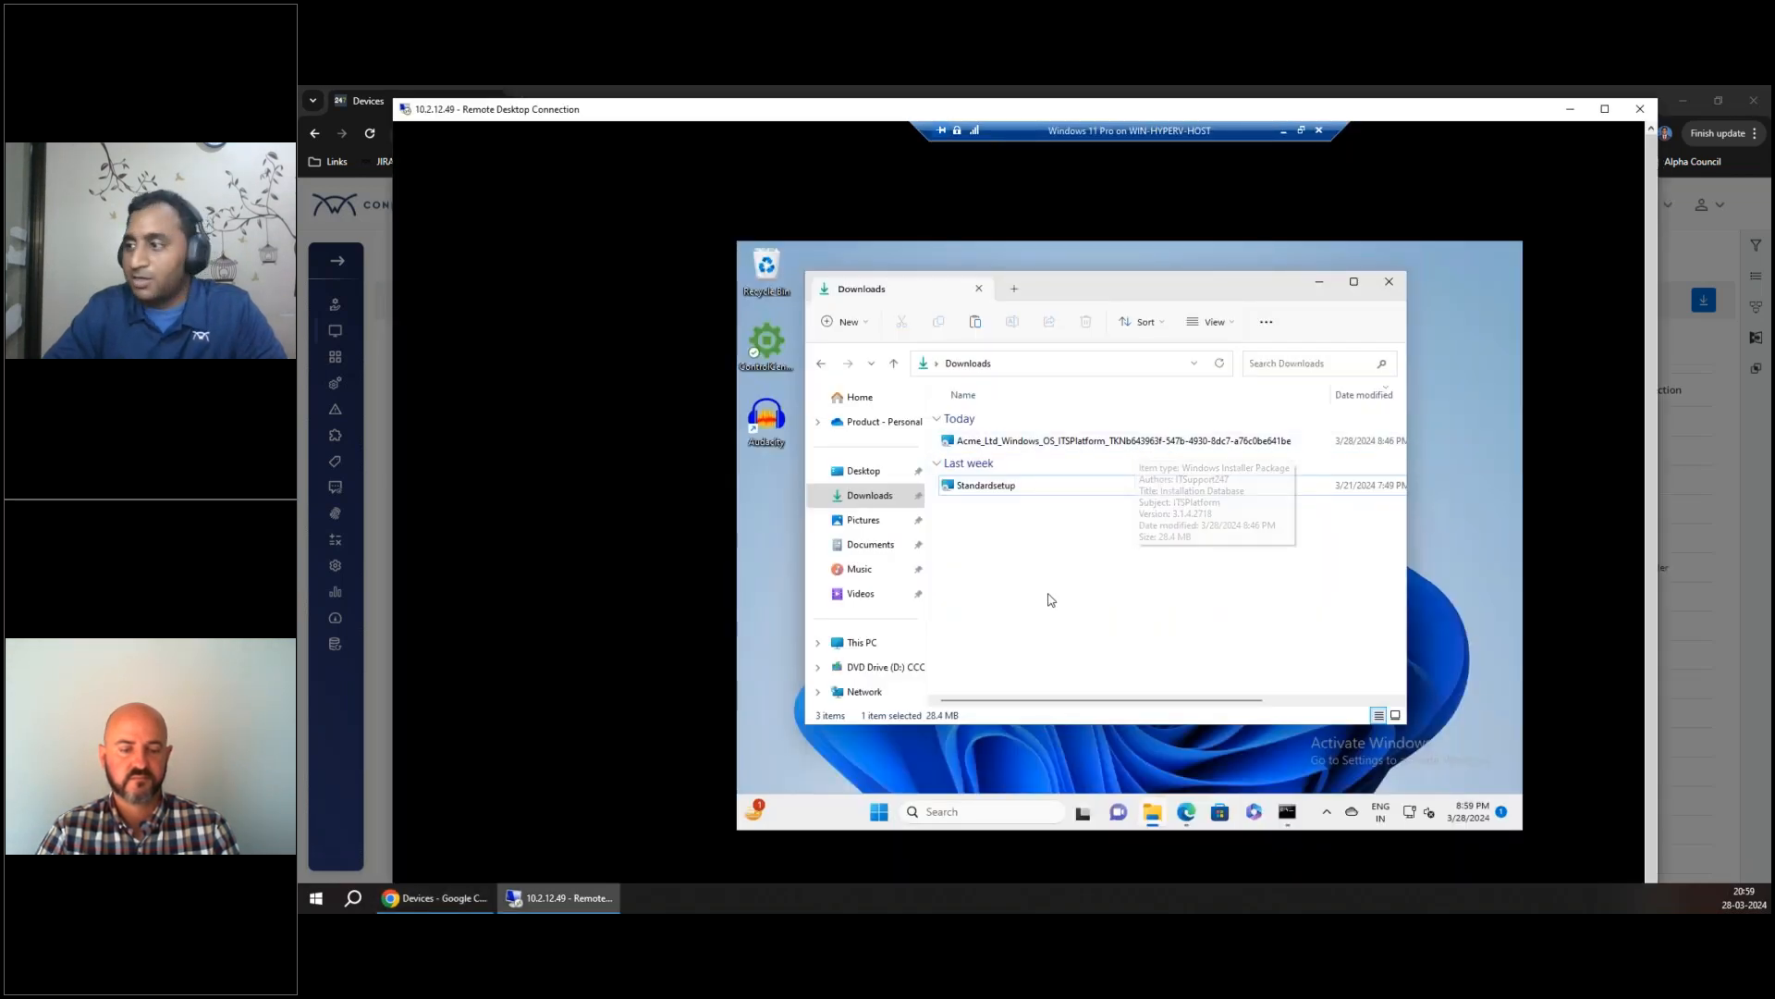
left_click(982, 491)
double_click(982, 491)
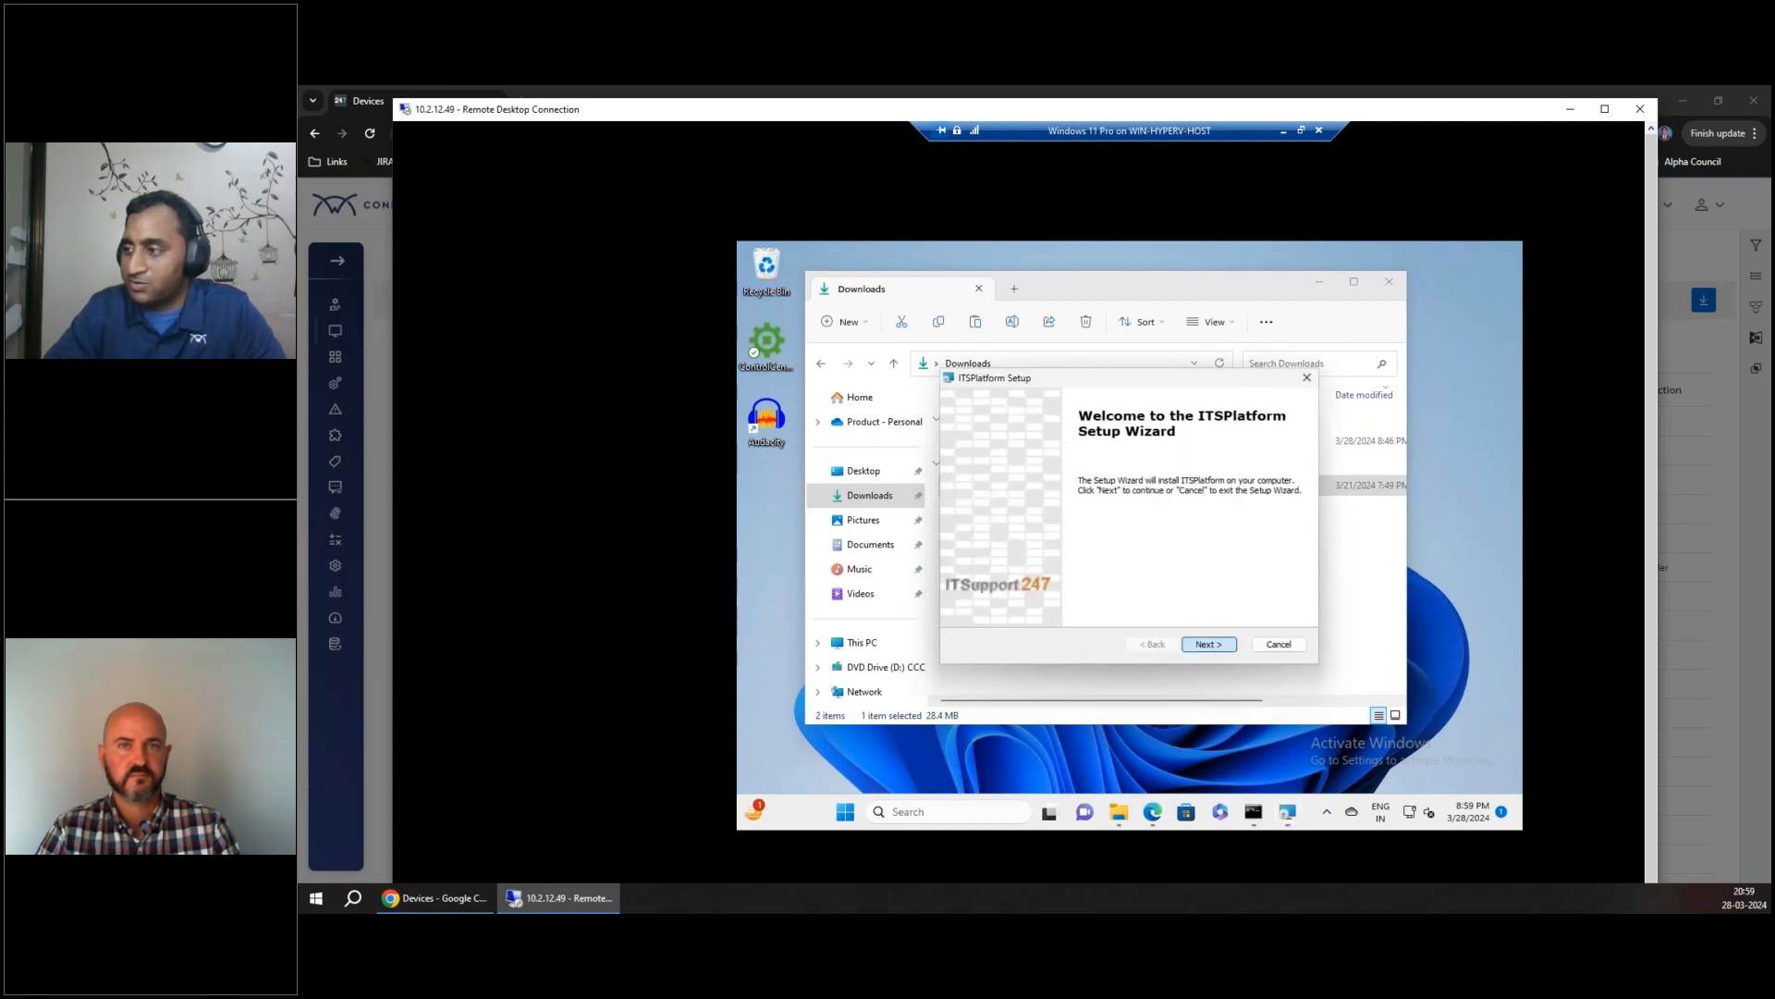
left_click(1208, 644)
left_click(1072, 588)
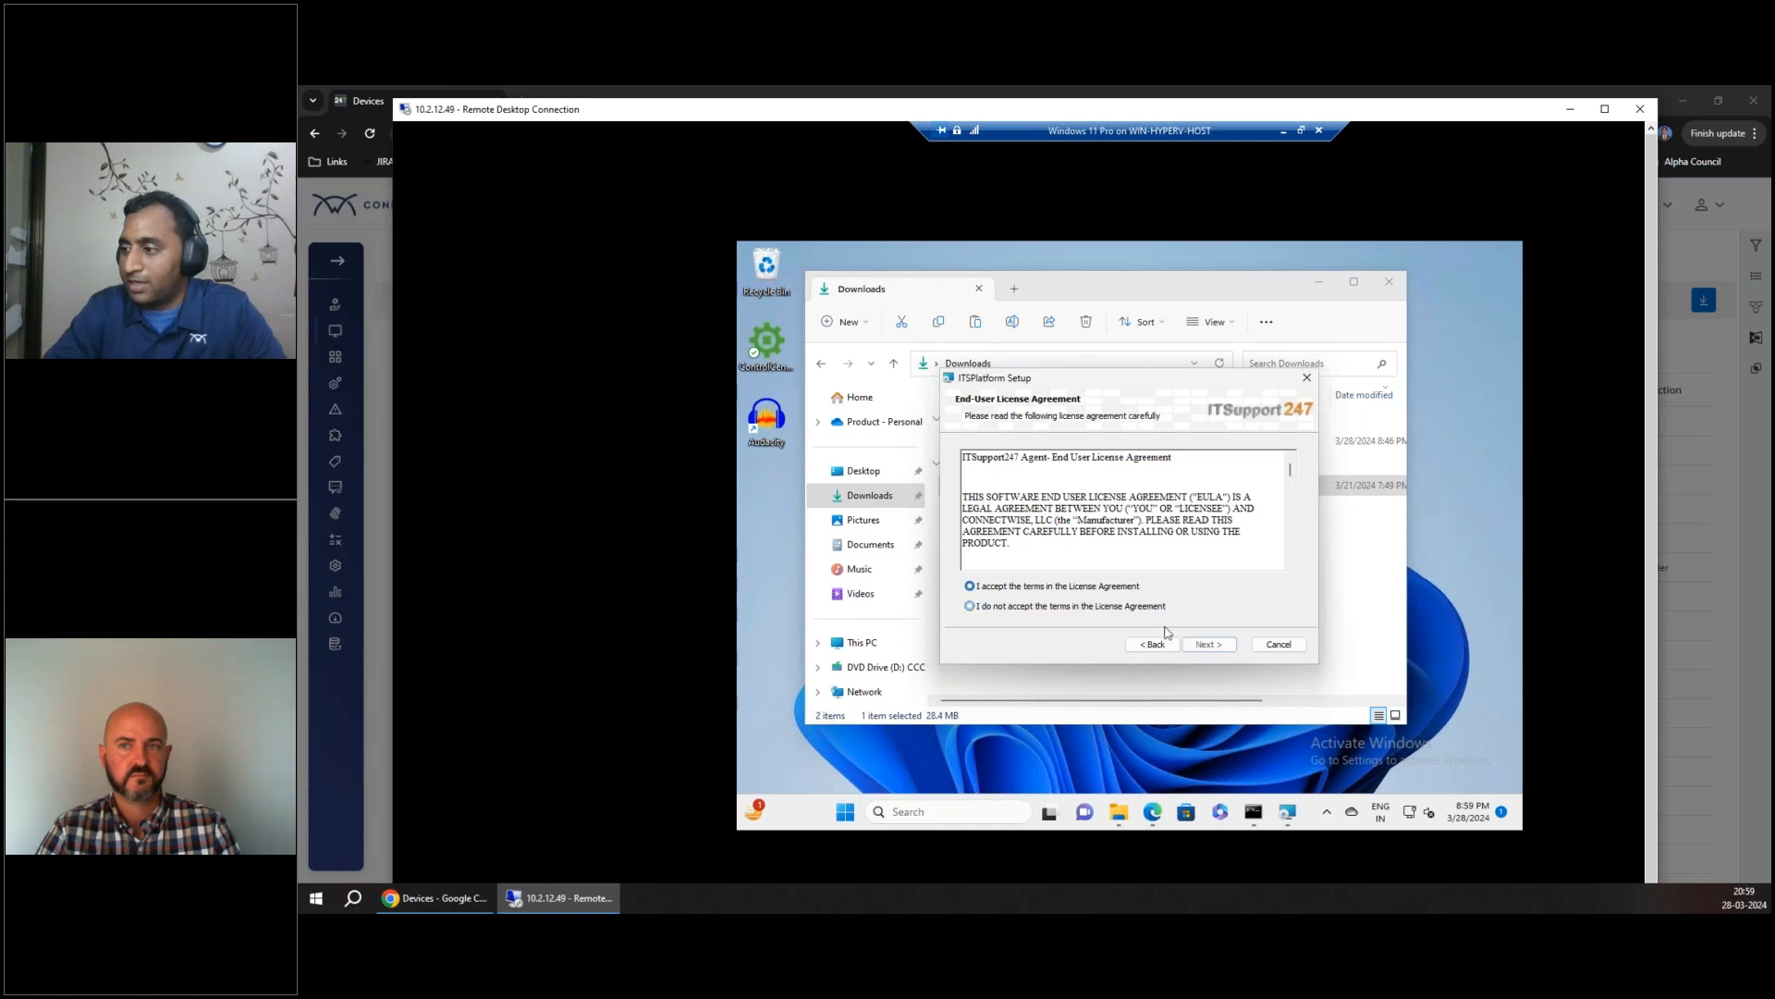
left_click(1209, 645)
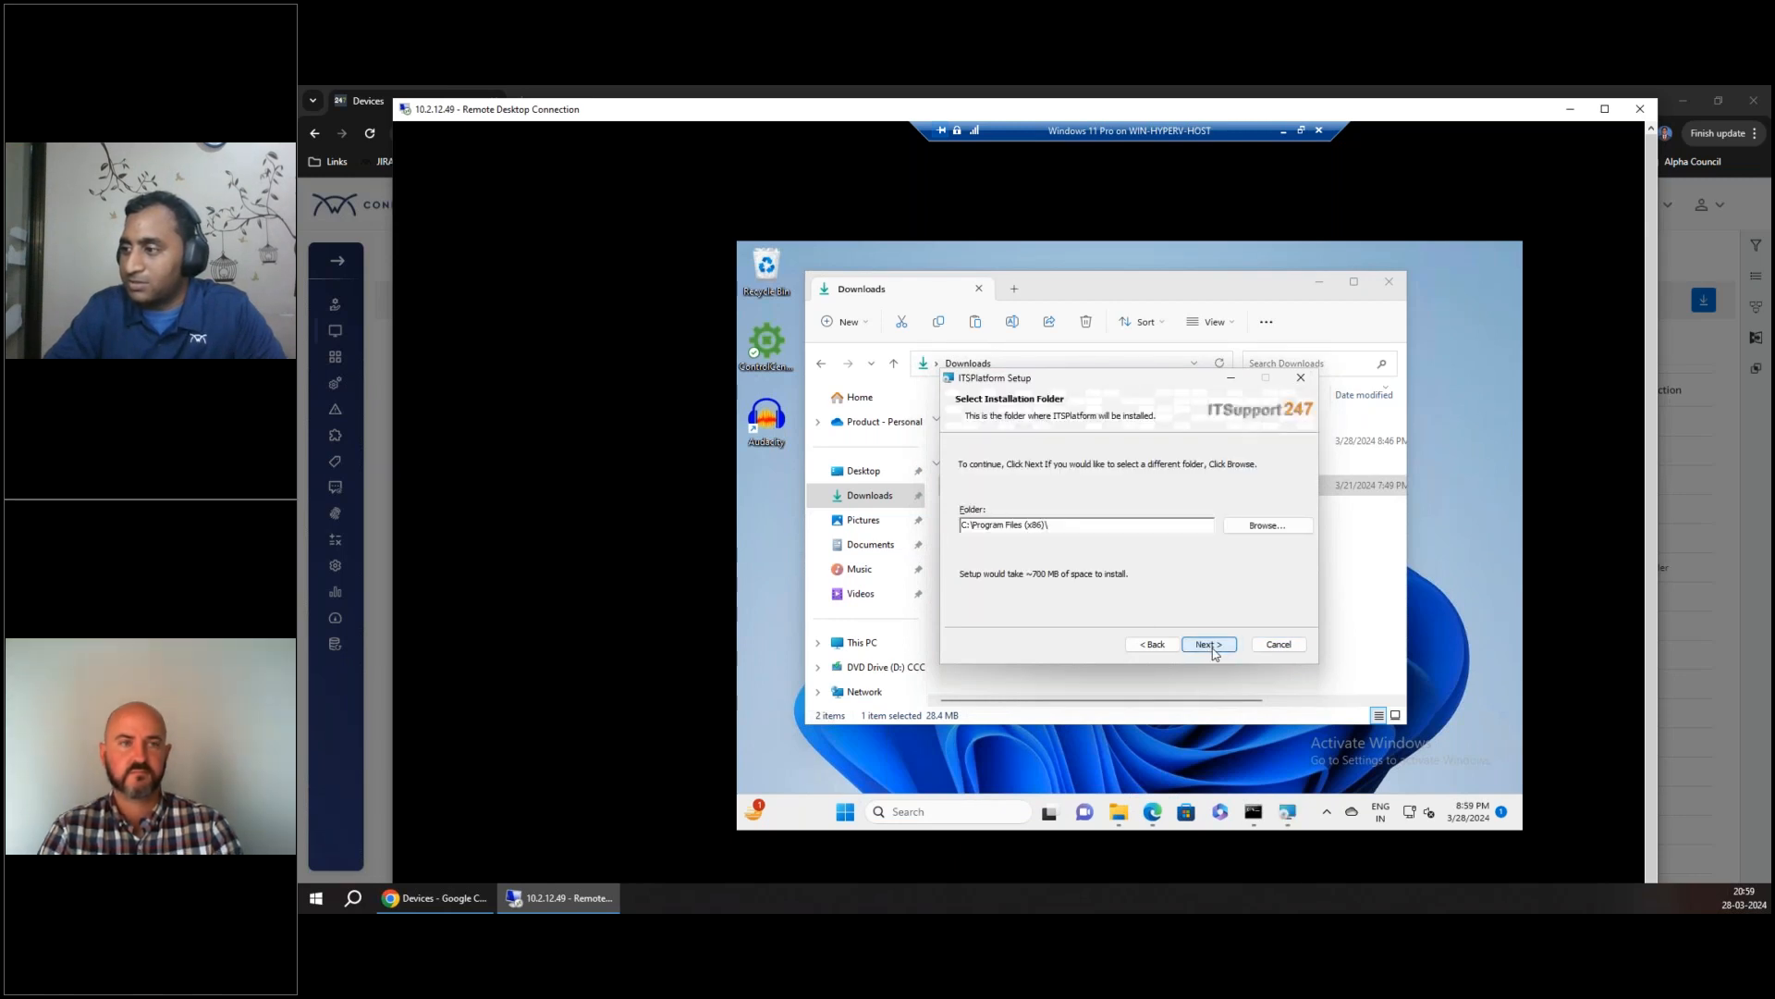
left_click(1209, 644)
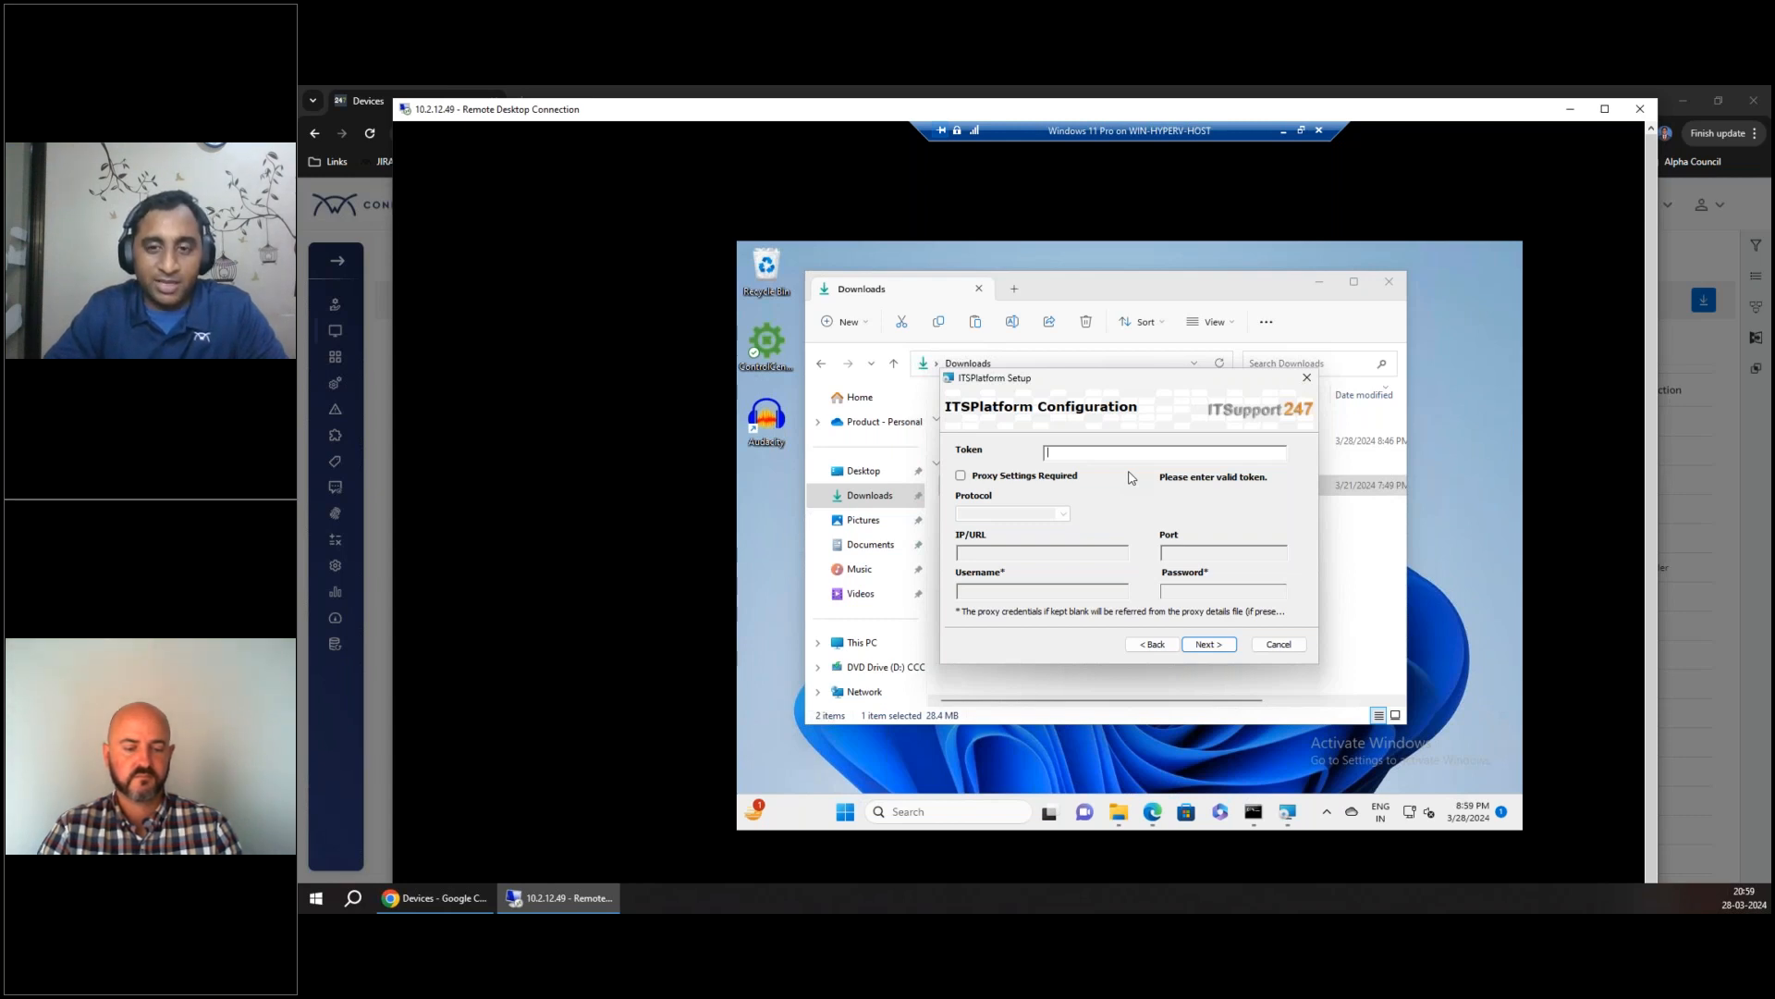
Try to continue the ITSPlatform setup with the token left blank, then cancel the installation and close the wizard.
left_click(1221, 646)
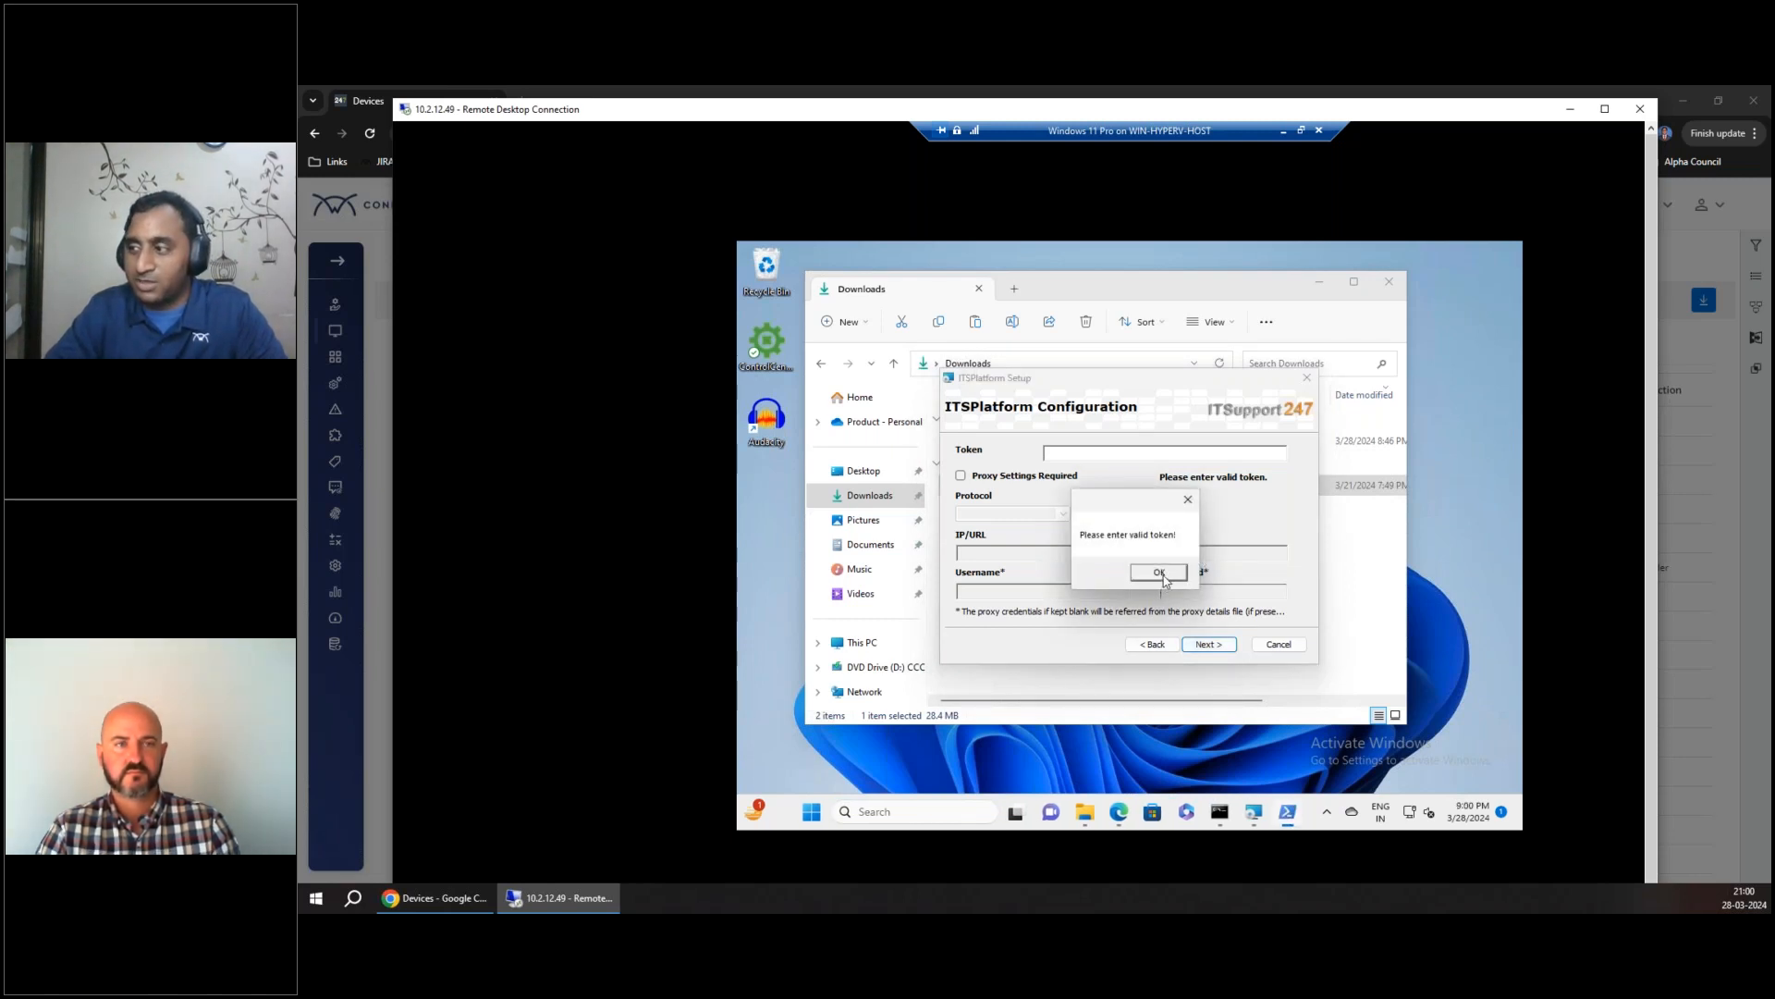
left_click(1161, 574)
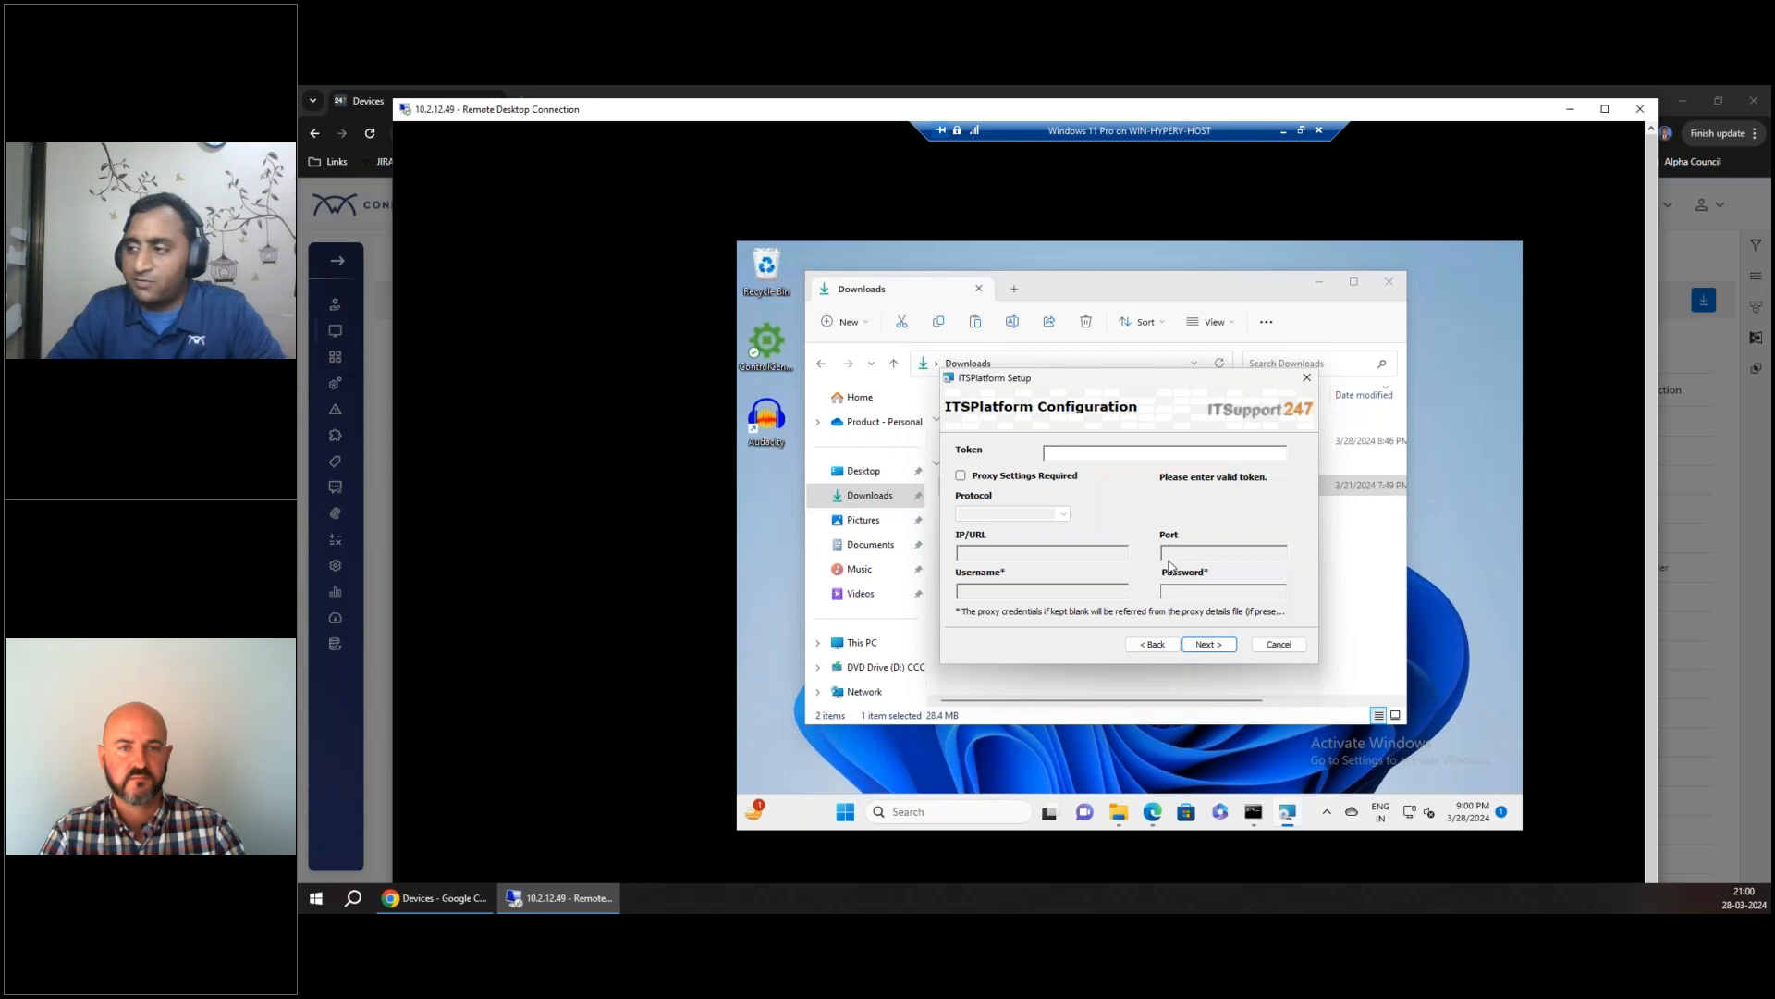
left_click(1279, 644)
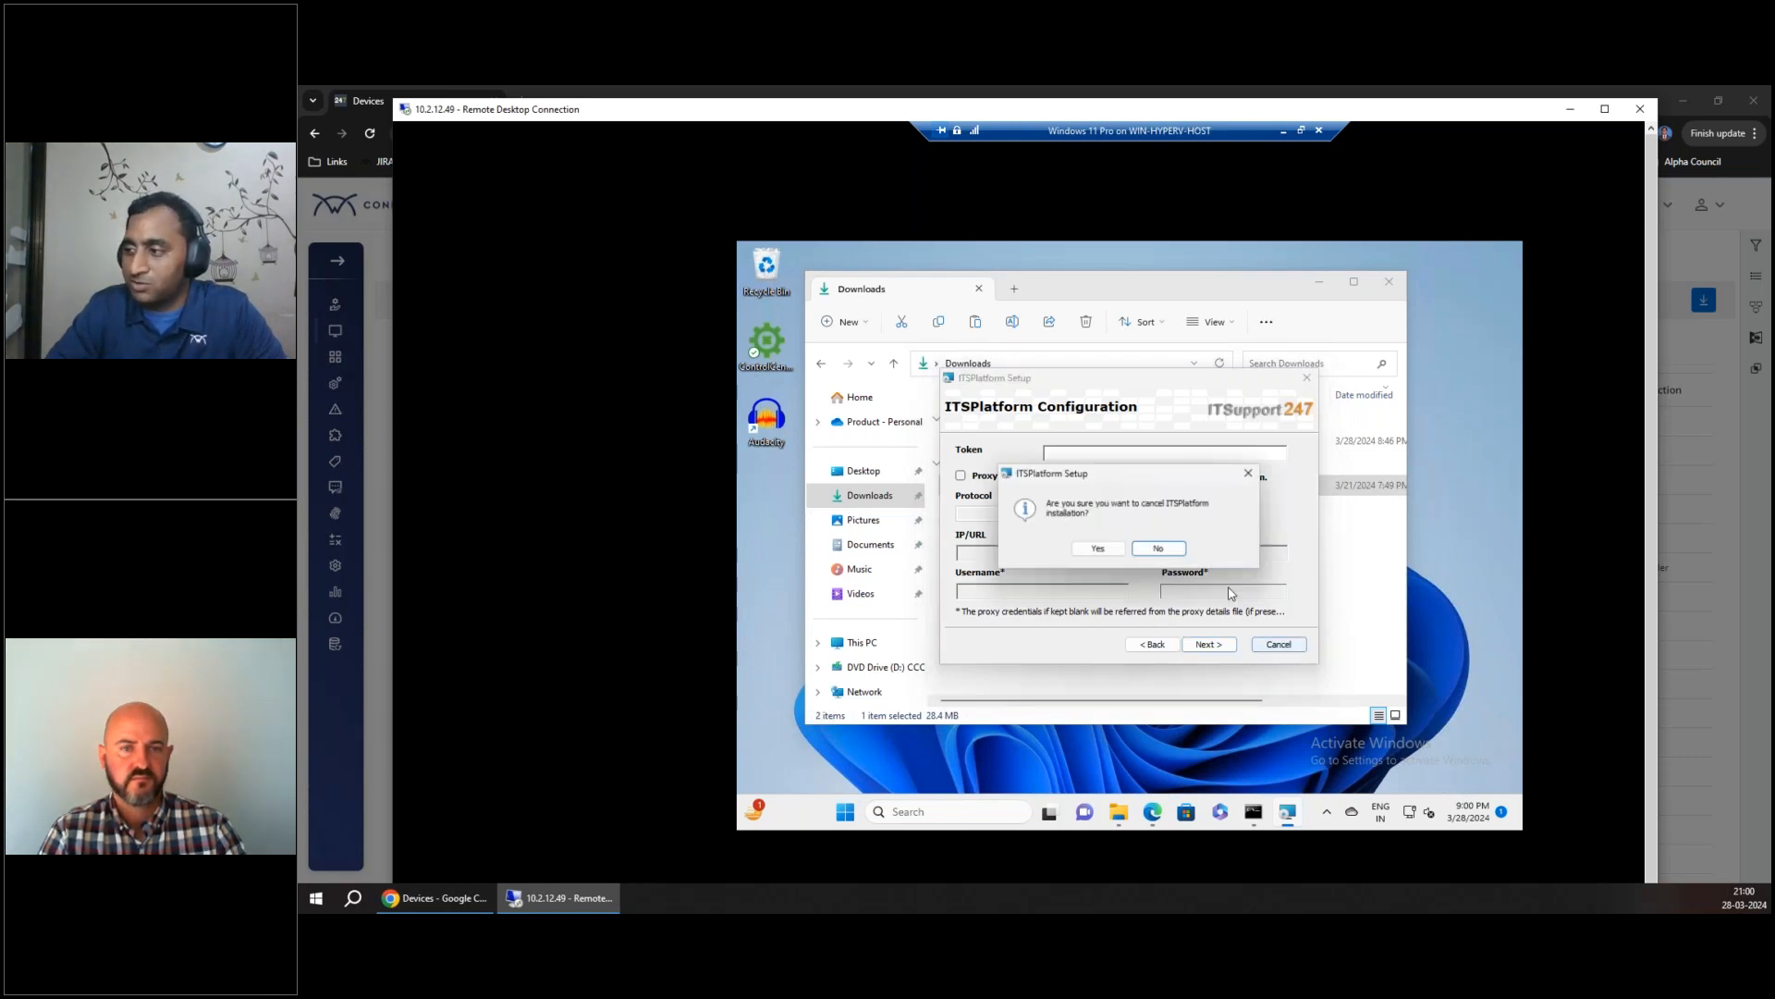
left_click(1099, 549)
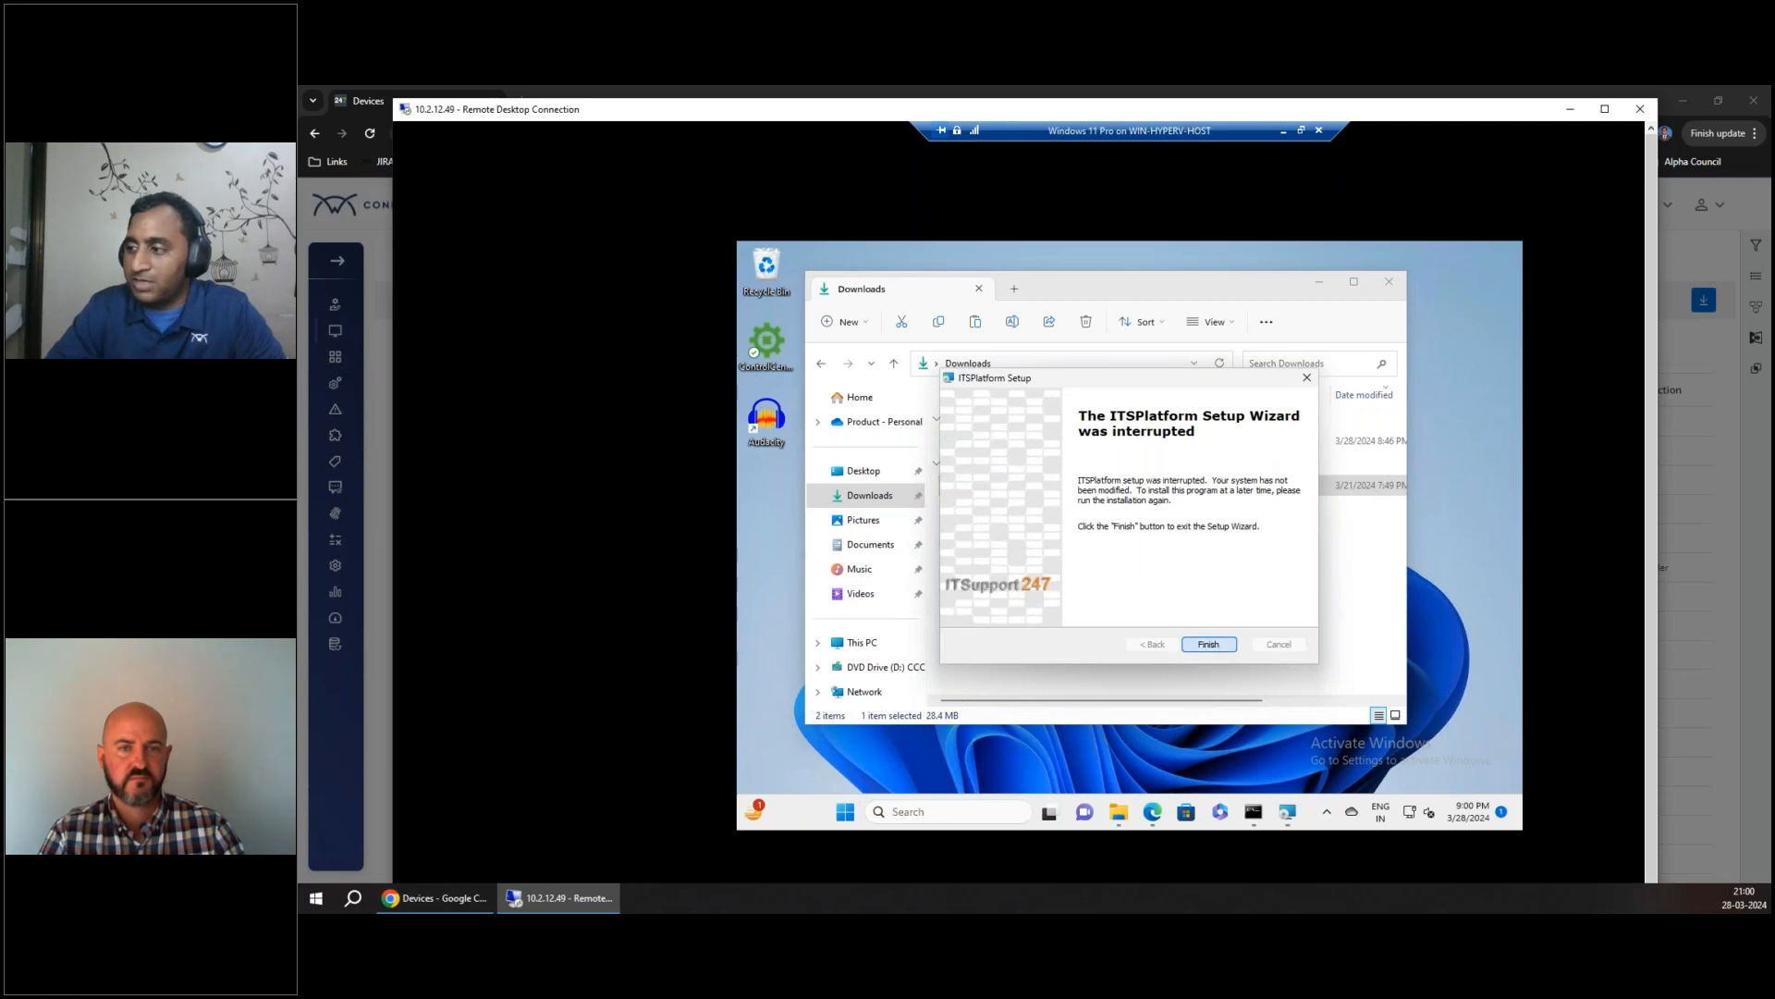
left_click(1202, 643)
left_click(1171, 632)
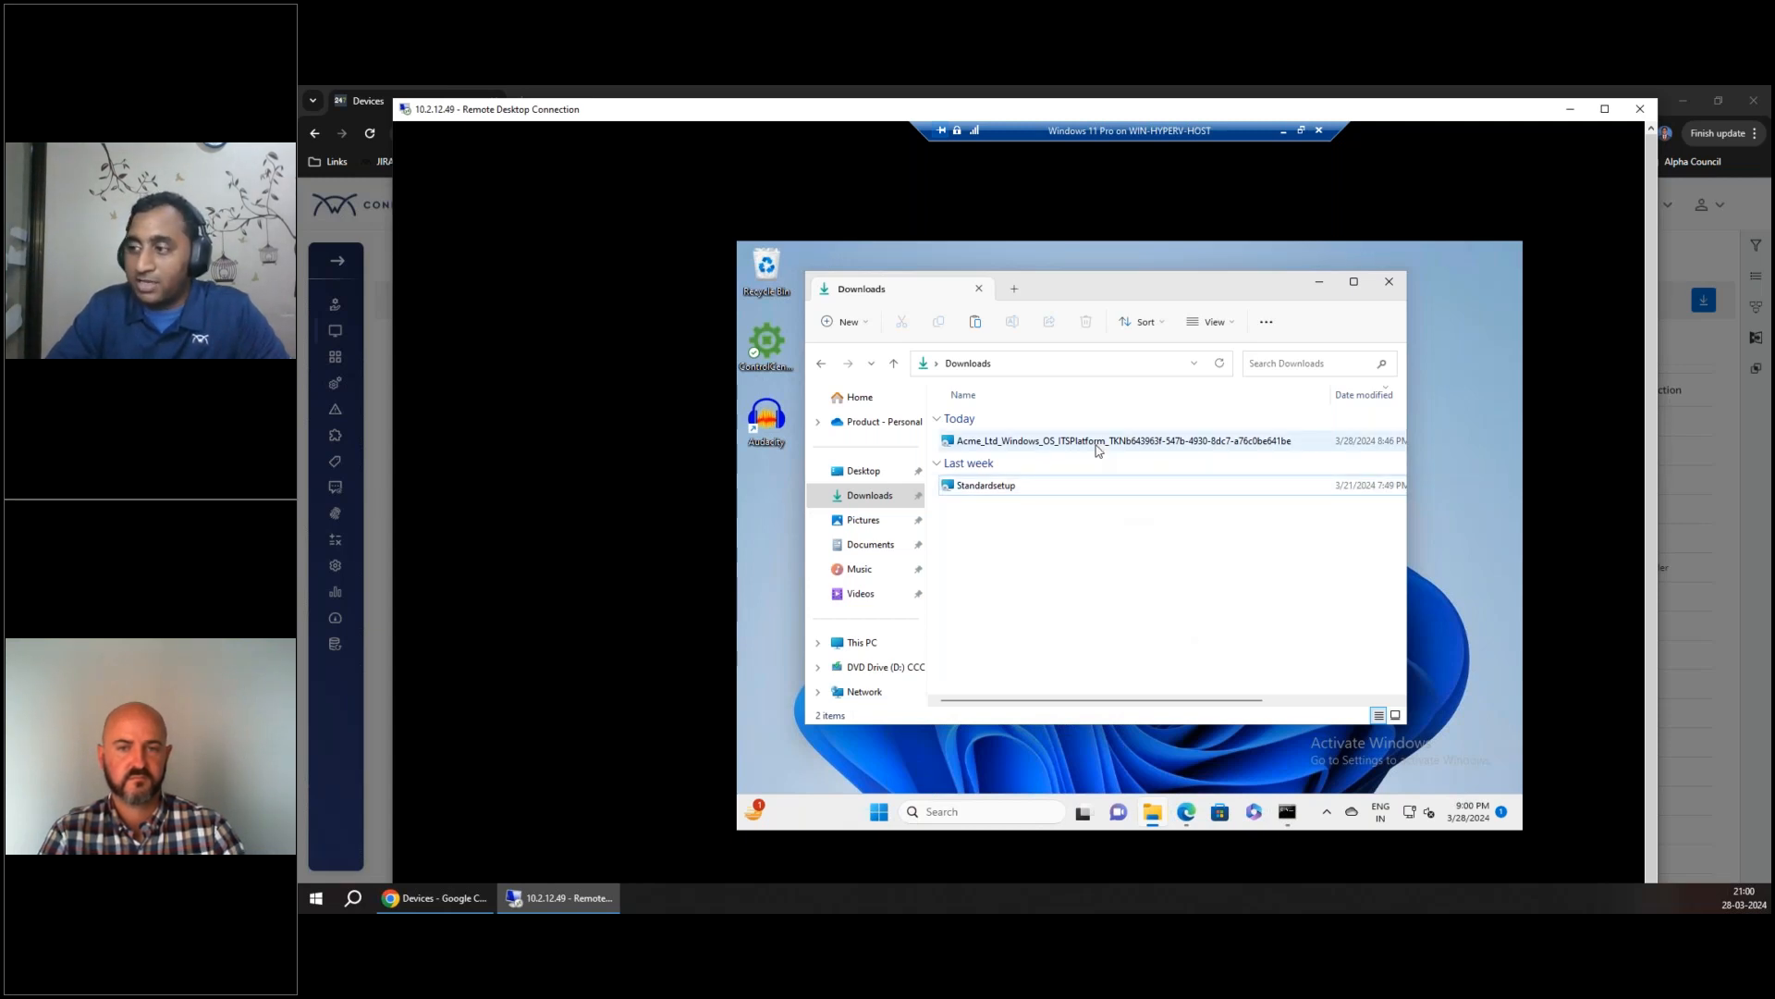
Copy the Acme Ltd Windows OS Agent URL, open it in a new browser tab to download the installer, and view the download.
mouse_move(1098, 449)
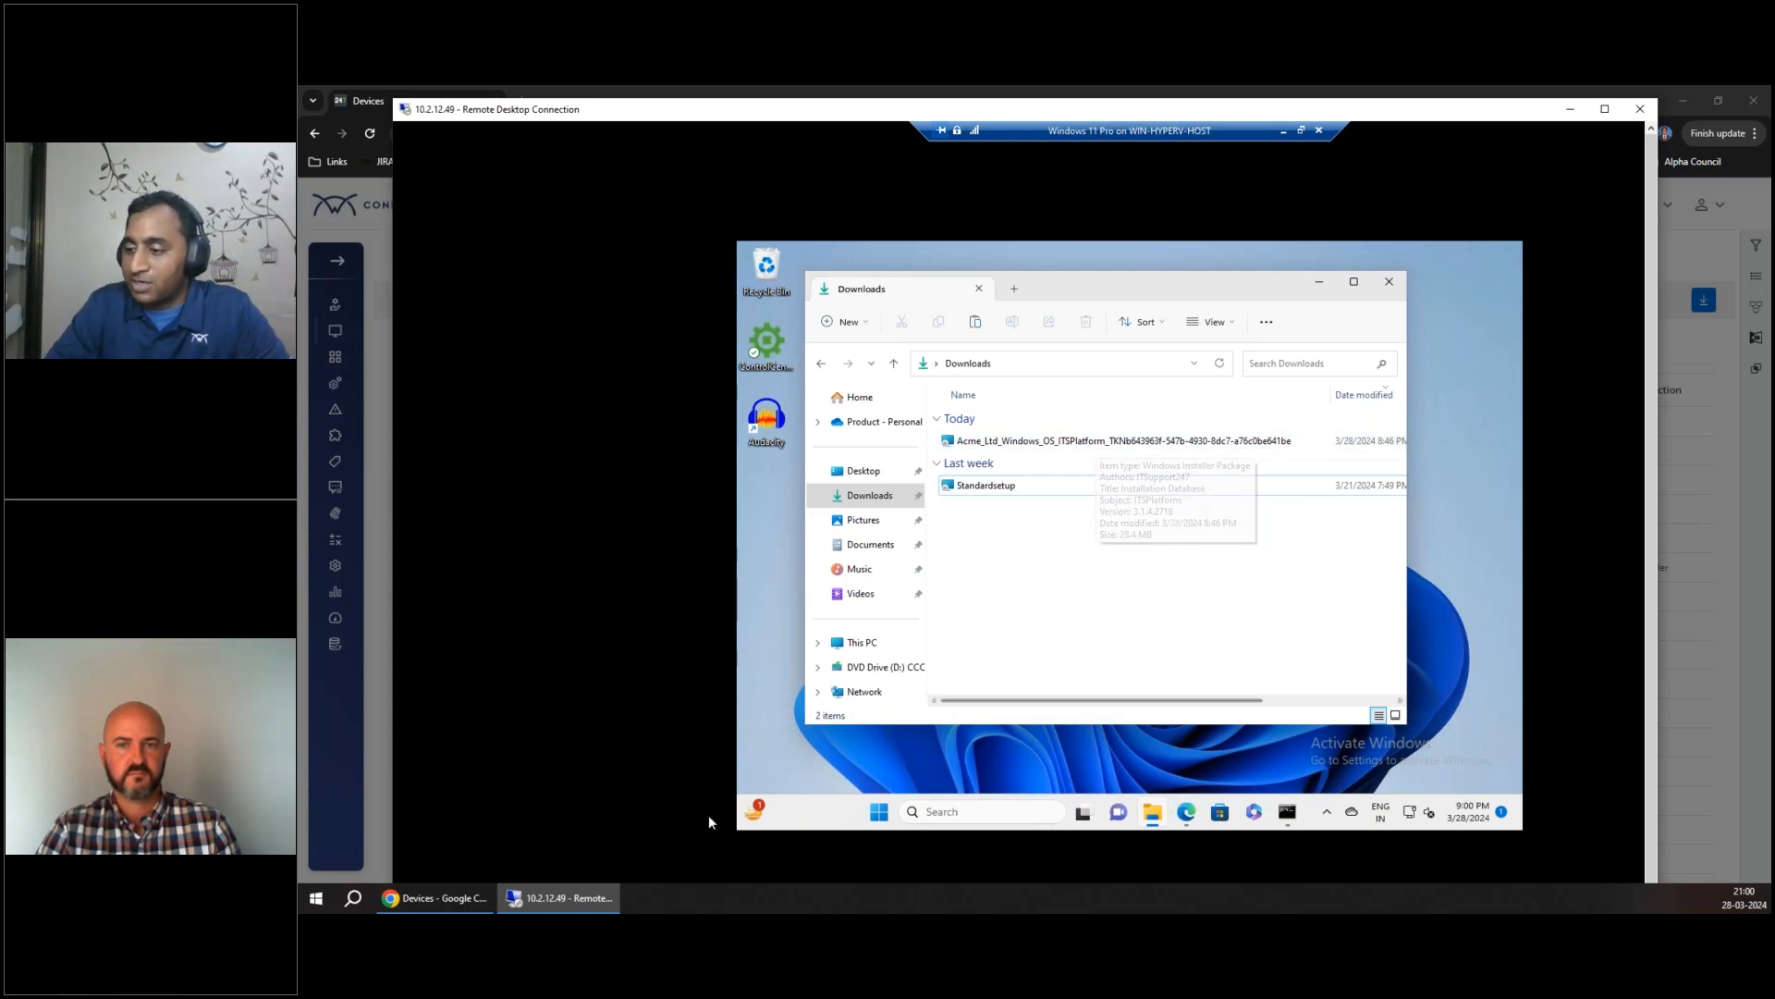
left_click(480, 899)
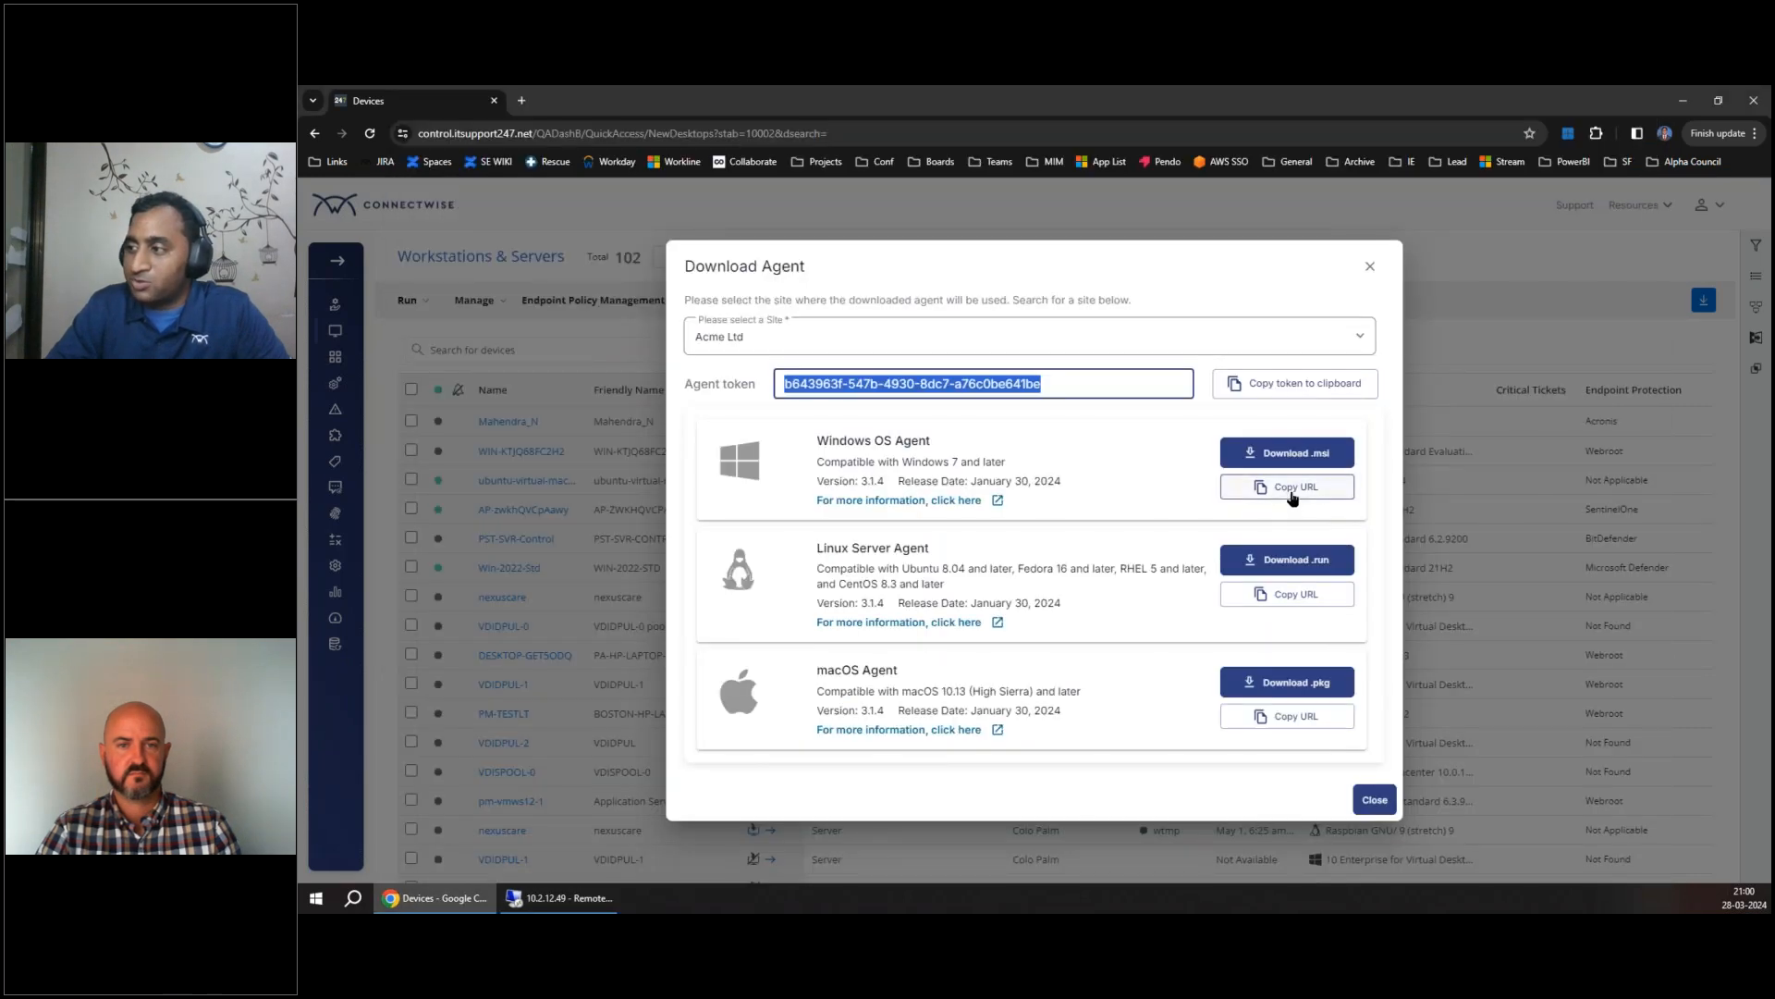
left_click(1295, 491)
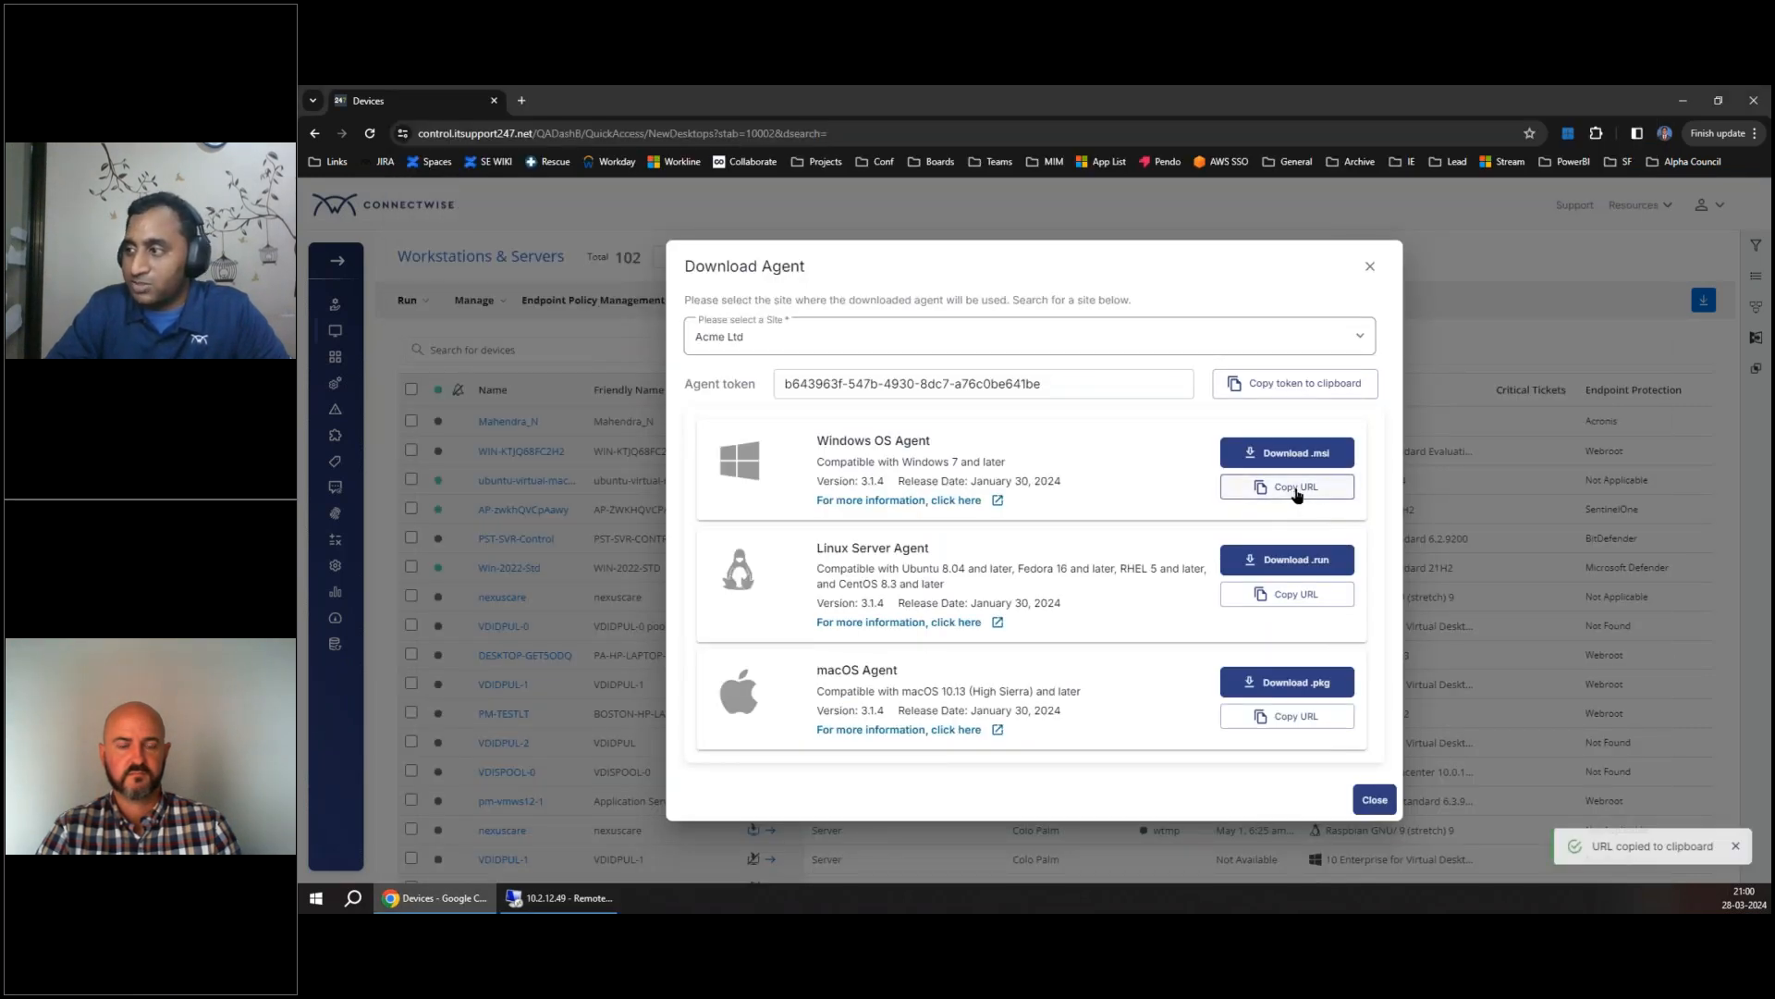
left_click(521, 100)
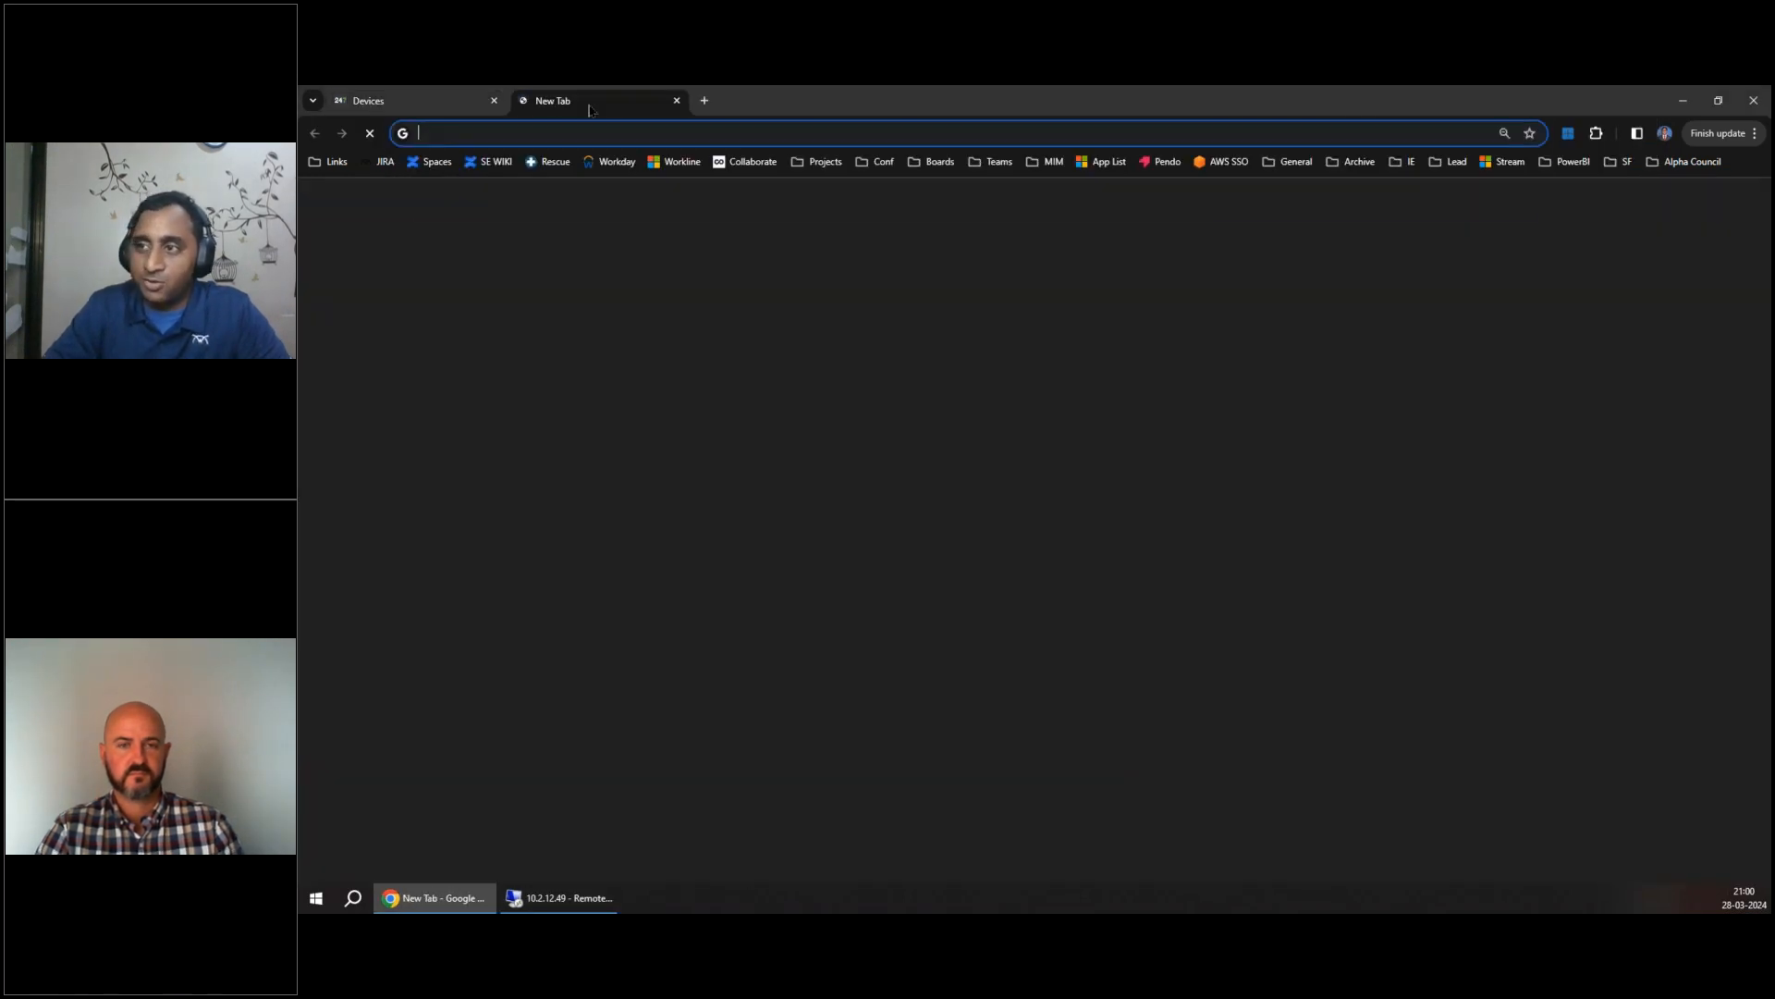
key("ctrl+v")
key("Return")
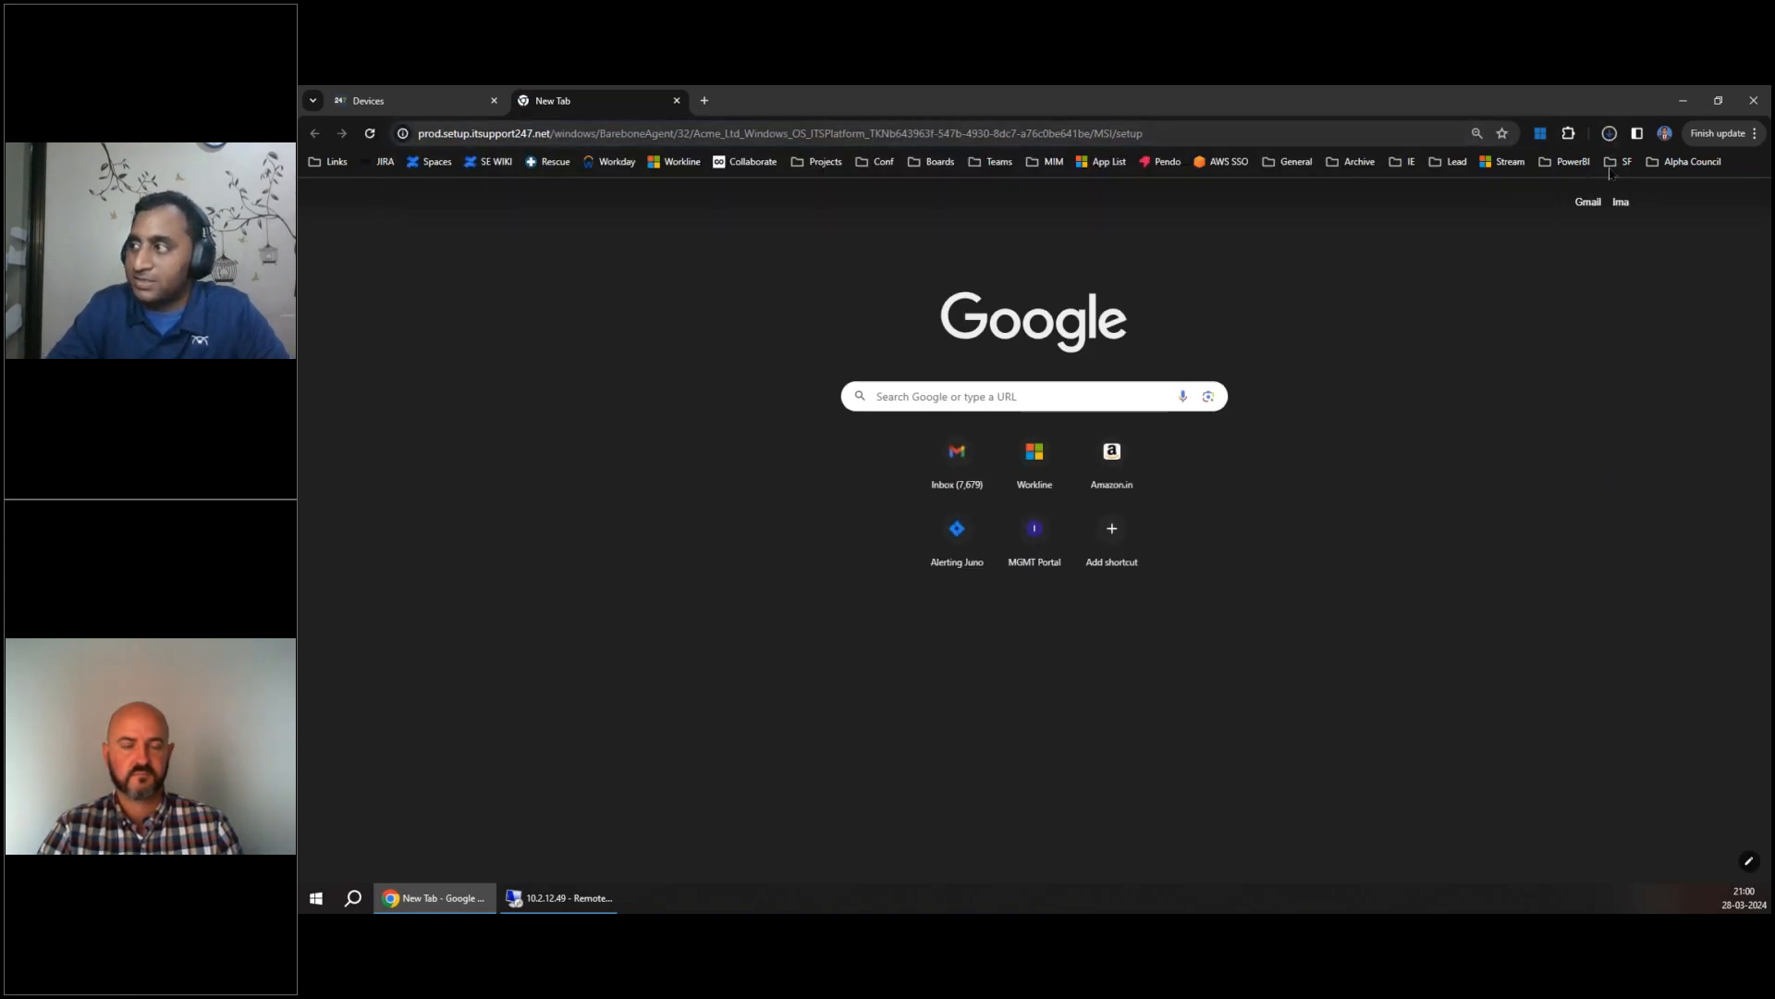
left_click(1609, 133)
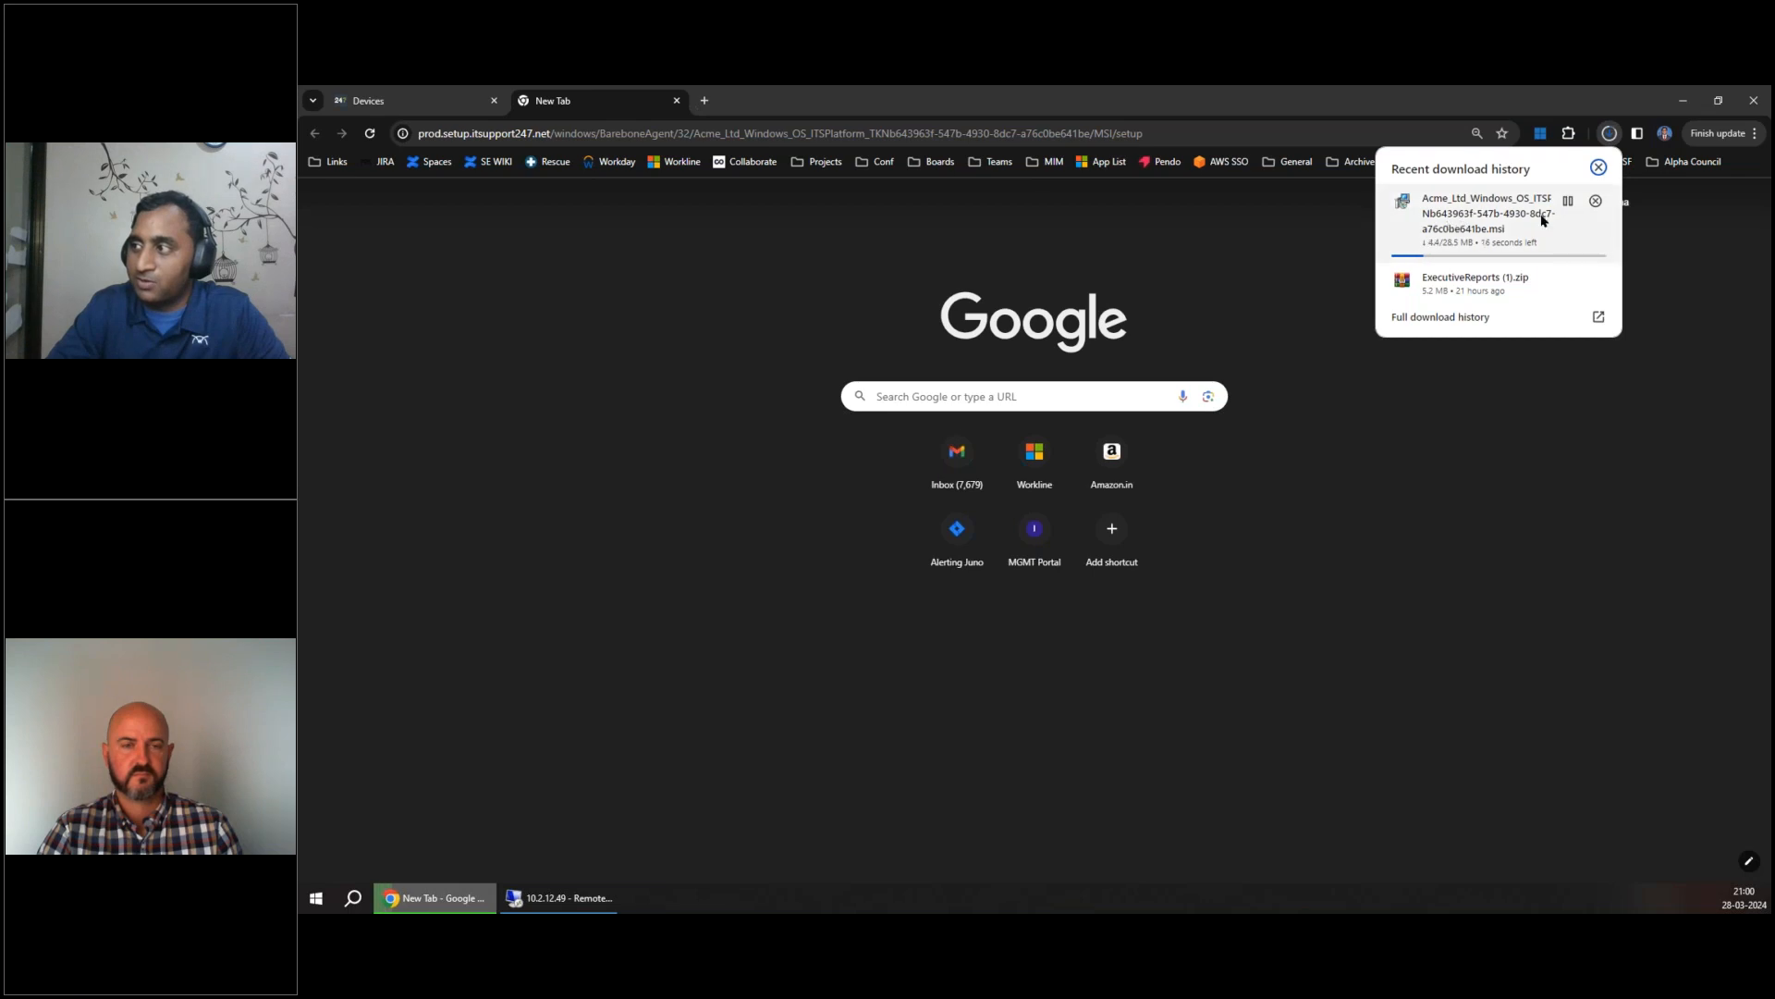
Cancel the Acme Ltd Windows installer download and close the new browser tab.
left_click(1595, 203)
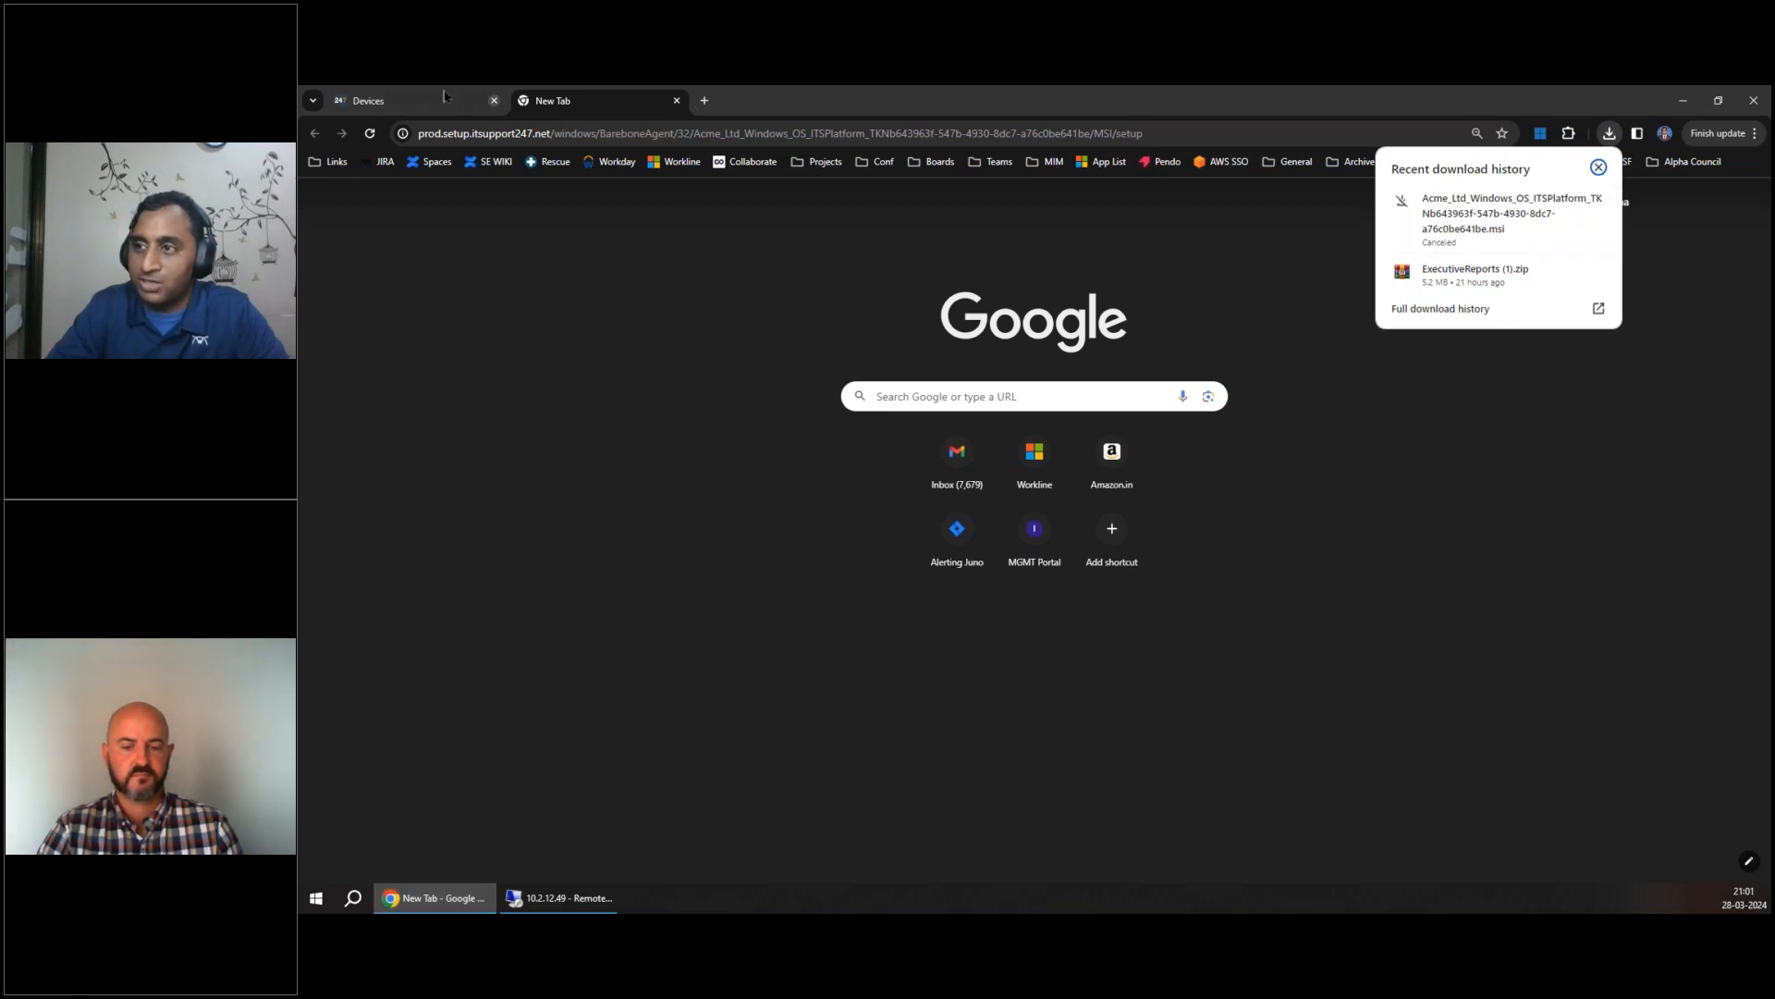
left_click(679, 103)
left_click(677, 103)
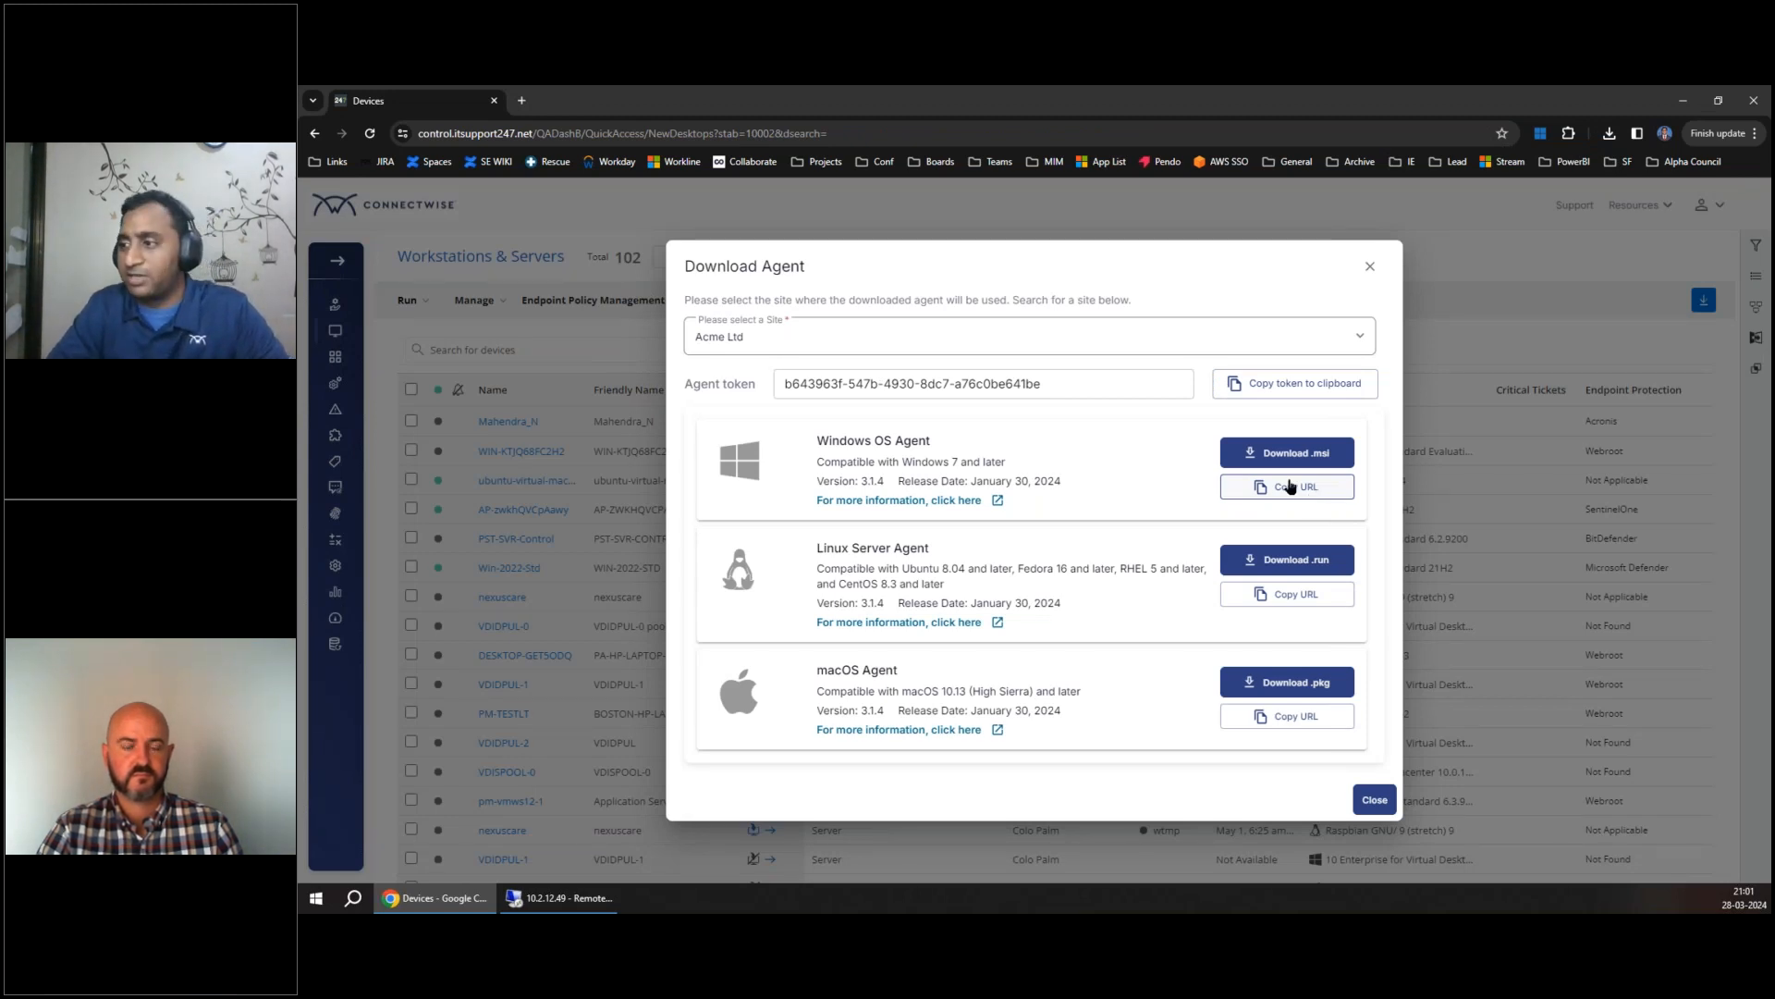
Run the tokenized Acme Ltd ITSPlatform installer on the remote machine, accept the license terms and keep the default folder to reach the configuration.
left_click(584, 898)
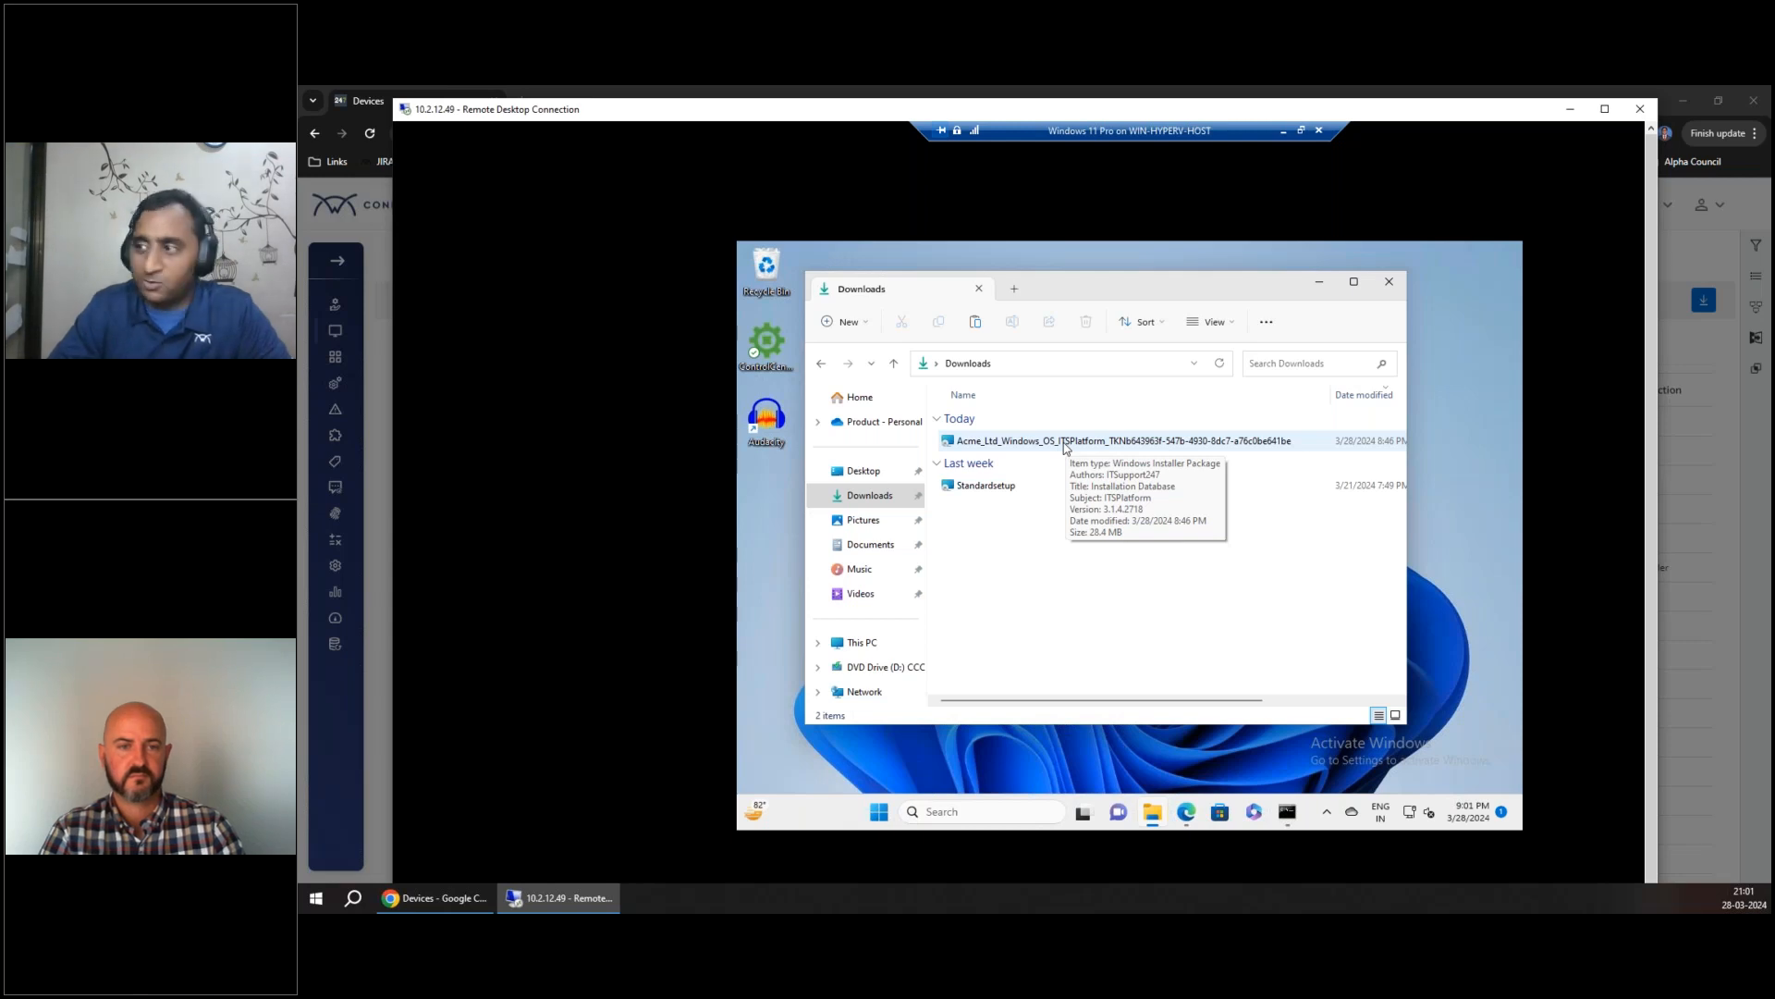
left_click(1065, 448)
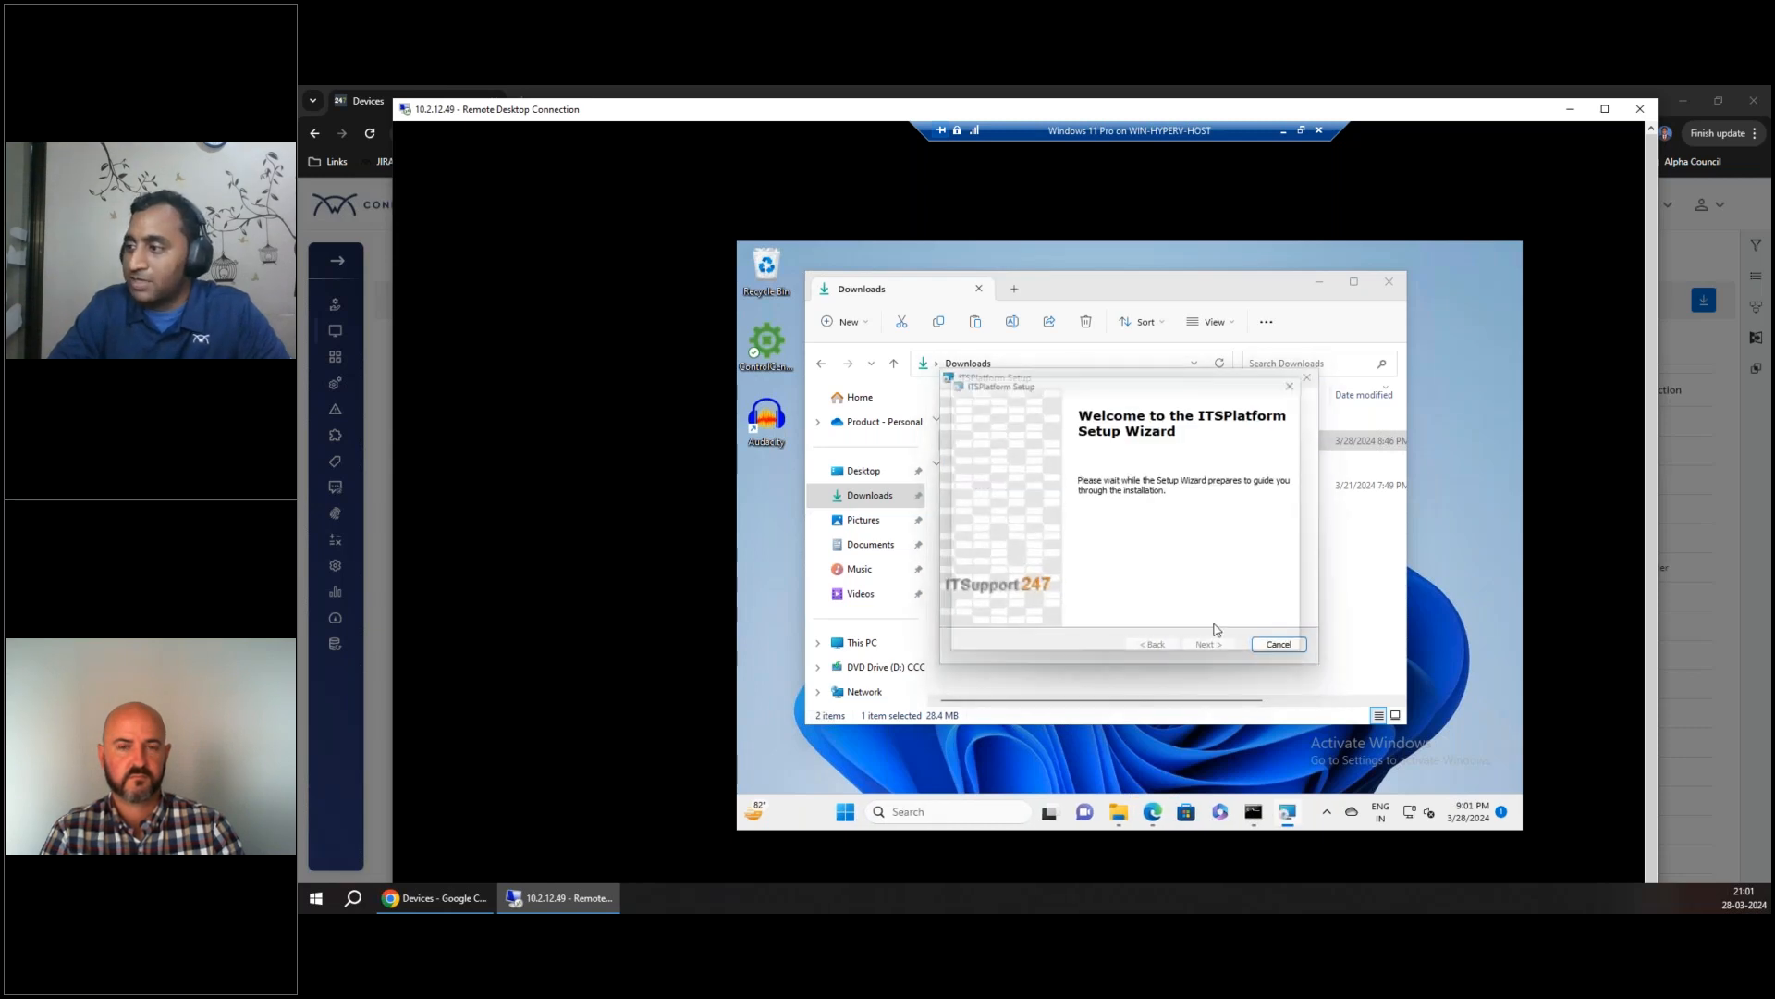
left_click(1216, 645)
left_click(1120, 592)
left_click(1208, 645)
left_click(1208, 645)
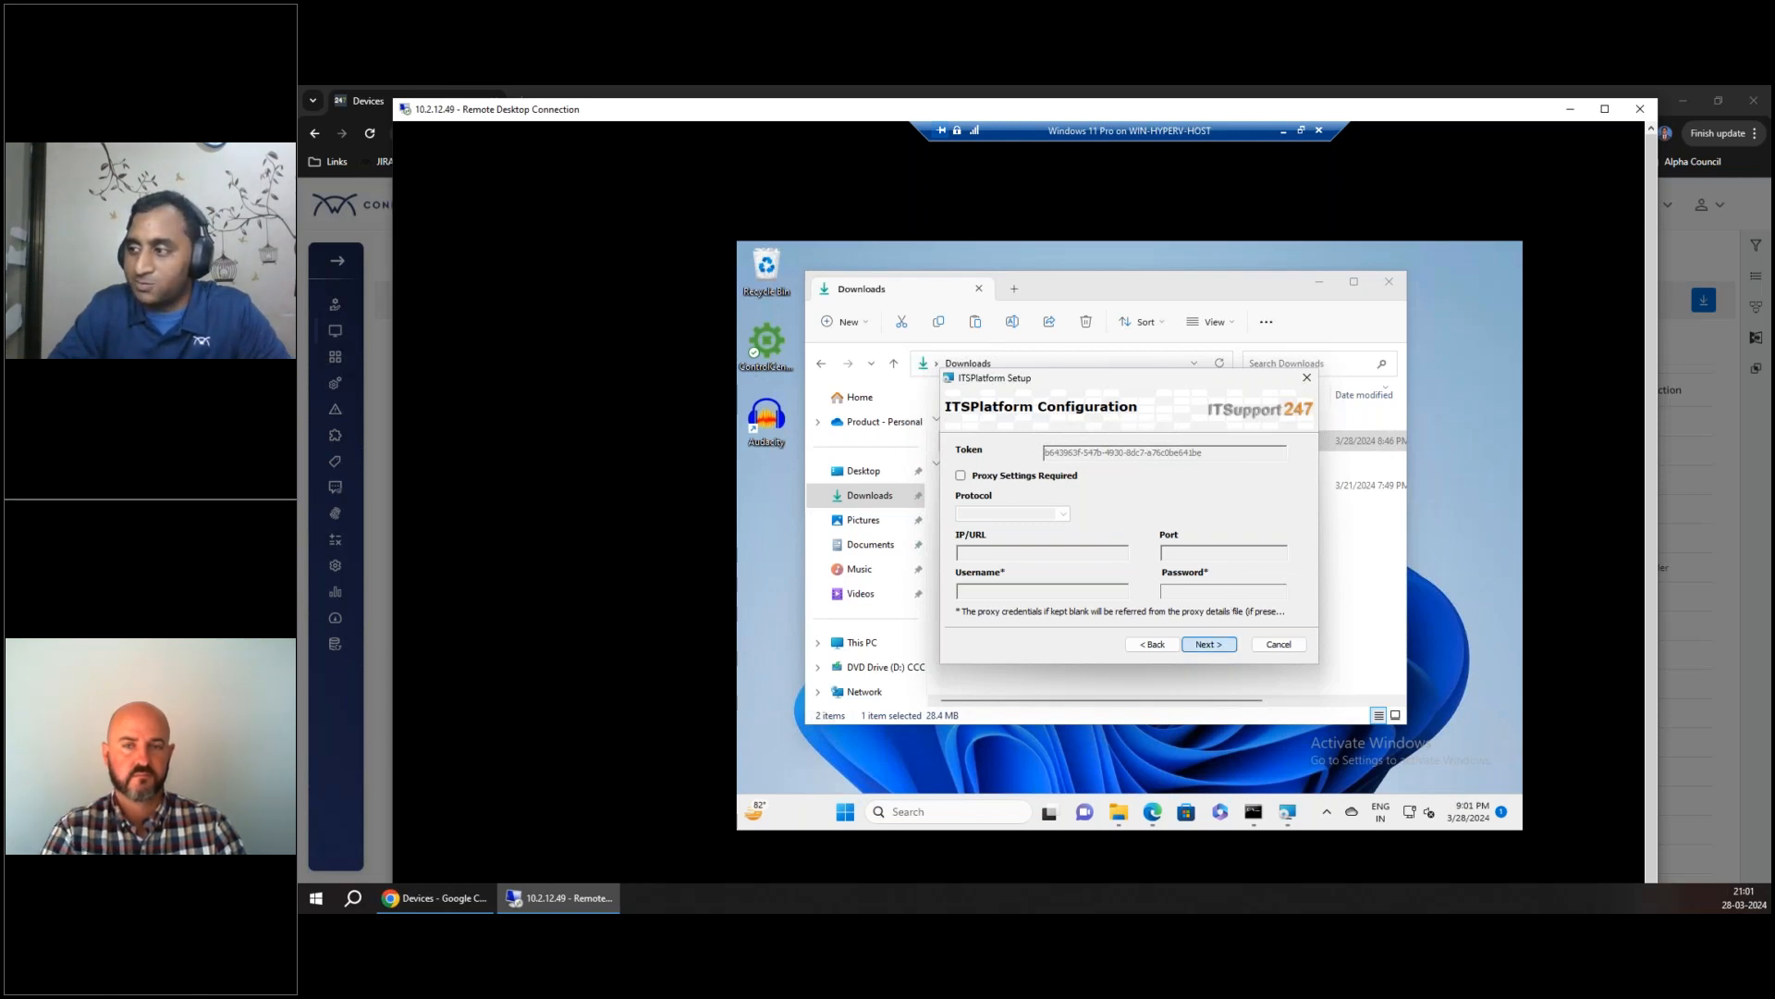
Keep the prefilled token without proxy settings, install ITSPlatform, allow the app to make changes and finish the setup wizard.
left_click(1209, 643)
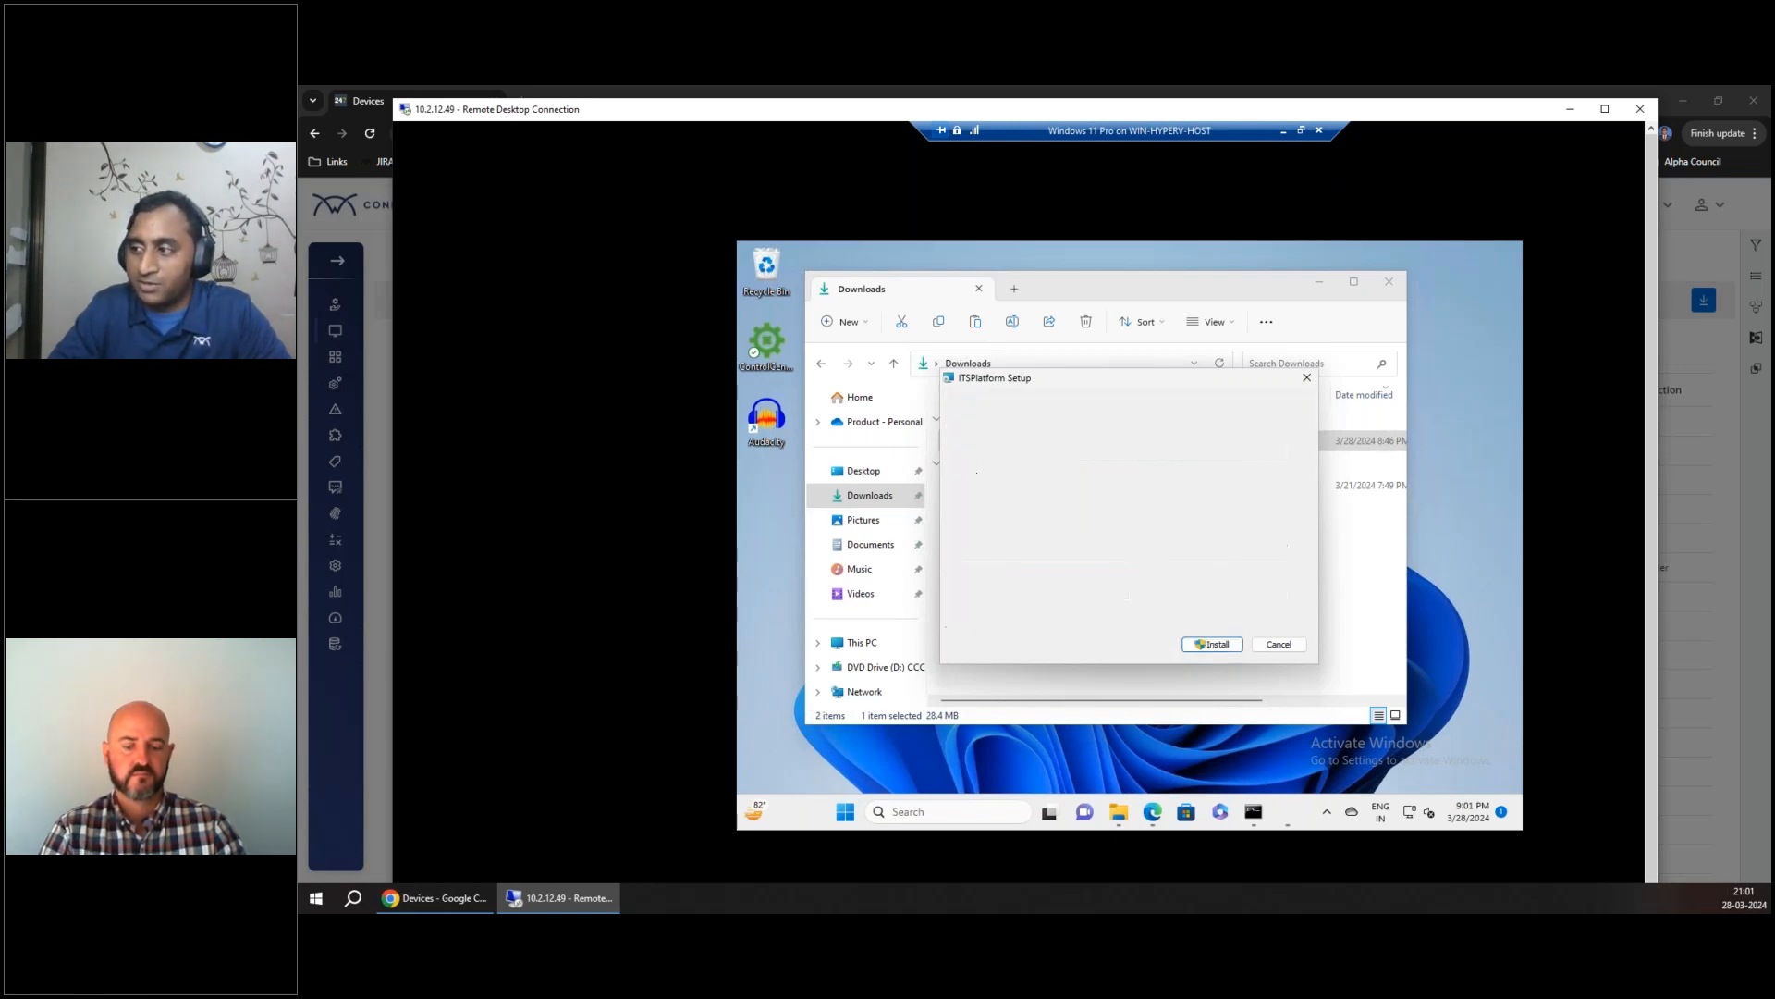
left_click(1218, 644)
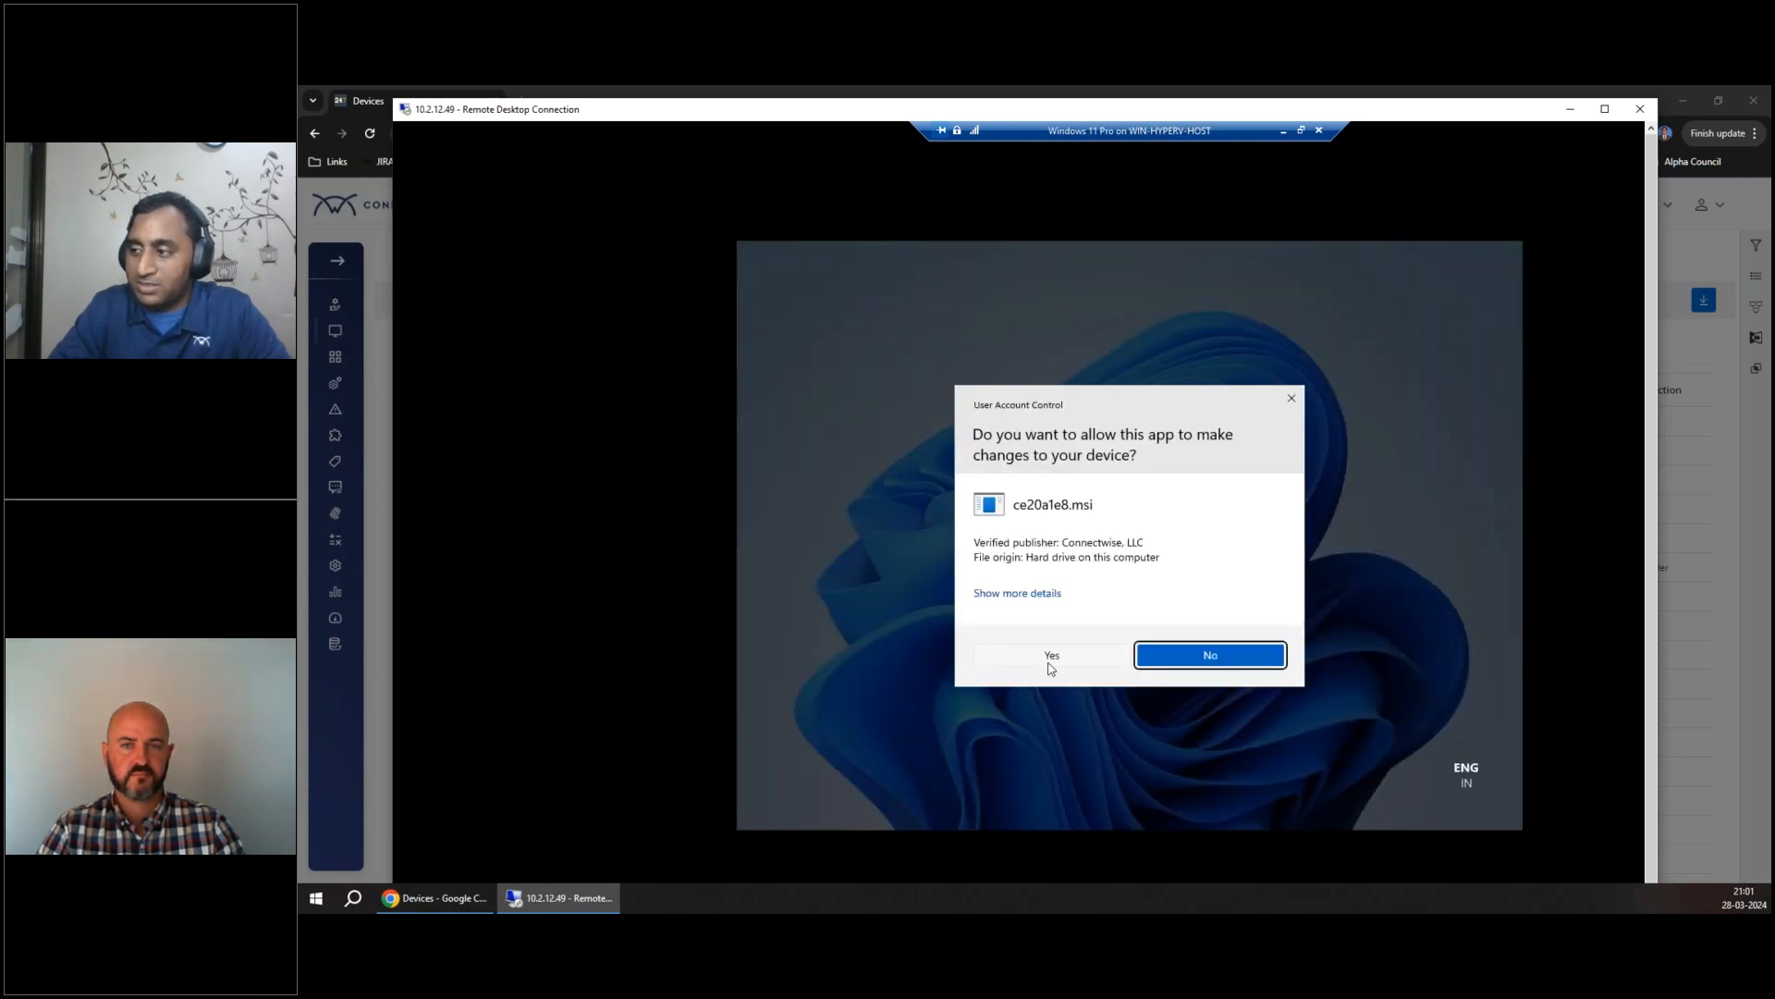
left_click(1051, 662)
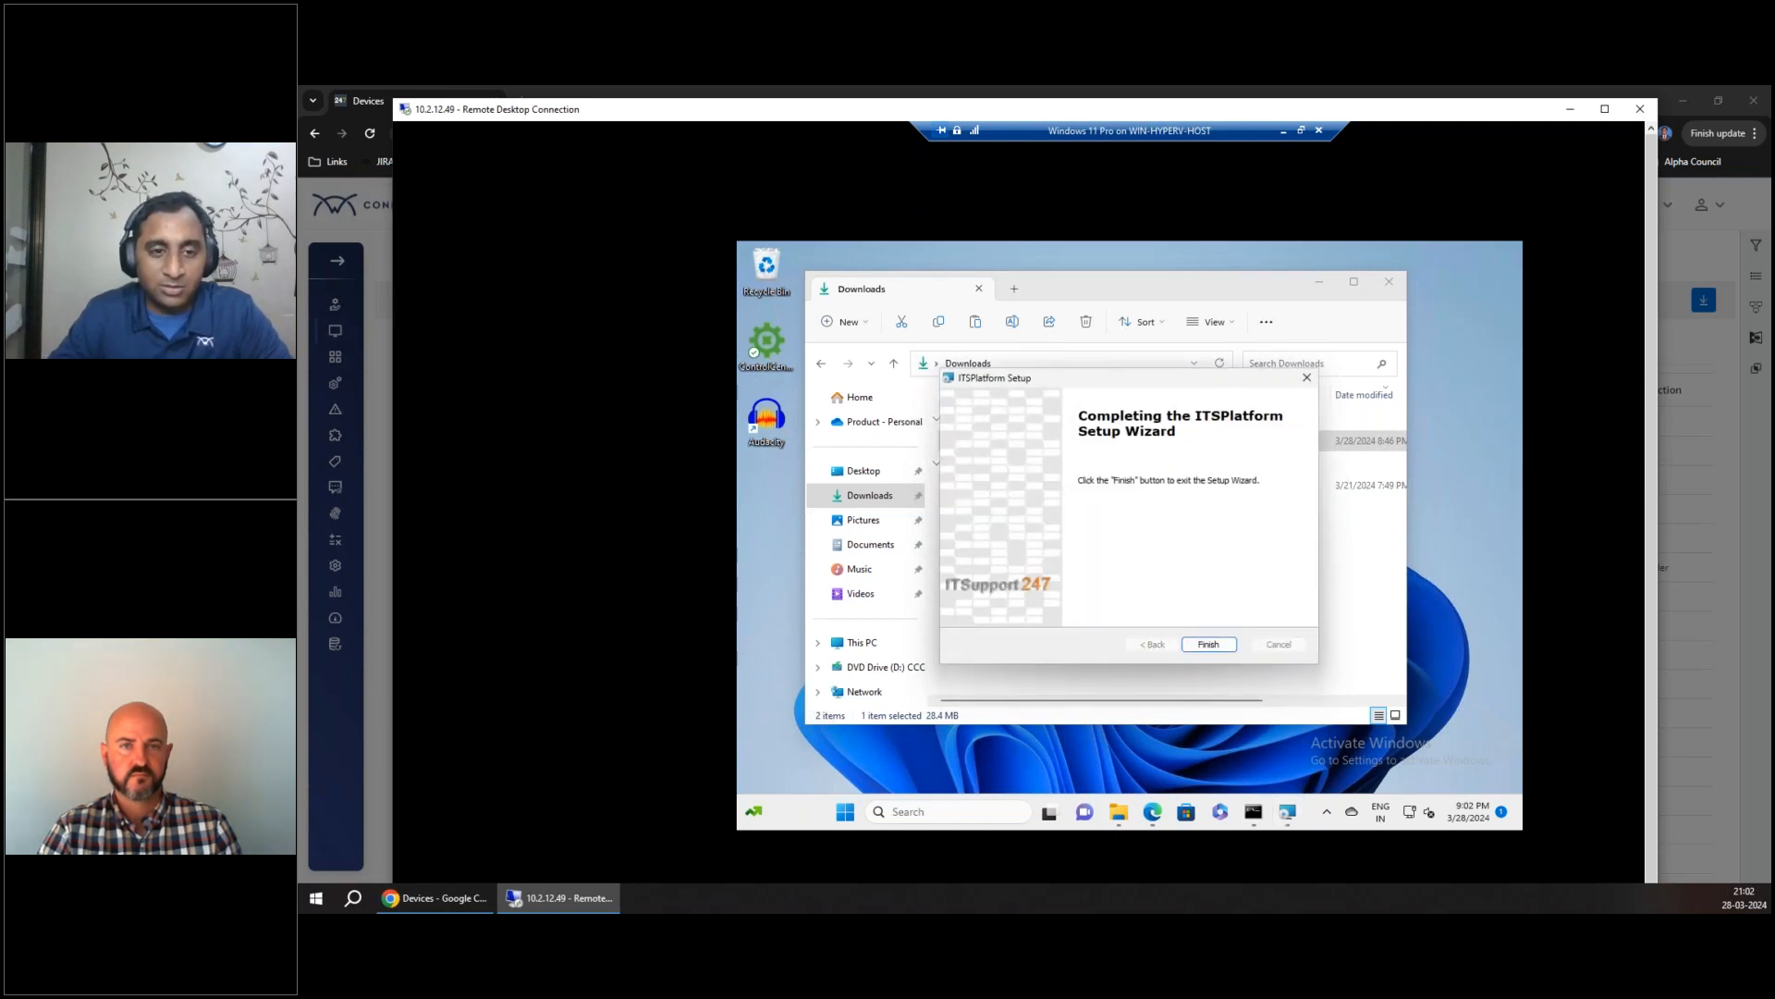
left_click(1217, 649)
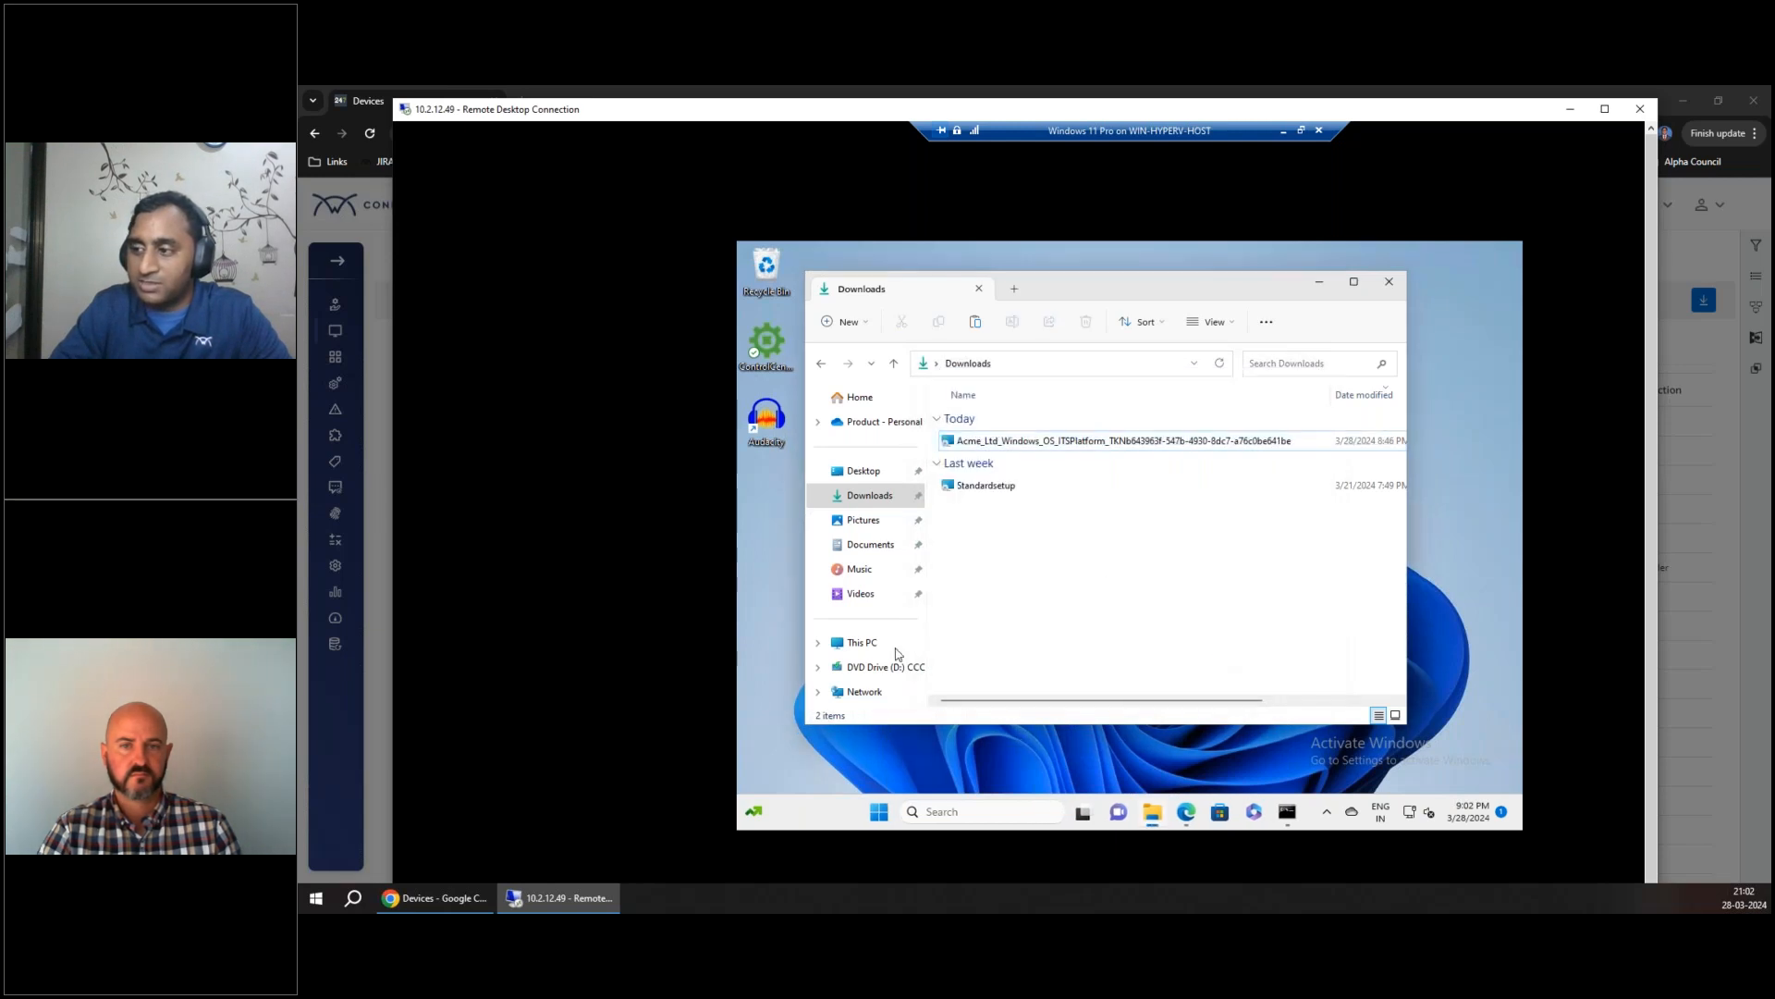
Browse to the ITSPlatform folder under Program Files (x86) on the remote machine's C: drive and examine the installed agent folders.
left_click(865, 646)
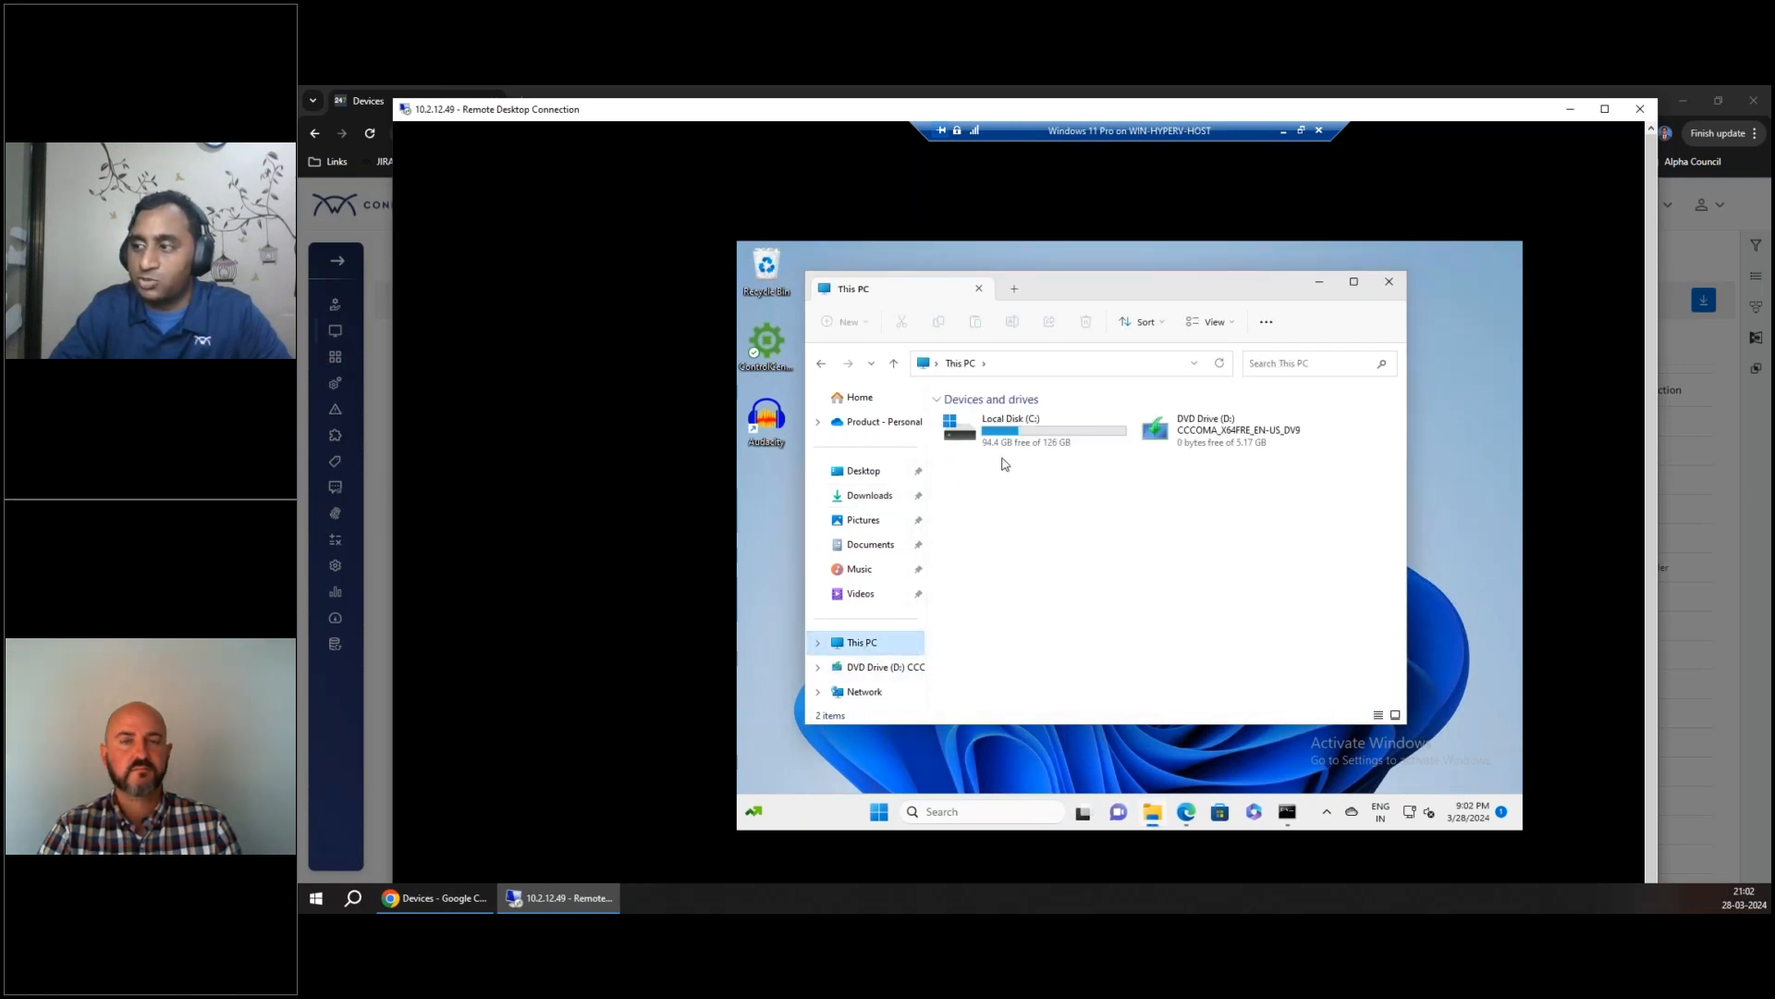
left_click(1009, 446)
double_click(1009, 447)
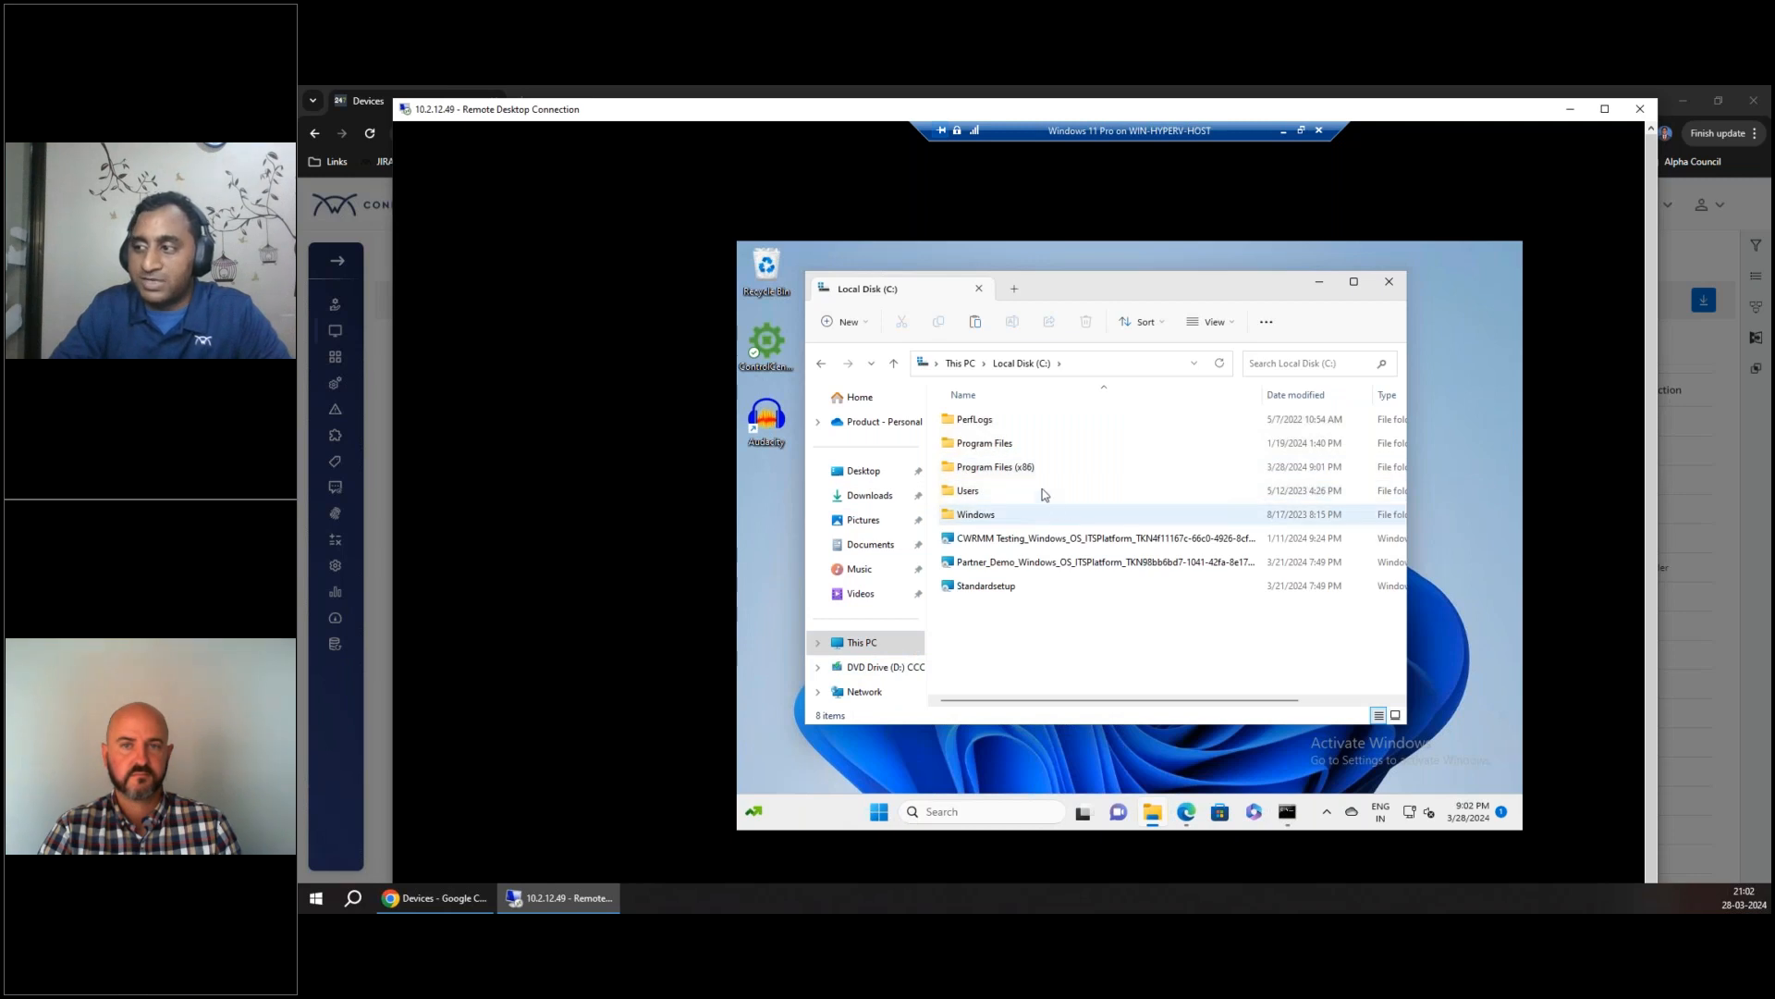
double_click(1033, 466)
scroll(1033, 592, "down", 2)
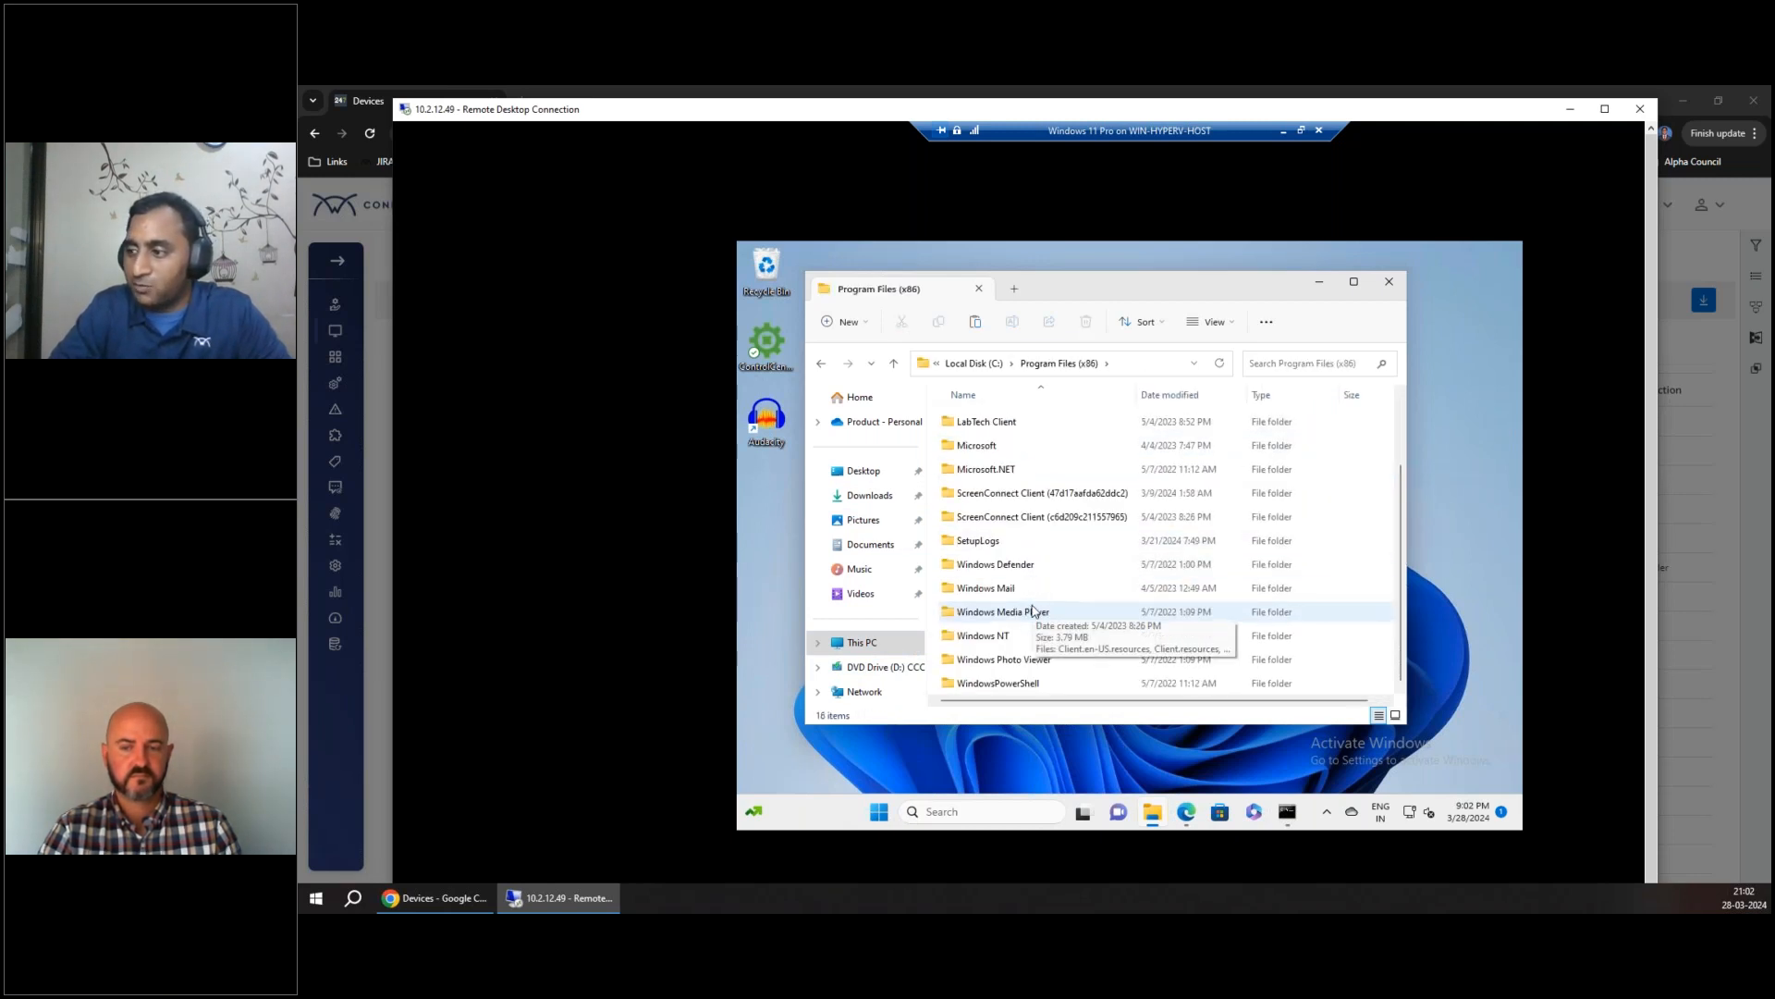
scroll(1032, 609, "up", 2)
double_click(984, 469)
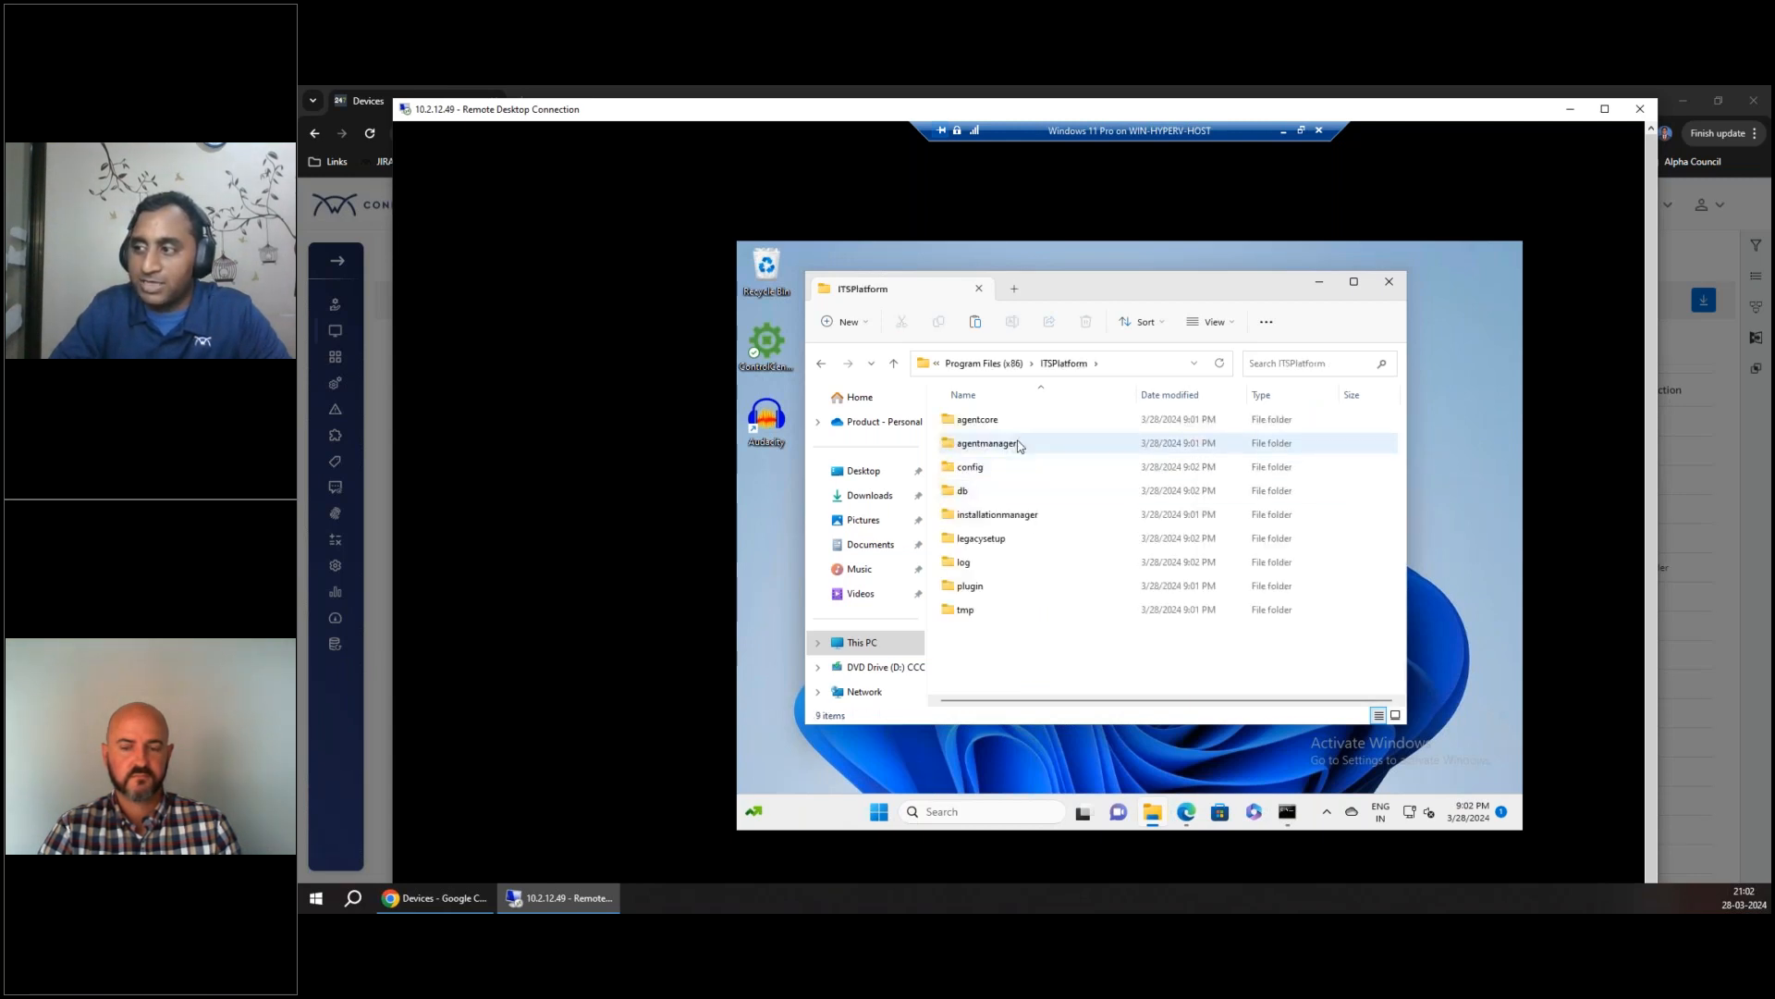
double_click(989, 592)
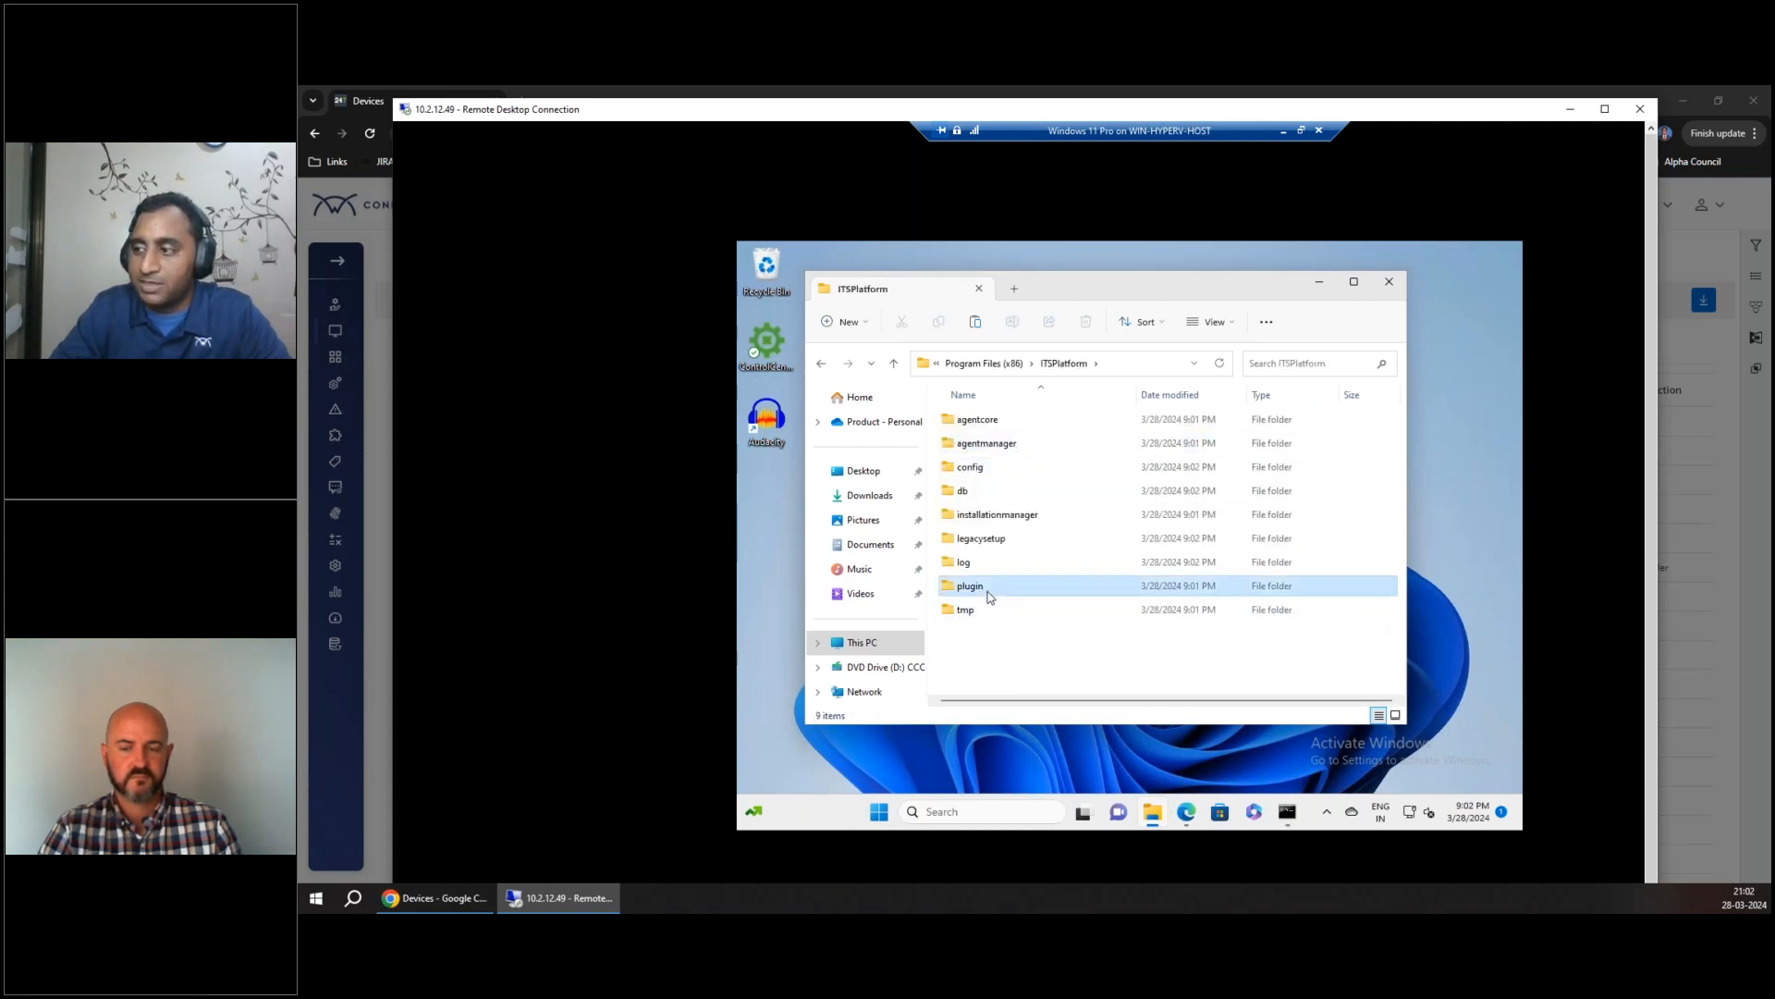
left_click(1063, 363)
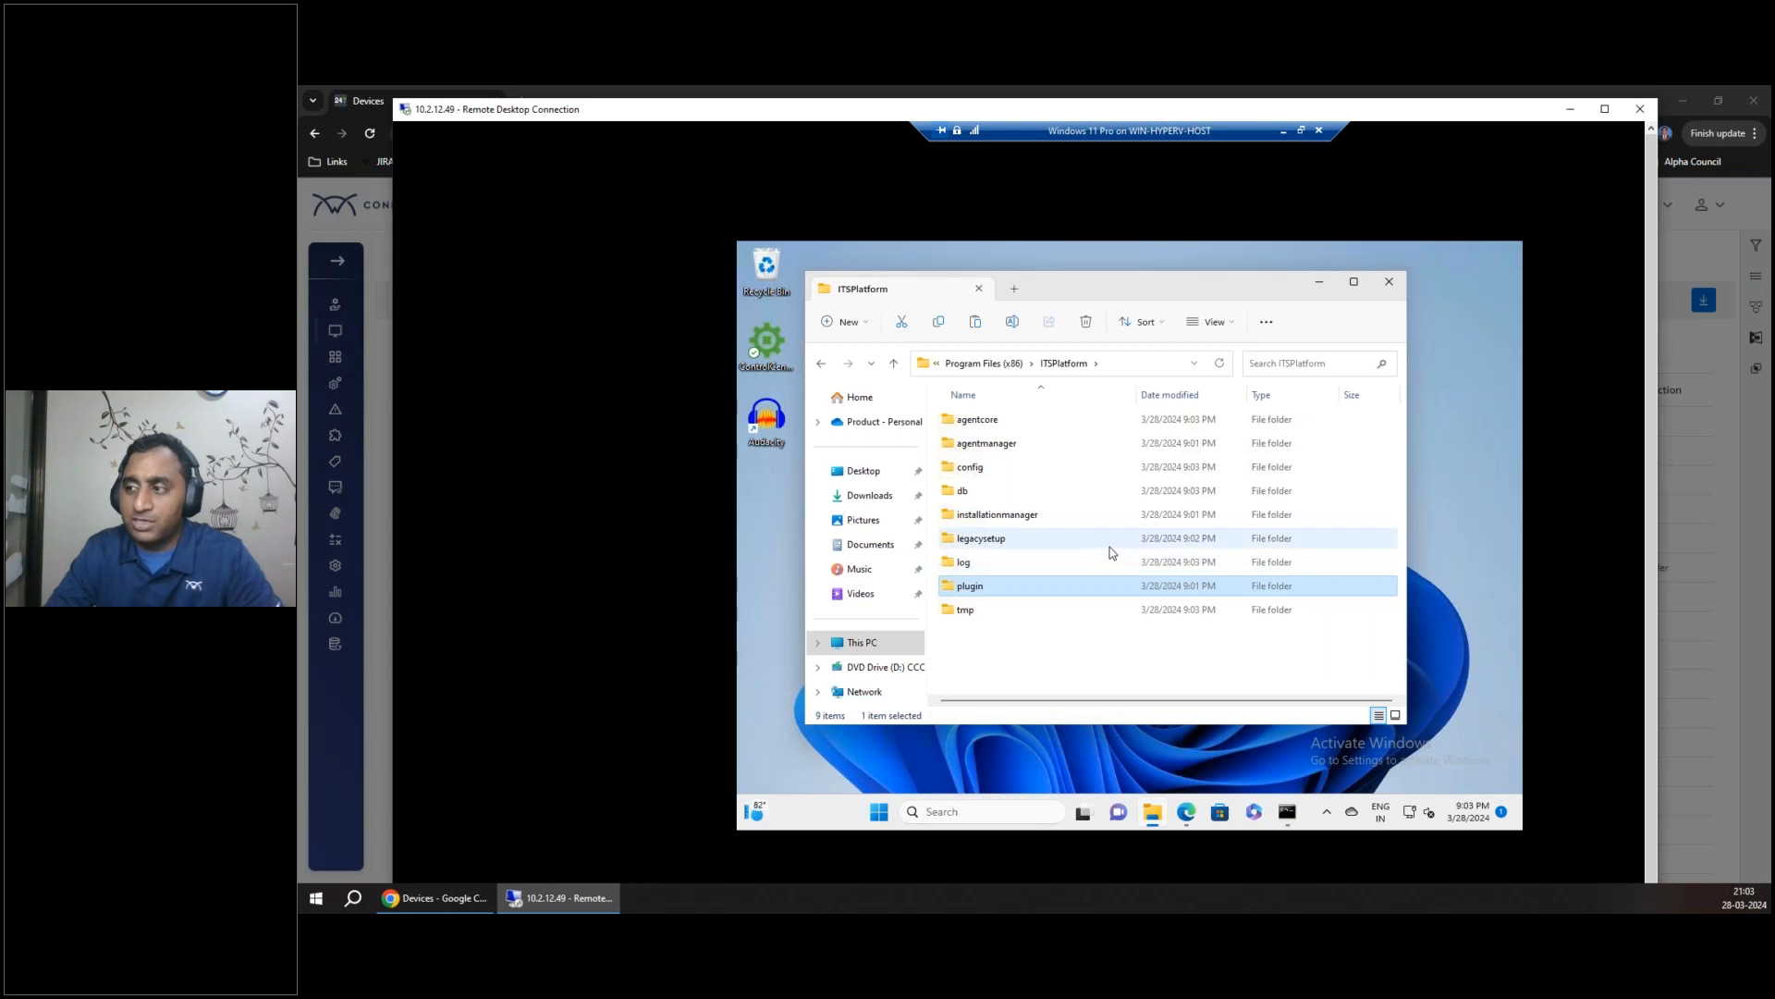
Switch back to Chrome, close the Download Agent dialog and reload the Workstations & Servers list.
left_click(448, 902)
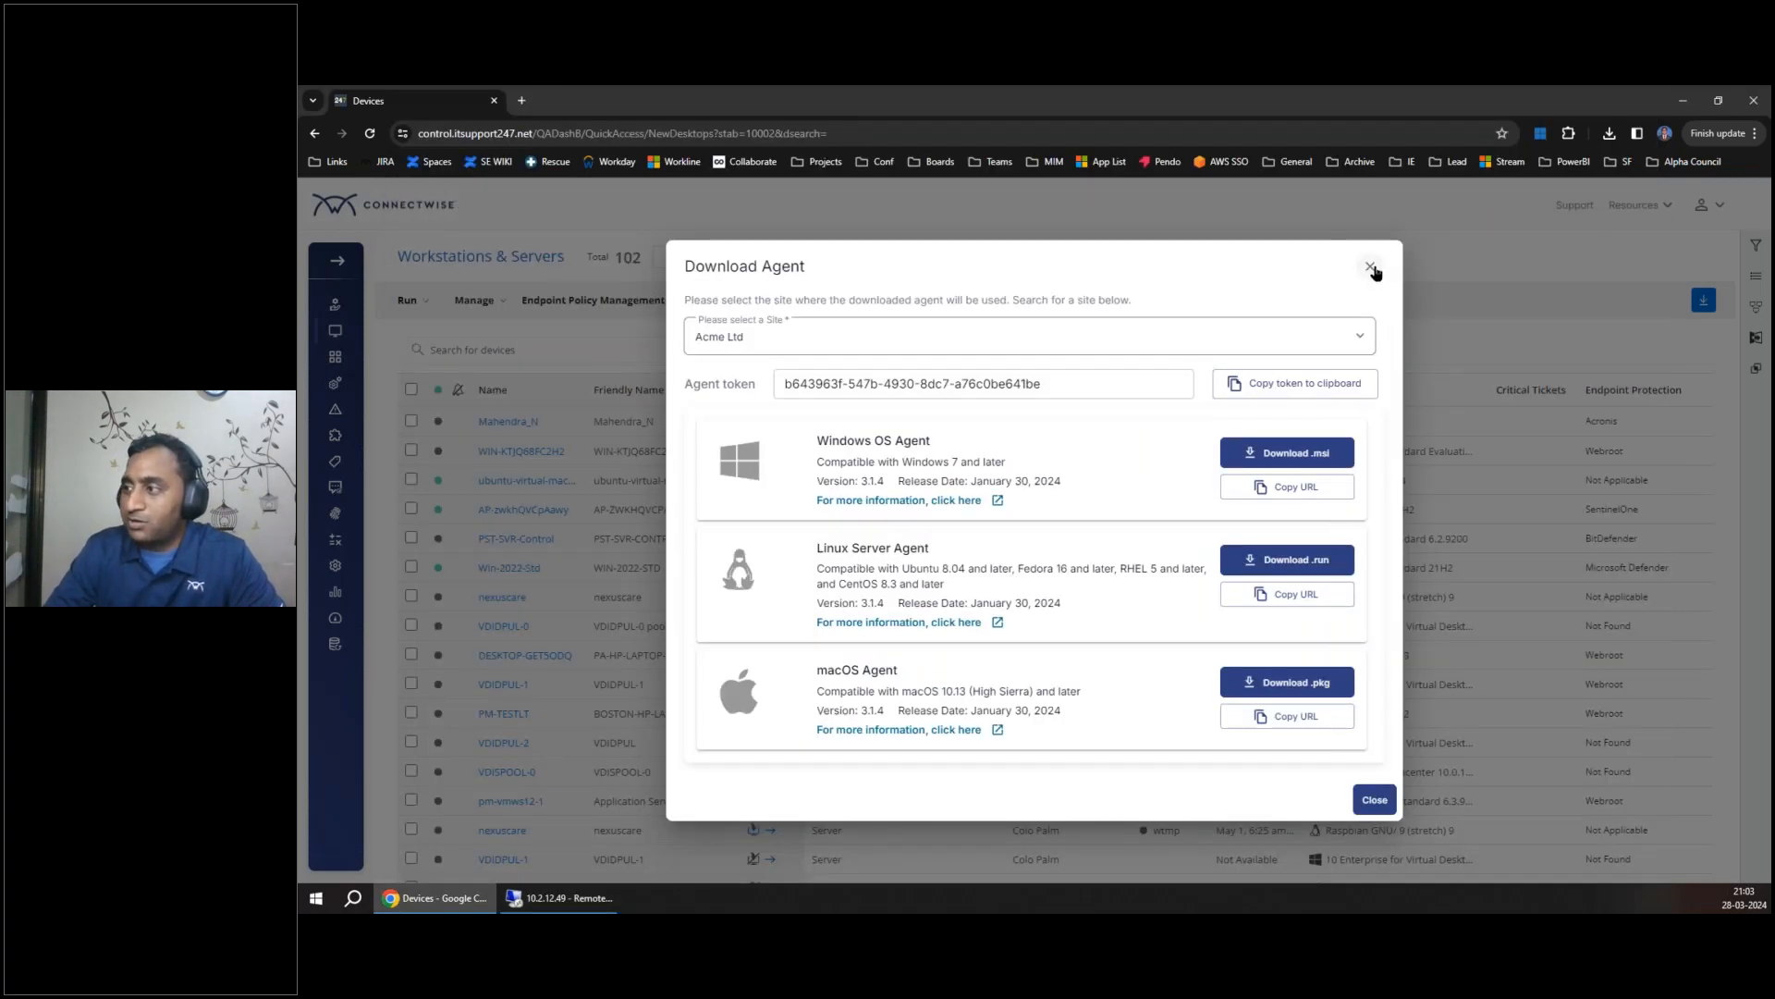
left_click(1373, 268)
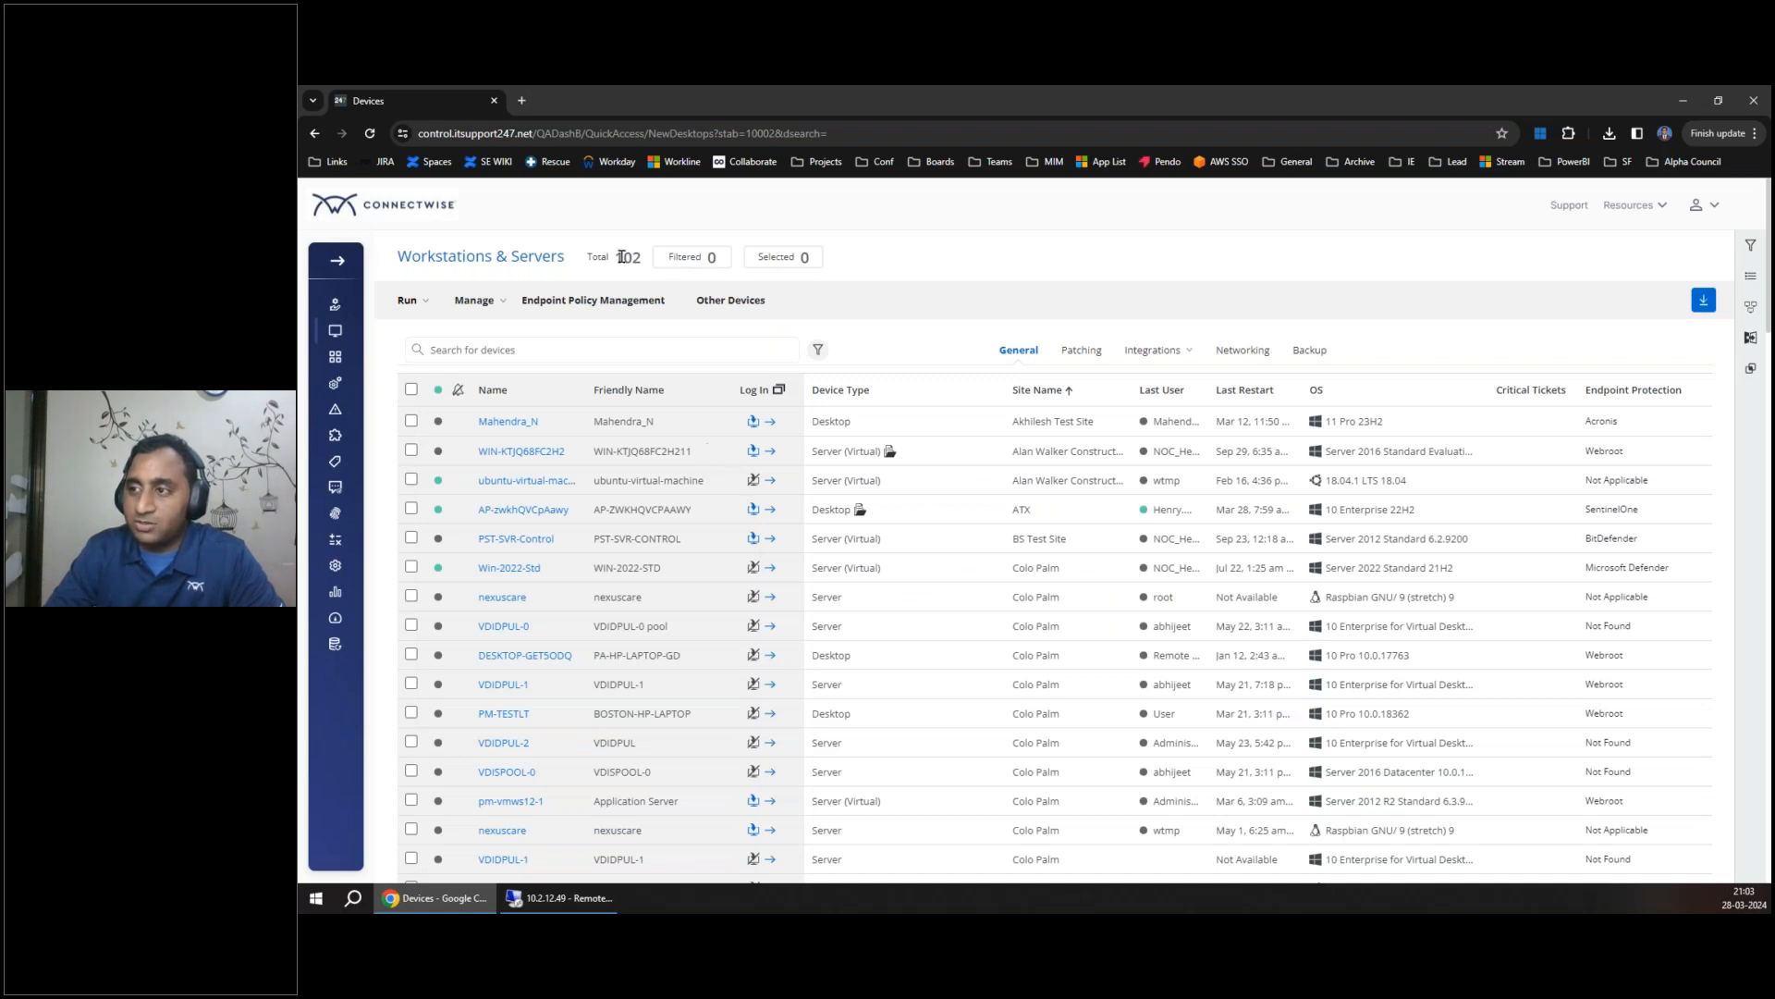
left_click(370, 133)
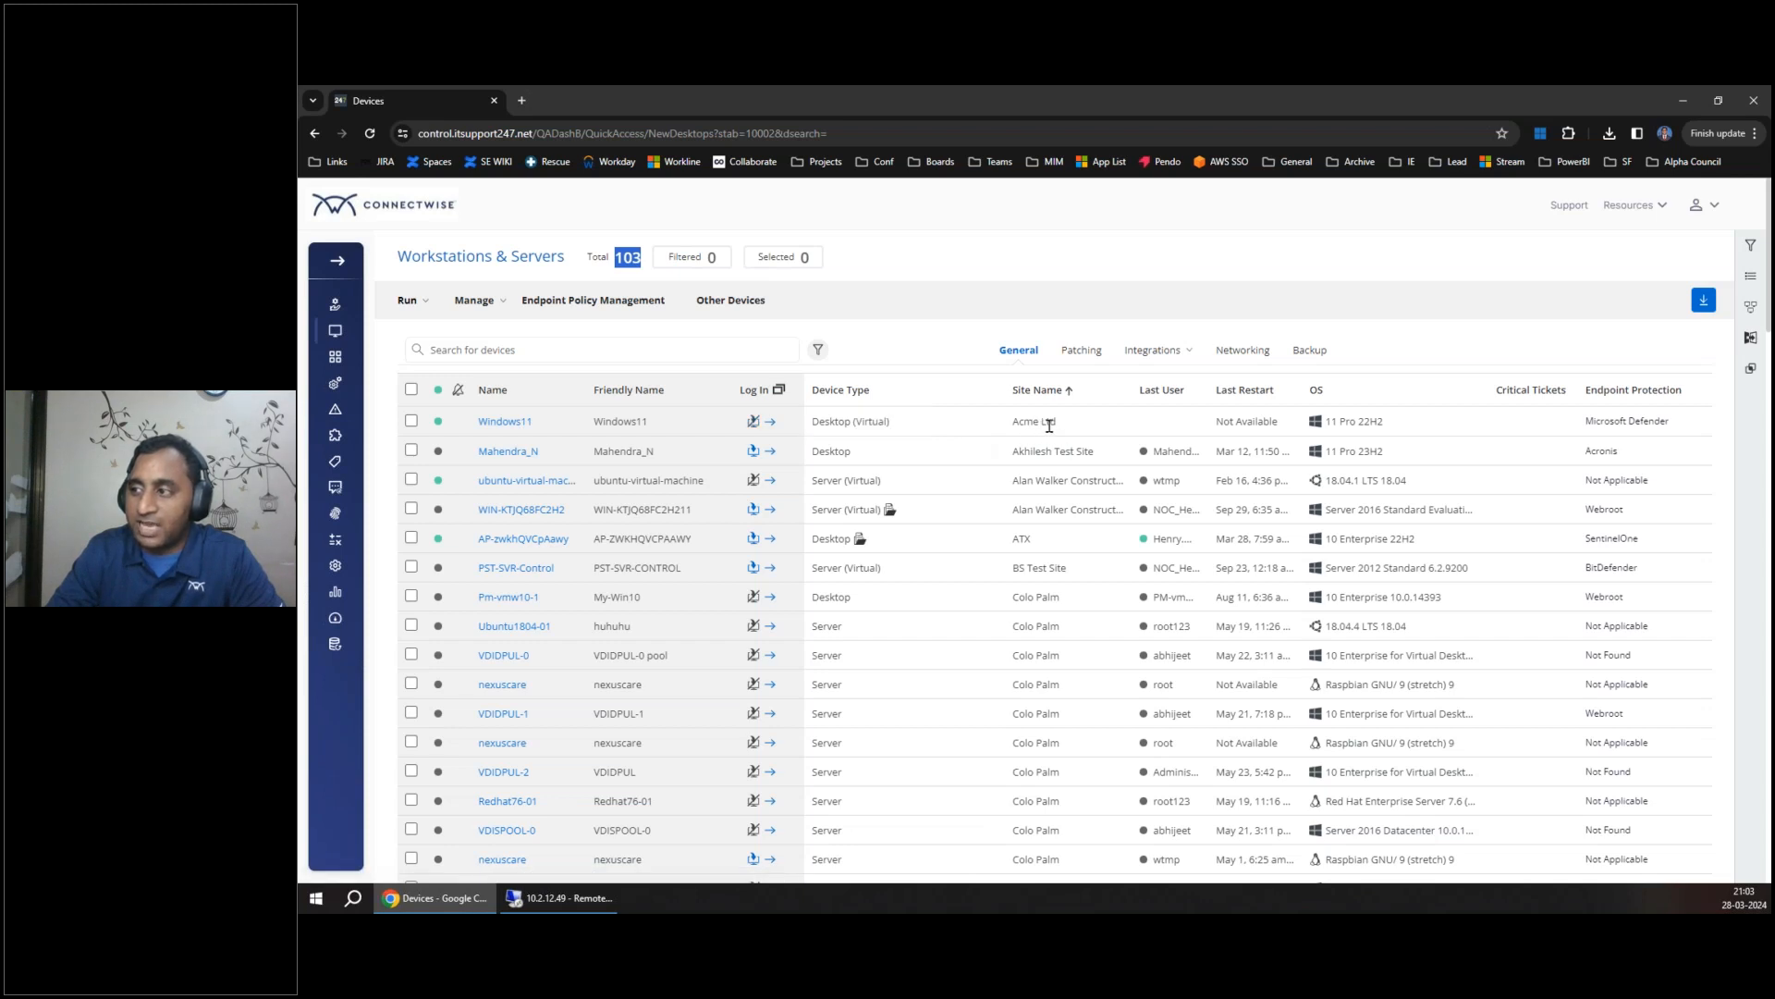
Open the Windows11 device at Acme Ltd, view the performance time ranges and the Switch Endpoint Type To Server prompt, and cancel the switch.
left_click(513, 424)
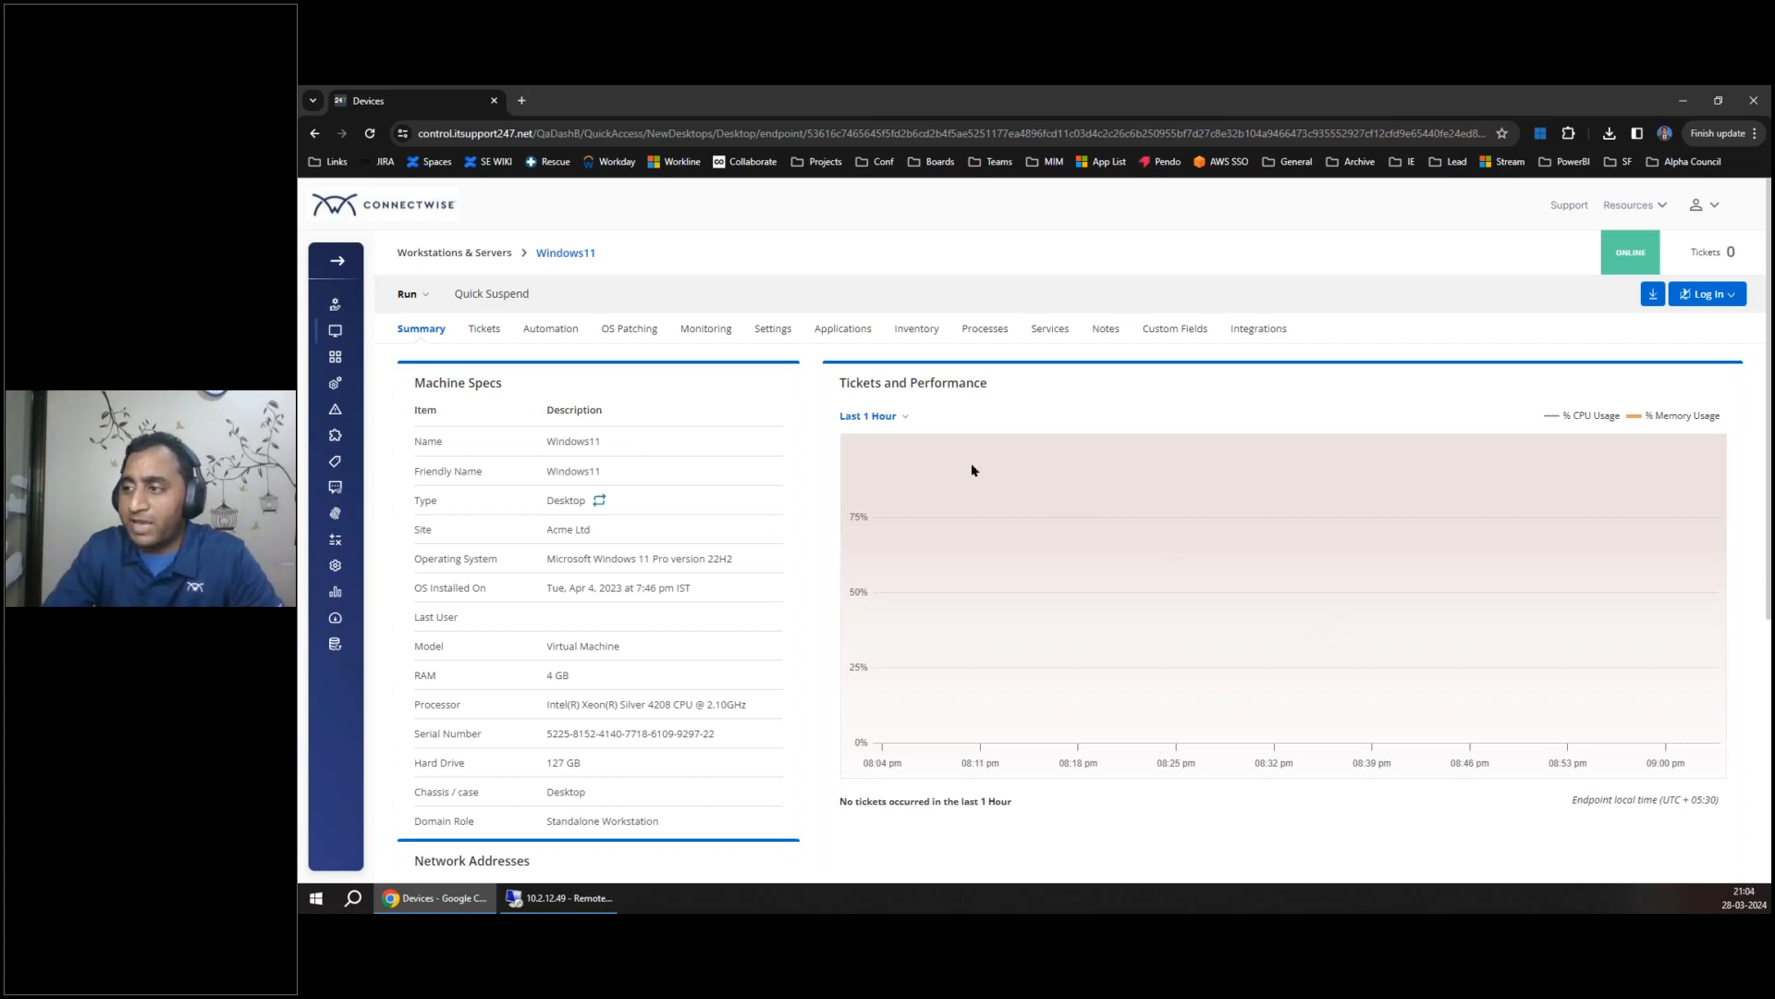
left_click(899, 416)
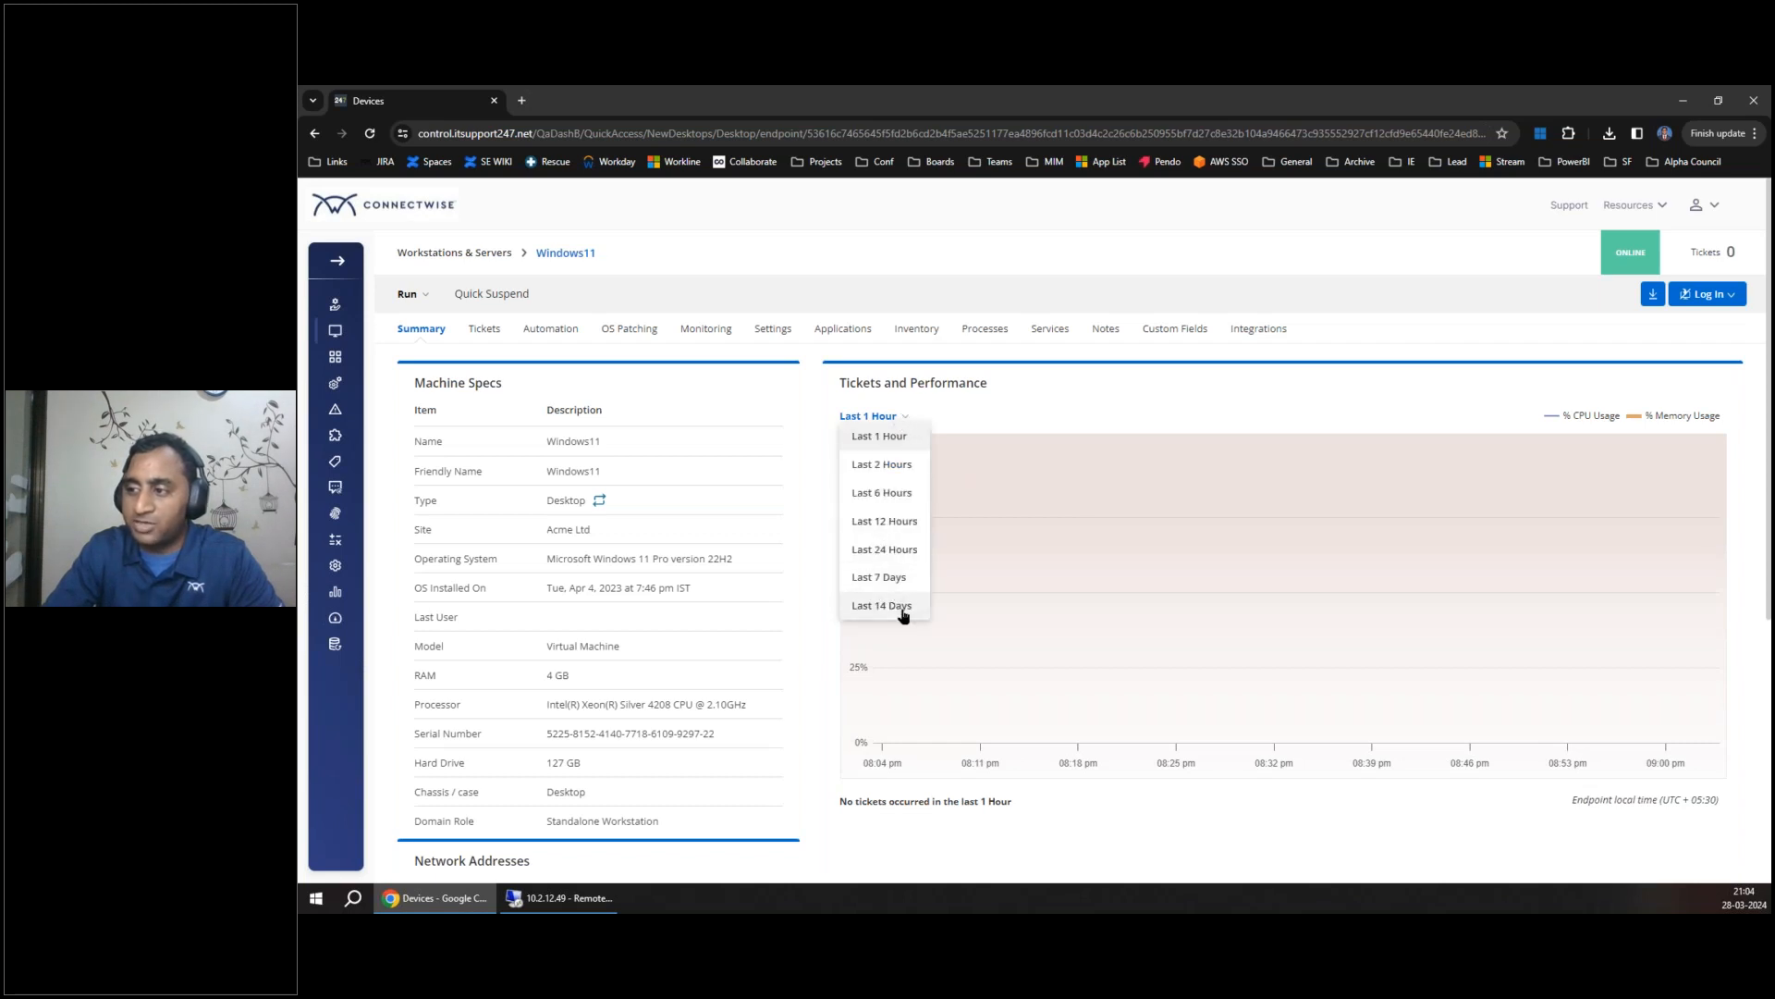
left_click(778, 642)
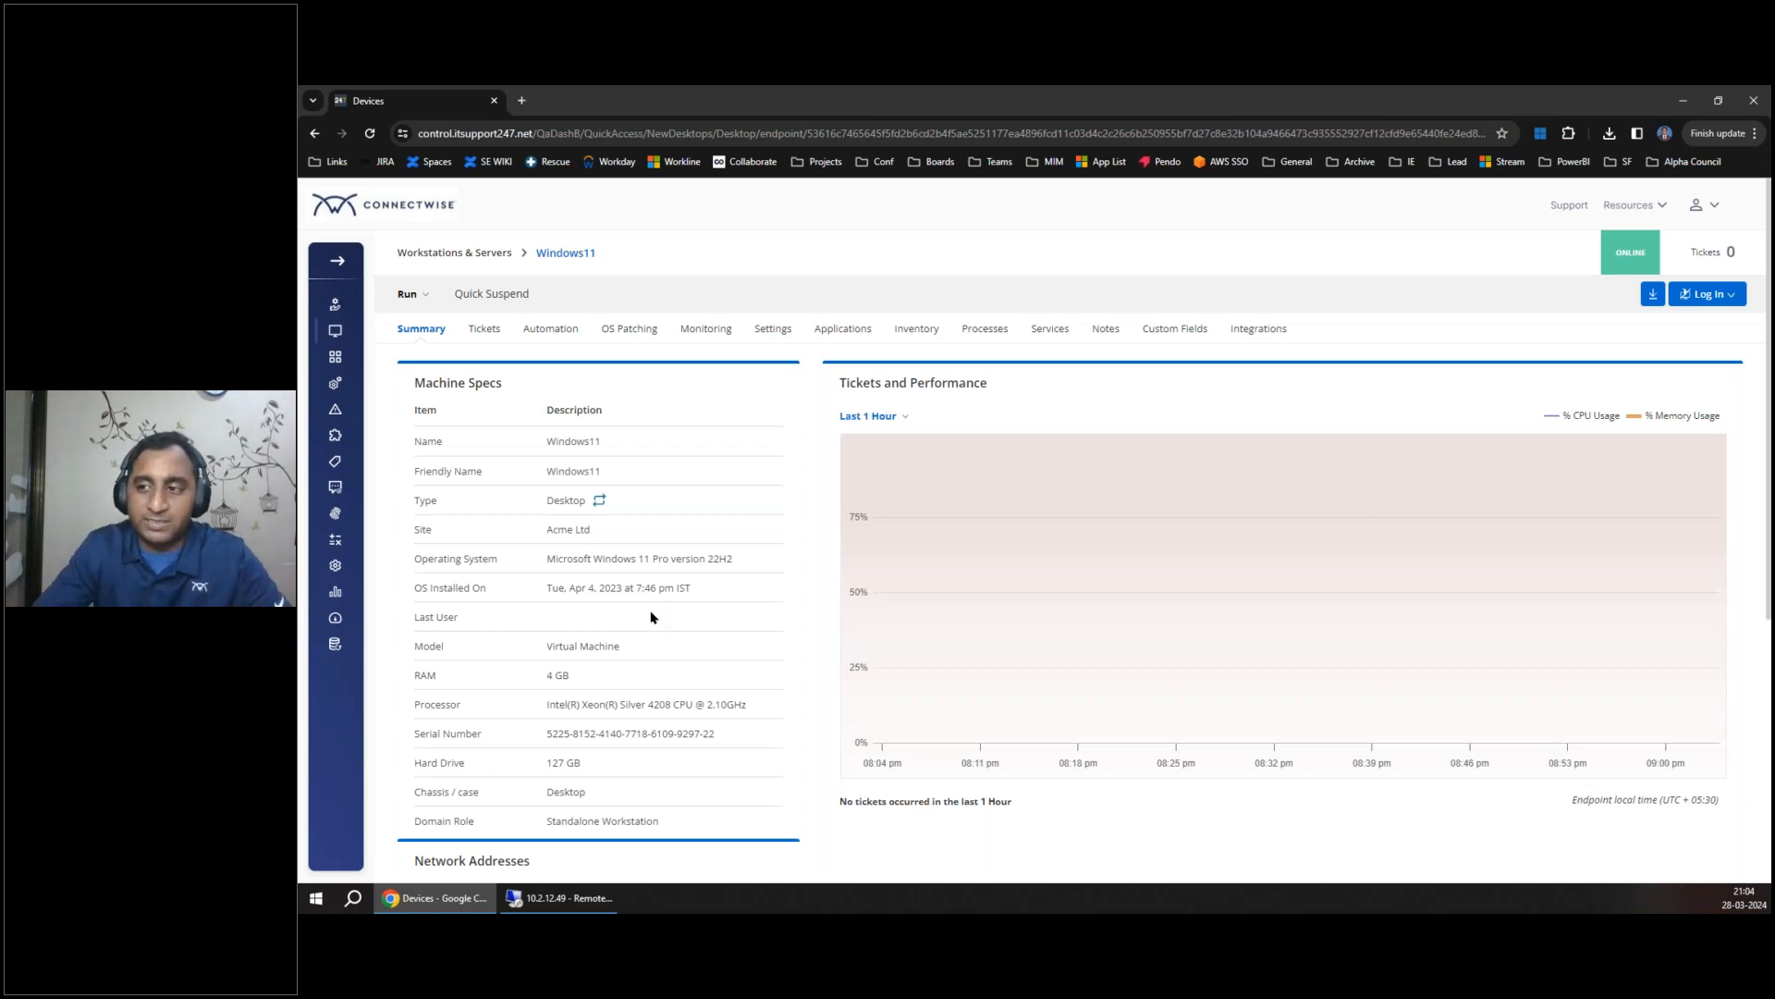
left_click(599, 502)
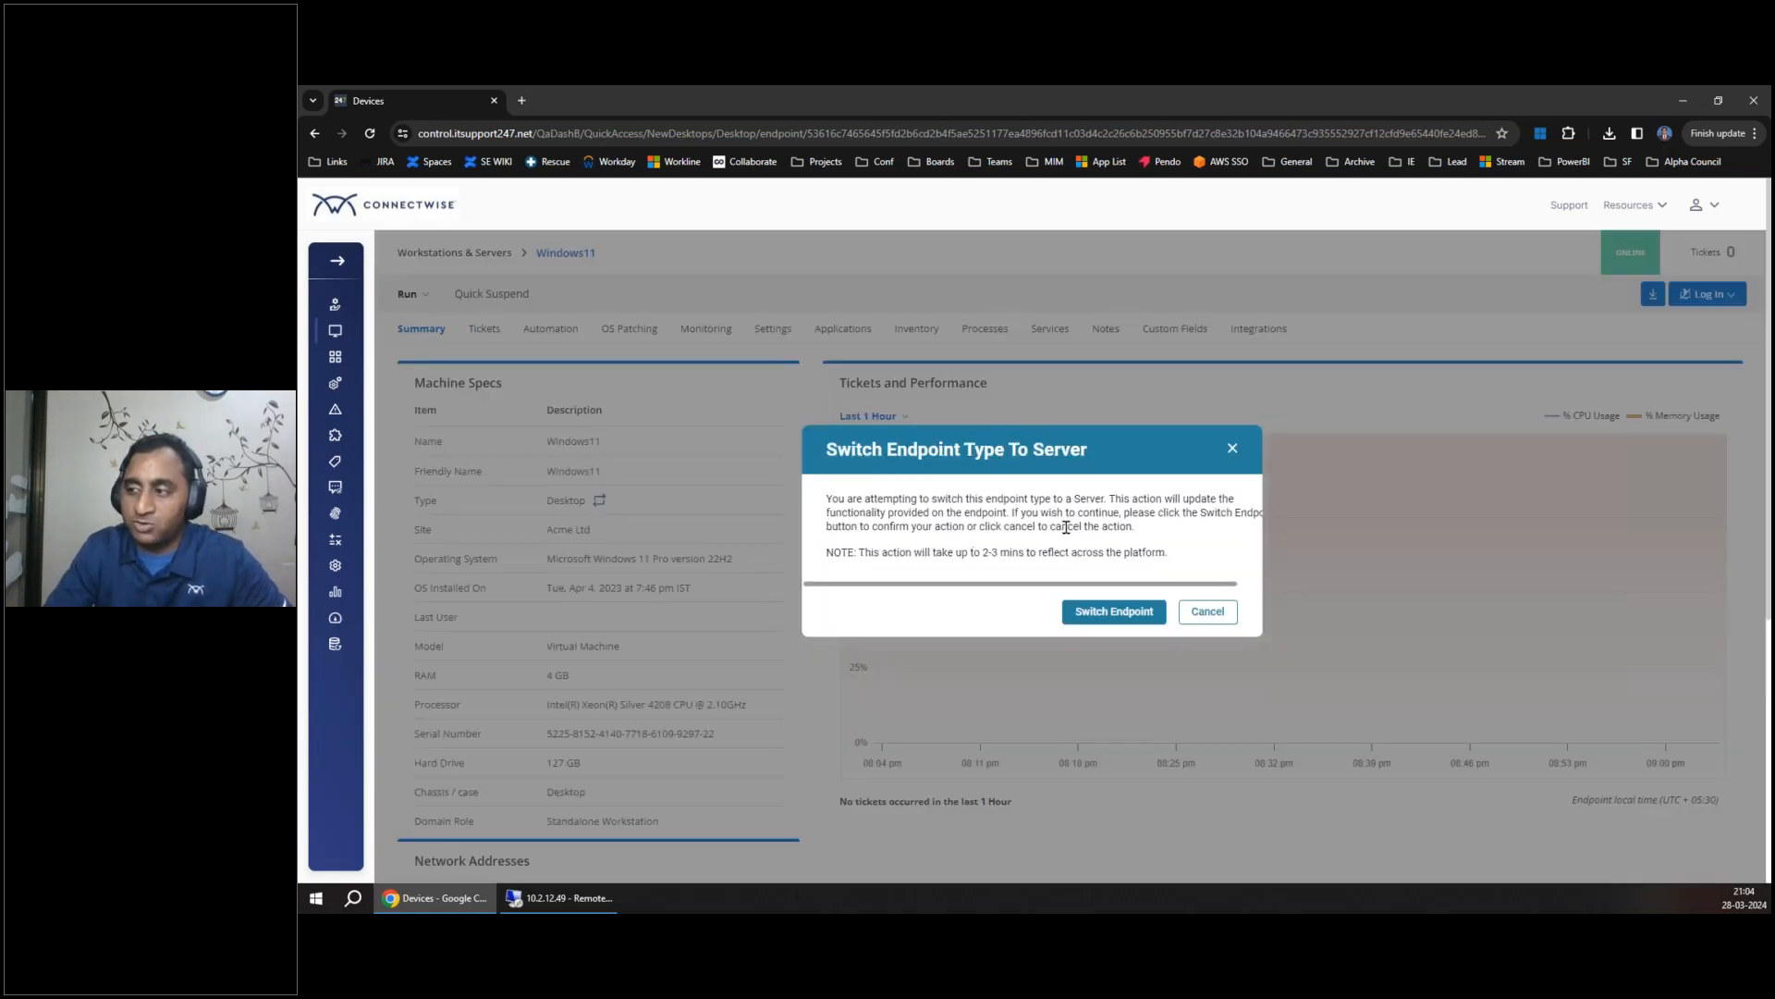
left_click(1207, 611)
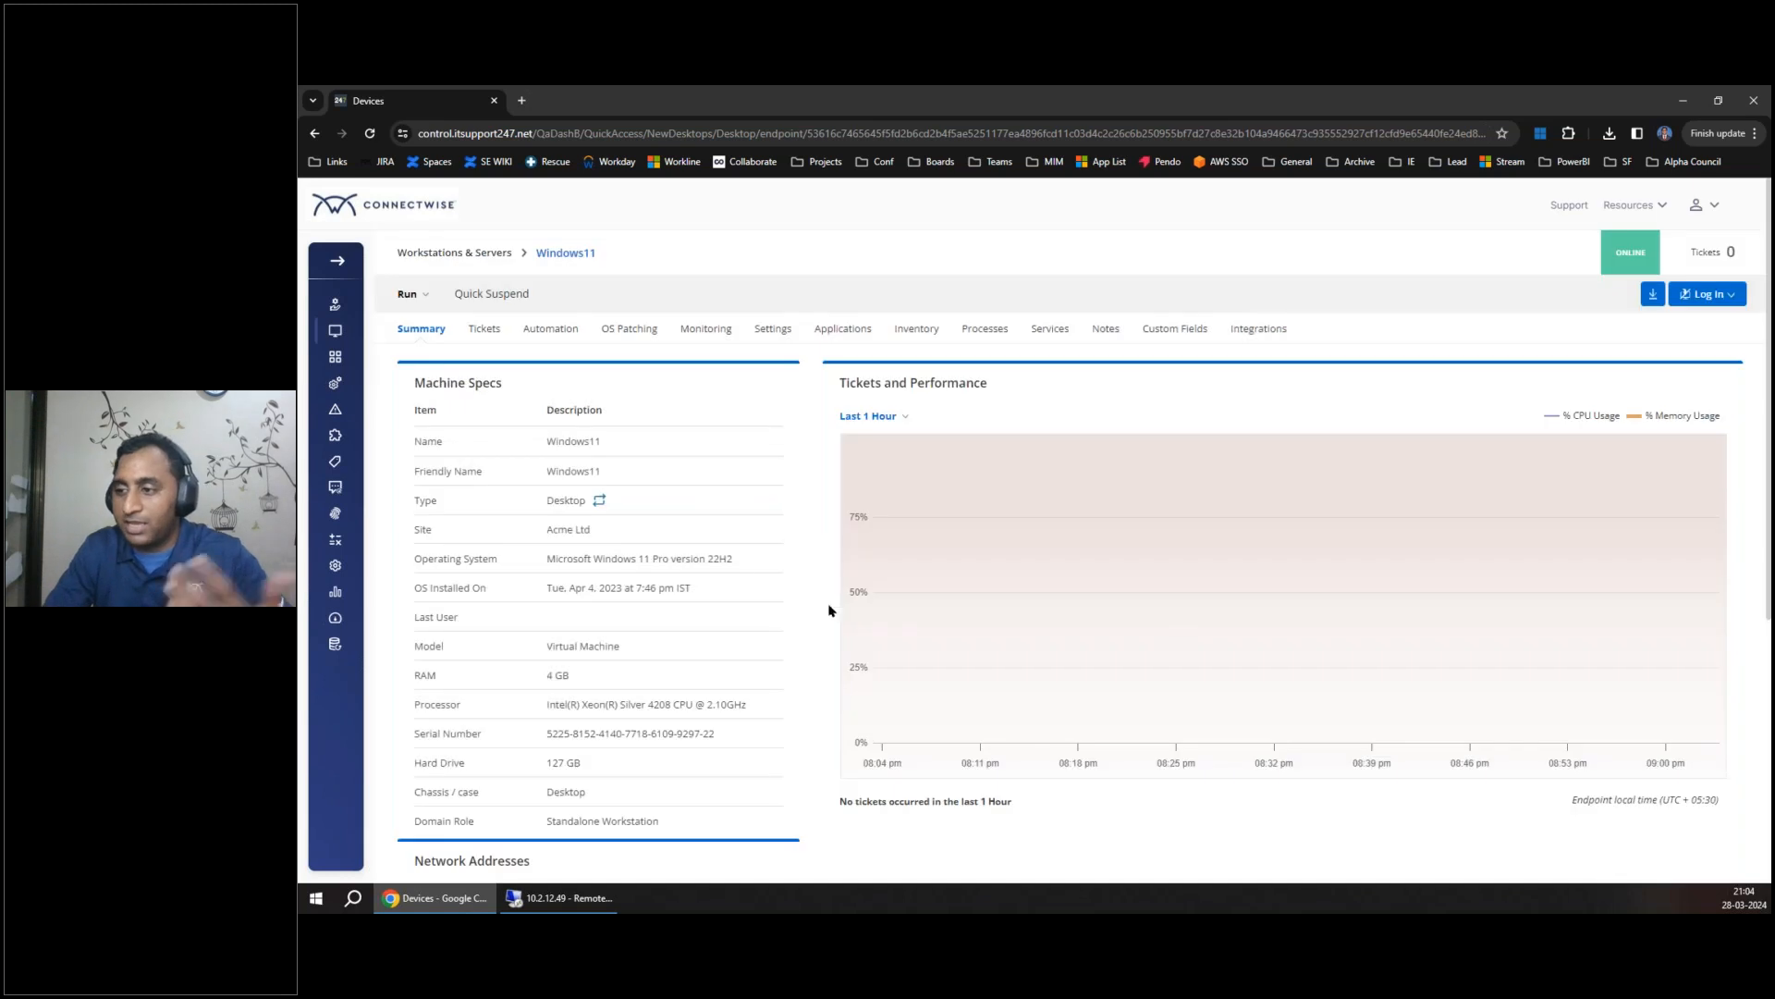
Reload the Windows11 device page and examine its summary, RMM agent details, inventory and installed applications.
left_click(370, 133)
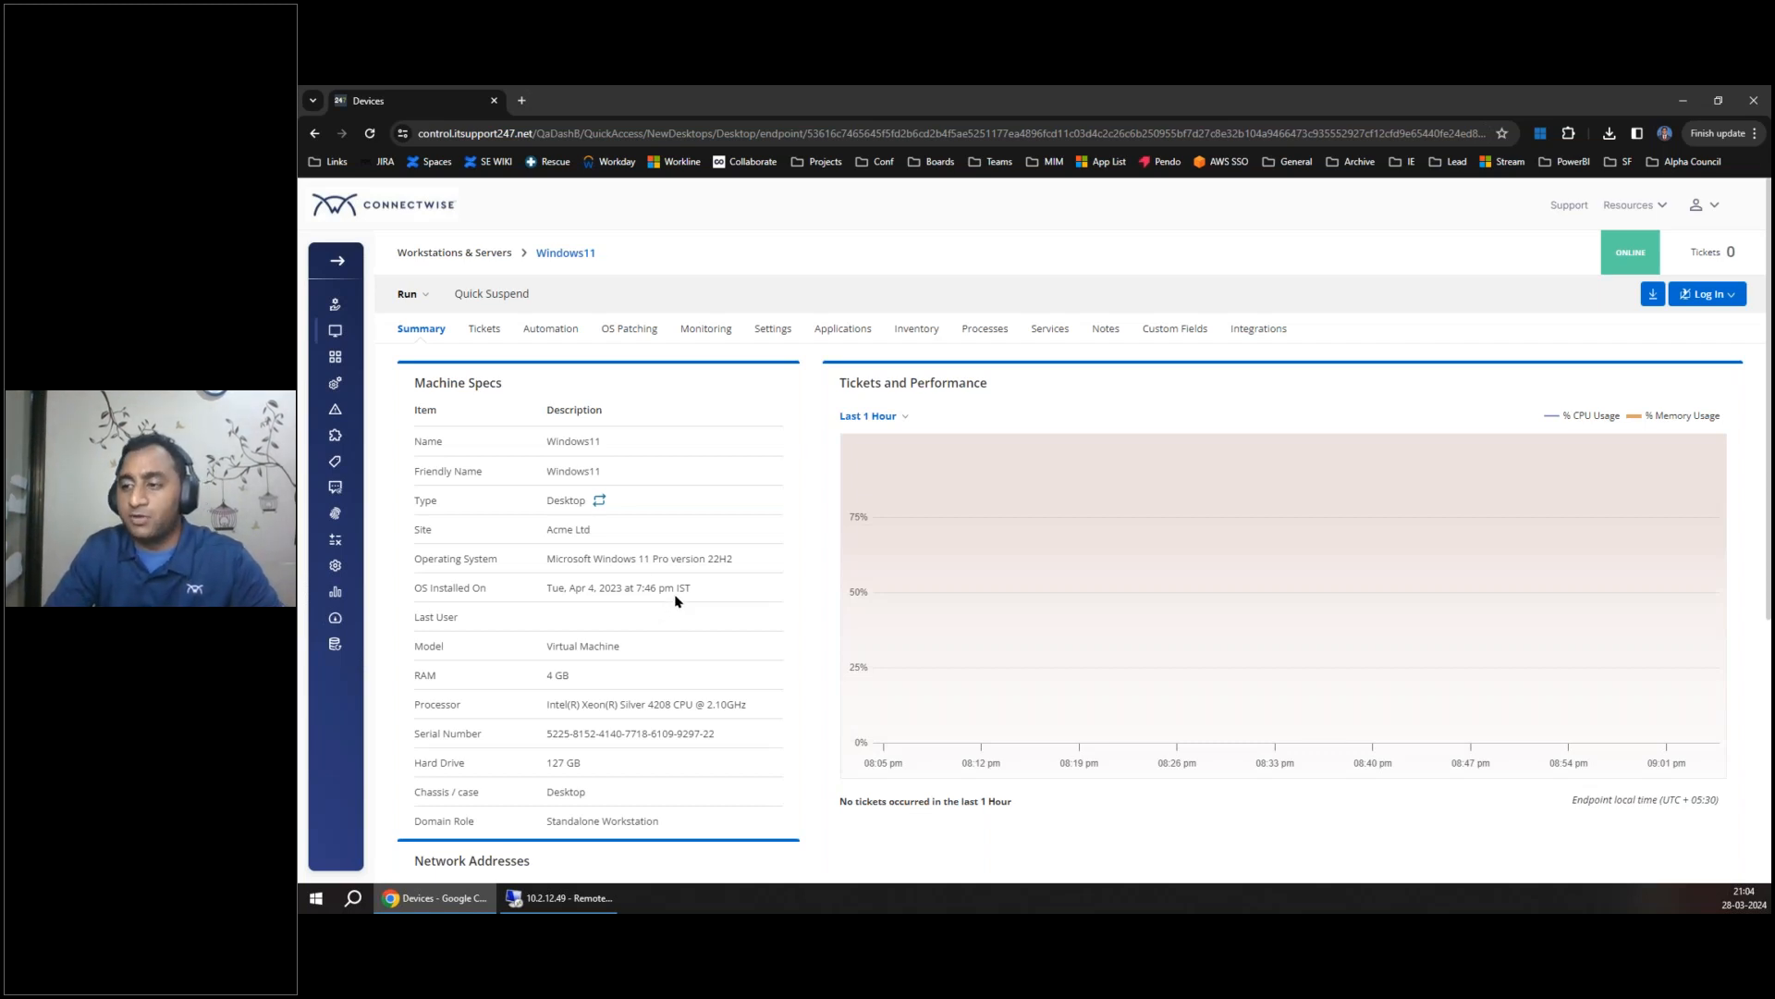
scroll(675, 555, "down", 5)
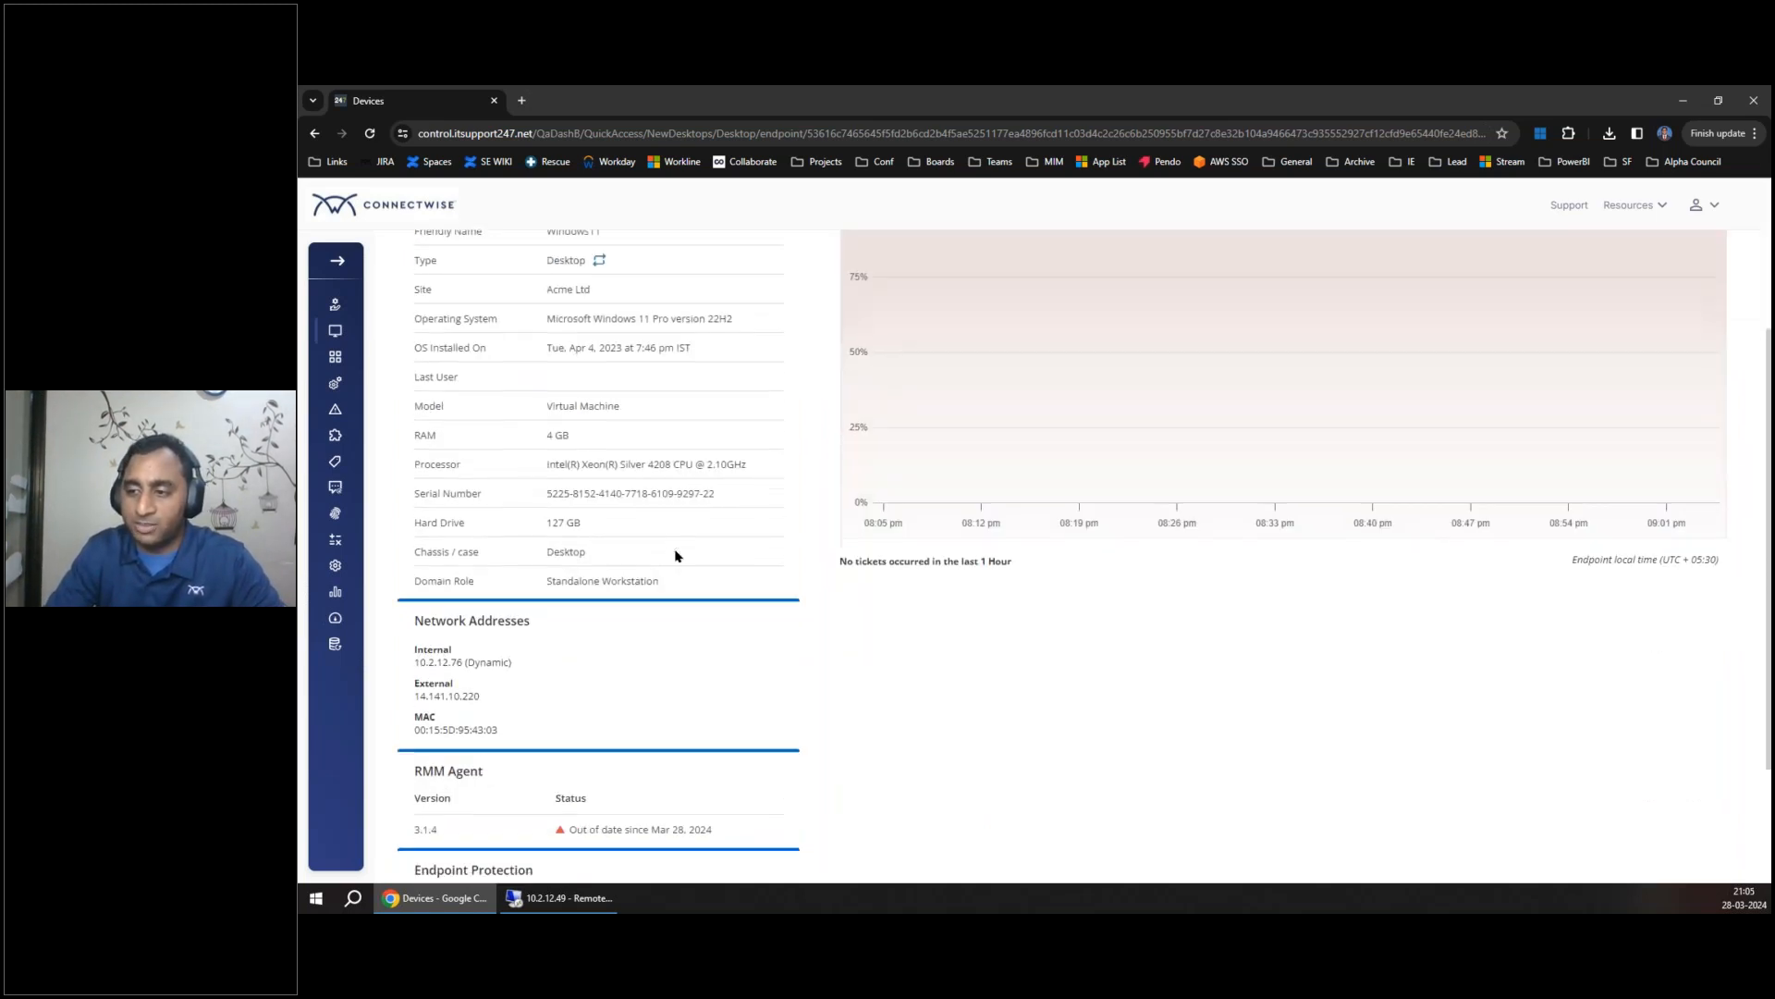
scroll(681, 590, "up", 5)
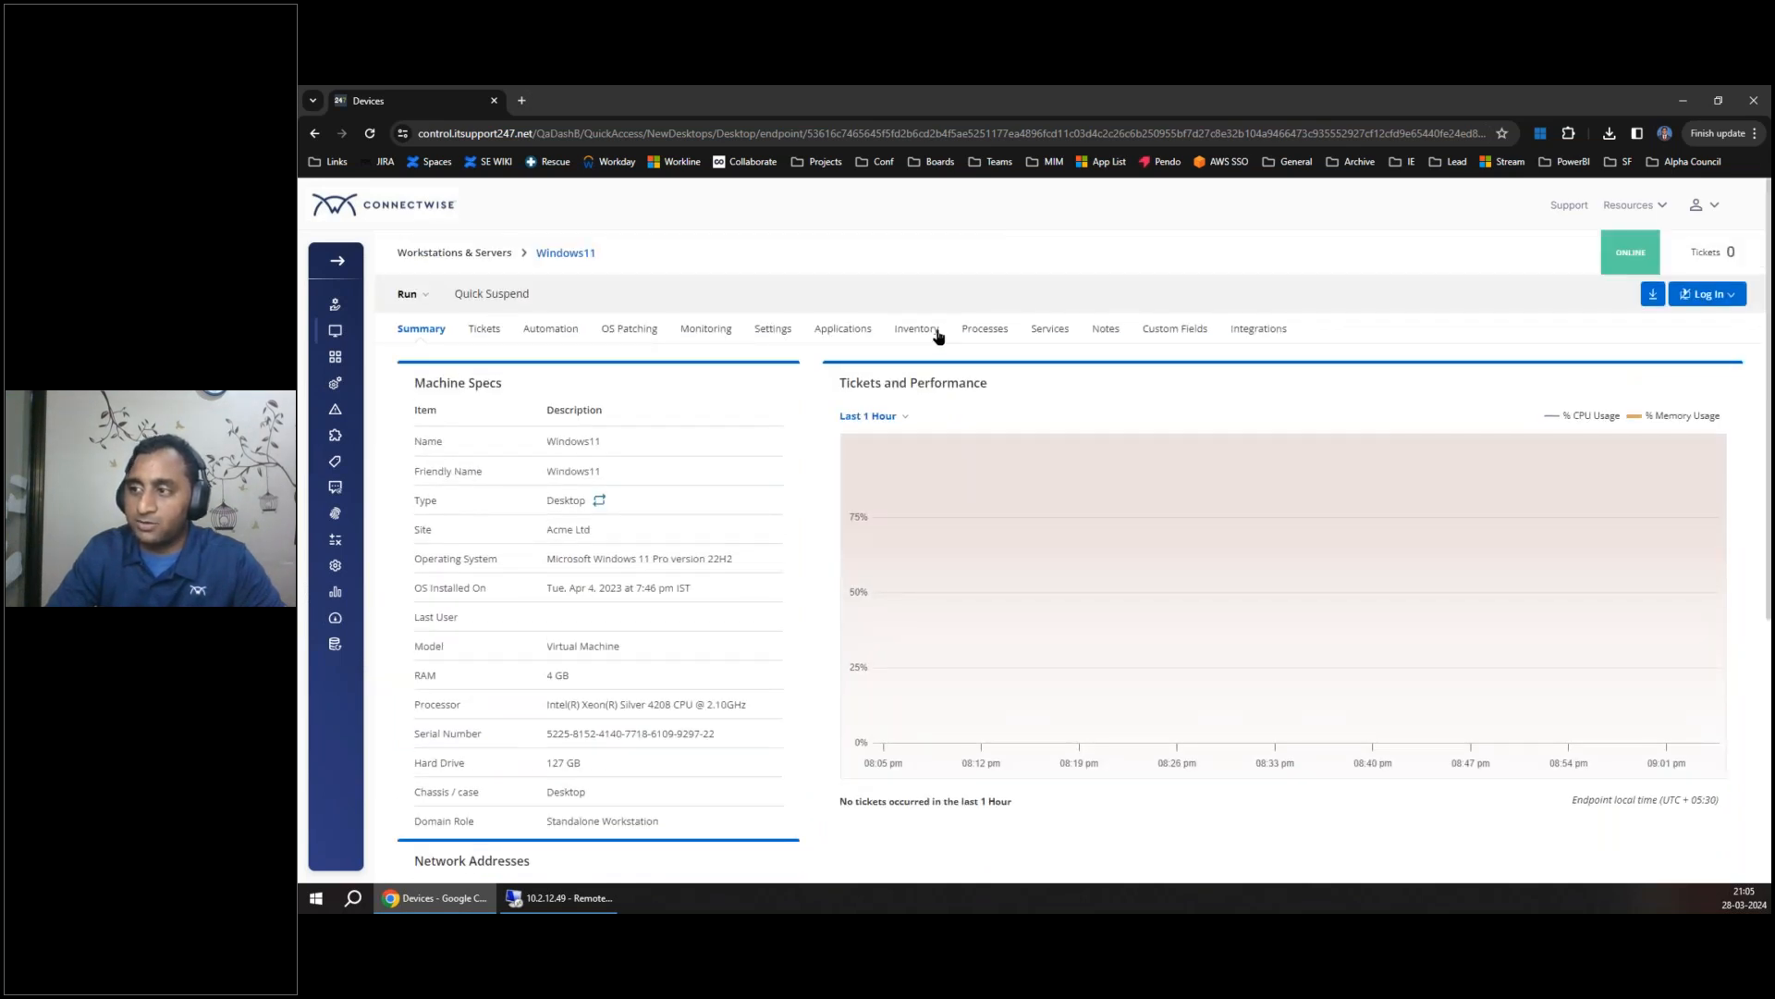
left_click(937, 335)
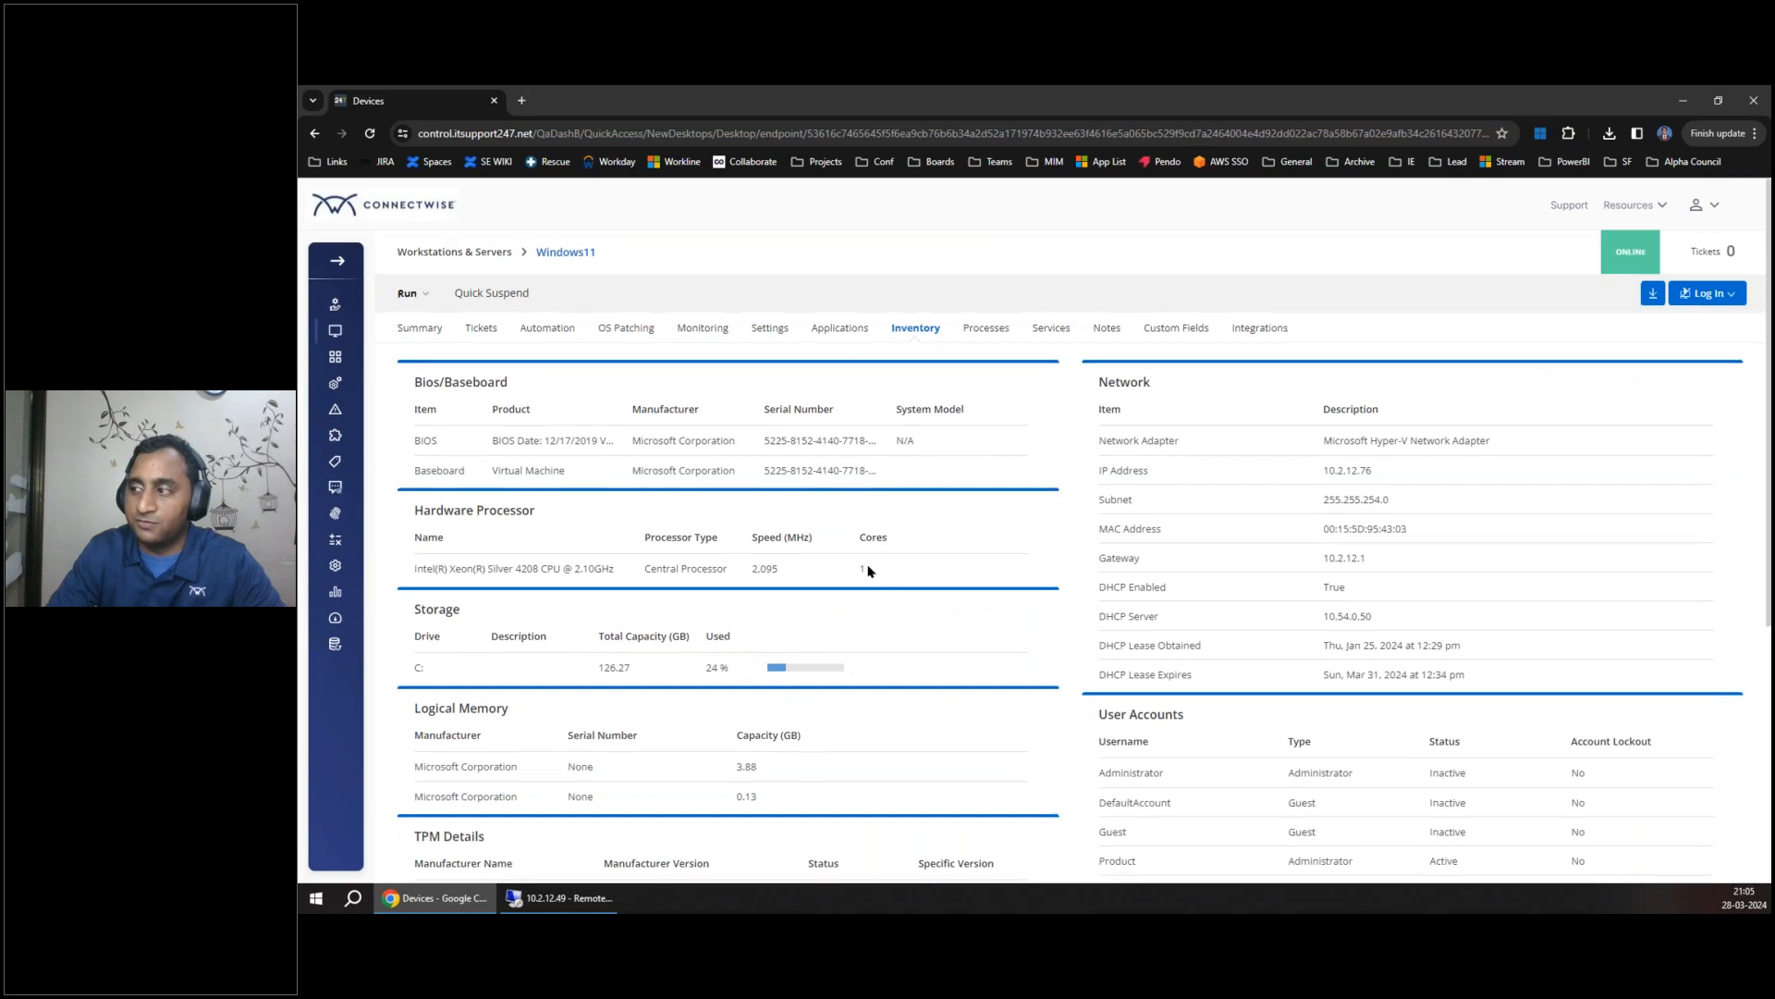
scroll(869, 570, "down", 5)
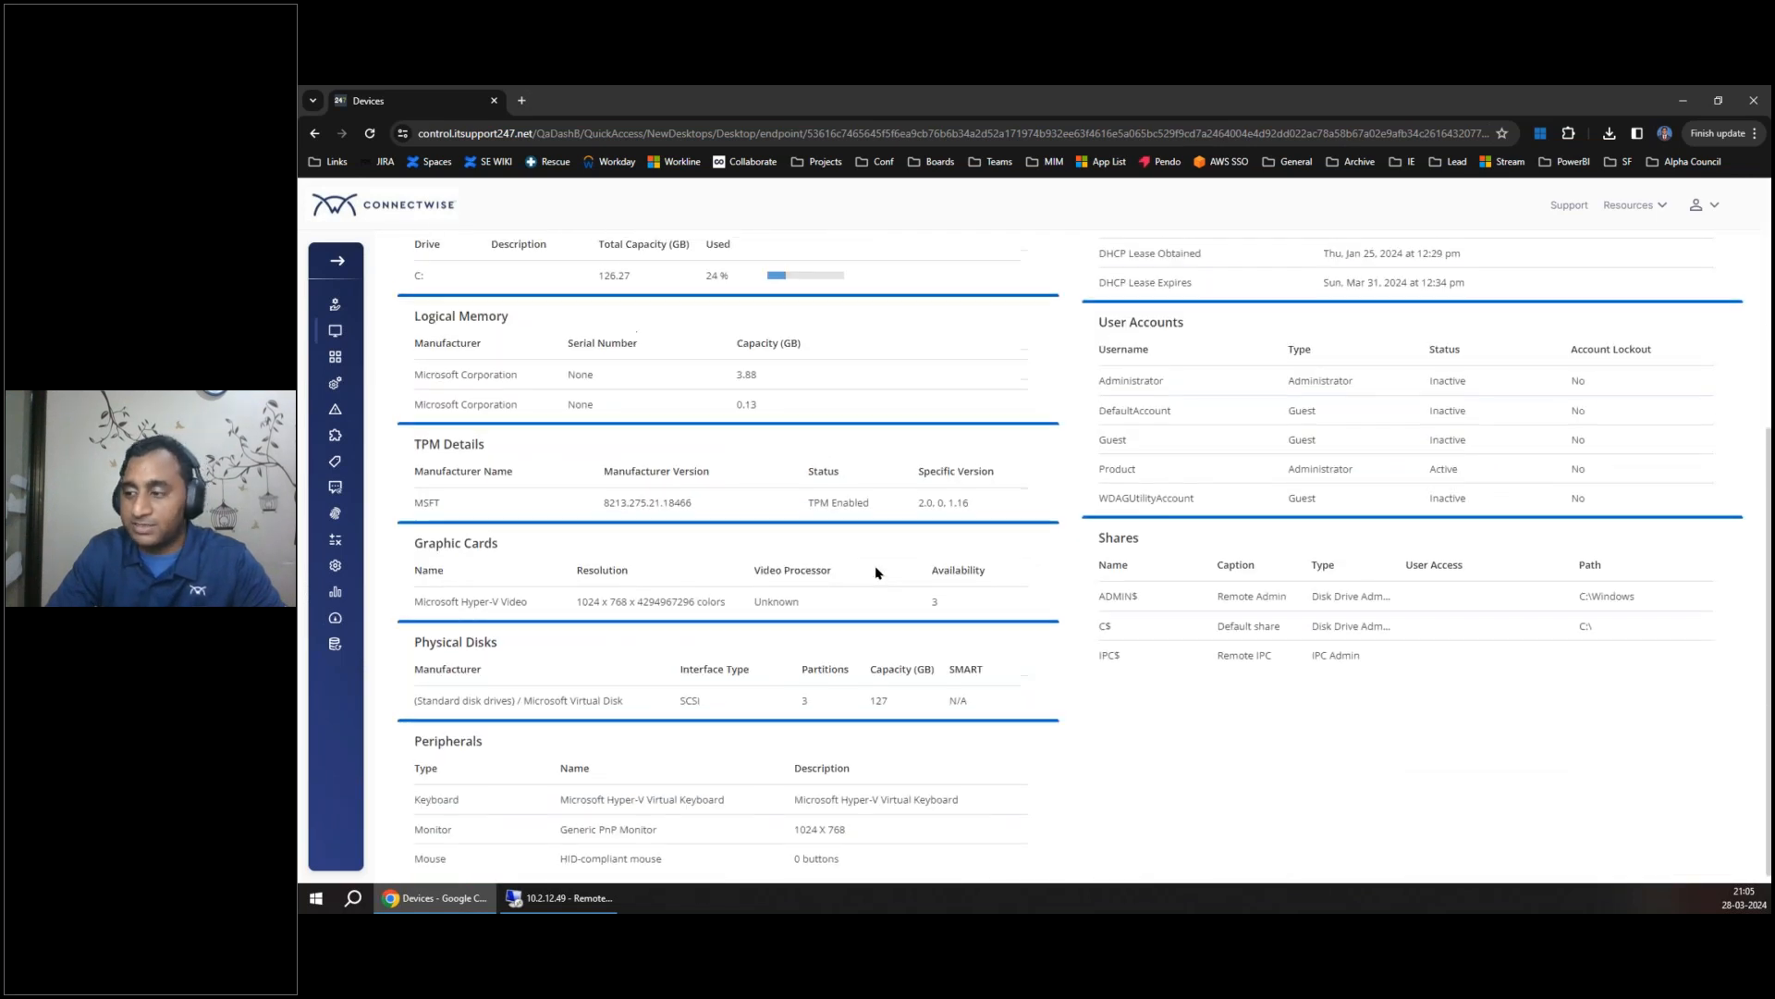
scroll(877, 569, "up", 5)
left_click(832, 333)
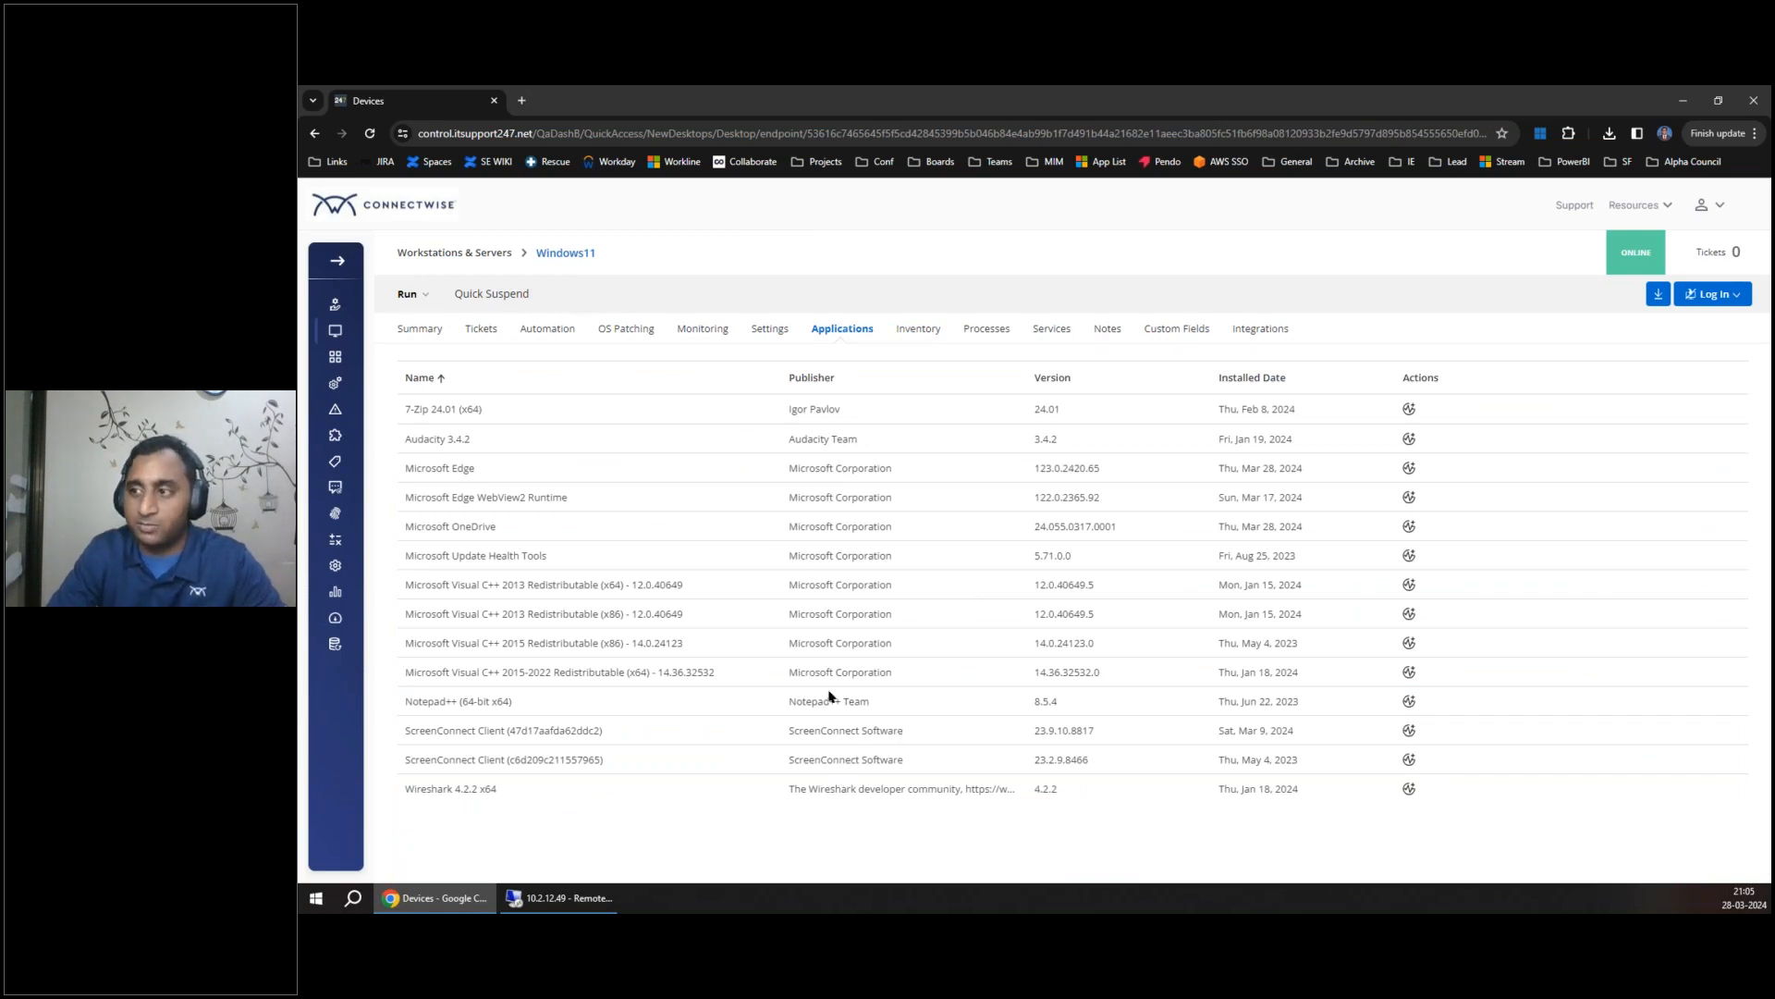
left_click(421, 329)
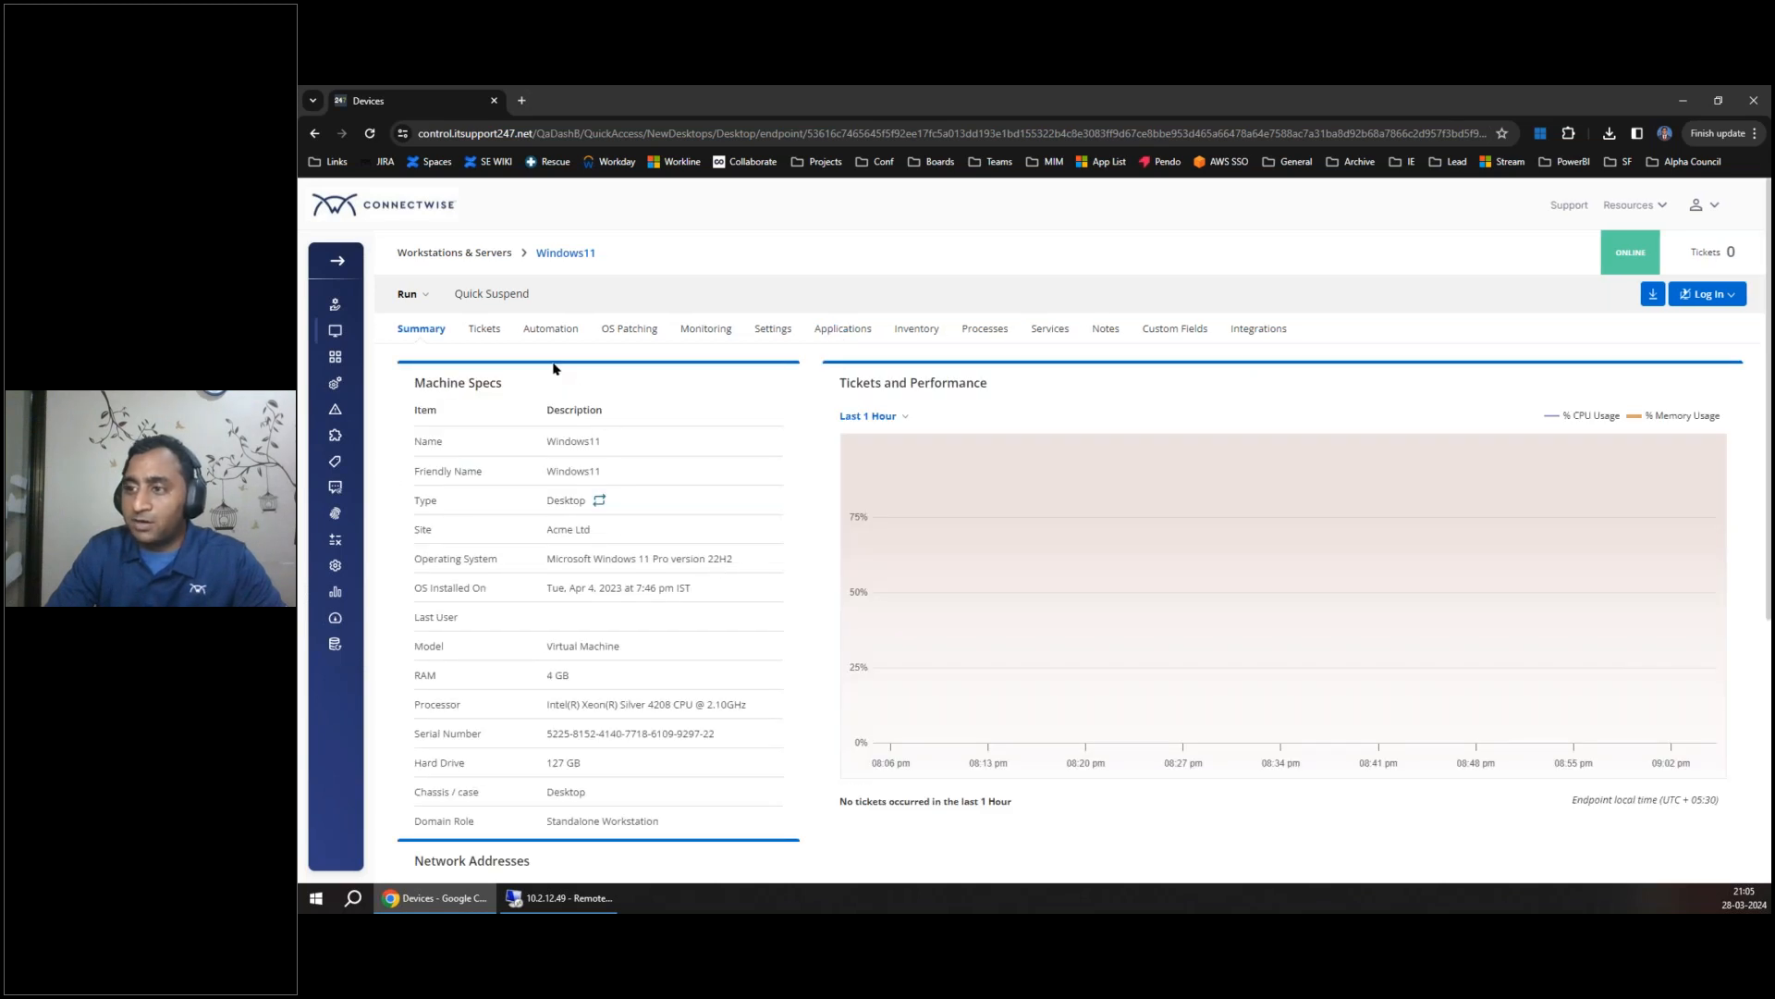
Return to the Workstations & Servers list, select the Windows11 device and open the Uninstall Agent dialog for it.
left_click(482, 255)
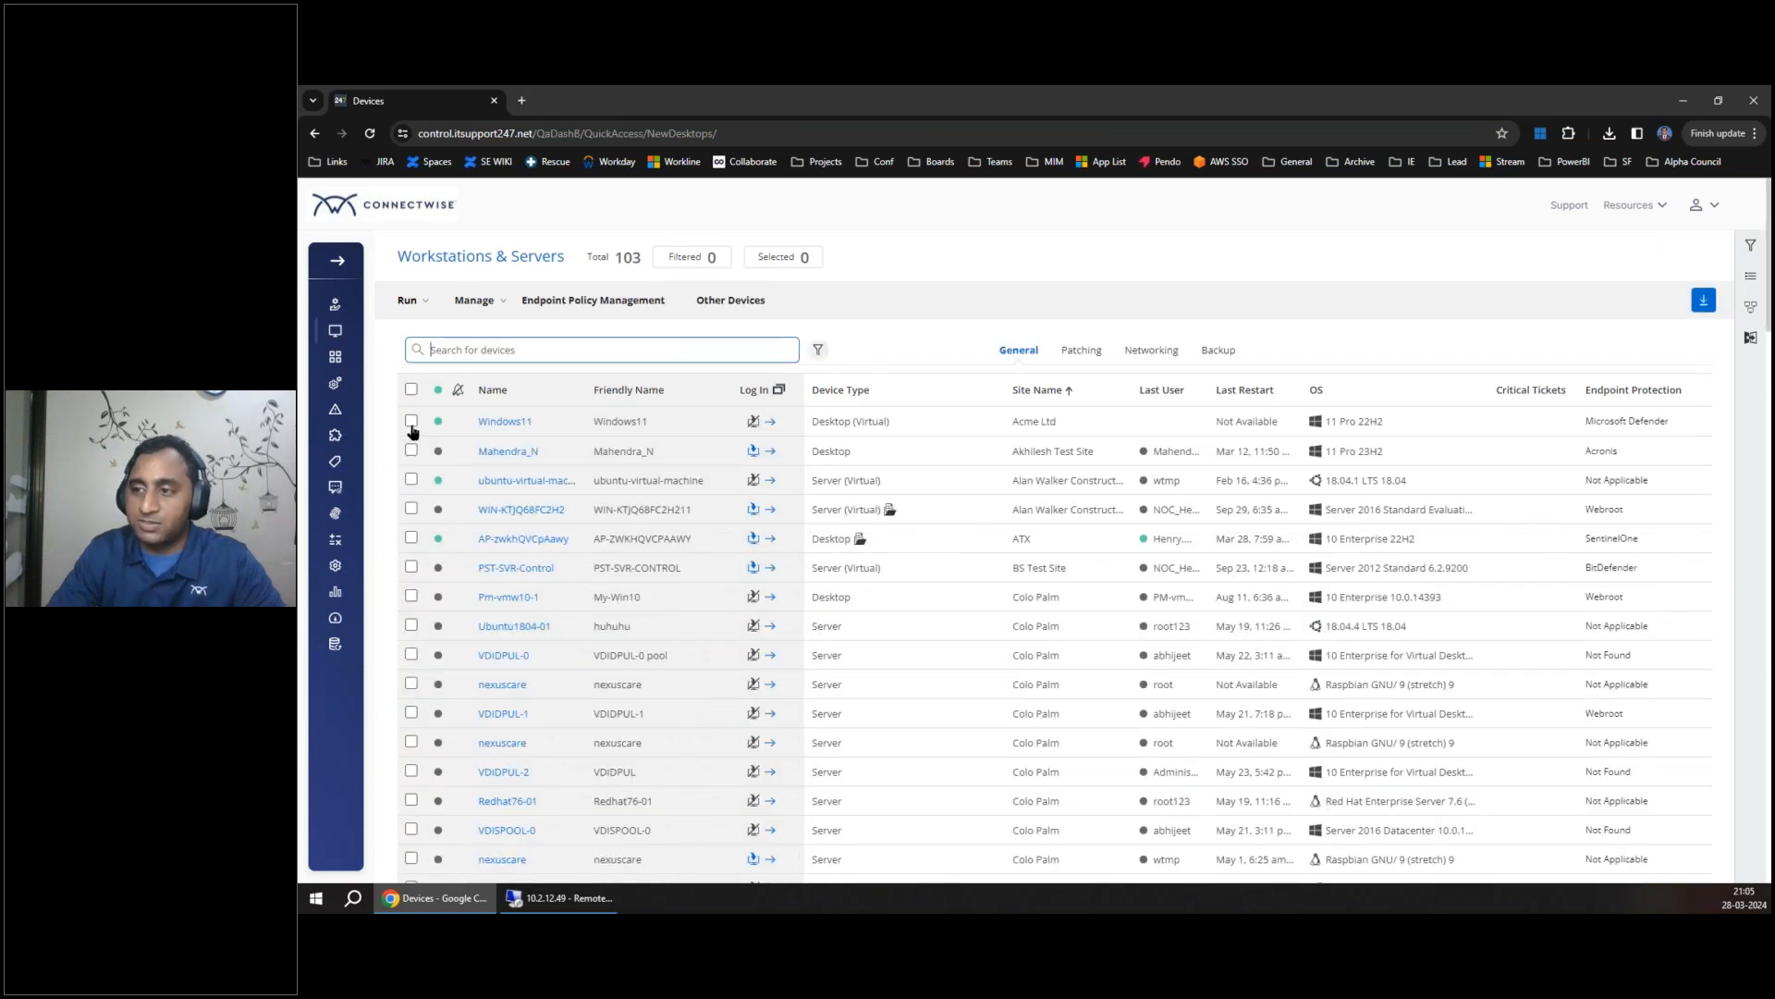
left_click(411, 422)
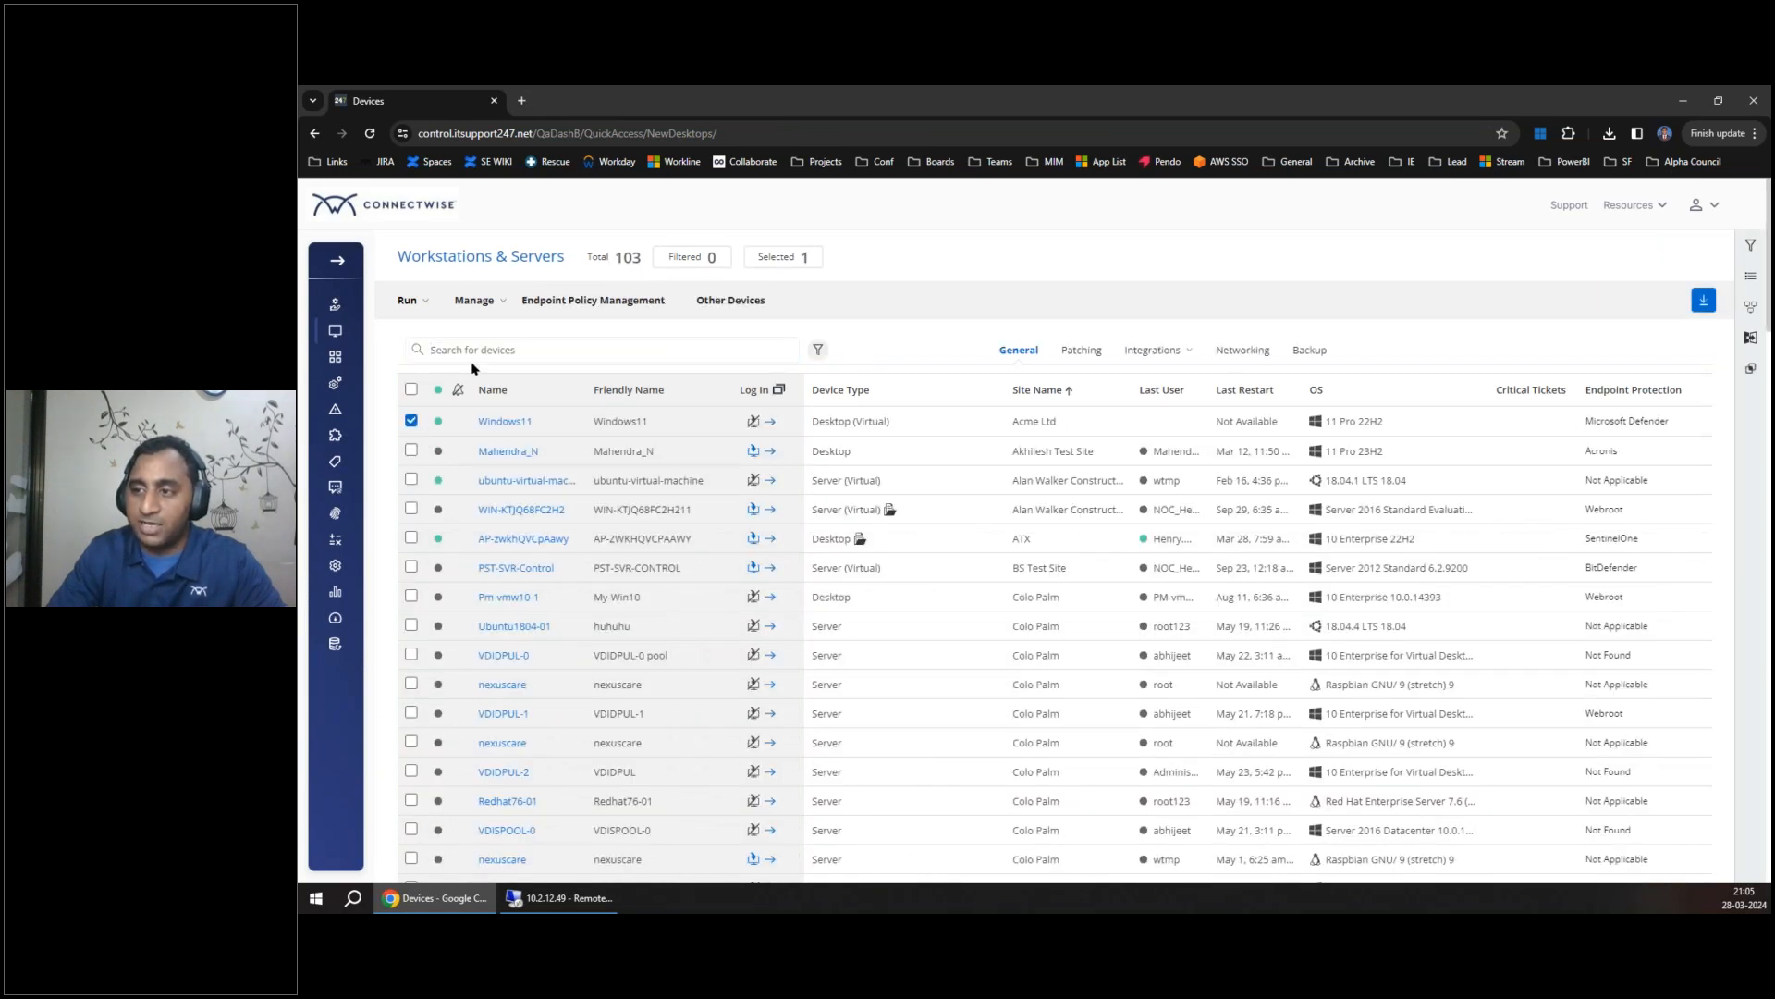
left_click(503, 301)
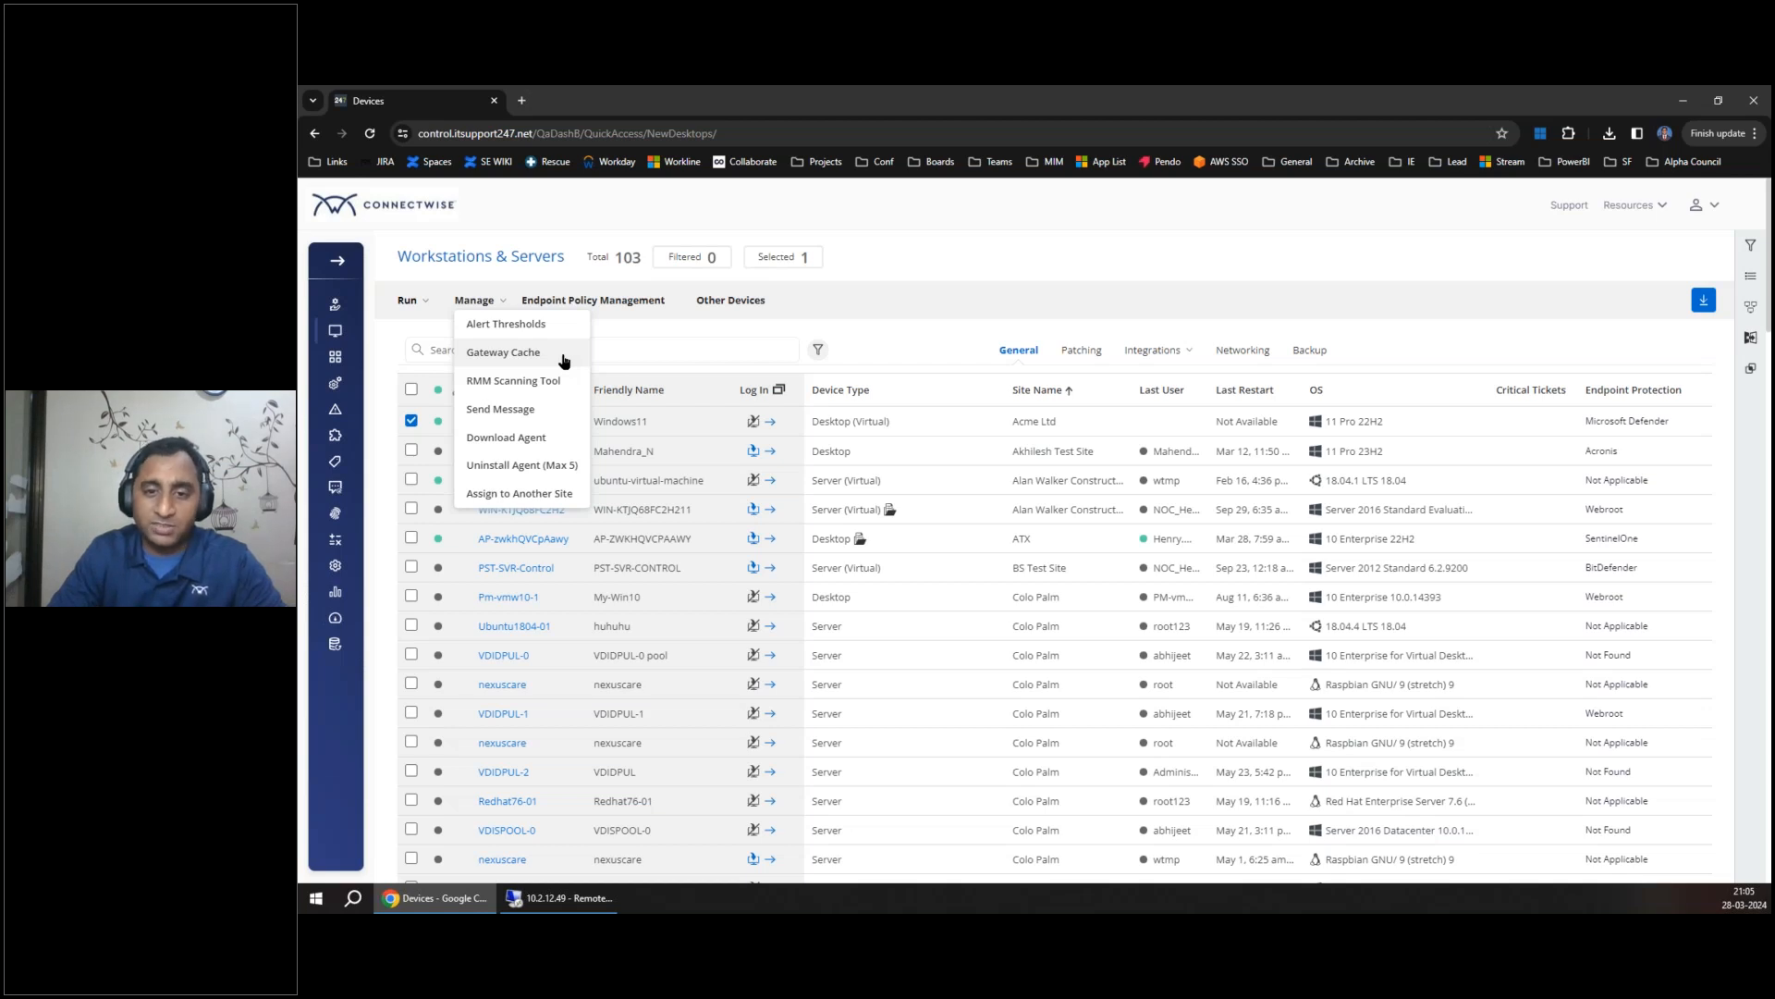
left_click(552, 467)
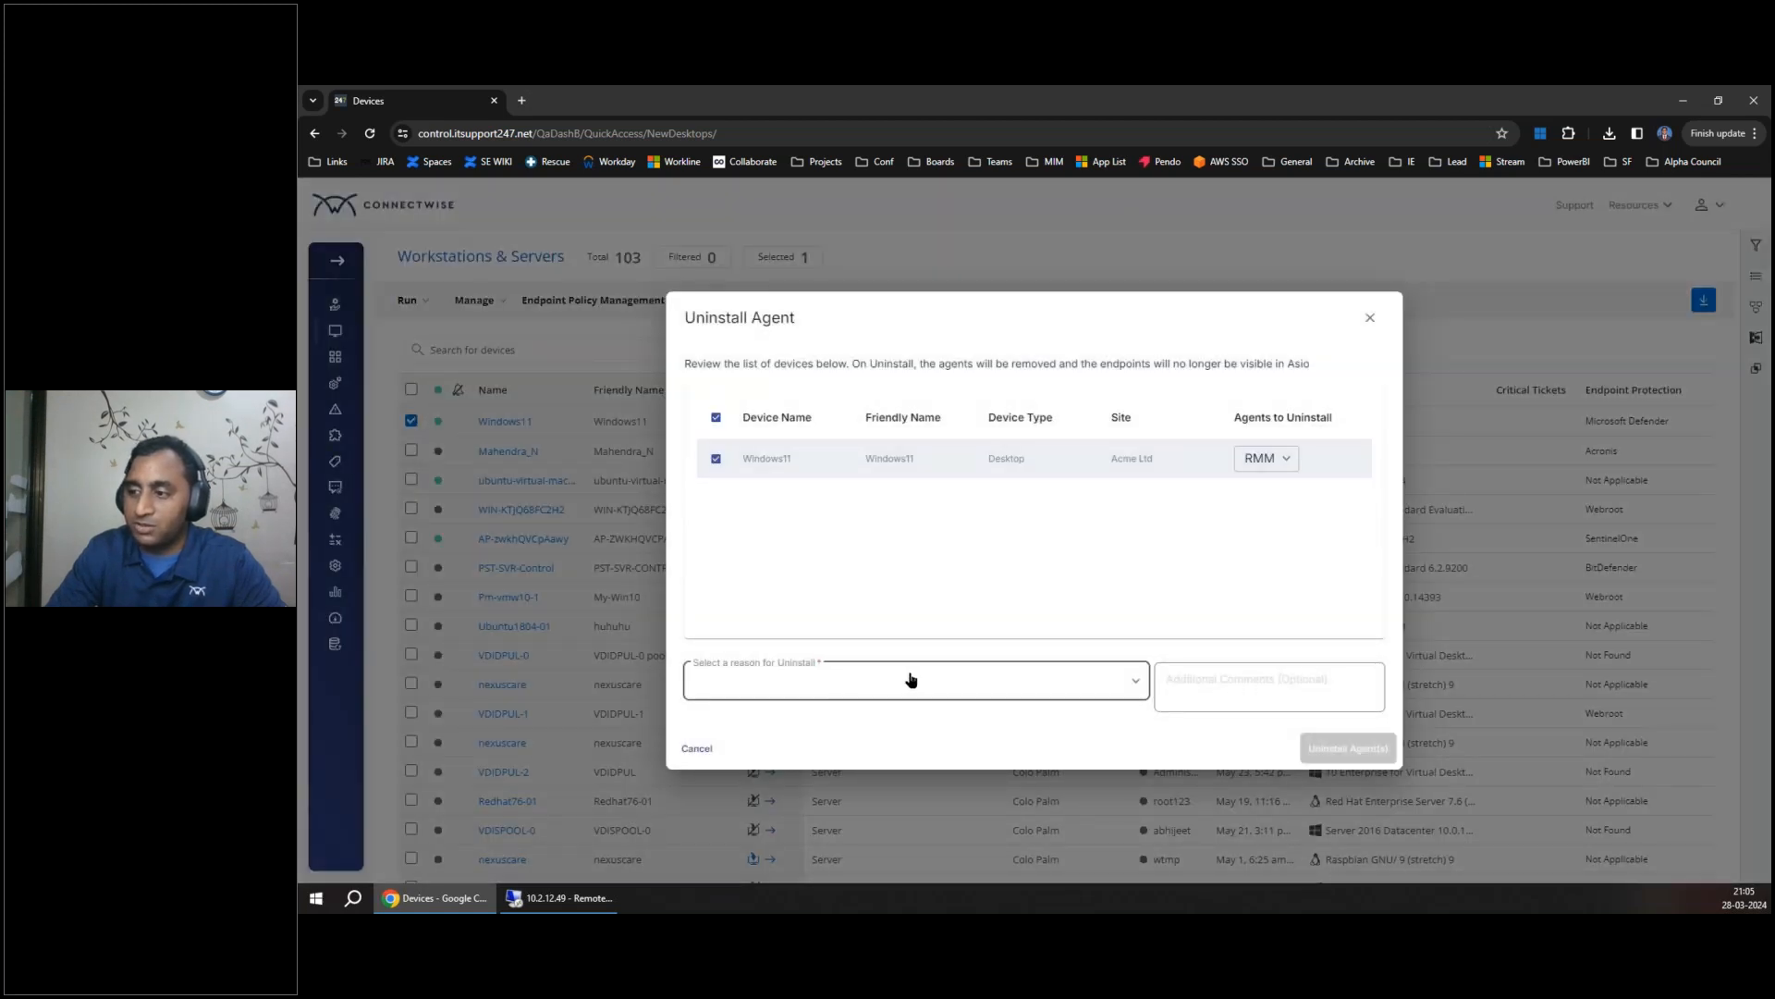
Uninstall the Windows11 device's RMM agent with the reason Problems with Service (NOC, Help Desk) and the comment "Test Removal".
left_click(873, 689)
left_click(795, 733)
left_click(1274, 680)
type("Test Rm")
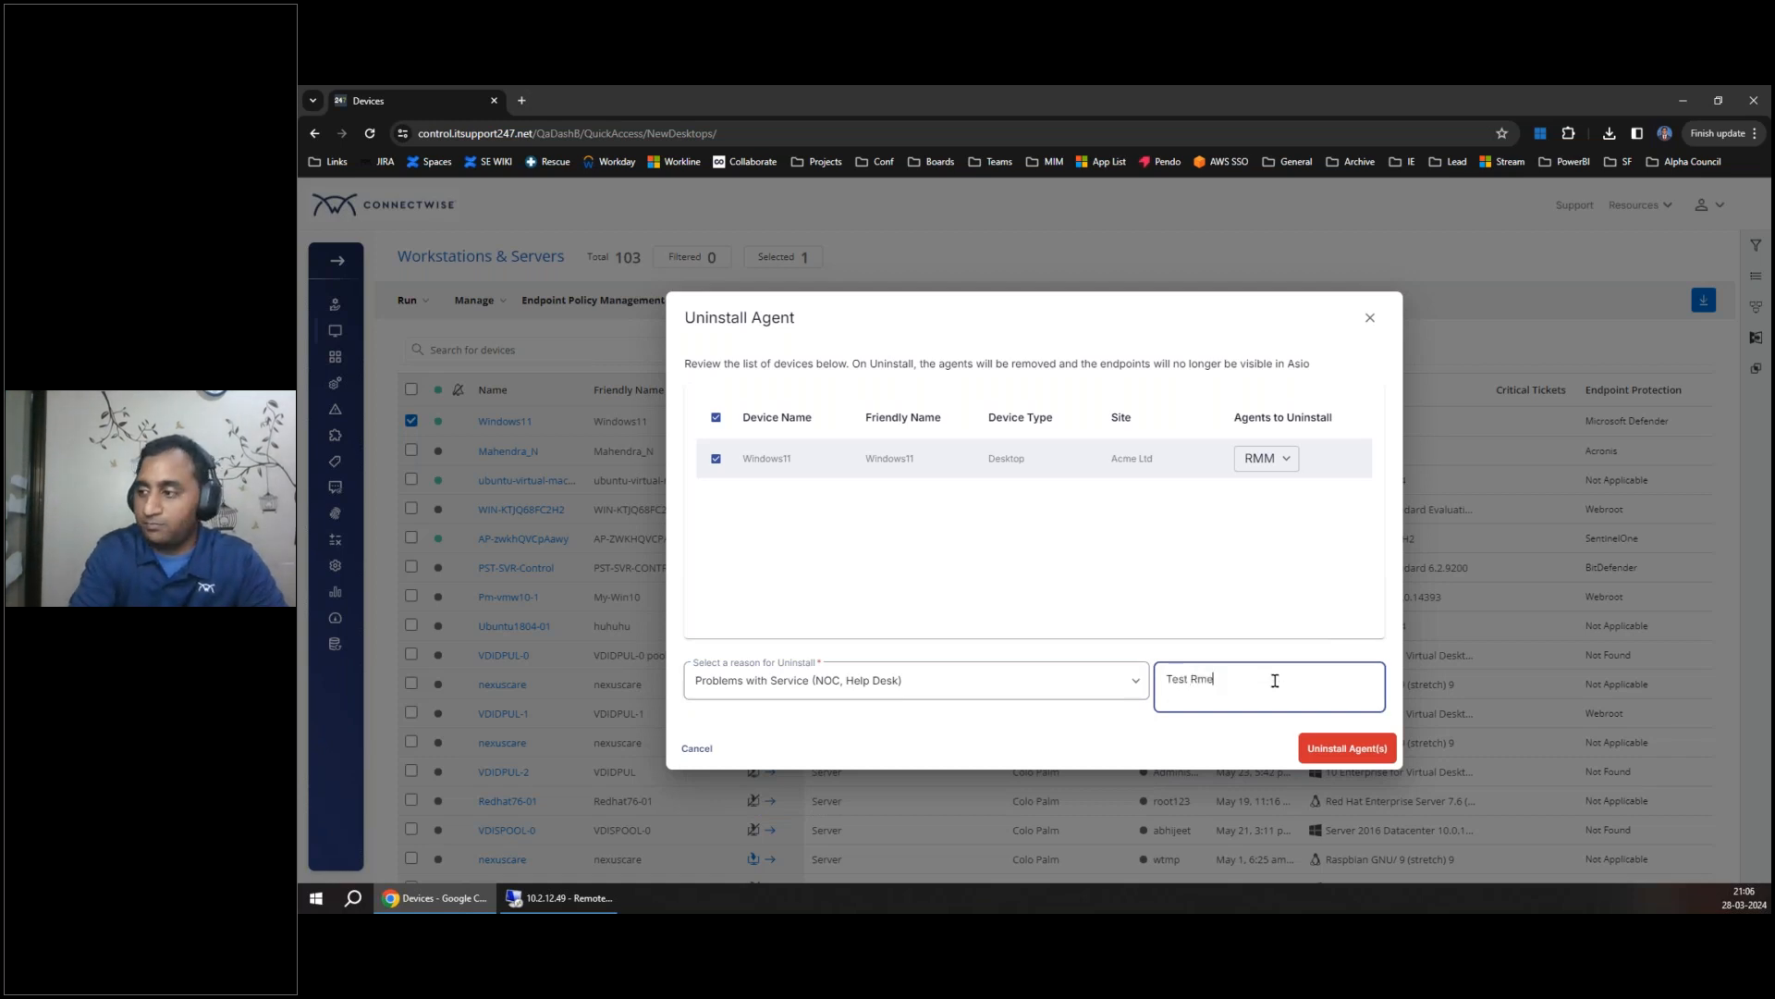
key("BackSpace")
type("emoval")
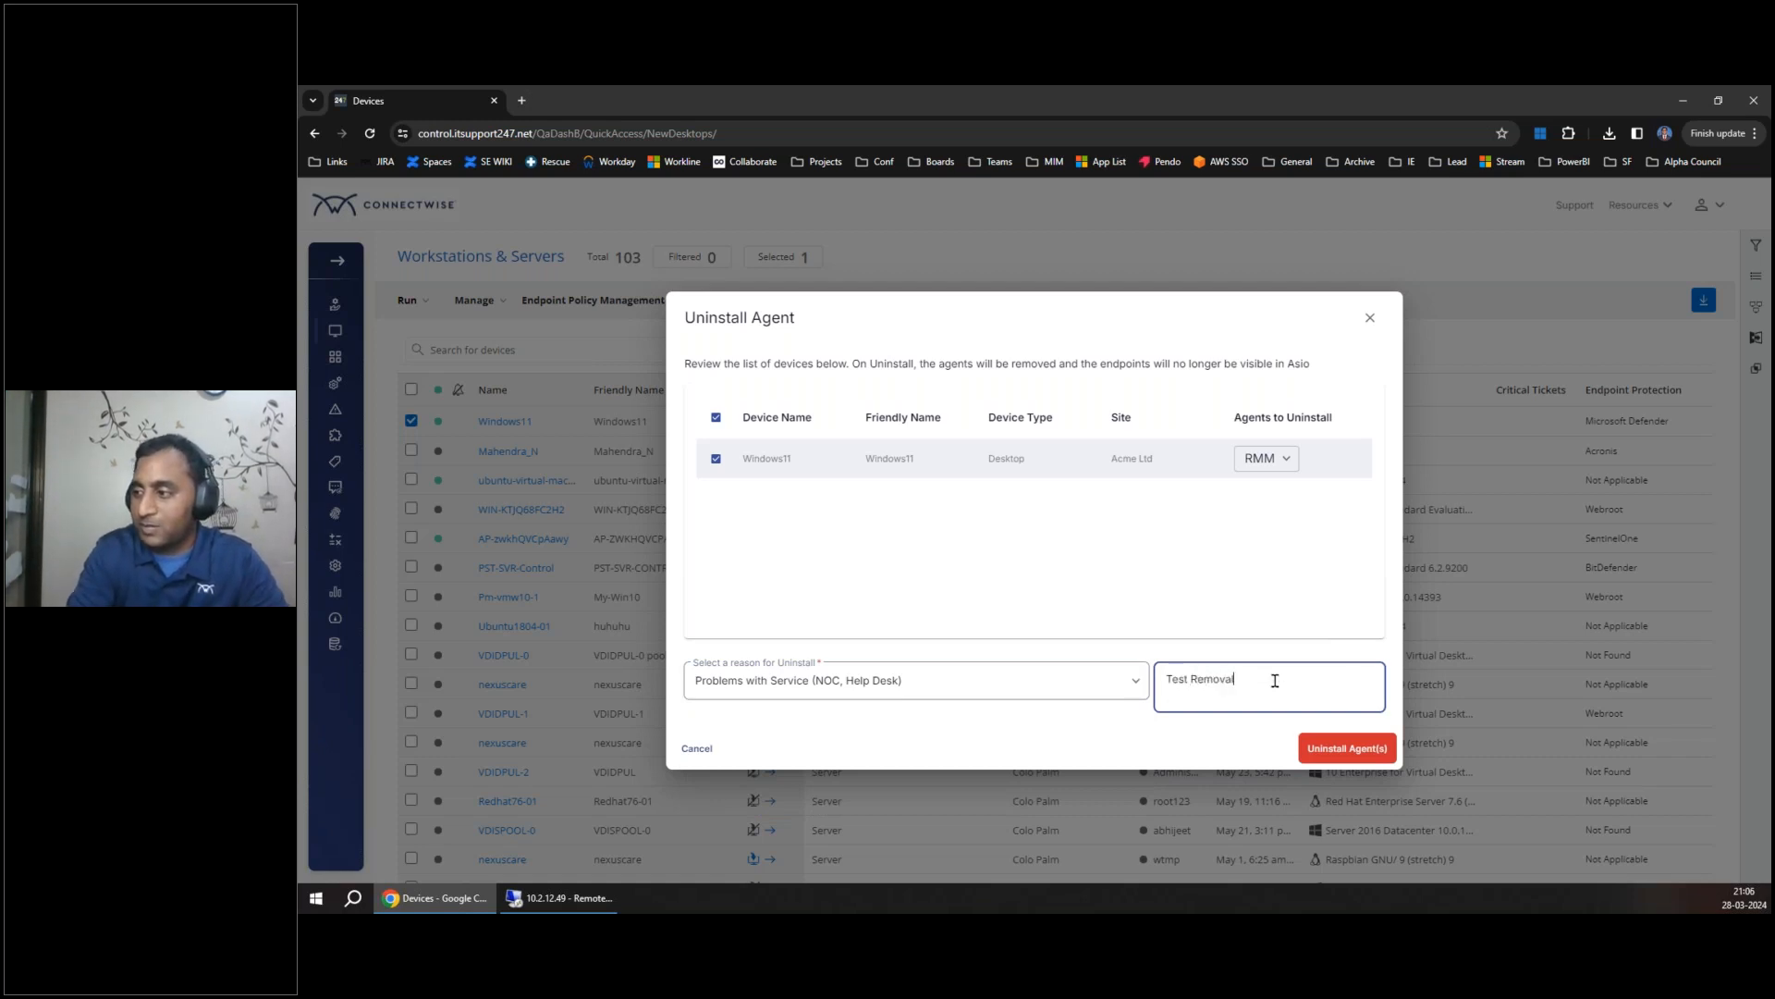
left_click(1347, 749)
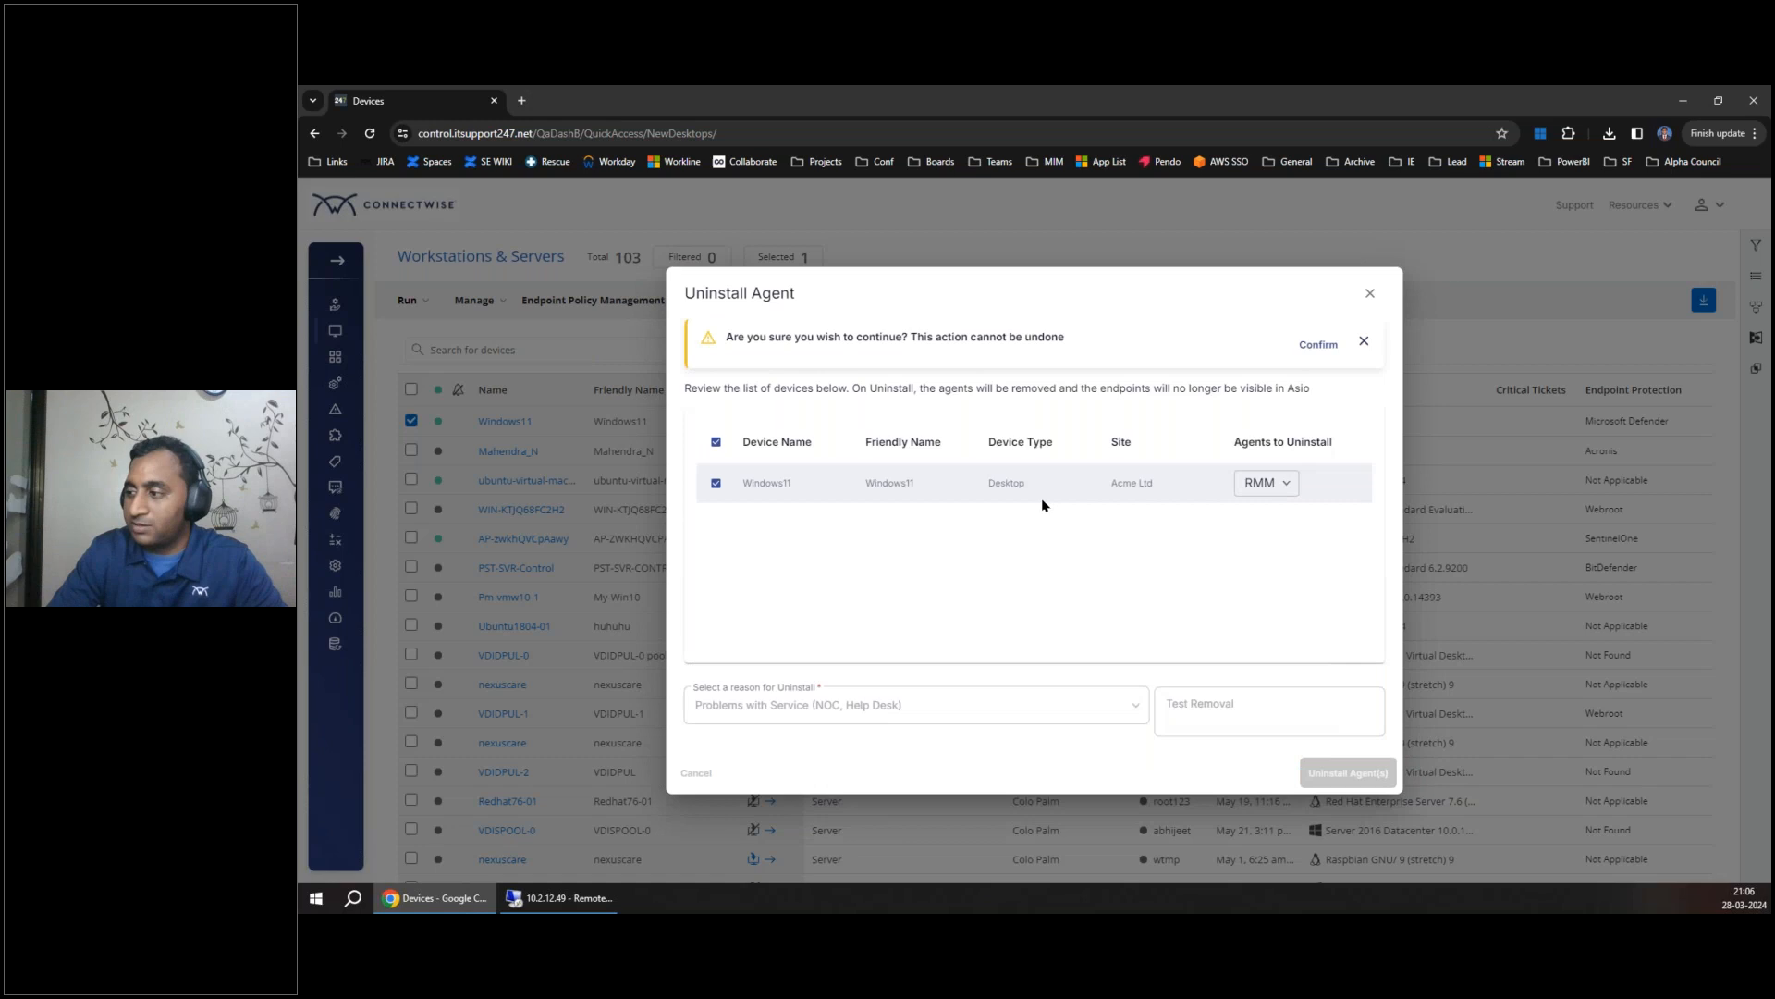
left_click(1320, 345)
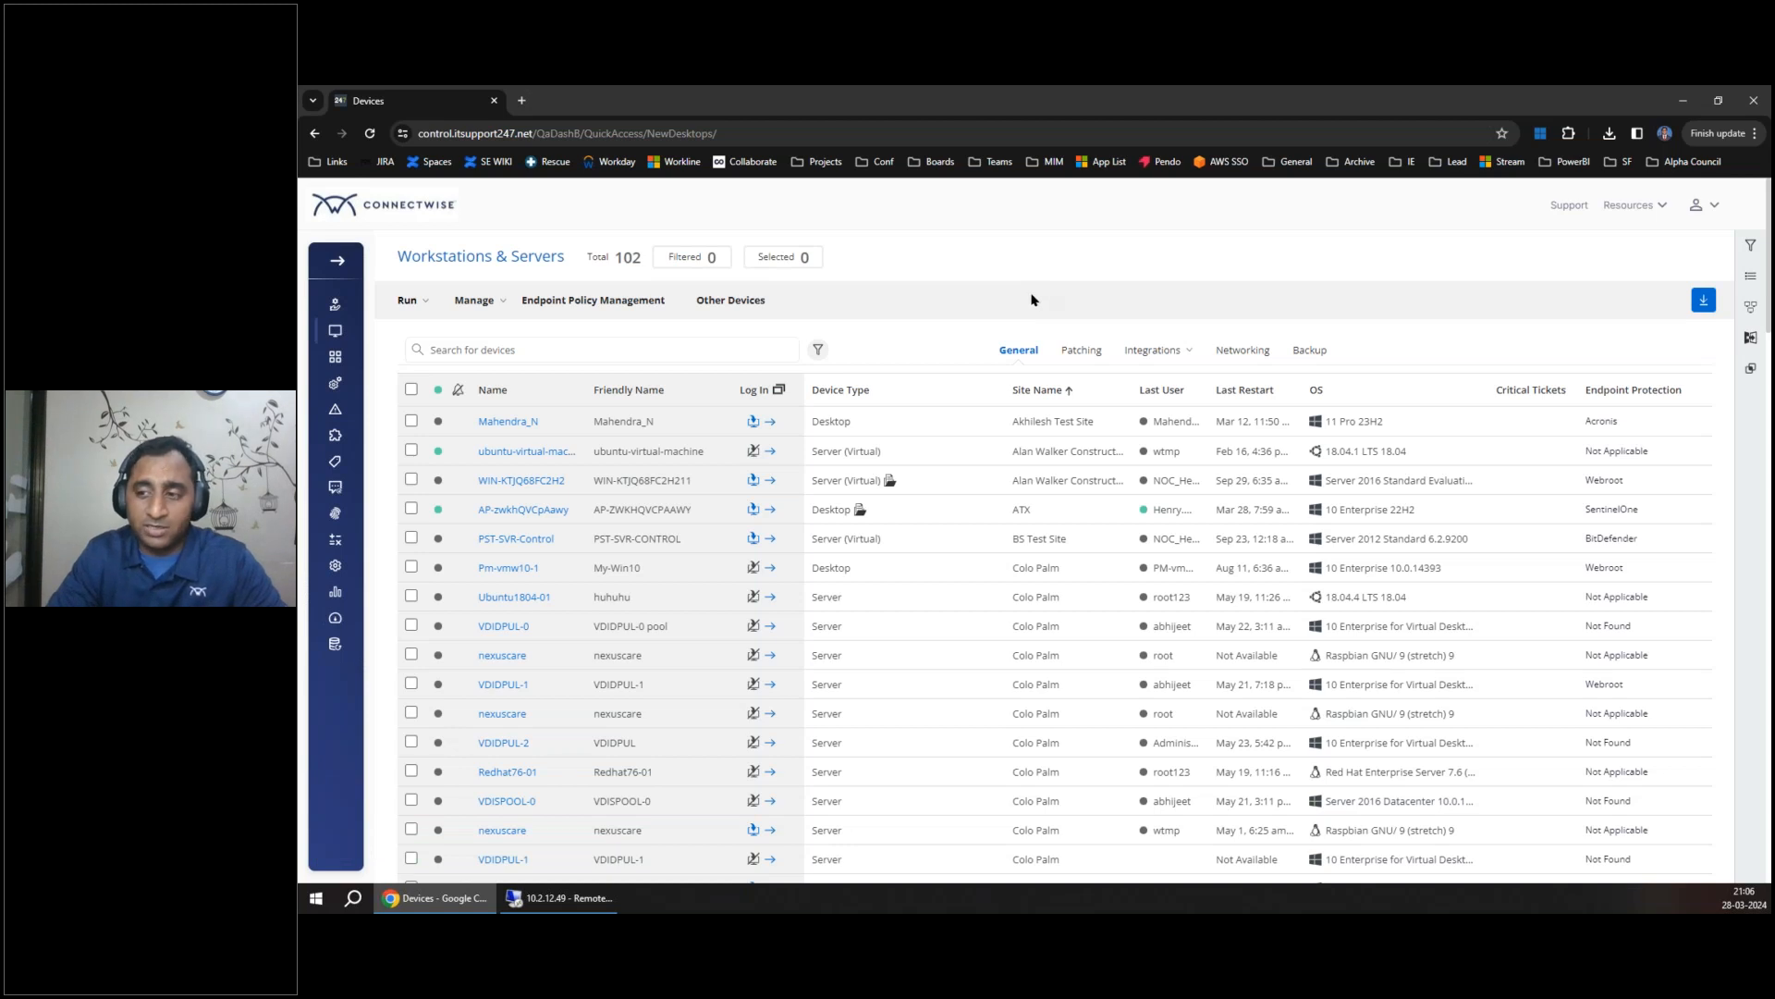
Switch to the Remote Desktop session, check the ITSPlatform folder's contents and go up to the Program Files (x86) folder.
left_click(564, 898)
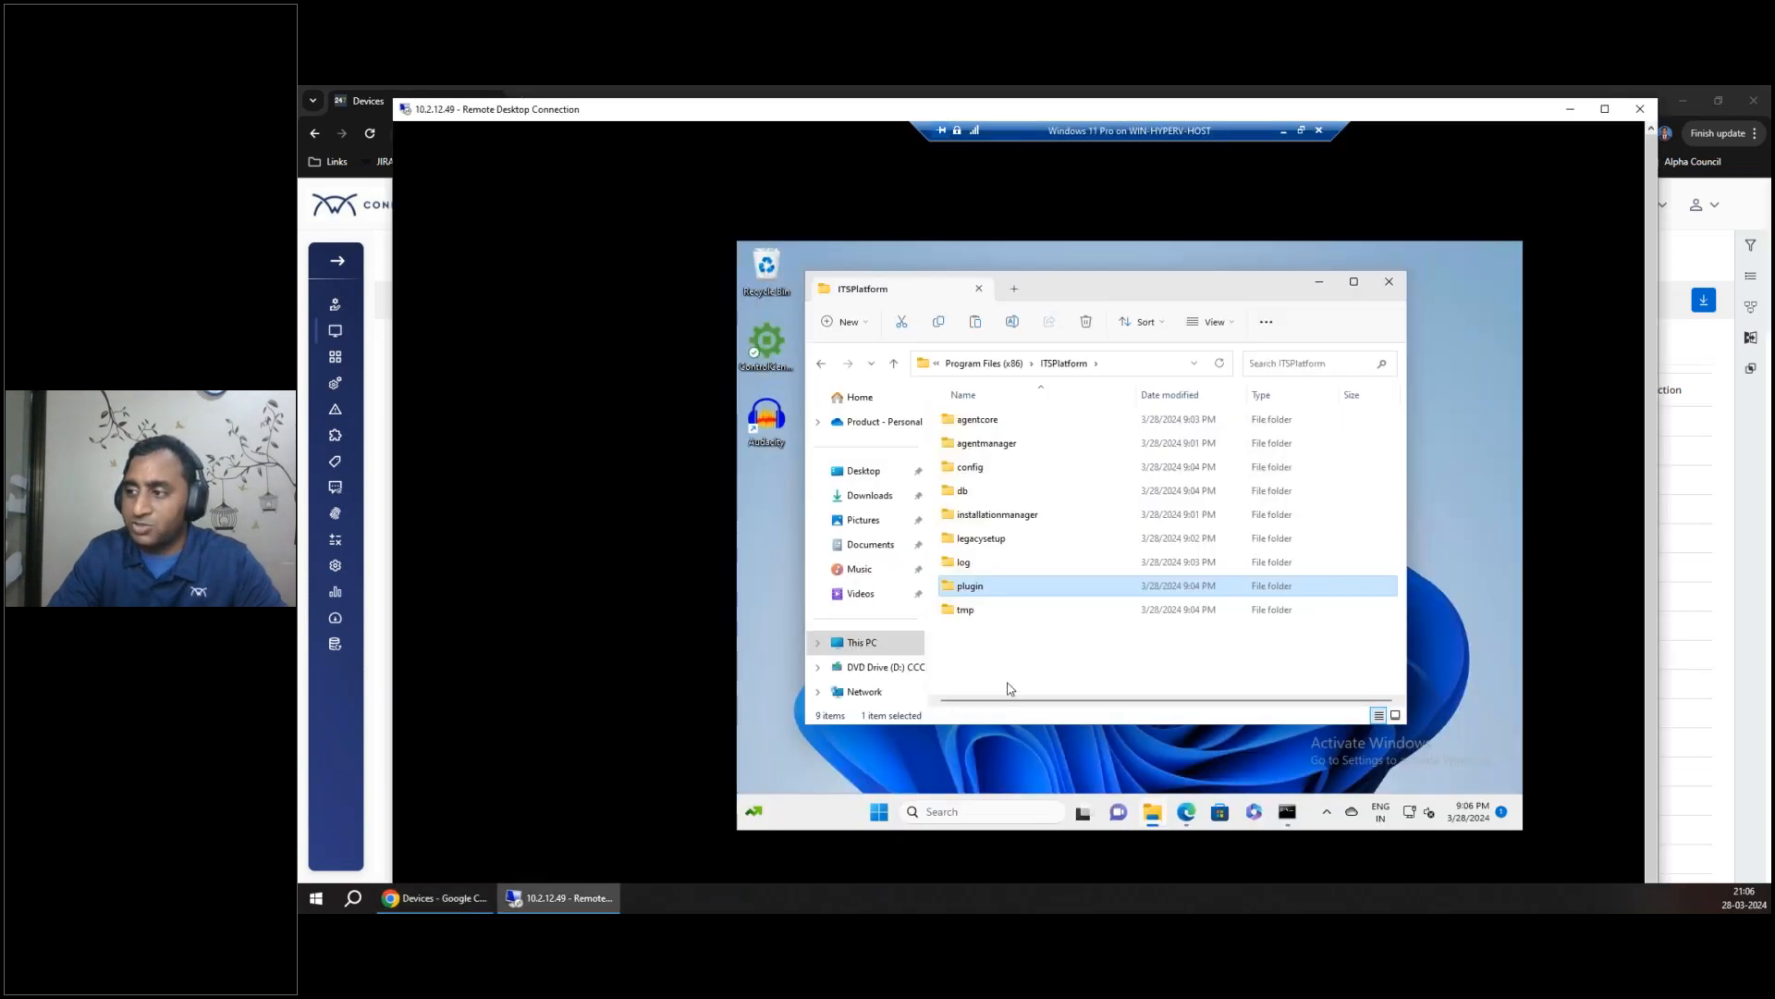
left_click(1030, 666)
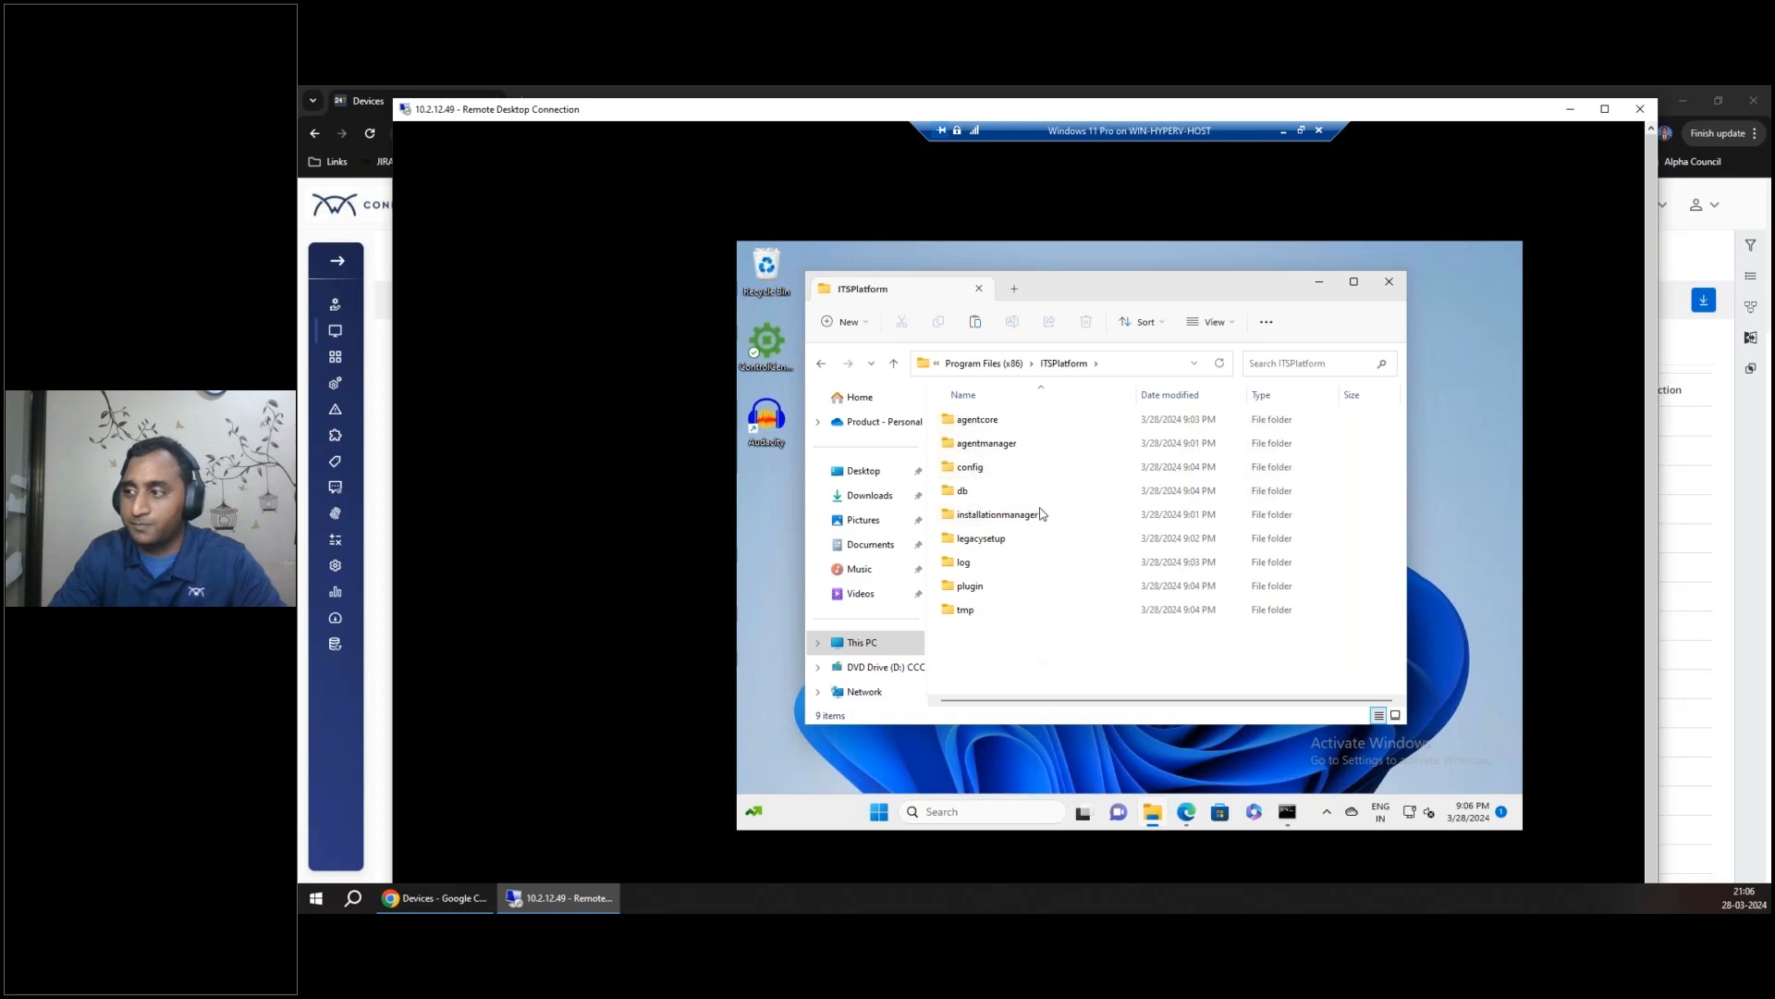
left_click(980, 365)
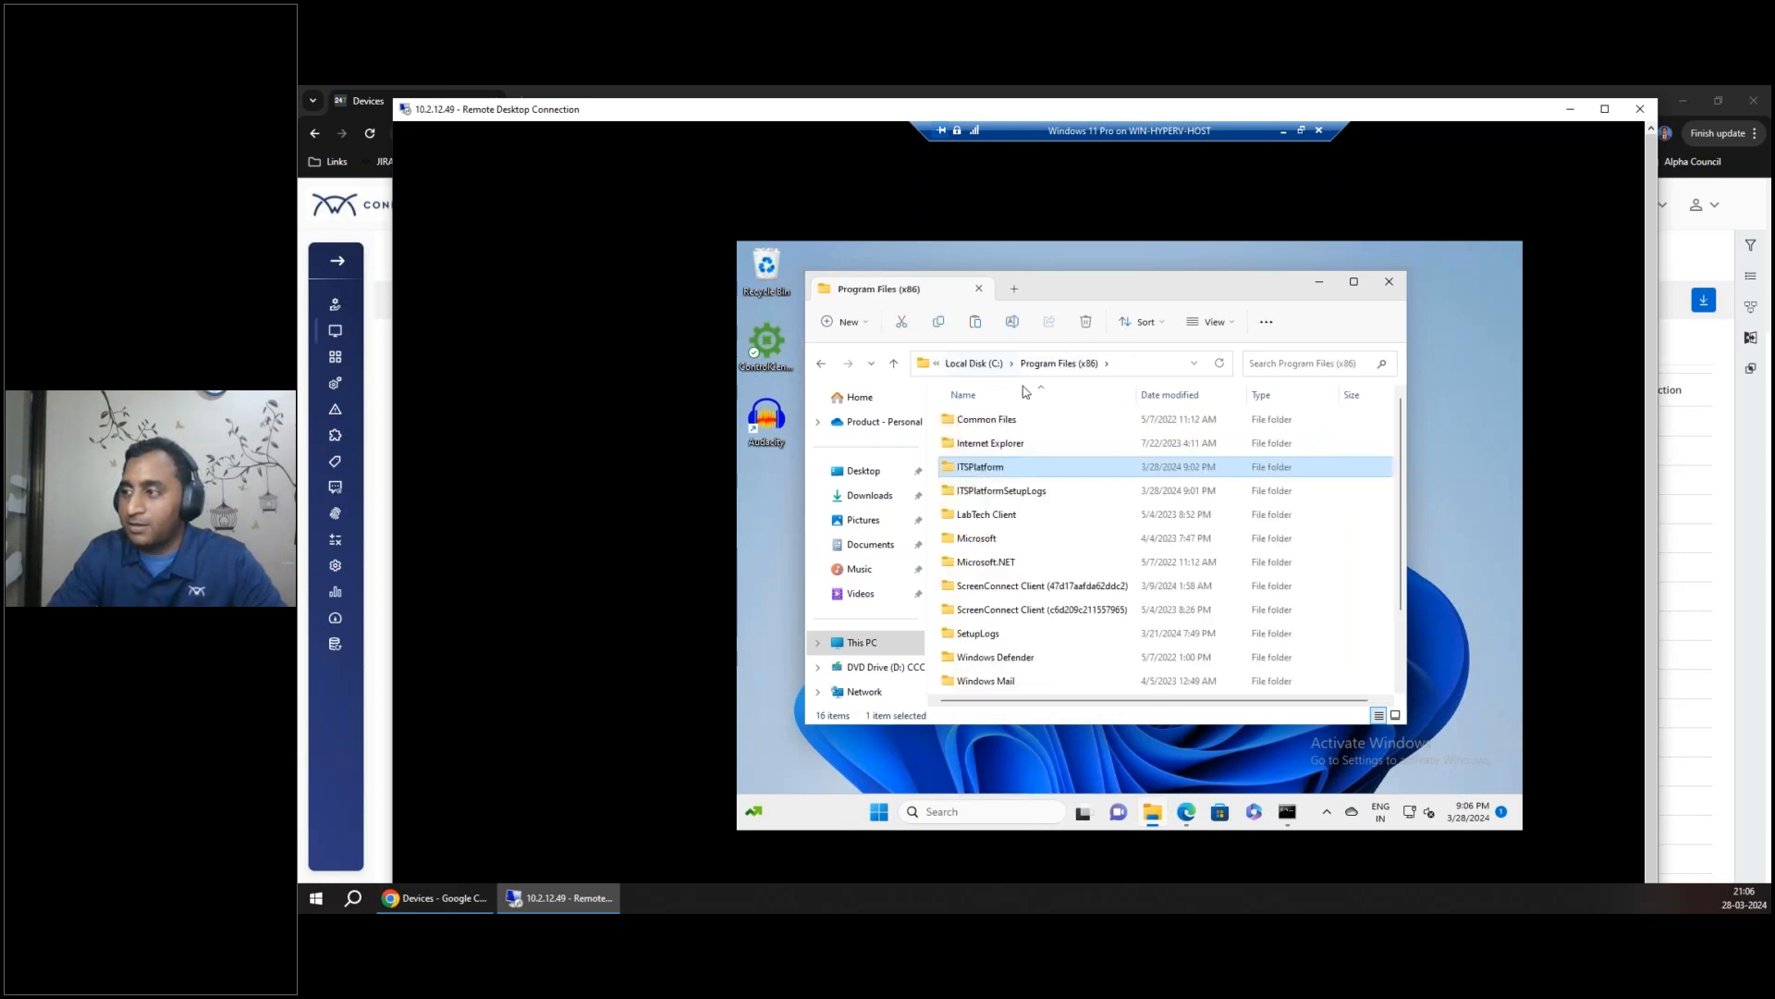